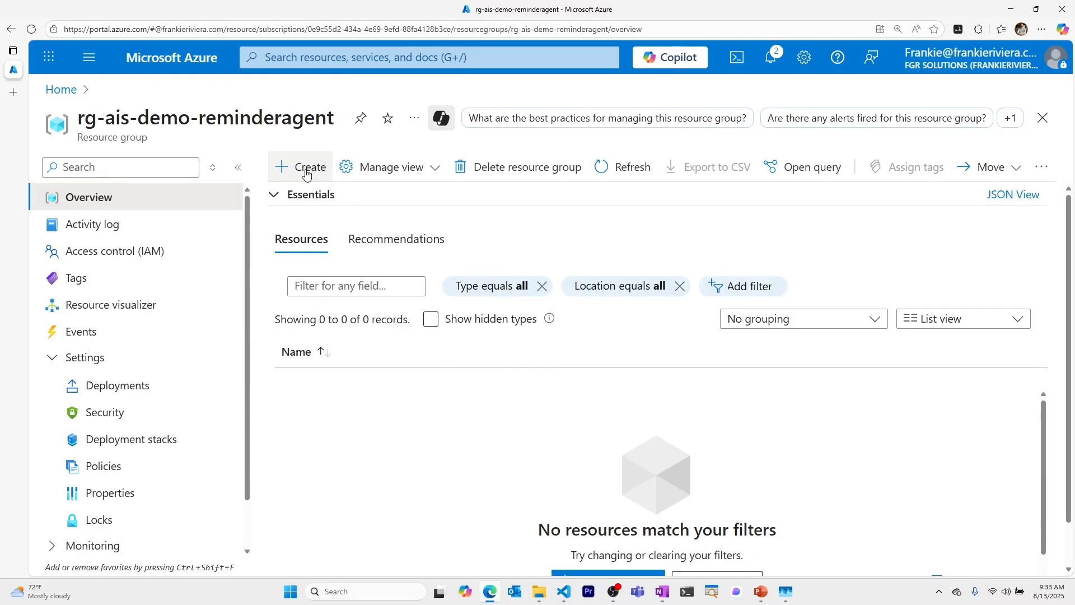
# Search the Marketplace for "azure logic apps" and start creating a Logic App in the rg-ais-demo-reminderagent resource group.
pyautogui.click(306, 171)
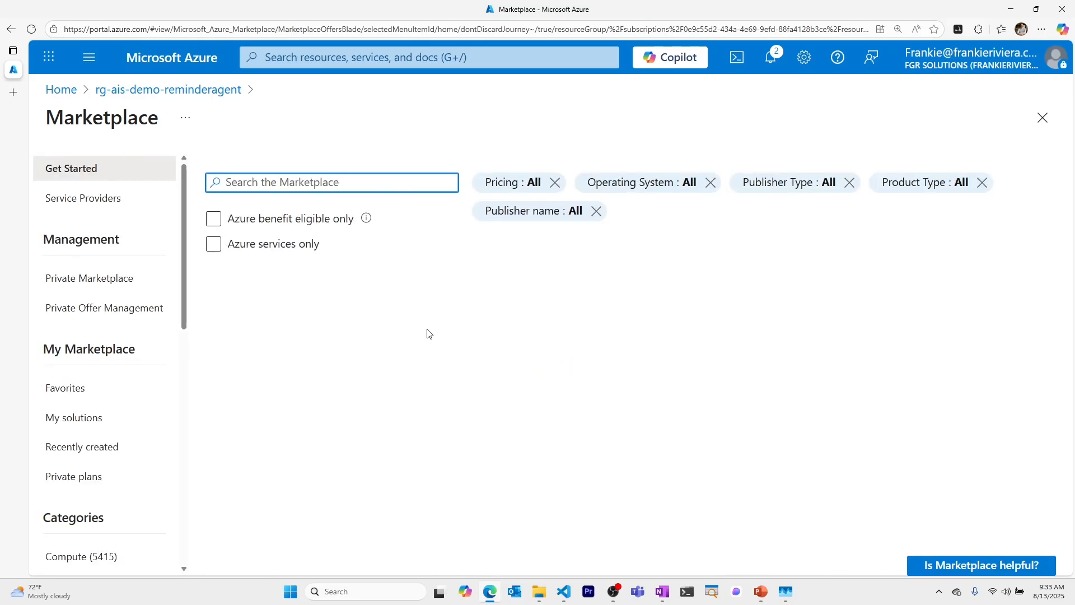
pyautogui.write('azure')
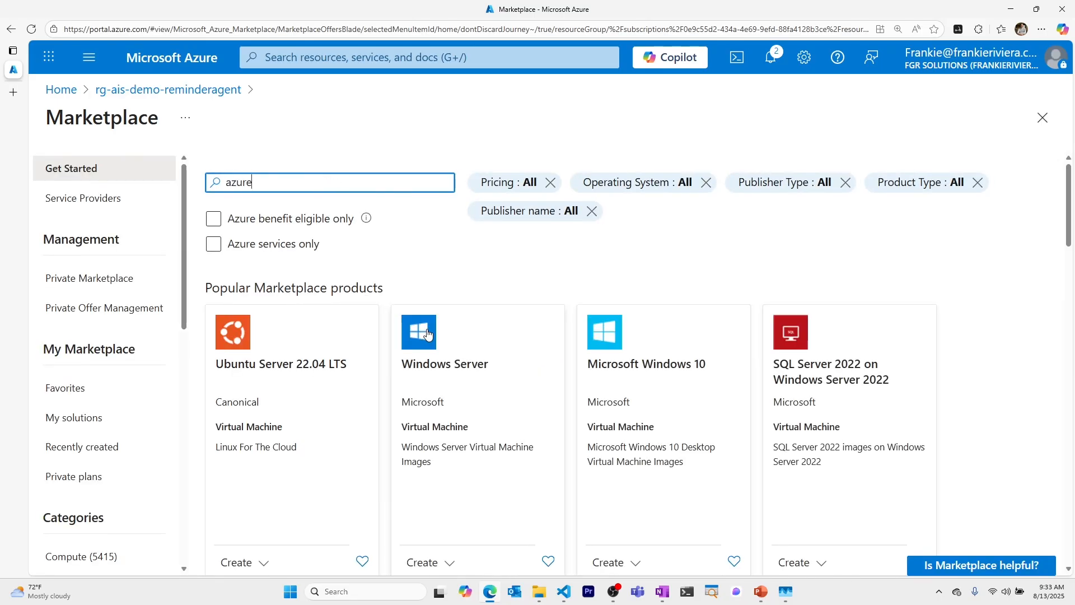
pyautogui.write(' logic apps')
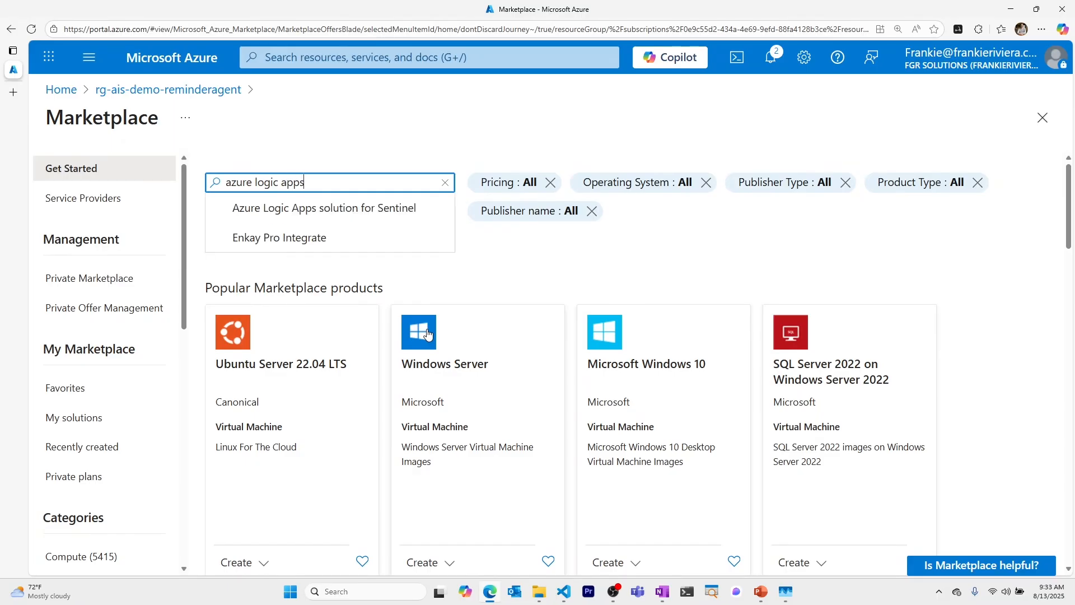
pyautogui.click(313, 214)
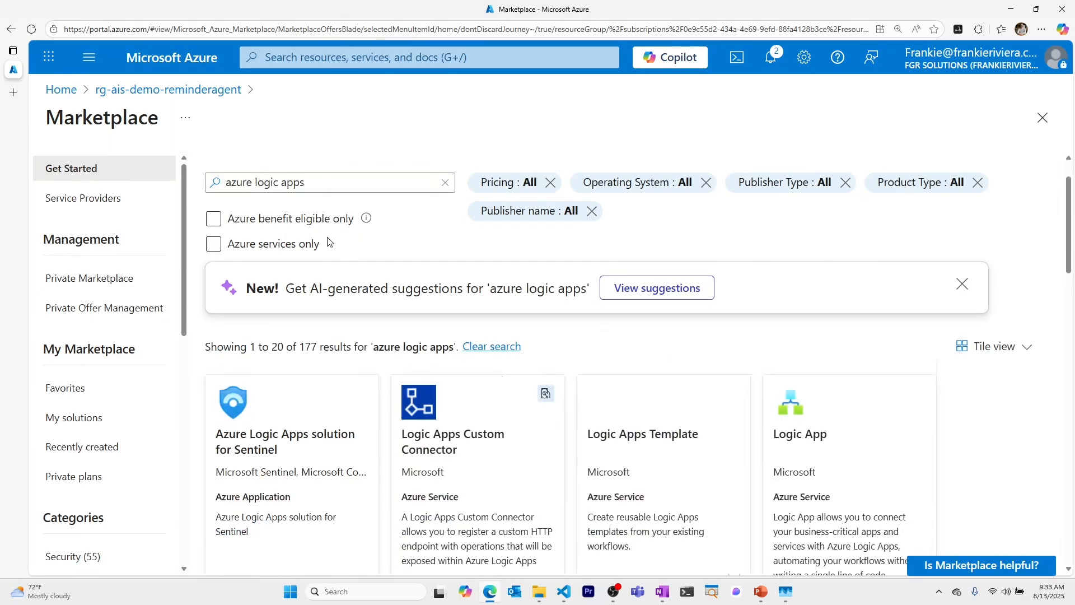
pyautogui.scroll(-3, 323, 232)
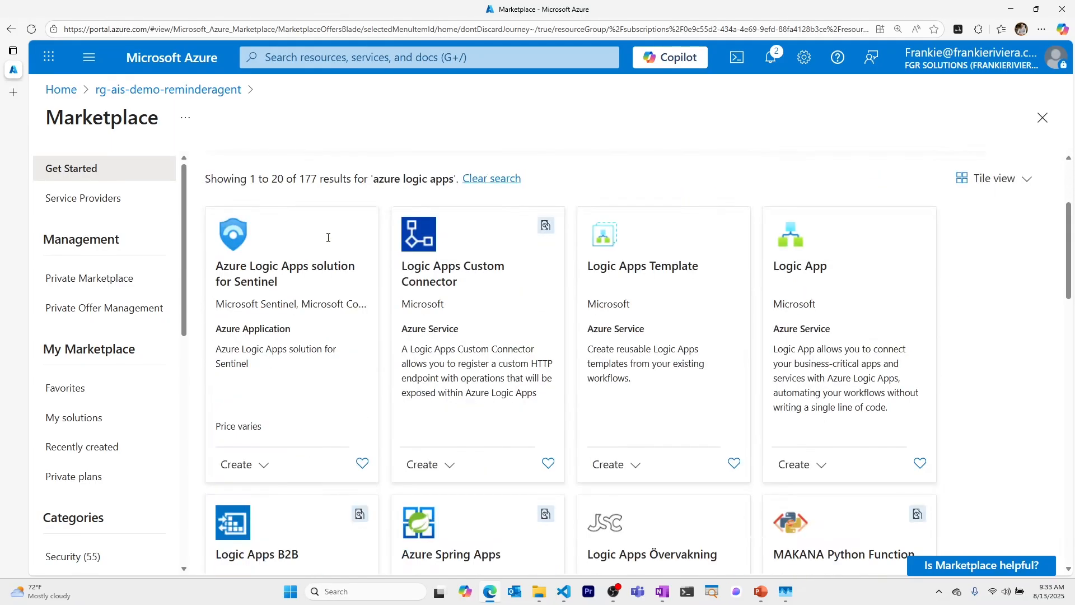
pyautogui.click(815, 465)
pyautogui.click(814, 492)
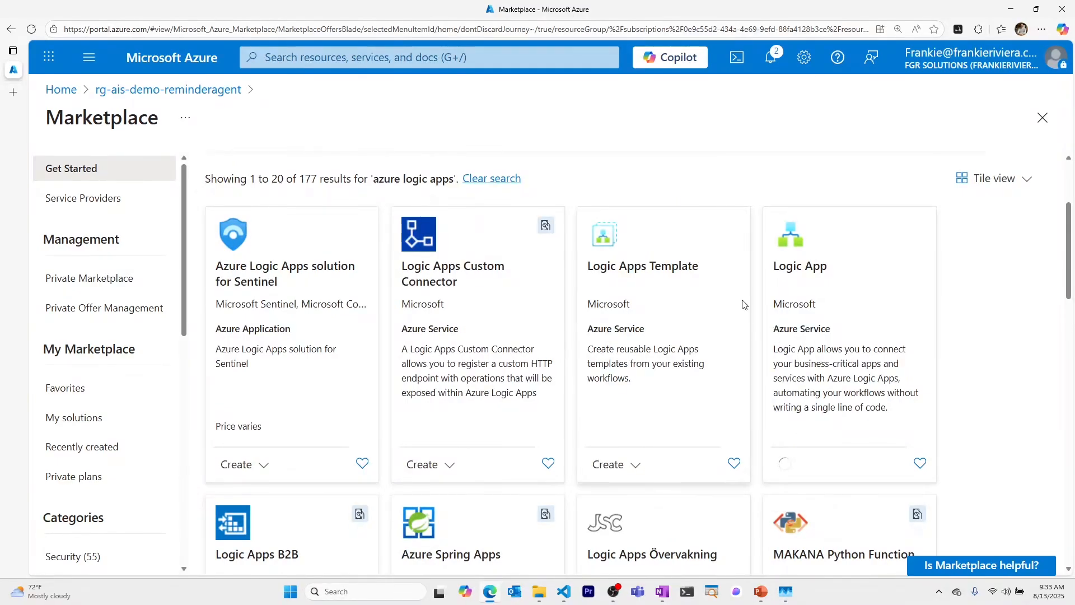
# Choose the Consumption Multi-tenant hosting plan and name the logic app la-ais-demo-reminderagent.
pyautogui.click(432, 273)
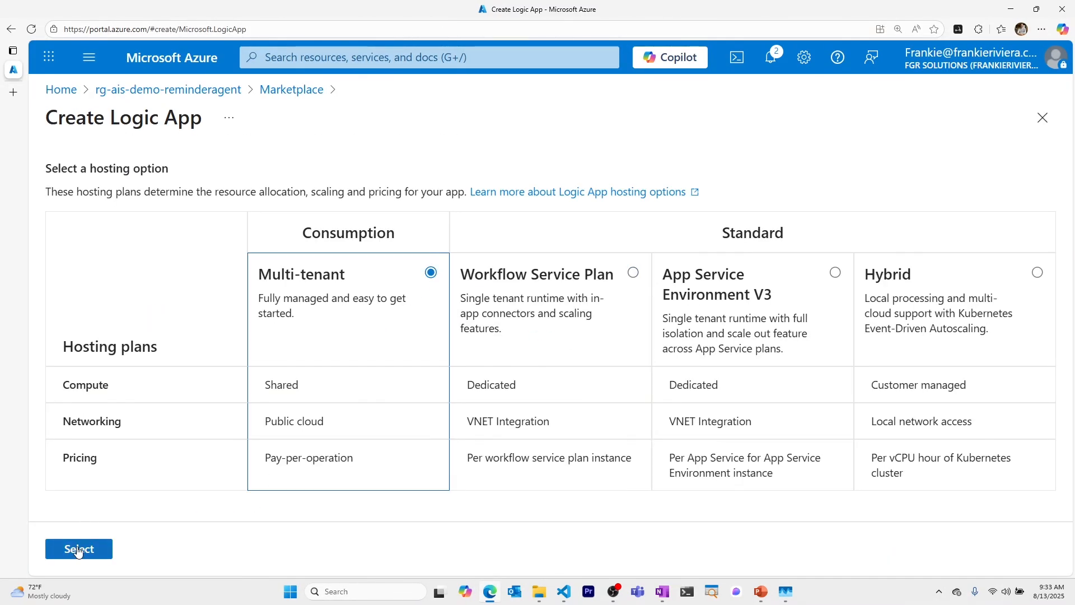
pyautogui.click(110, 549)
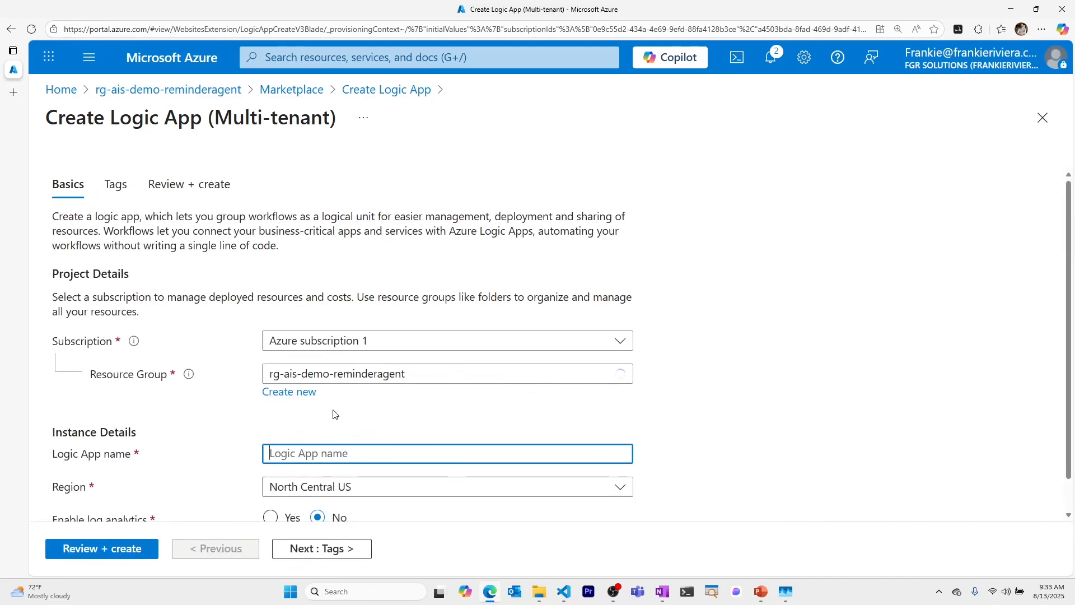
pyautogui.scroll(-1, 248, 369)
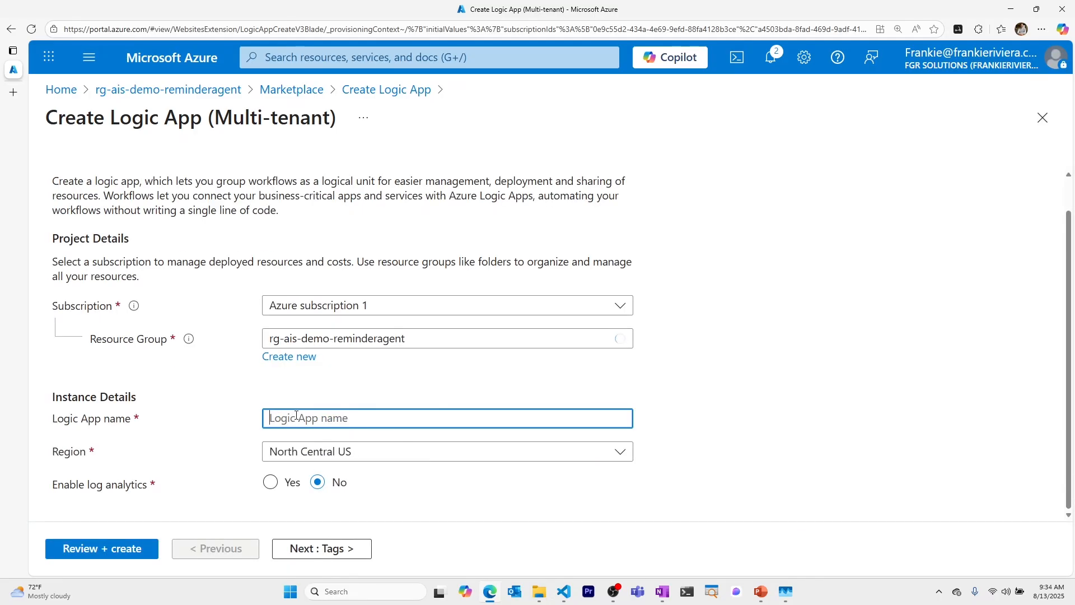
pyautogui.write('la-ais-dem')
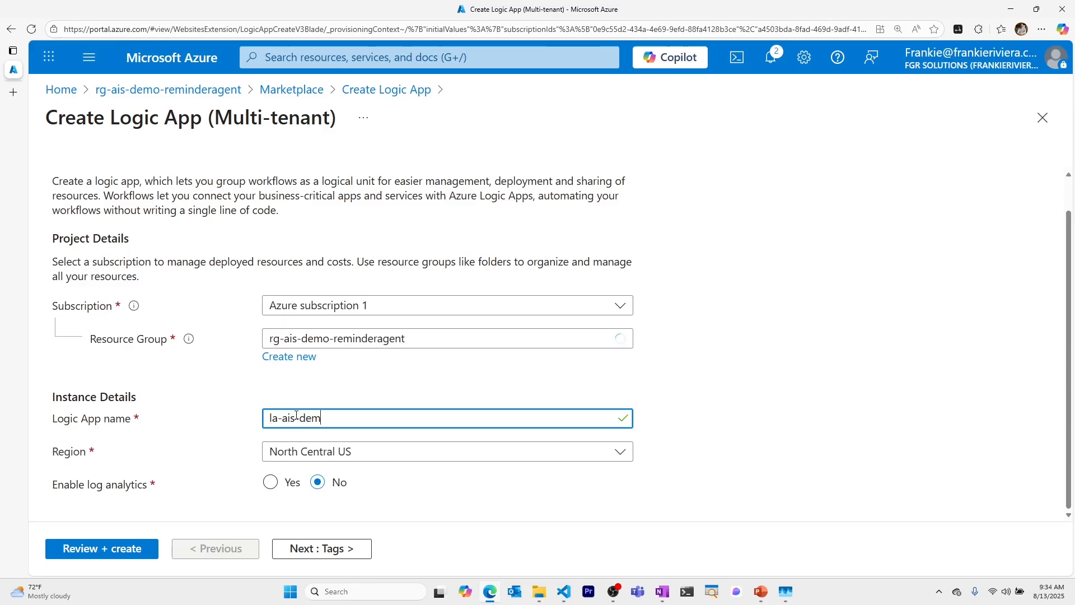
pyautogui.write('o-reminderagent')
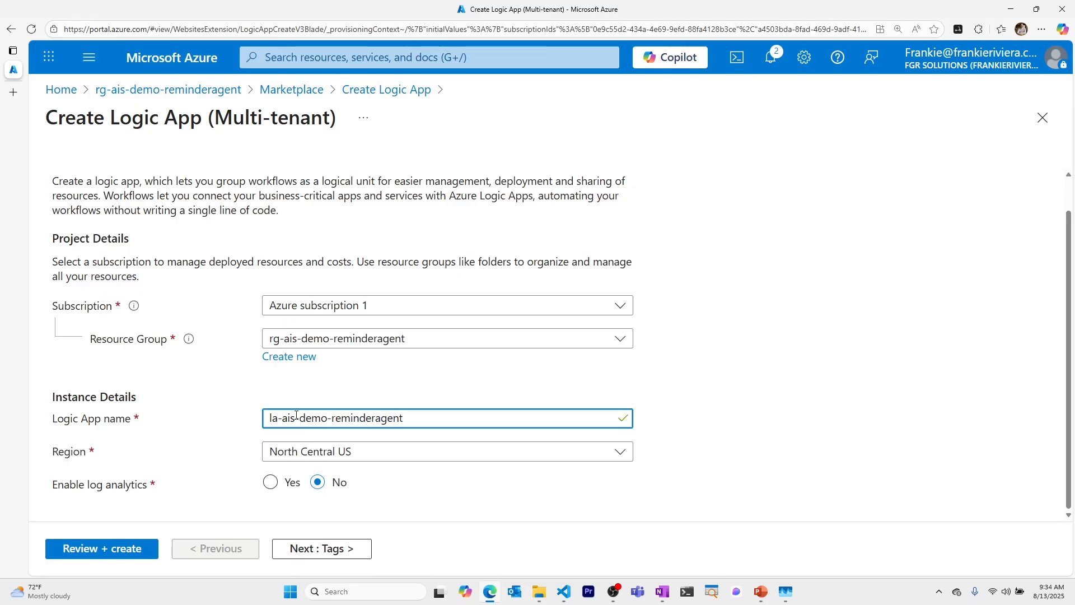
# Set the logic app's region to East US.
pyautogui.click(336, 452)
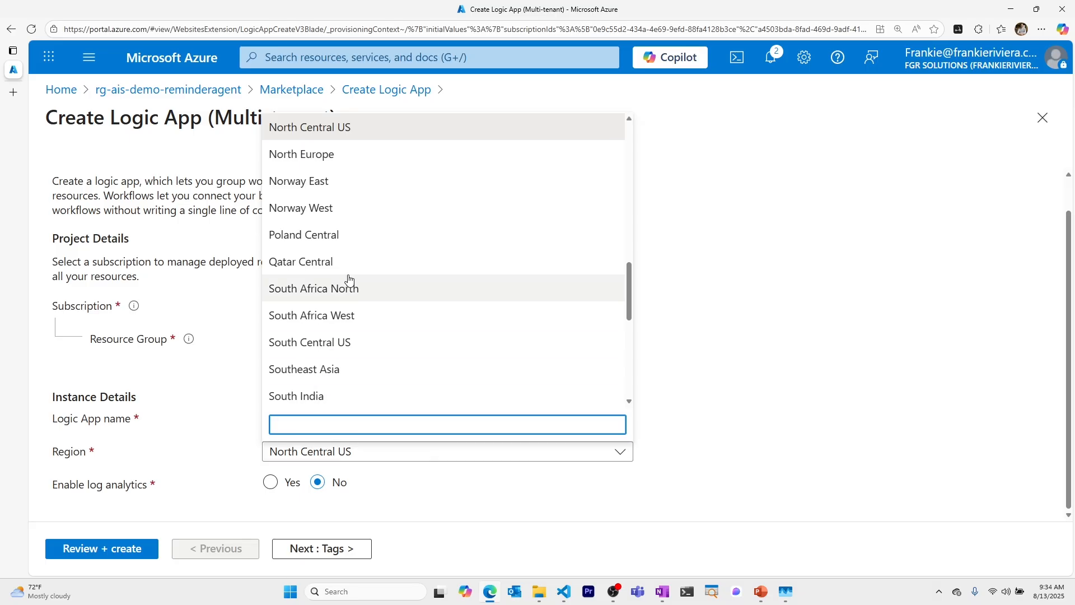
pyautogui.scroll(-5, 349, 279)
pyautogui.scroll(-1, 348, 295)
pyautogui.scroll(15, 351, 307)
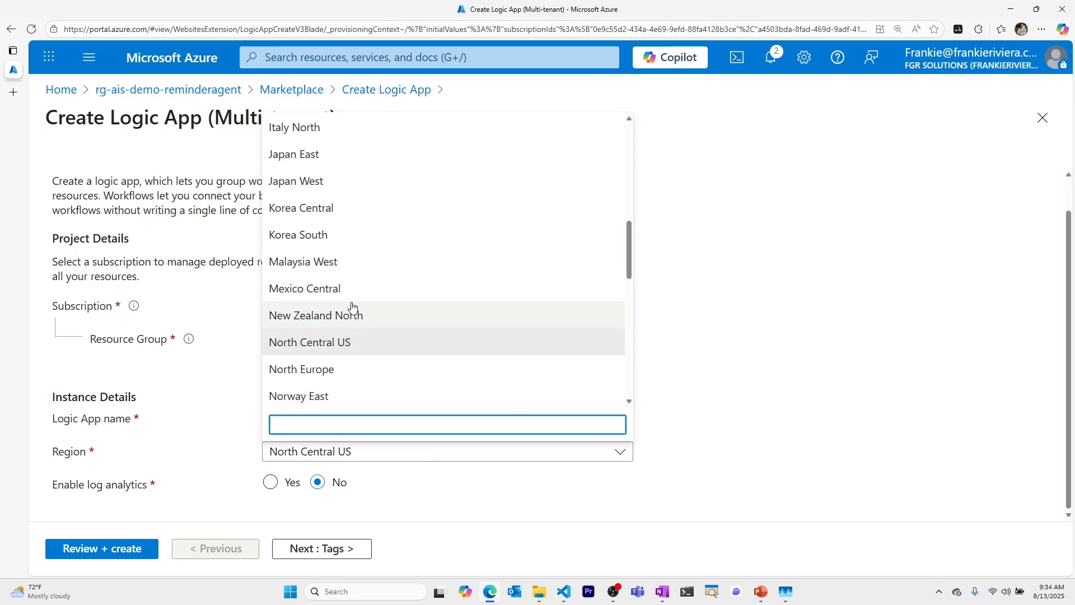
pyautogui.scroll(2, 350, 297)
pyautogui.scroll(-5, 347, 283)
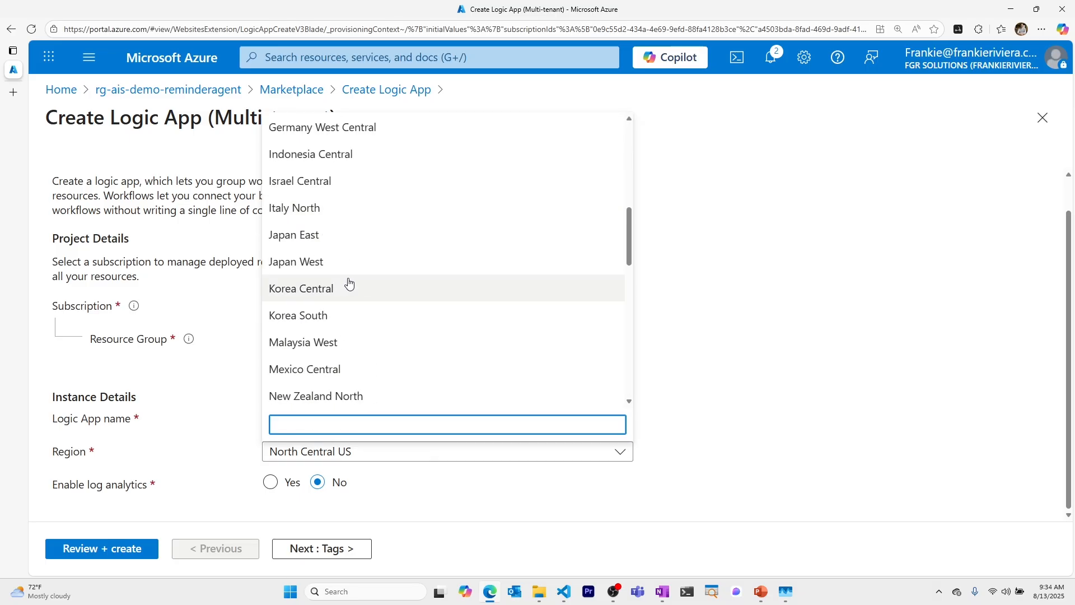
pyautogui.scroll(2, 348, 283)
pyautogui.click(350, 151)
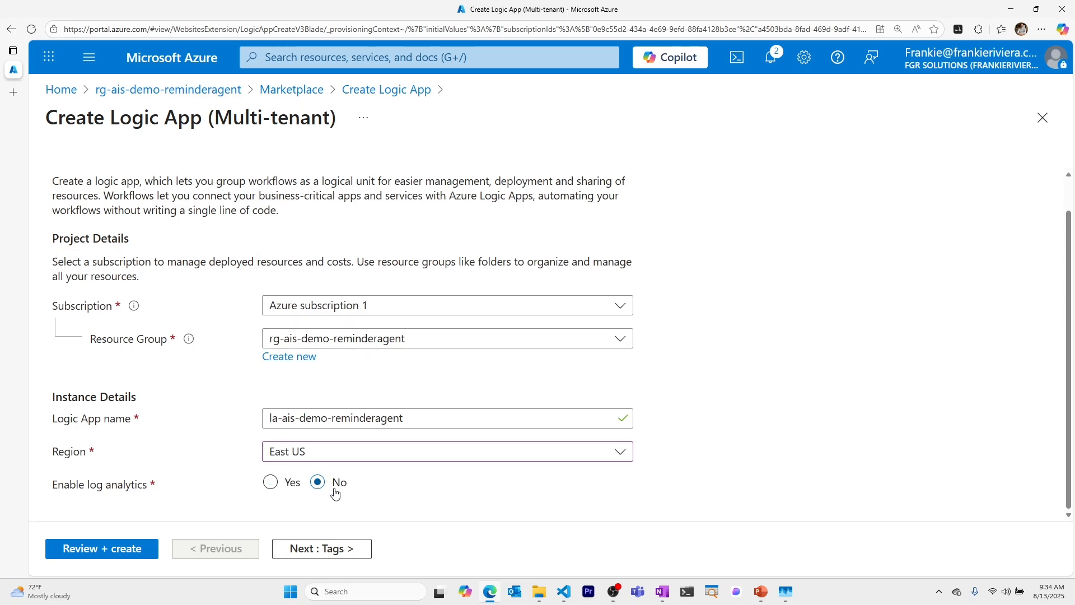
pyautogui.click(269, 485)
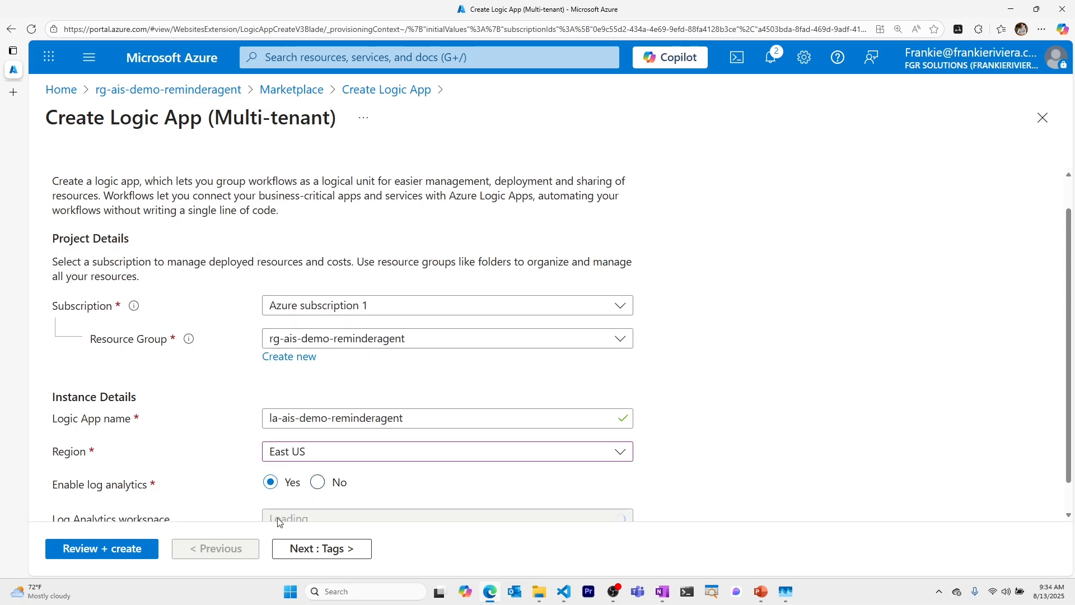
pyautogui.scroll(-1, 259, 490)
pyautogui.click(271, 483)
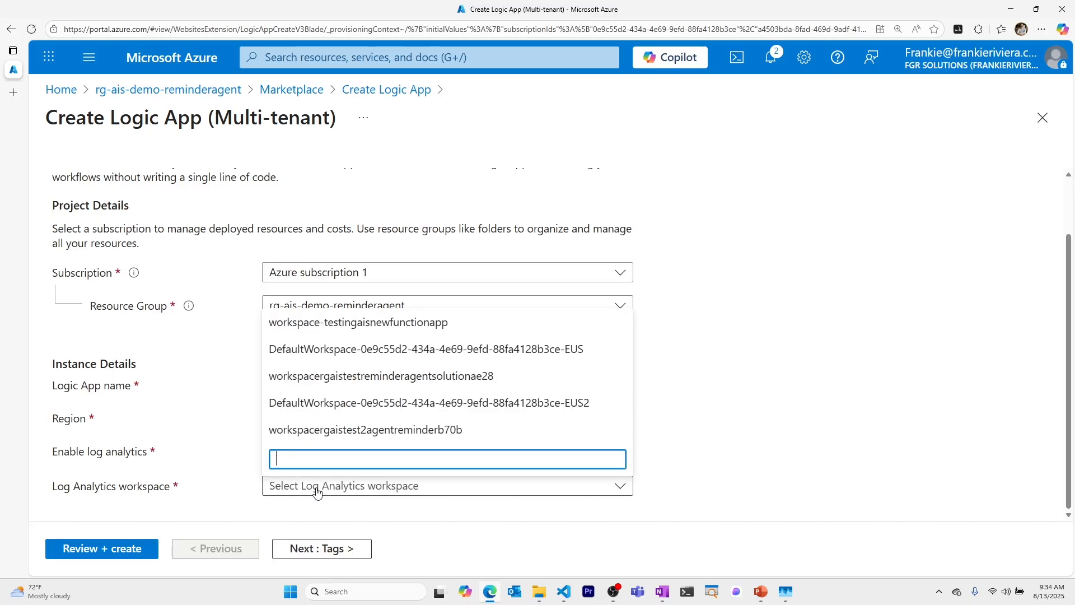
pyautogui.click(247, 449)
pyautogui.click(317, 450)
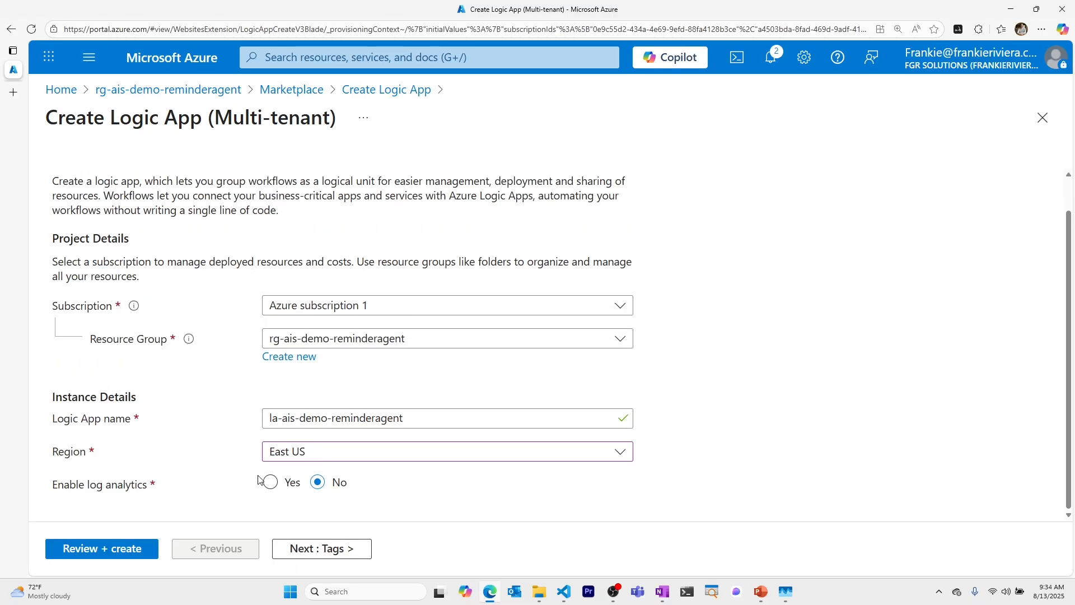
# Review and create the logic app, open the deployed resource and dismiss the deployment notification.
pyautogui.click(130, 549)
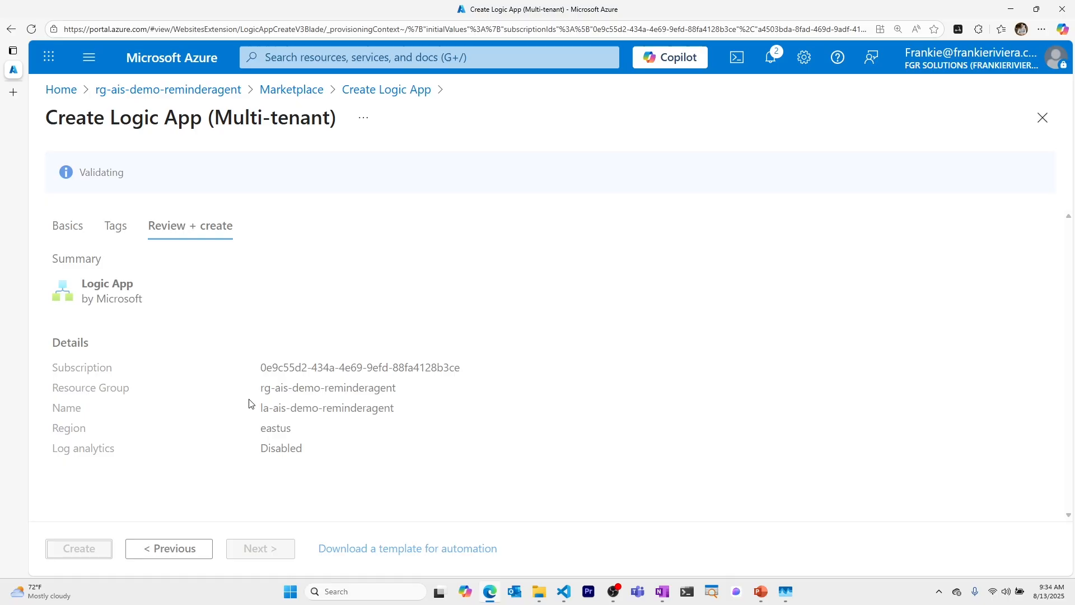
pyautogui.click(91, 548)
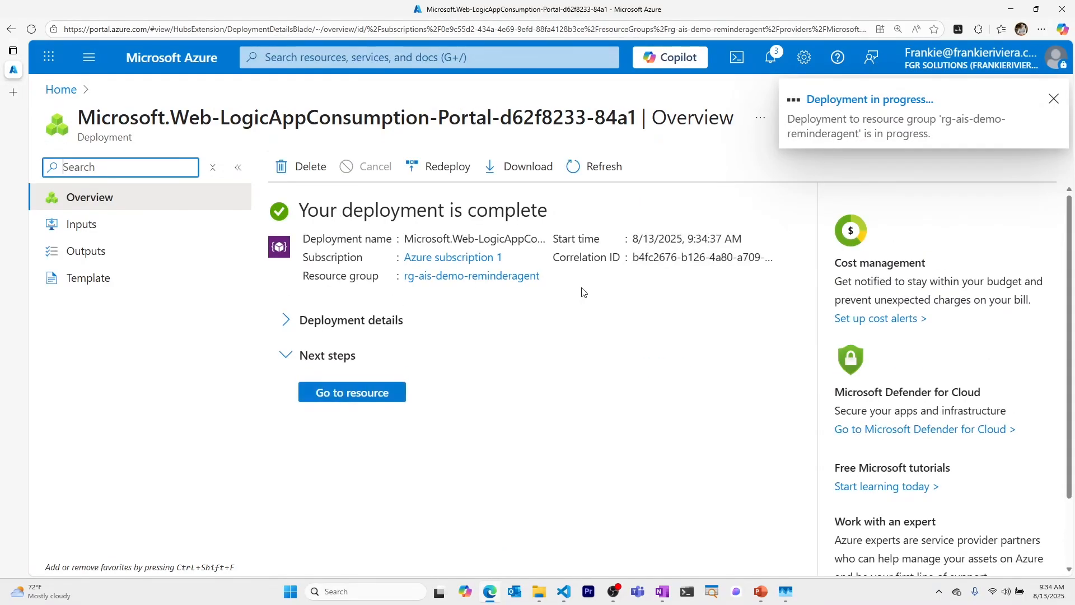
pyautogui.click(360, 392)
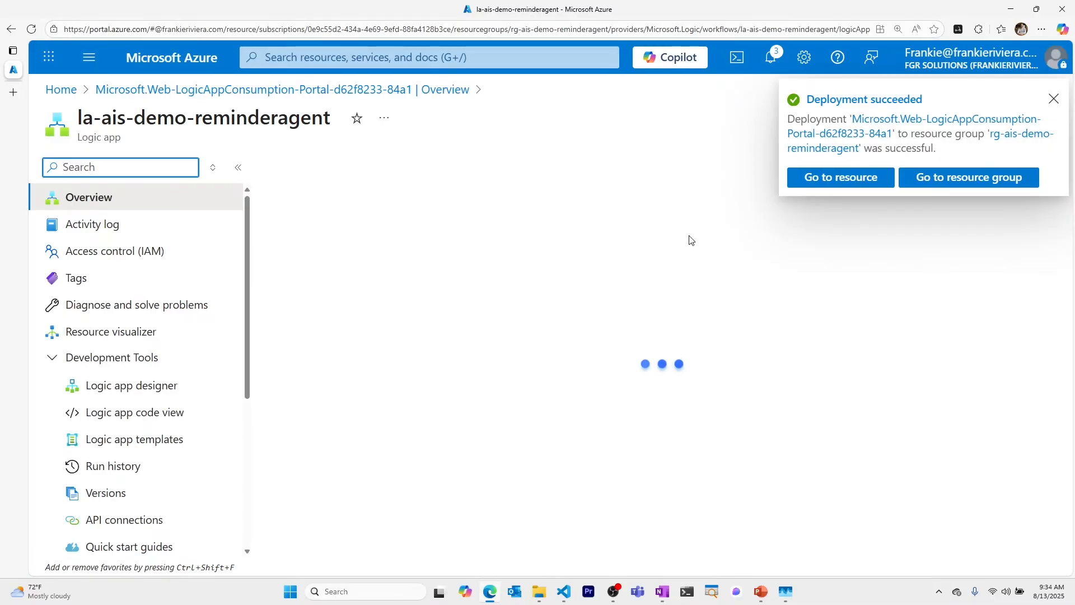
pyautogui.click(1052, 99)
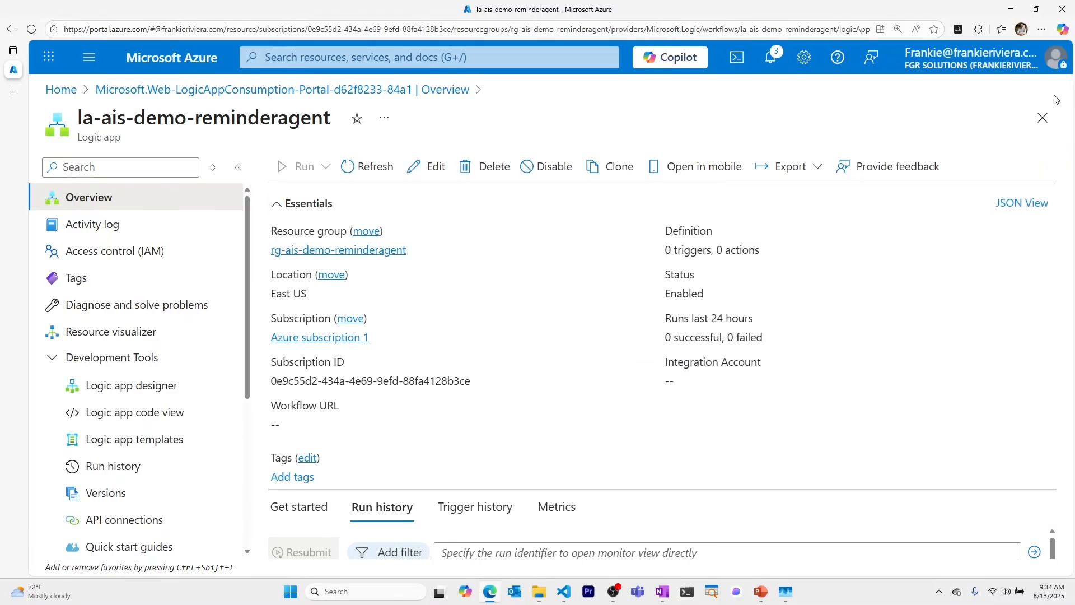
# Open the logic app designer and add the built-in Request trigger "When a HTTP request is received".
pyautogui.click(160, 390)
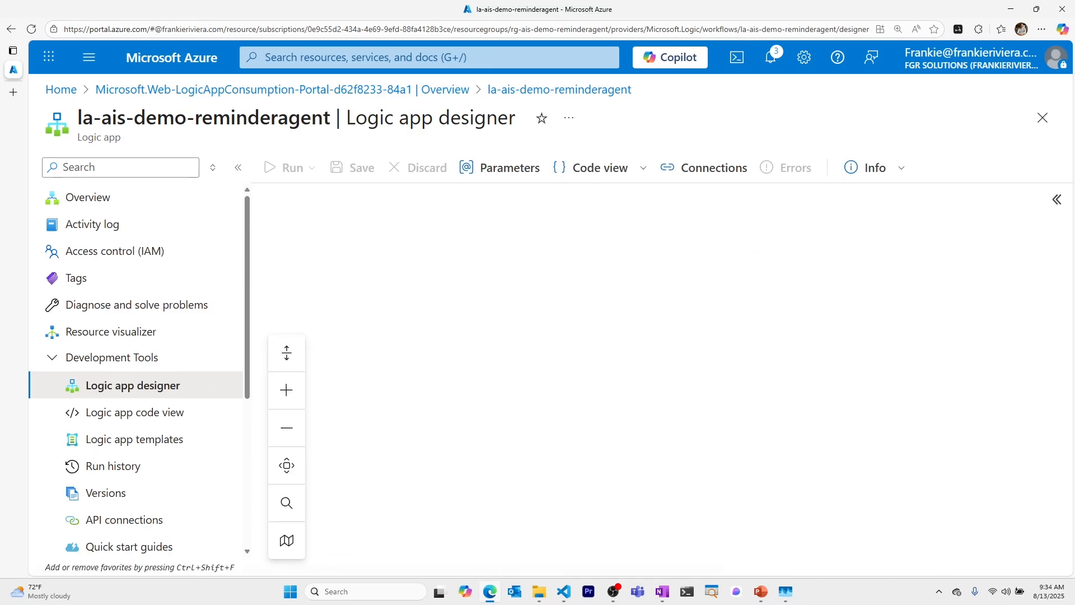
pyautogui.hotkey('alt', 'Tab')
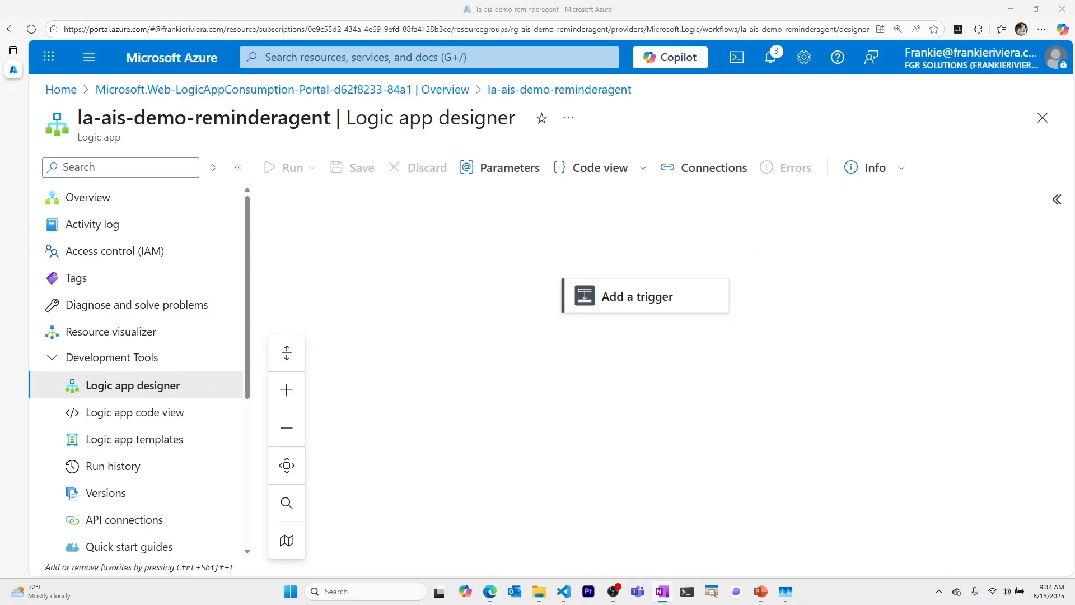
pyautogui.click(617, 303)
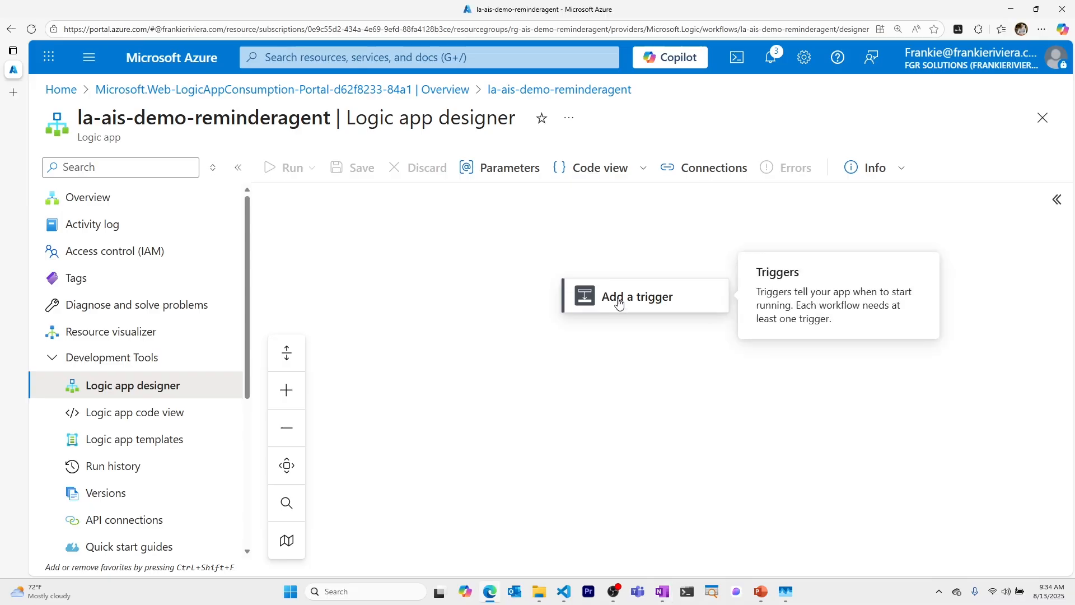
pyautogui.click(671, 427)
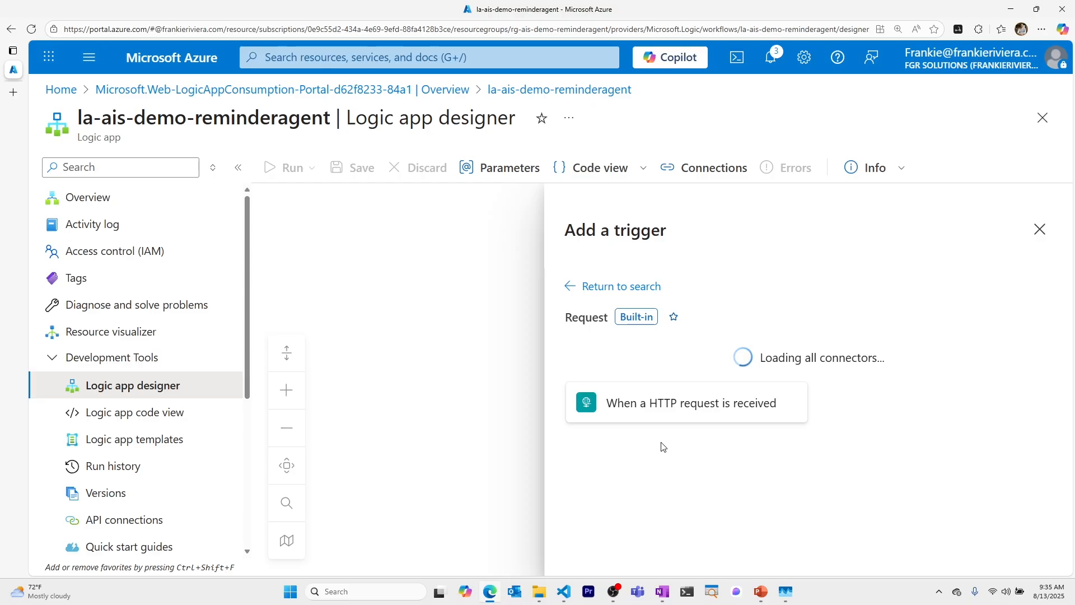
pyautogui.click(666, 414)
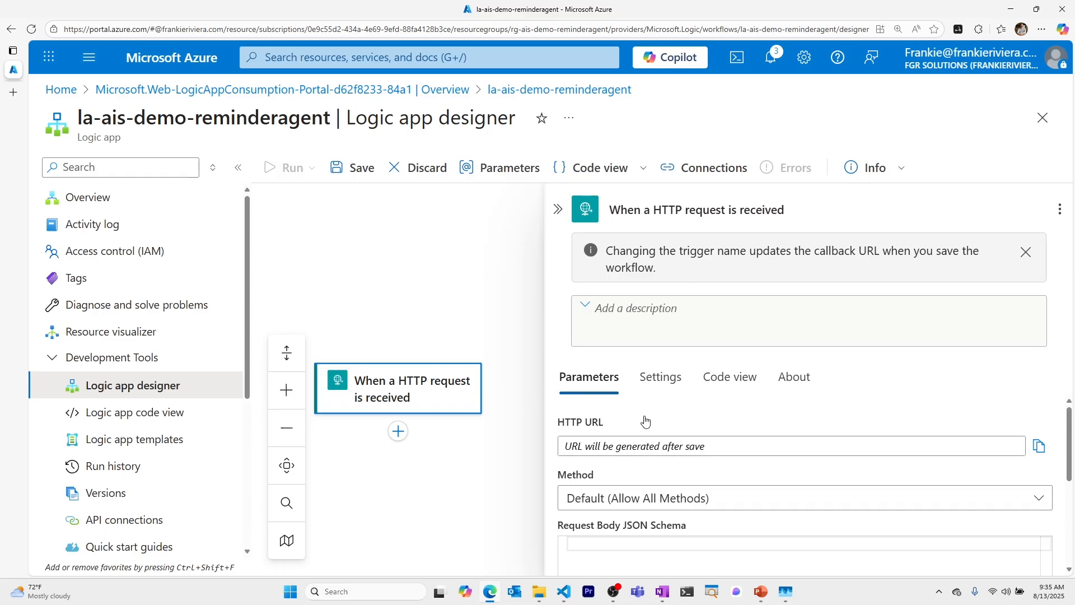
# Generate the trigger's request body schema from a sample JSON payload with userEmail, subject "subject for email" and body "body for email".
pyautogui.scroll(-3, 644, 448)
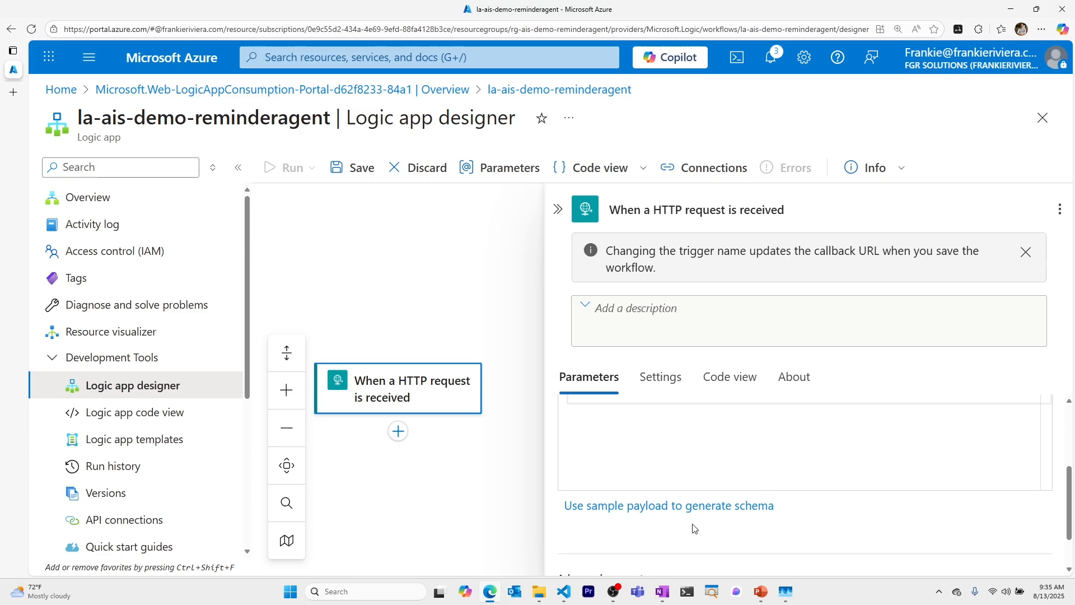
pyautogui.click(700, 507)
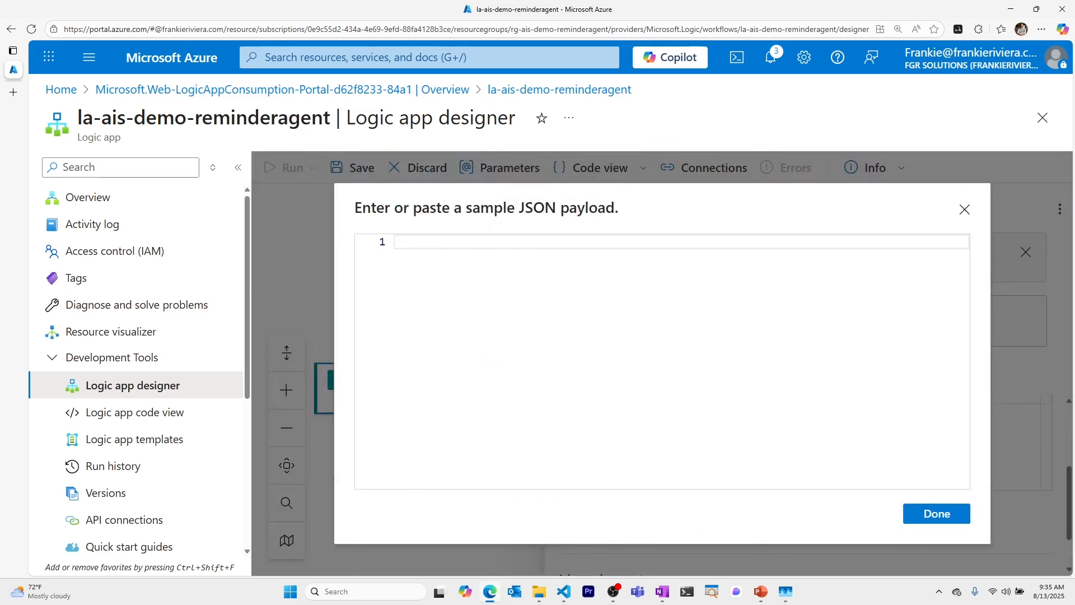
pyautogui.hotkey('alt', 'Tab')
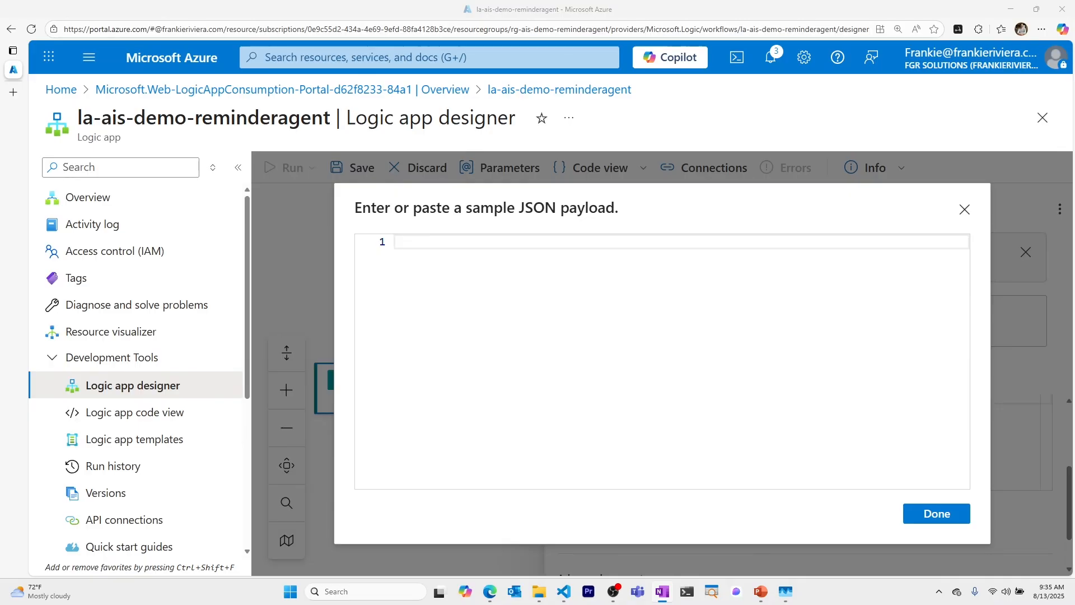
pyautogui.click(503, 263)
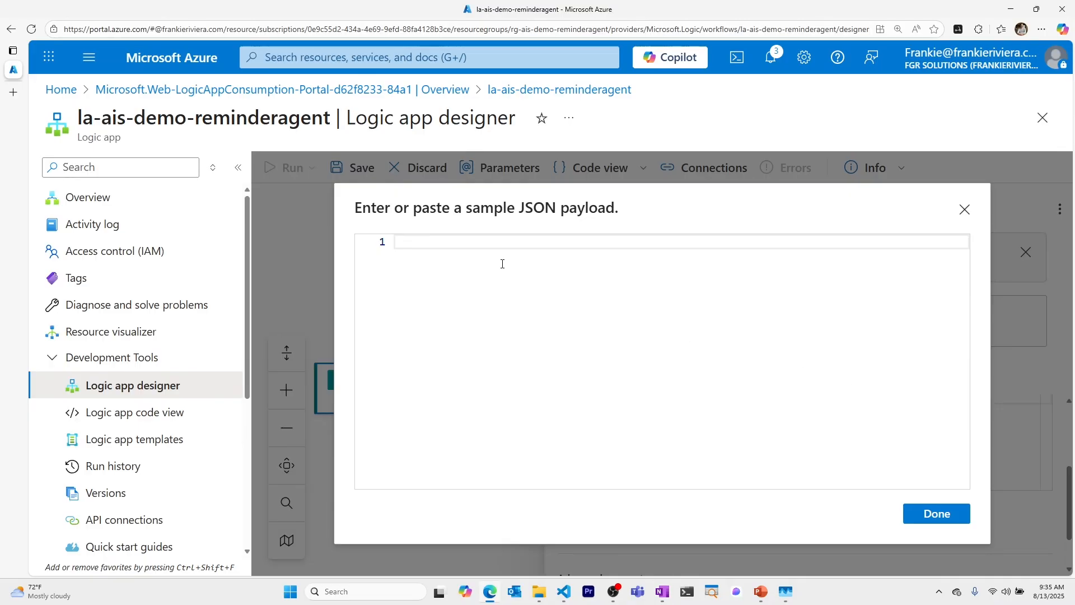
pyautogui.hotkey('ctrl', 'v')
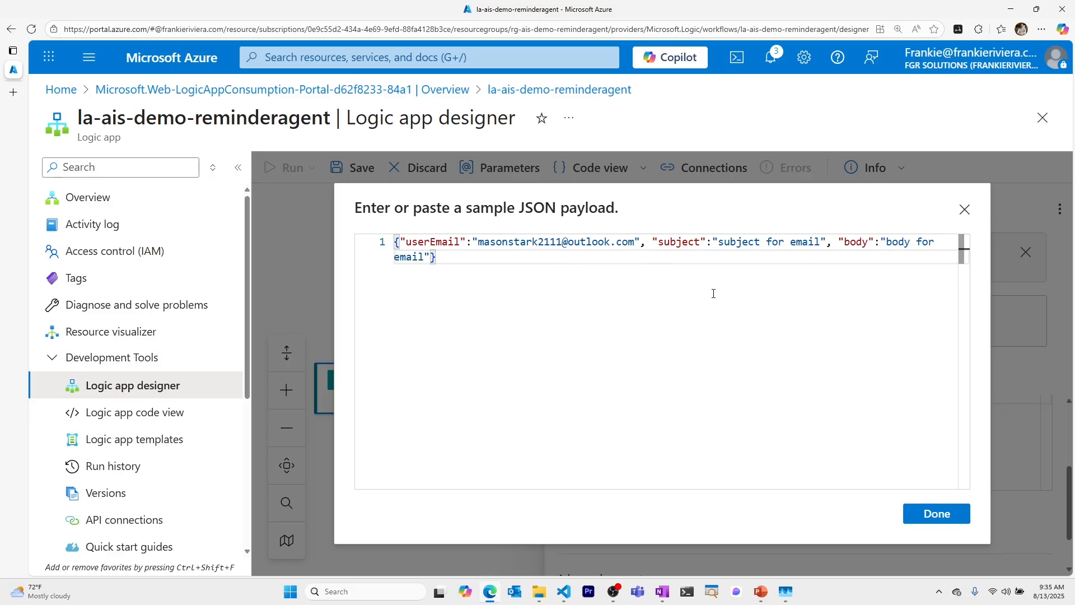
pyautogui.click(946, 514)
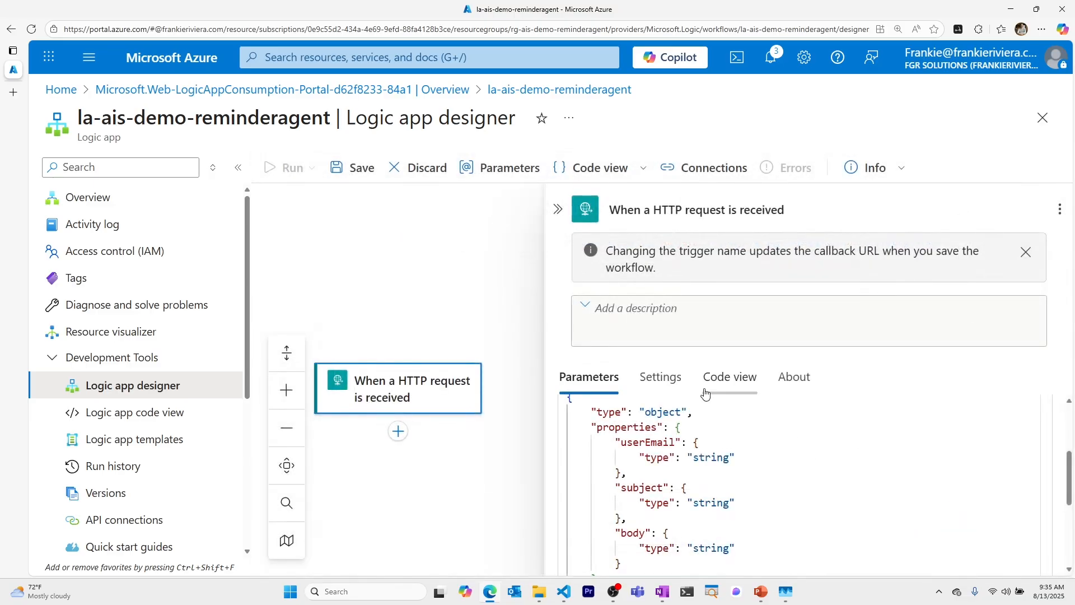
# Start adding an action after the HTTP trigger and search for "outlook" to find the Office 365 Outlook connector.
pyautogui.click(646, 376)
pyautogui.click(694, 376)
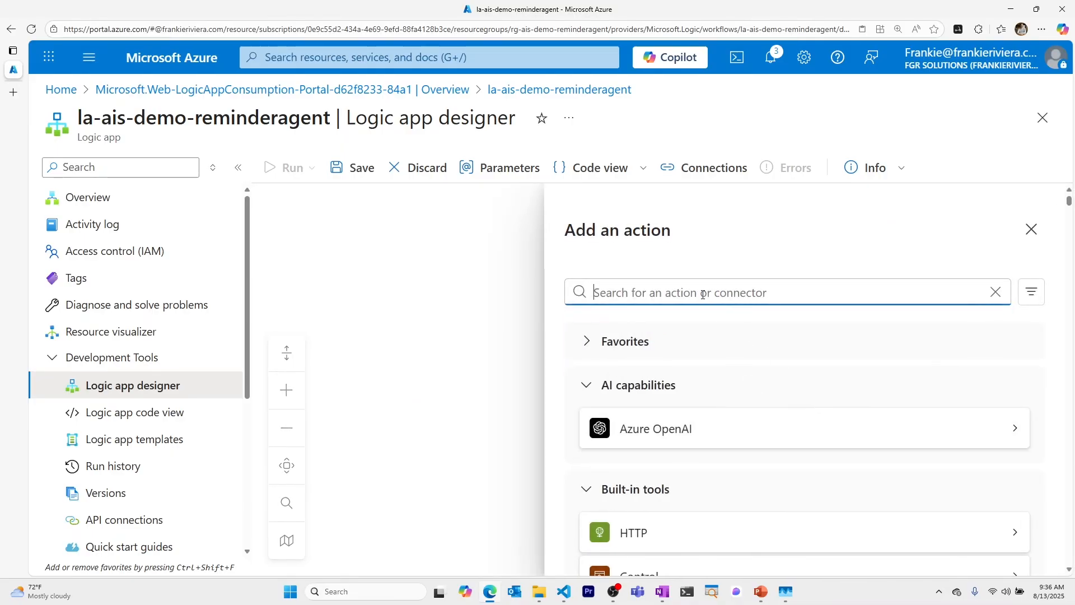
pyautogui.write('out')
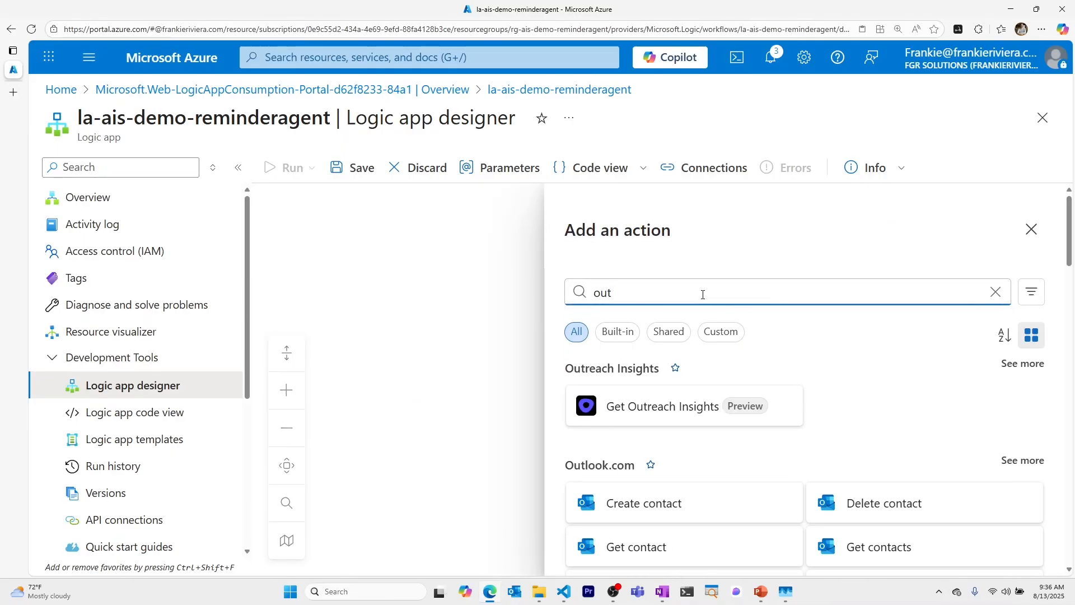
pyautogui.write('look')
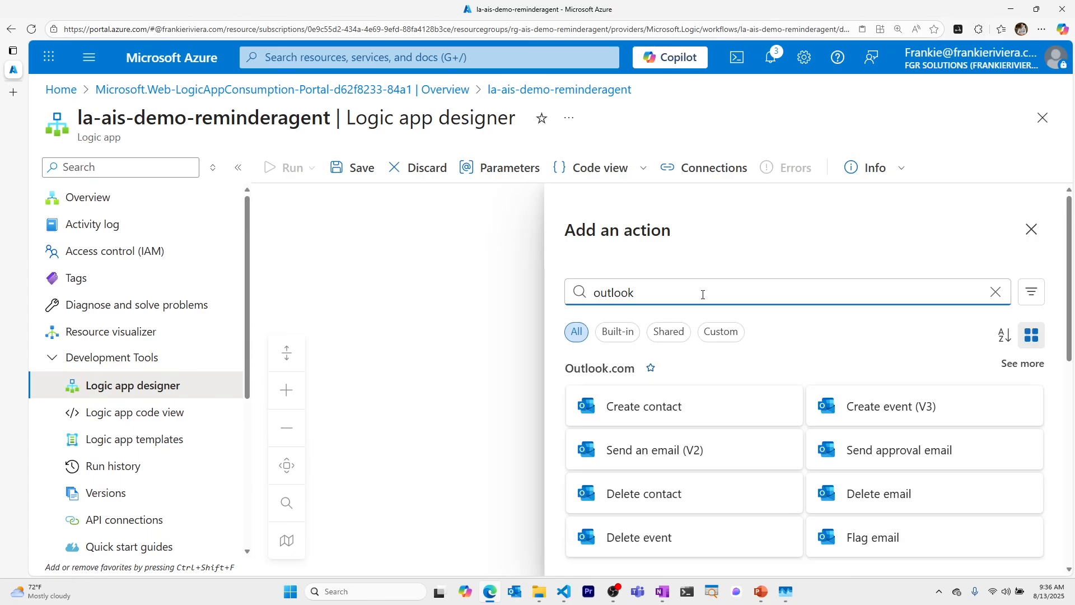
pyautogui.scroll(-10, 821, 354)
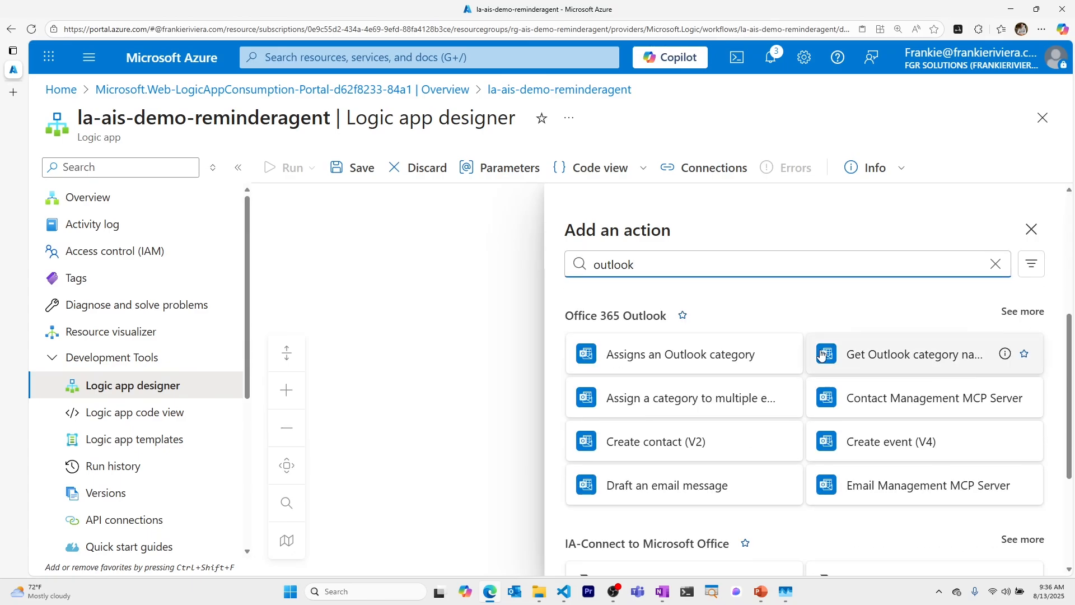
pyautogui.scroll(10, 822, 355)
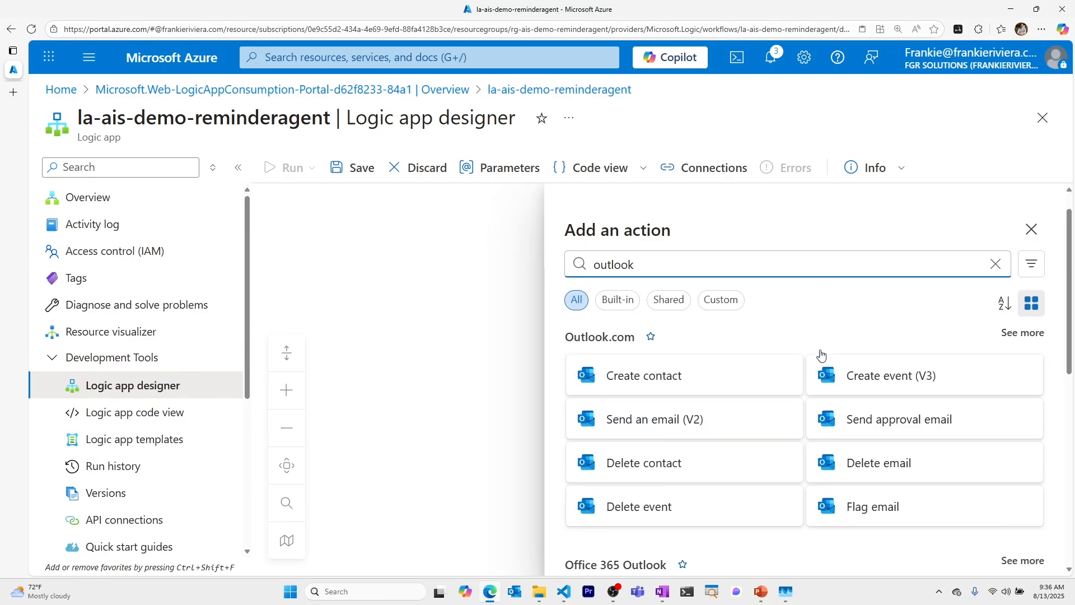
pyautogui.scroll(-3, 675, 379)
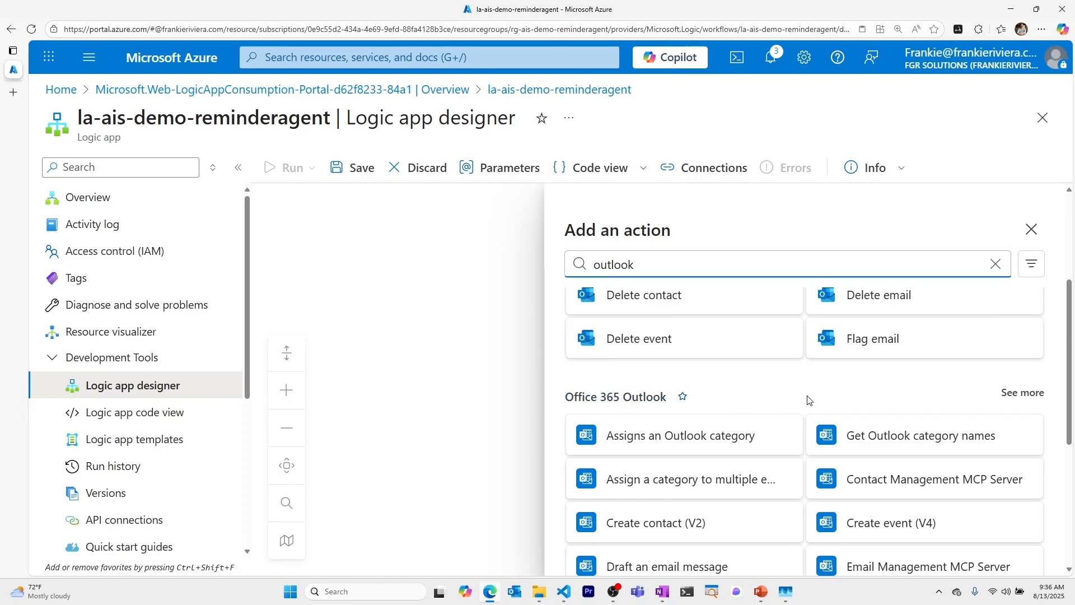
pyautogui.scroll(-3, 866, 373)
pyautogui.scroll(2, 852, 312)
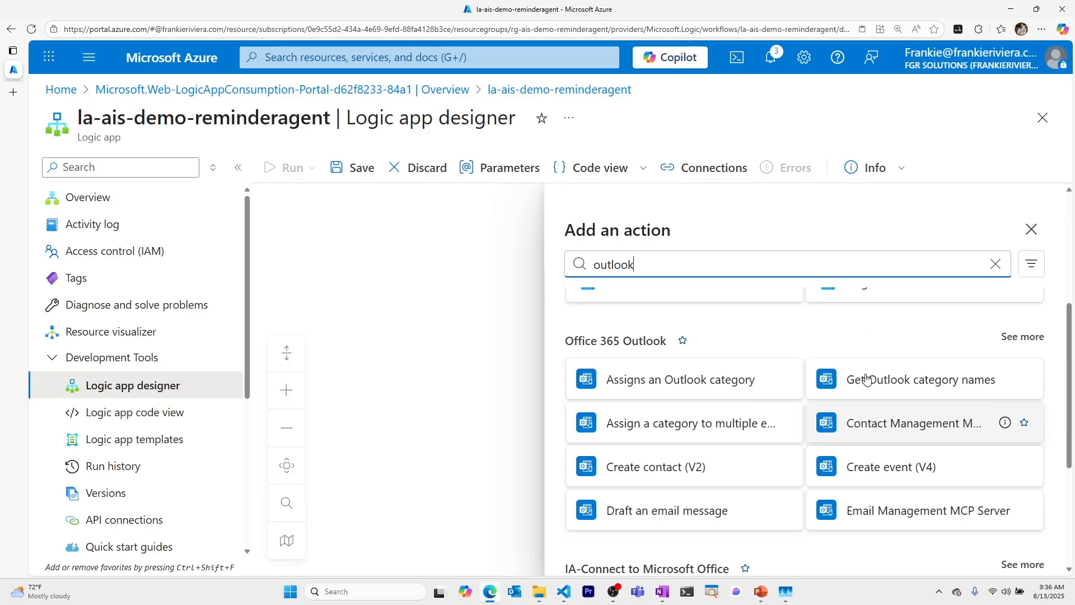
# Add the Office 365 Outlook action "Send an email (V2)" and sign in to create its connection.
pyautogui.click(617, 338)
pyautogui.scroll(-4, 905, 400)
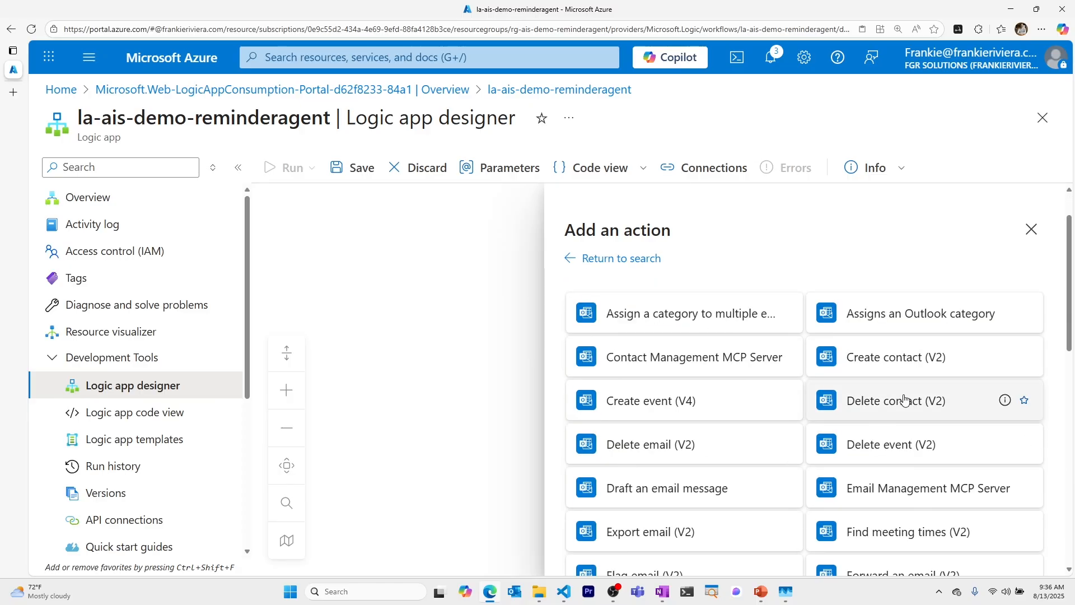
pyautogui.scroll(-4, 920, 451)
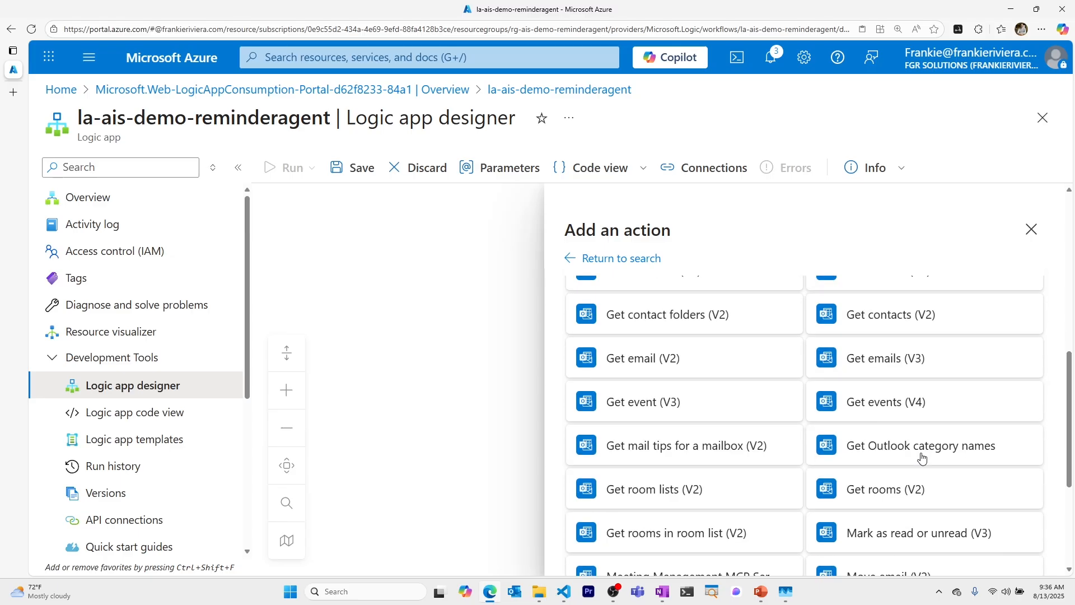
pyautogui.scroll(-4, 928, 383)
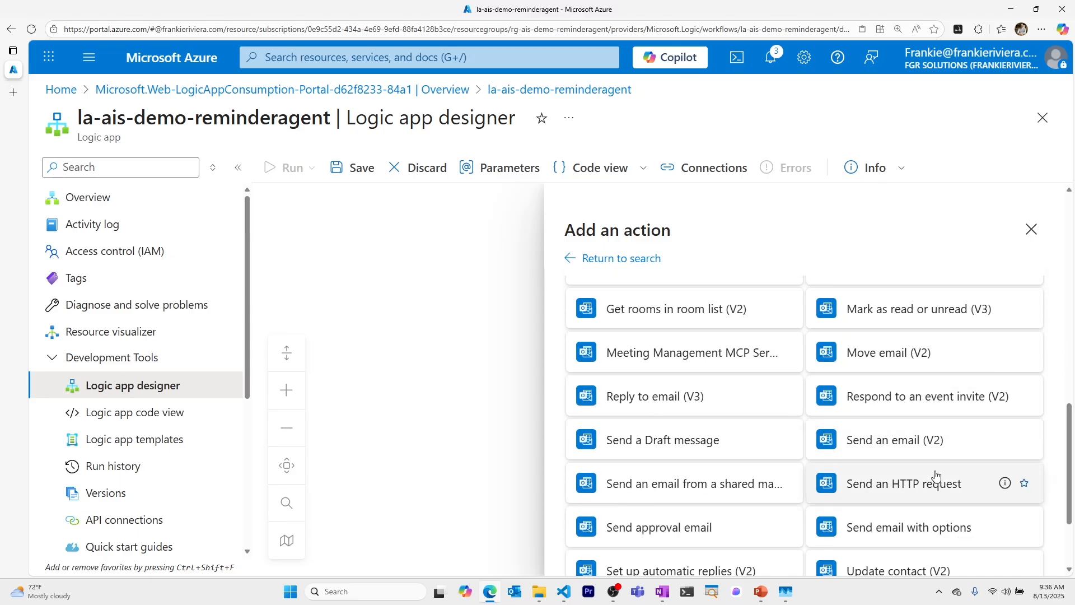
pyautogui.click(967, 455)
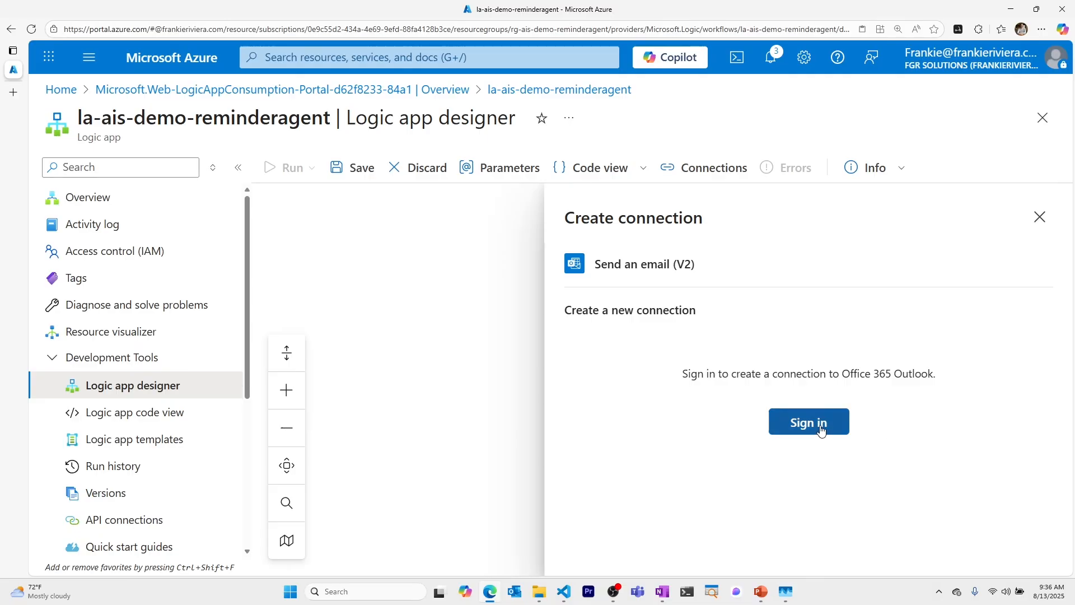
pyautogui.click(821, 428)
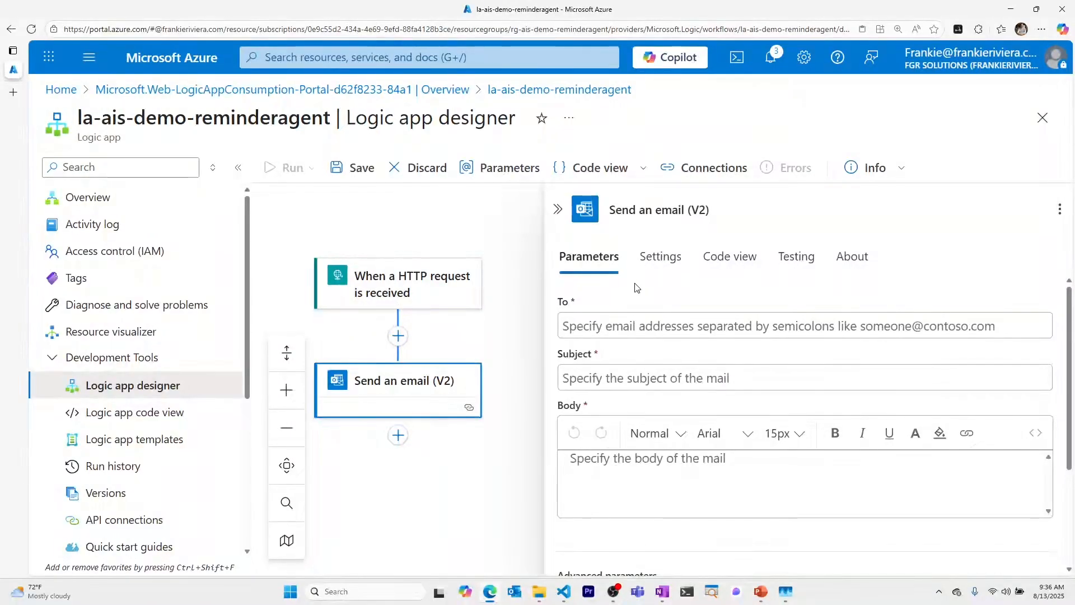
# Fill the email action's To field with the trigger's userEmail value and its Subject with the subject value.
pyautogui.click(607, 325)
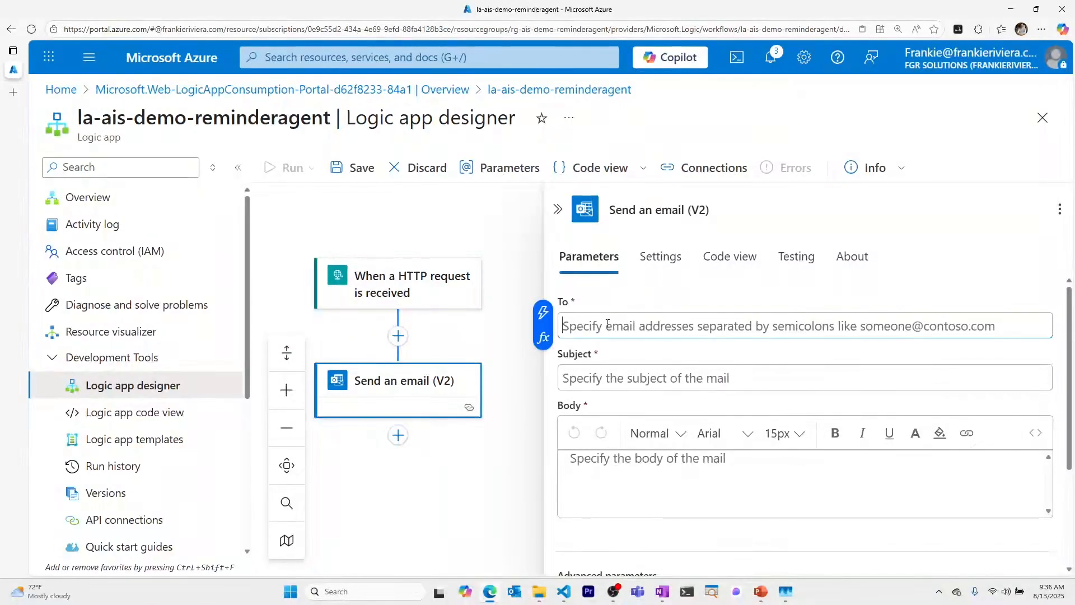
pyautogui.click(543, 312)
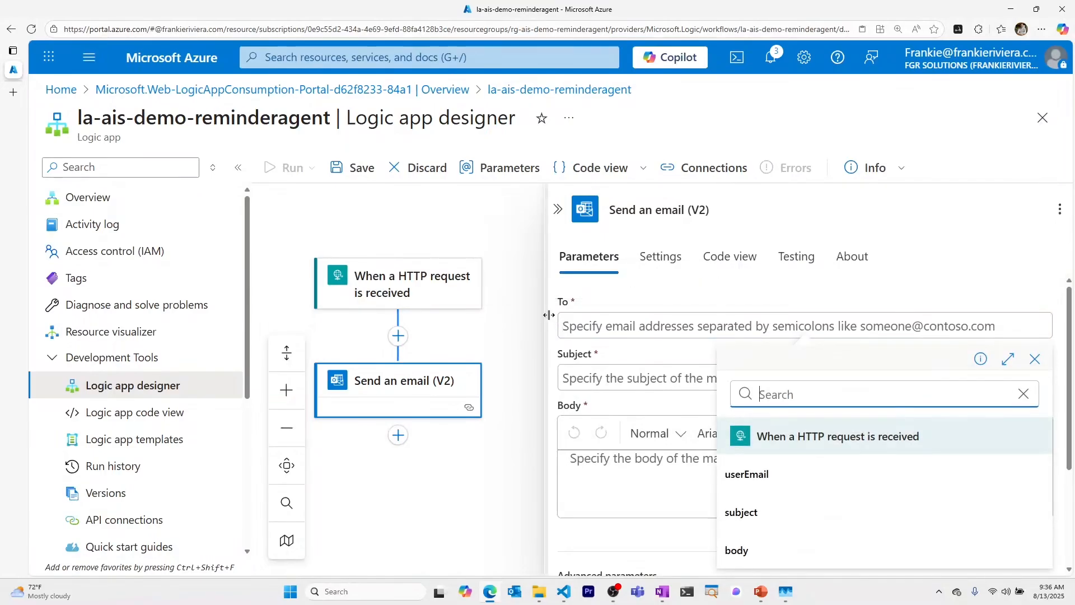
pyautogui.click(775, 485)
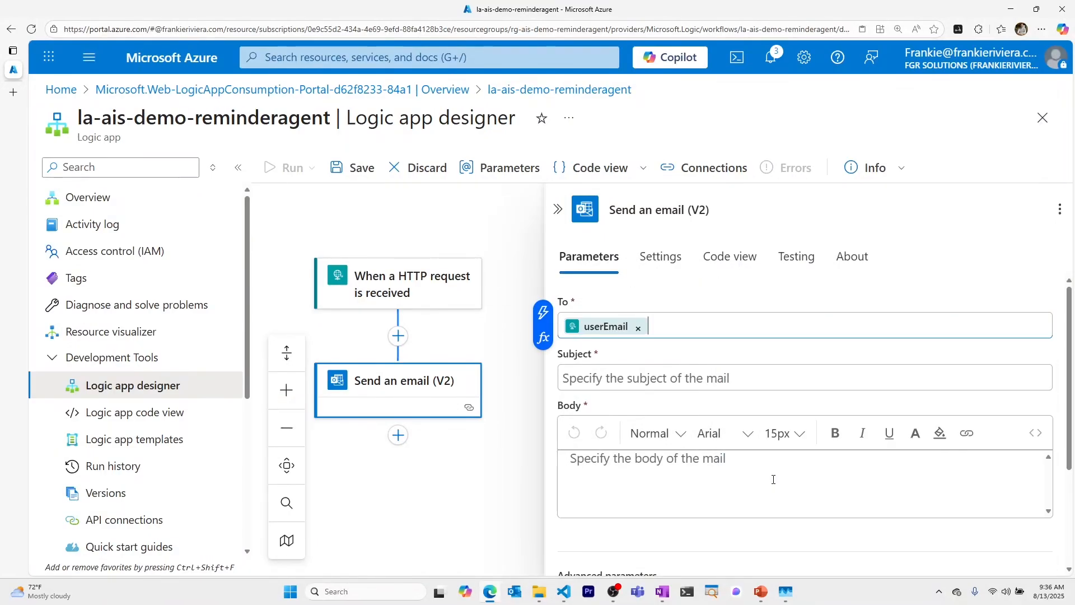
pyautogui.click(608, 379)
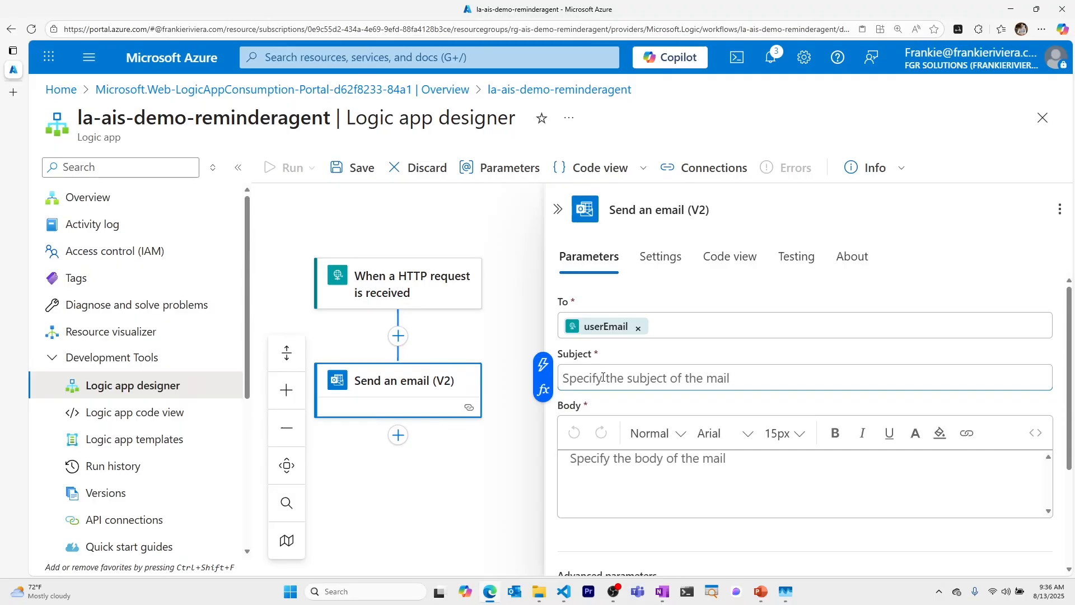
pyautogui.click(542, 364)
pyautogui.click(745, 320)
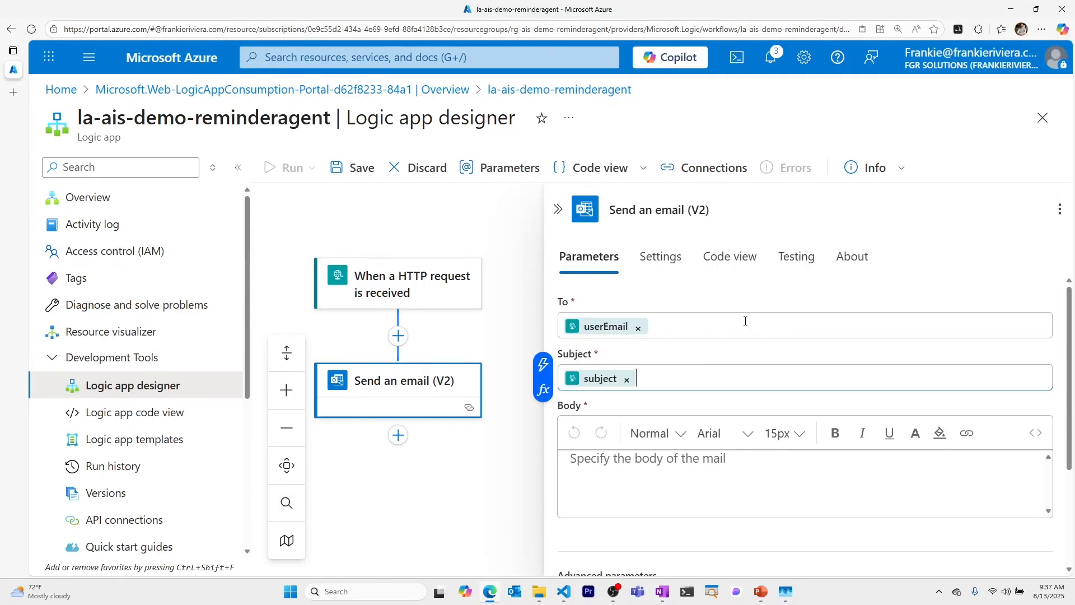
# Fill the email's Body with the trigger's lowercase body value and save the workflow.
pyautogui.click(563, 455)
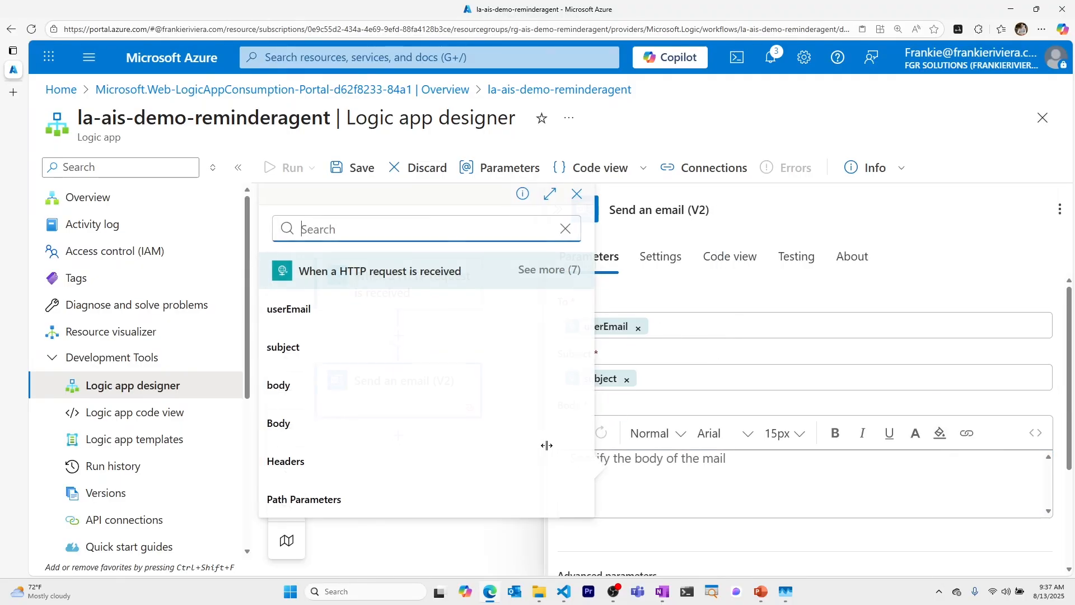
pyautogui.click(544, 445)
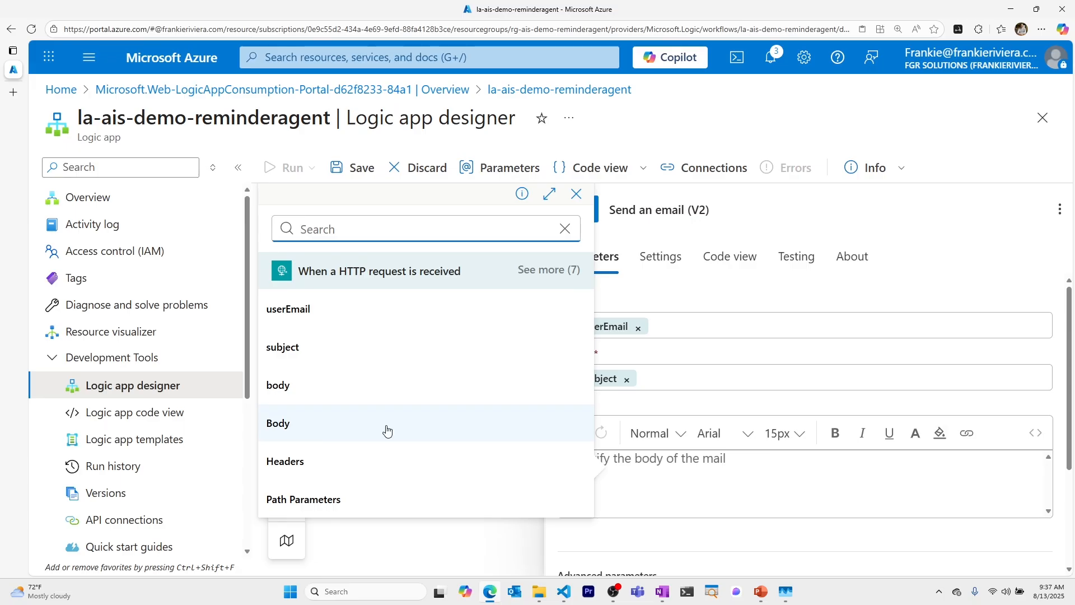
pyautogui.click(424, 385)
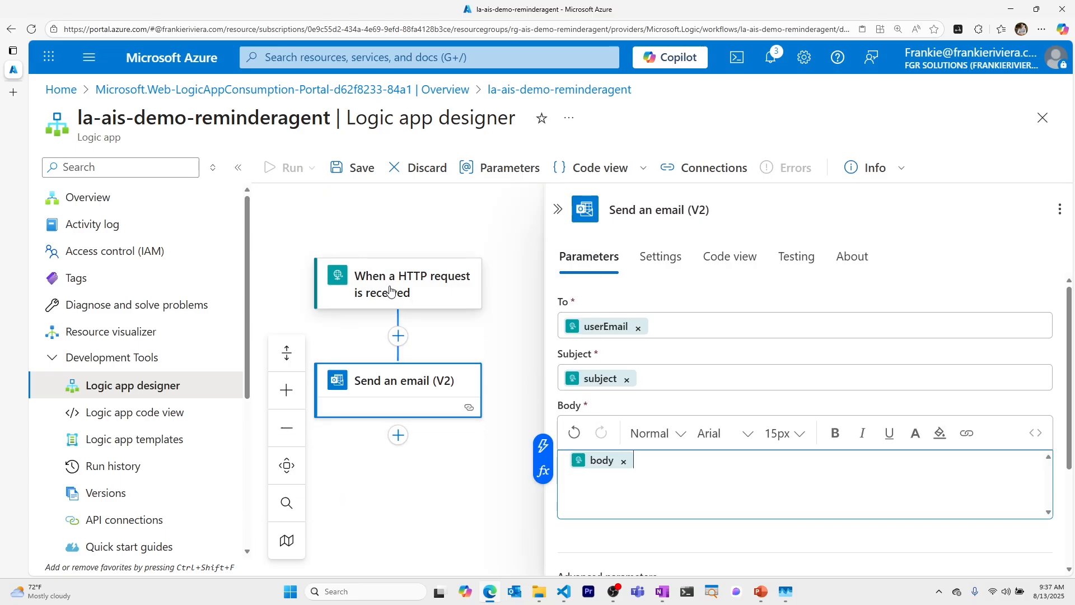
pyautogui.scroll(-3, 528, 362)
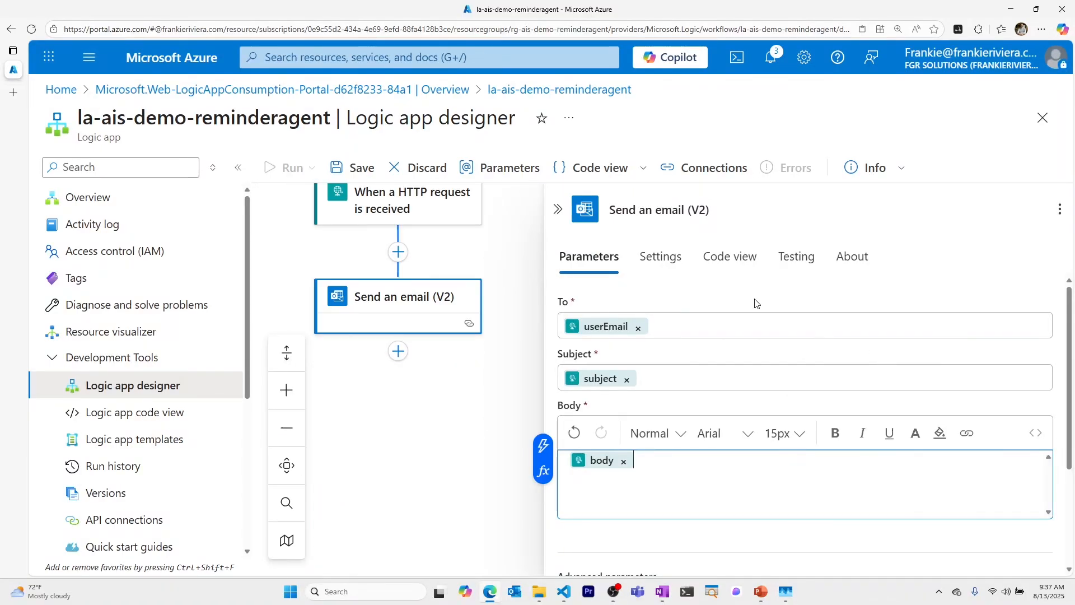
pyautogui.click(353, 170)
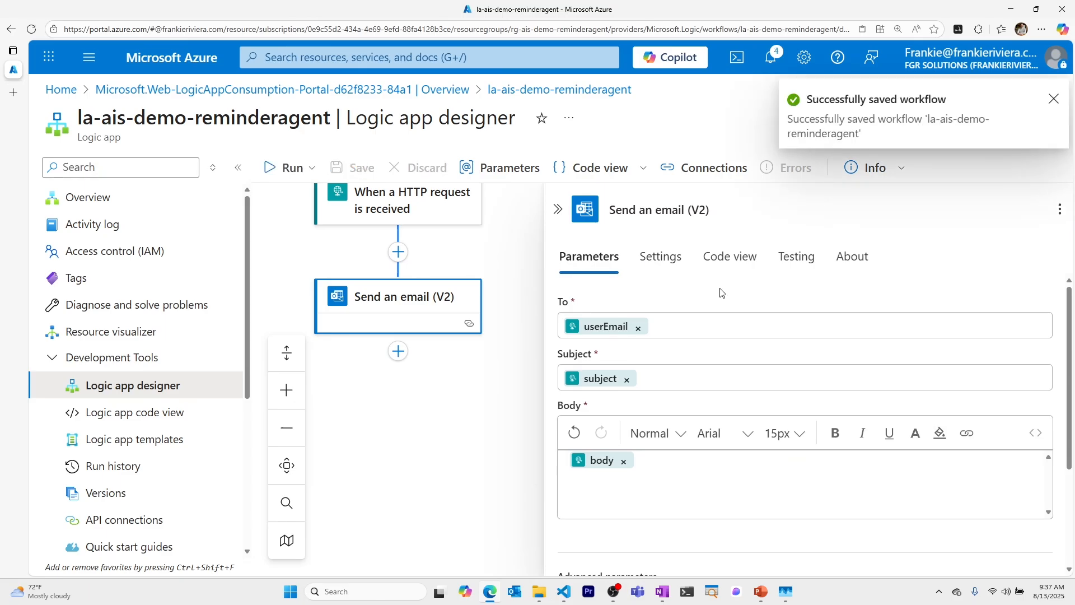
# Run the workflow with the sample JSON payload (userEmail, subject "subject for email", body "body for email") and switch to Outlook to check the email.
pyautogui.click(306, 171)
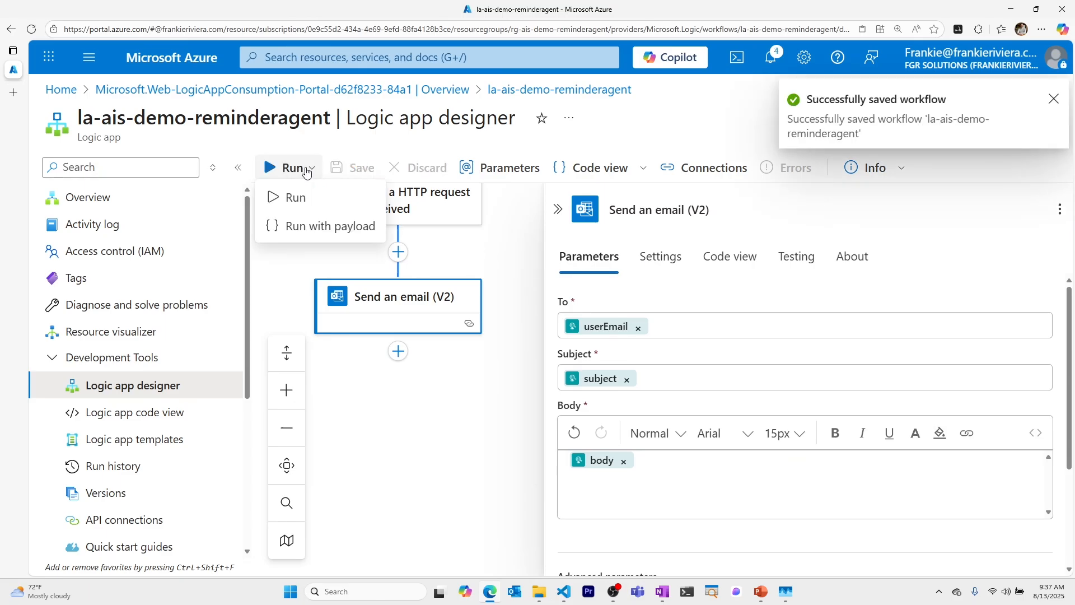
pyautogui.click(317, 226)
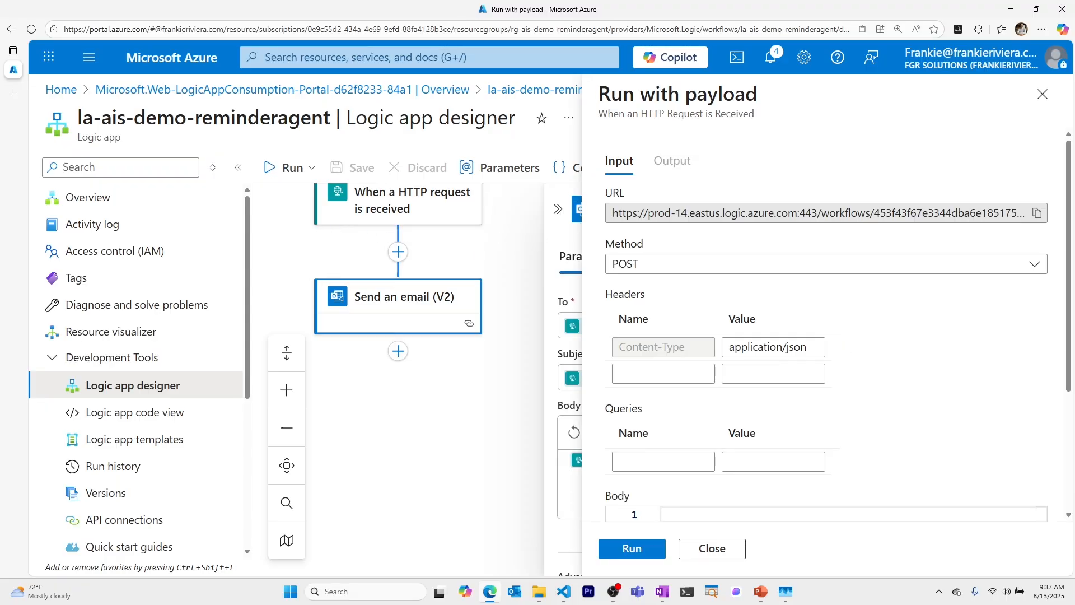
pyautogui.scroll(-3, 768, 285)
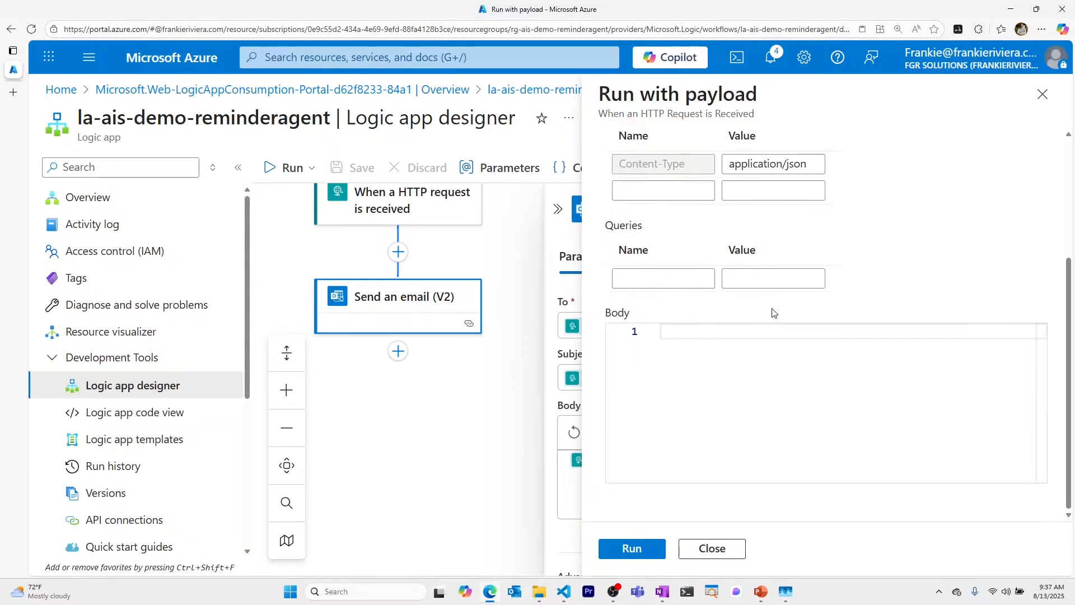
pyautogui.hotkey('alt', 'Tab')
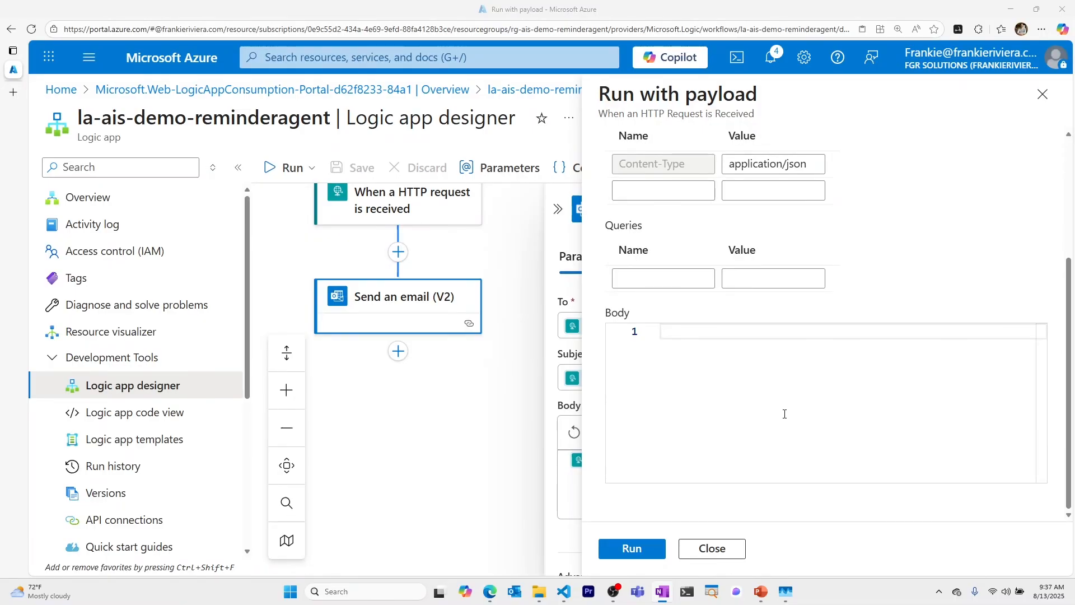
pyautogui.click(751, 372)
pyautogui.hotkey('ctrl', 'v')
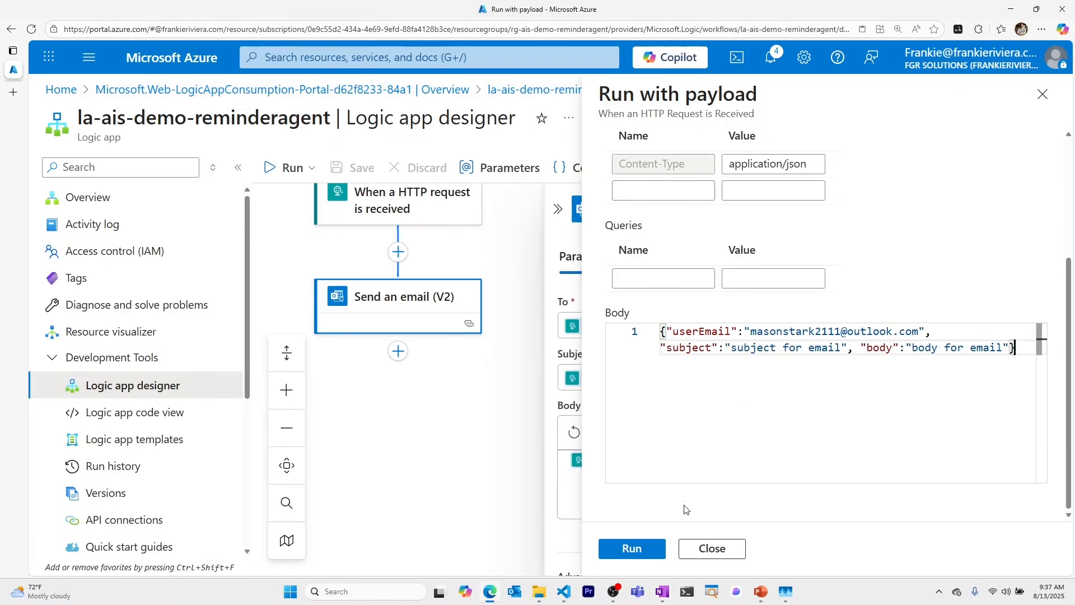
pyautogui.click(648, 547)
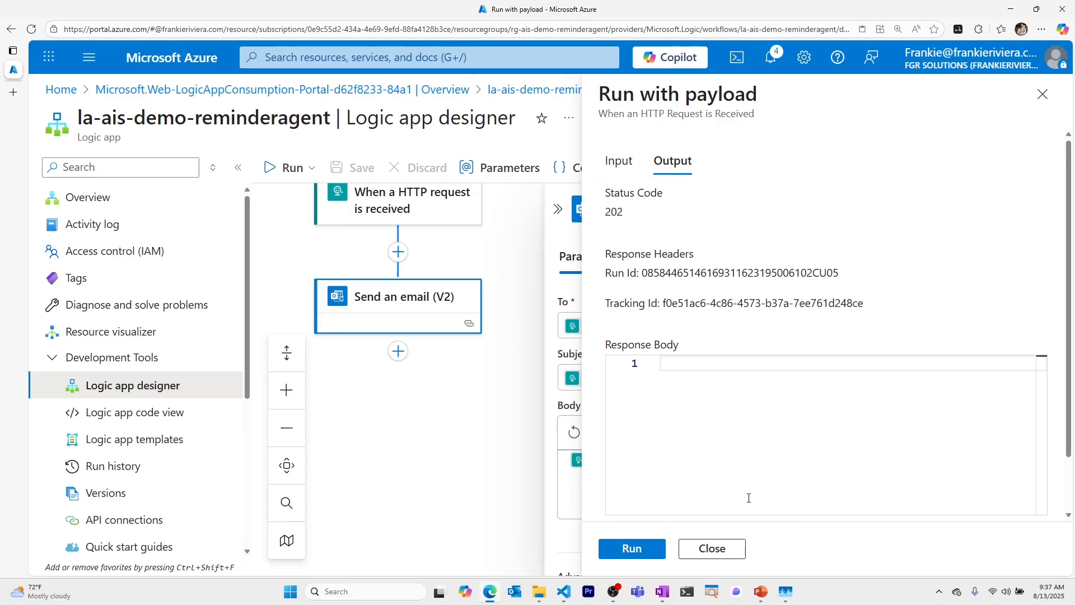
pyautogui.click(516, 594)
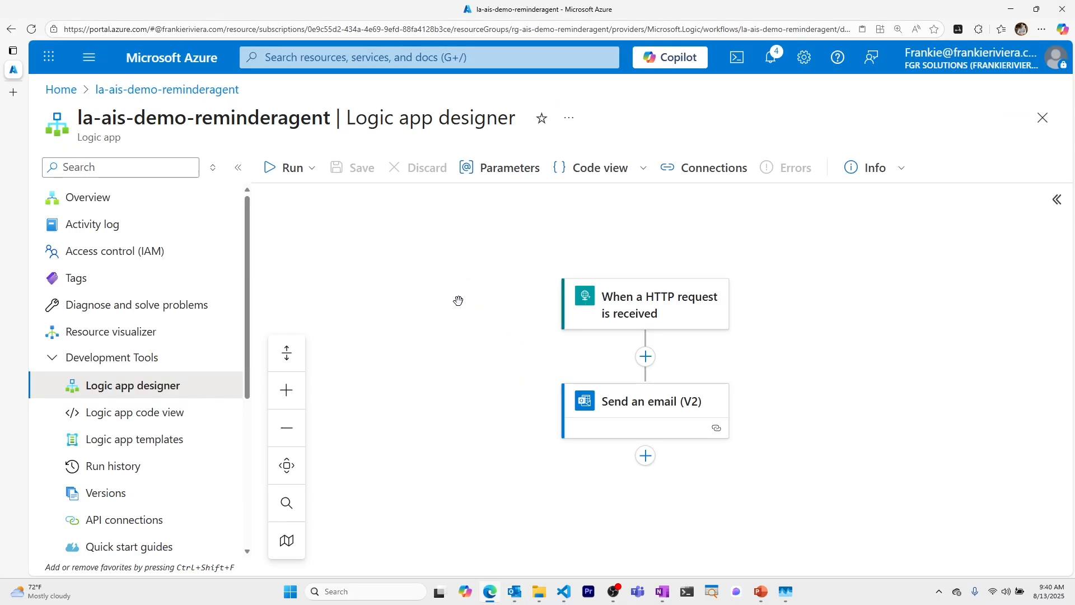
# Open the resource group rg-ais-demo-reminderagent from the logic app's overview and start creating a resource in it.
pyautogui.click(181, 207)
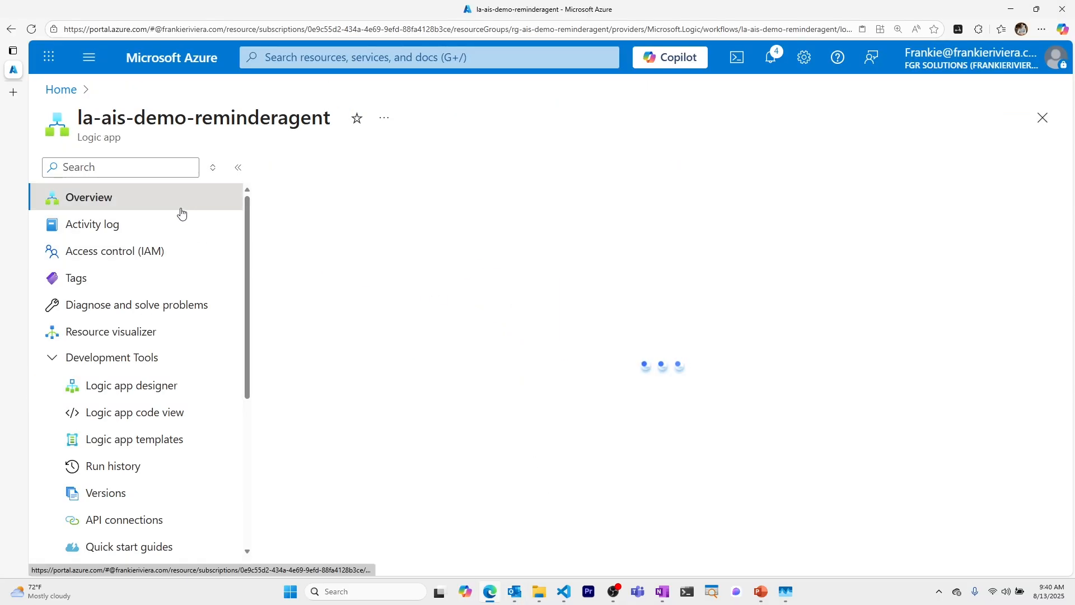
pyautogui.click(369, 251)
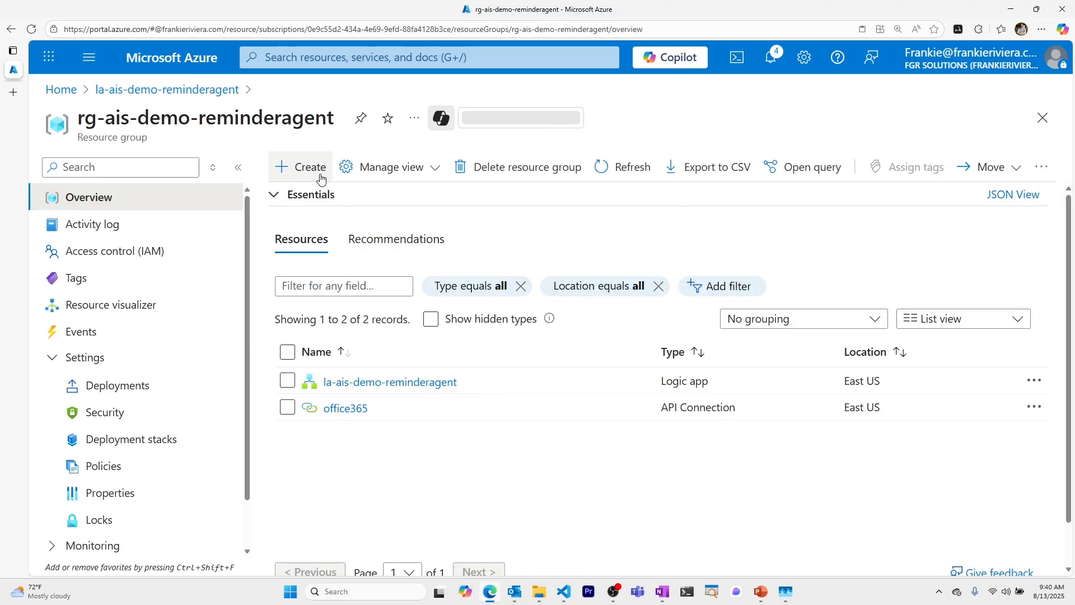
pyautogui.click(320, 178)
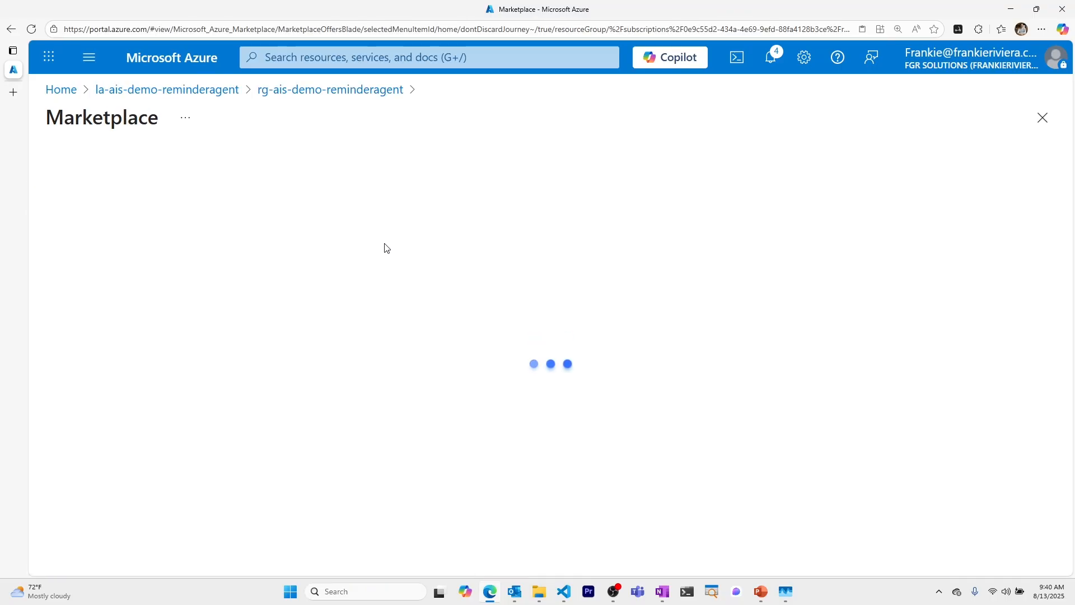
# Search the Marketplace for "cosmosdb" and open the account creation form for Azure Cosmos DB for NoSQL.
pyautogui.write('c')
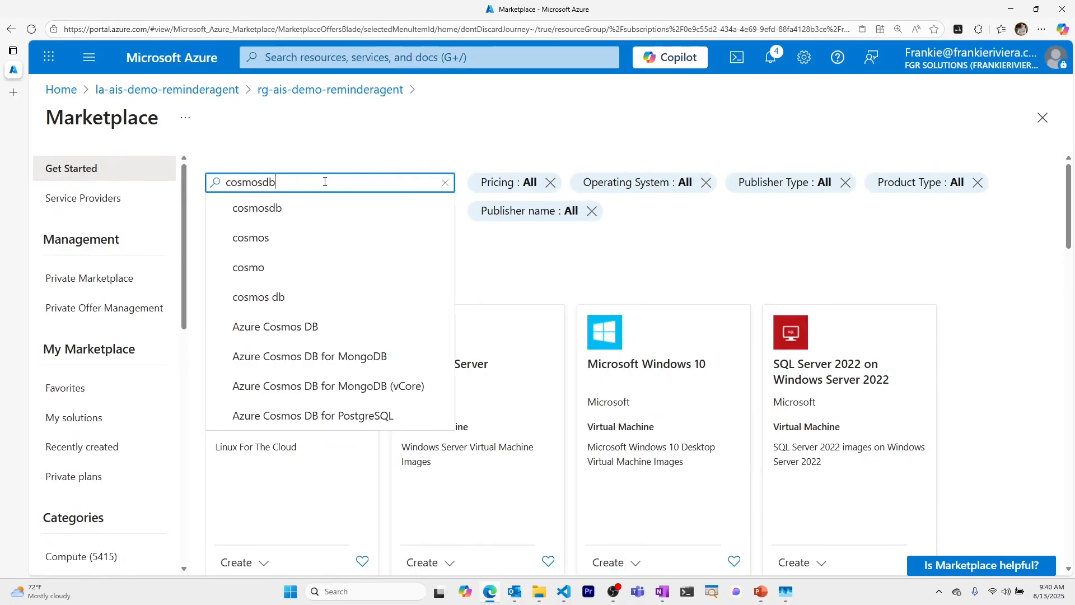
pyautogui.write('osmosdb')
pyautogui.click(320, 207)
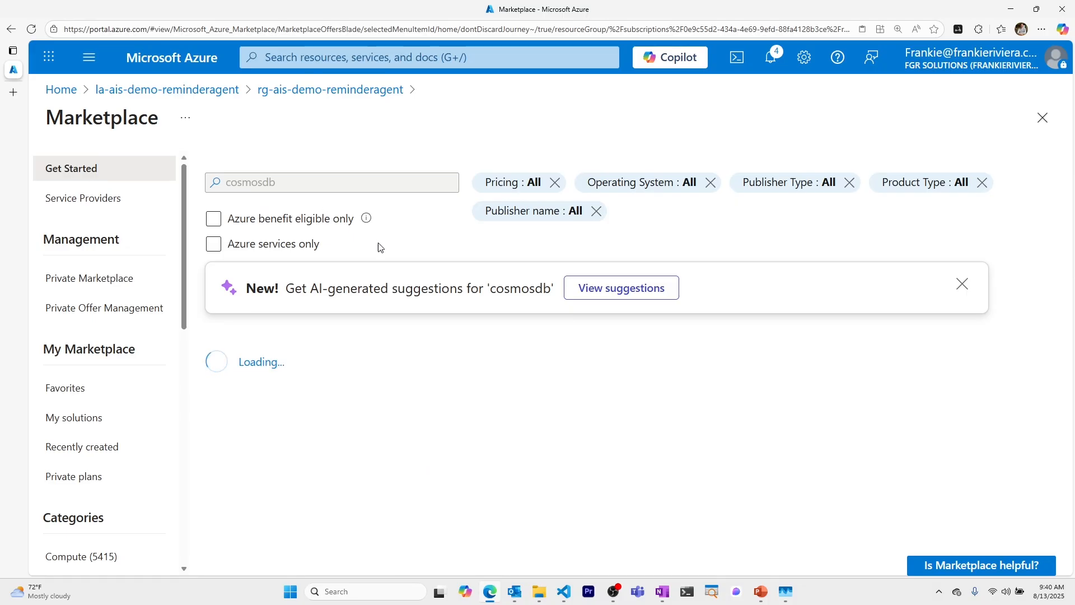
pyautogui.scroll(-3, 399, 259)
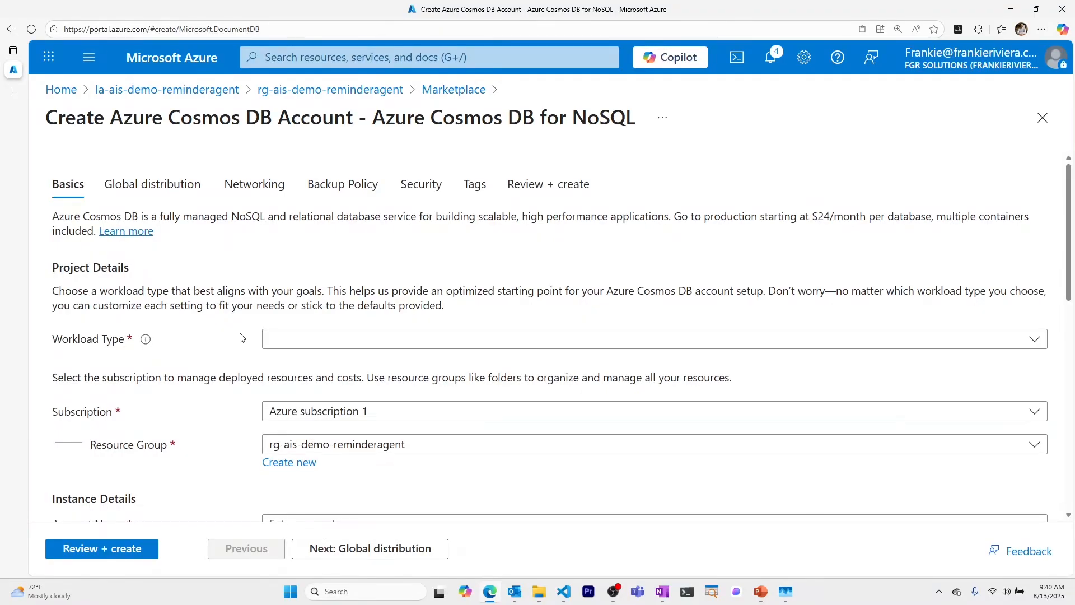
# Set the Cosmos DB account's workload type to Learning.
pyautogui.scroll(-2, 242, 311)
pyautogui.click(319, 232)
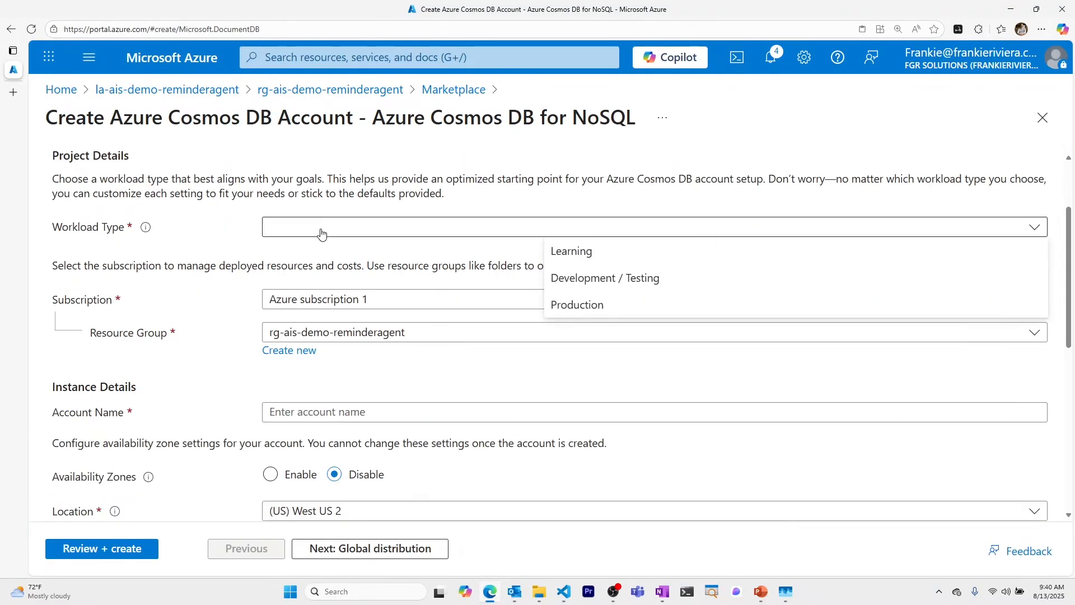
pyautogui.click(613, 252)
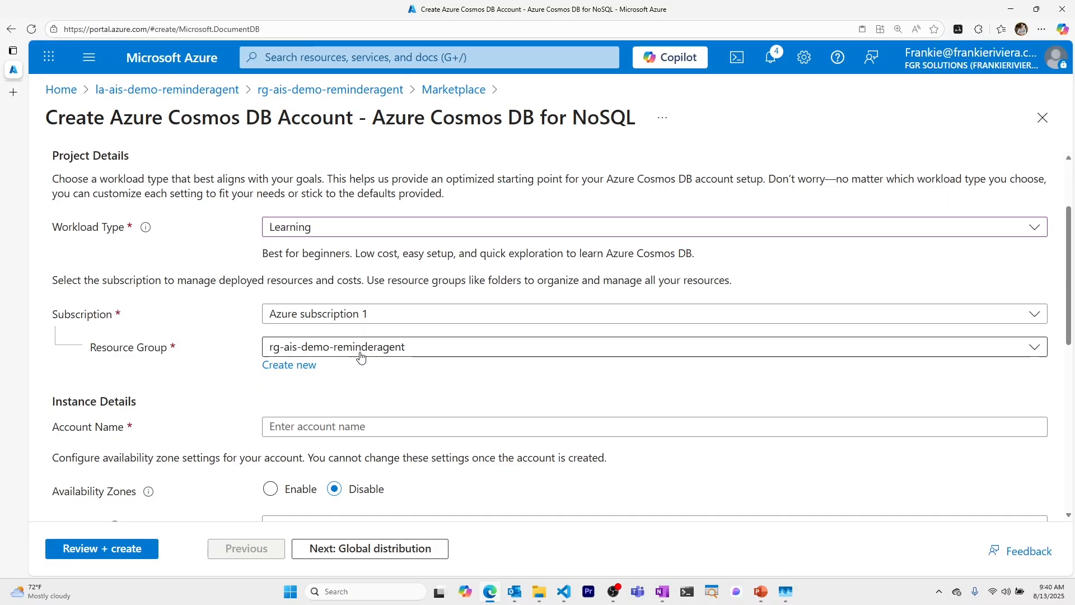
# Name the Cosmos DB account cosmos-ais-demo-reminder-agent.
pyautogui.scroll(-3, 362, 368)
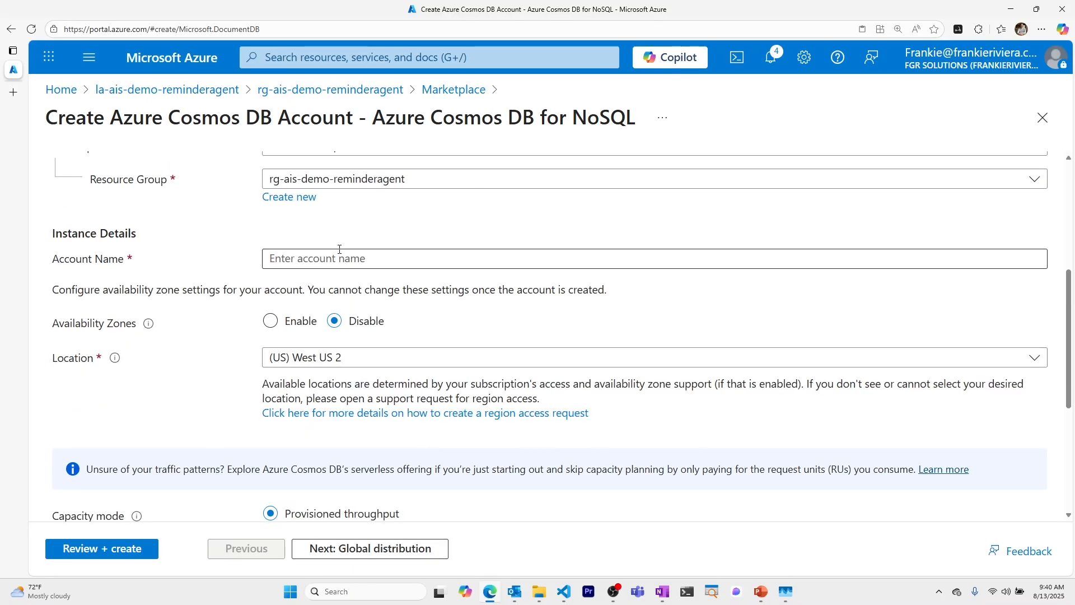
pyautogui.click(353, 265)
pyautogui.write('cosmos')
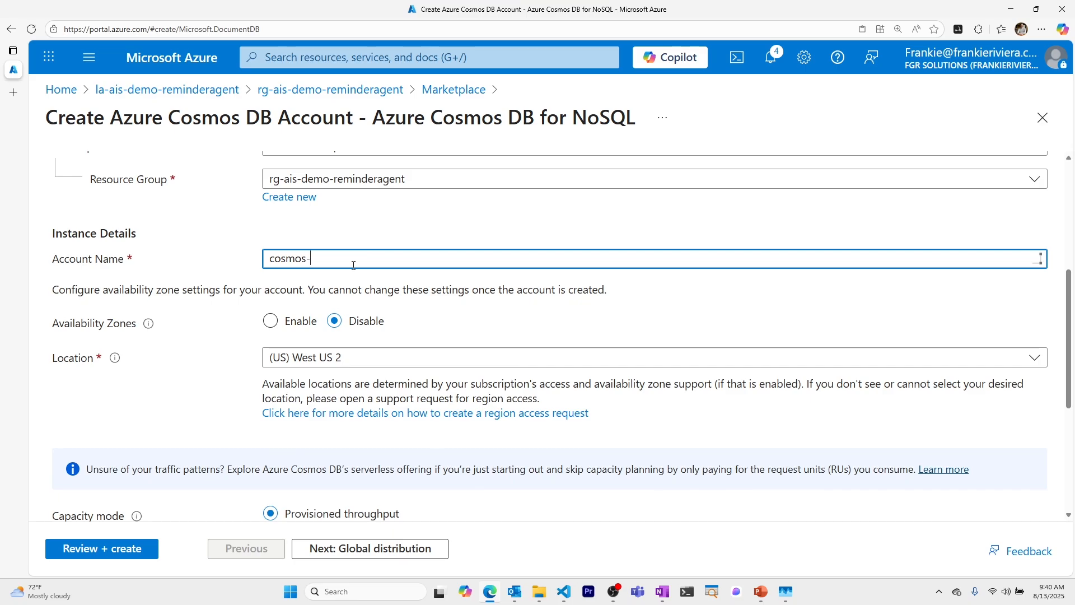
pyautogui.write('-ais-')
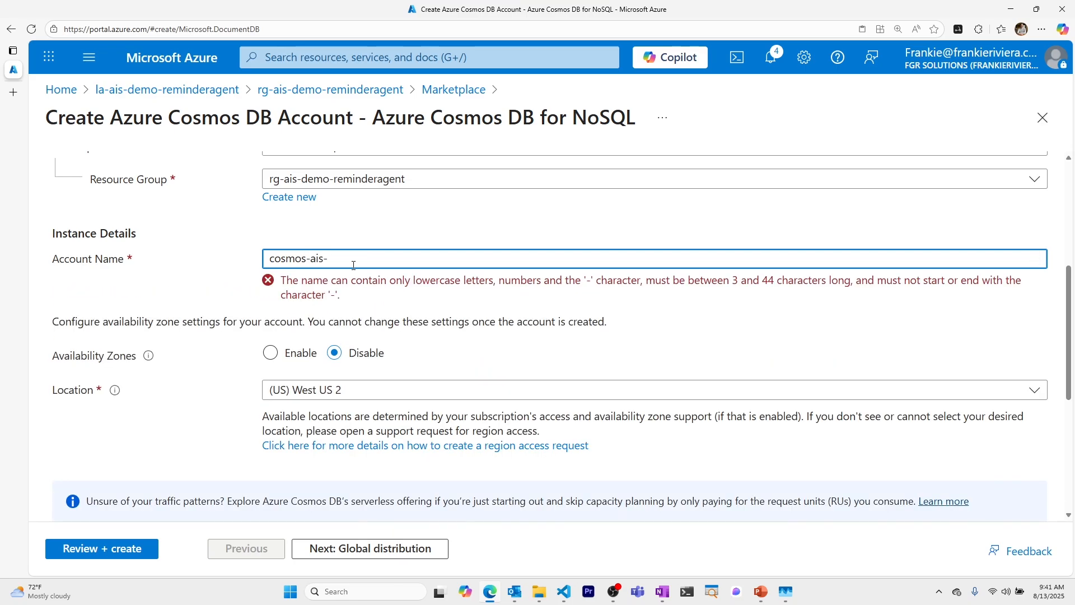
pyautogui.write('demo-')
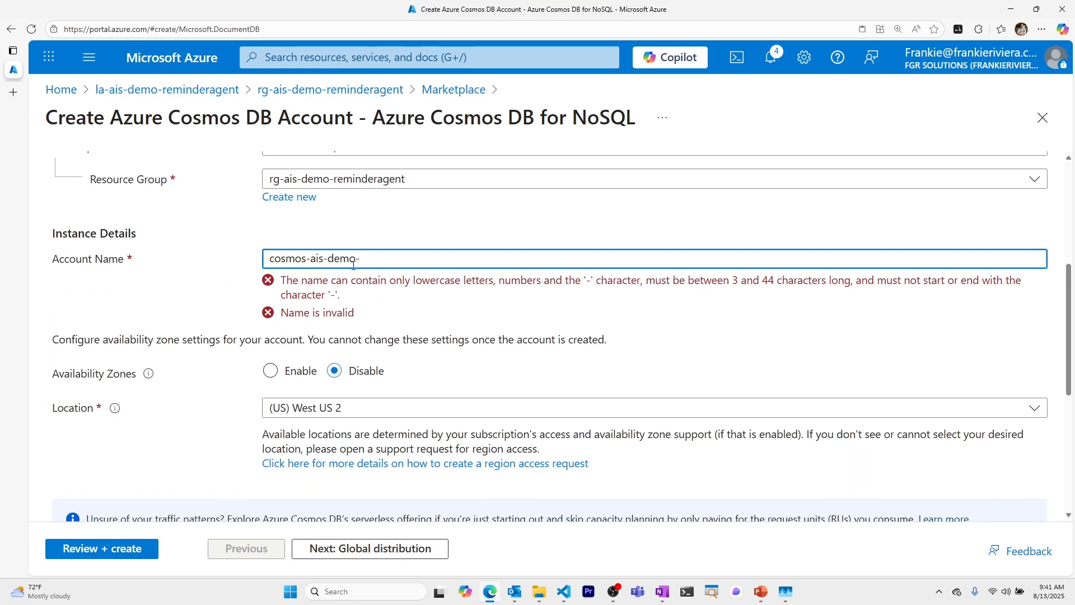
pyautogui.write('reminder')
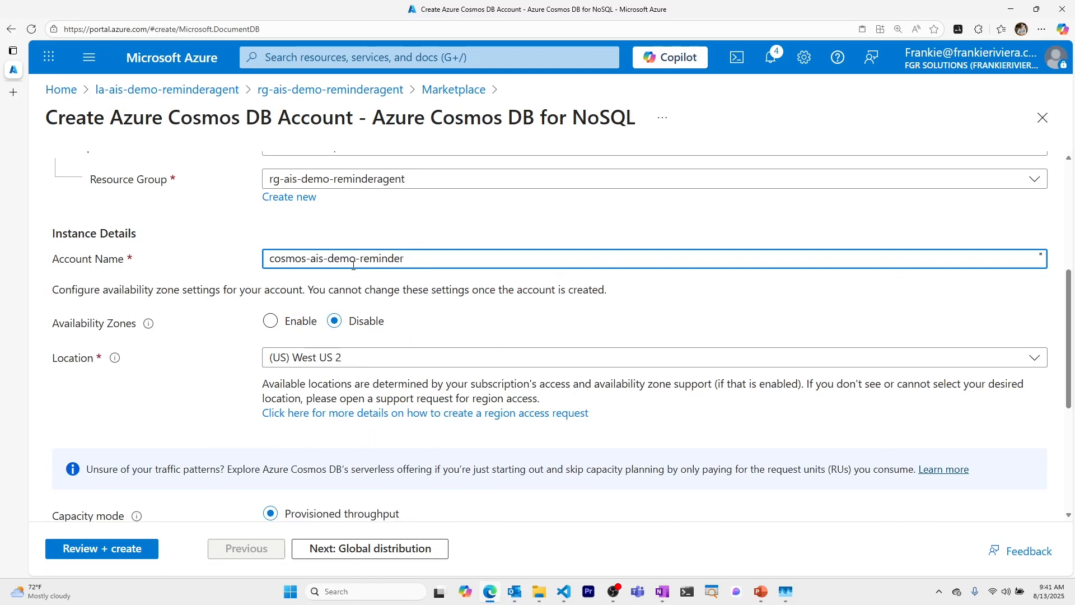
pyautogui.write('-agent')
# Set the account's location to (US) Central US and its capacity mode to Serverless.
pyautogui.click(353, 356)
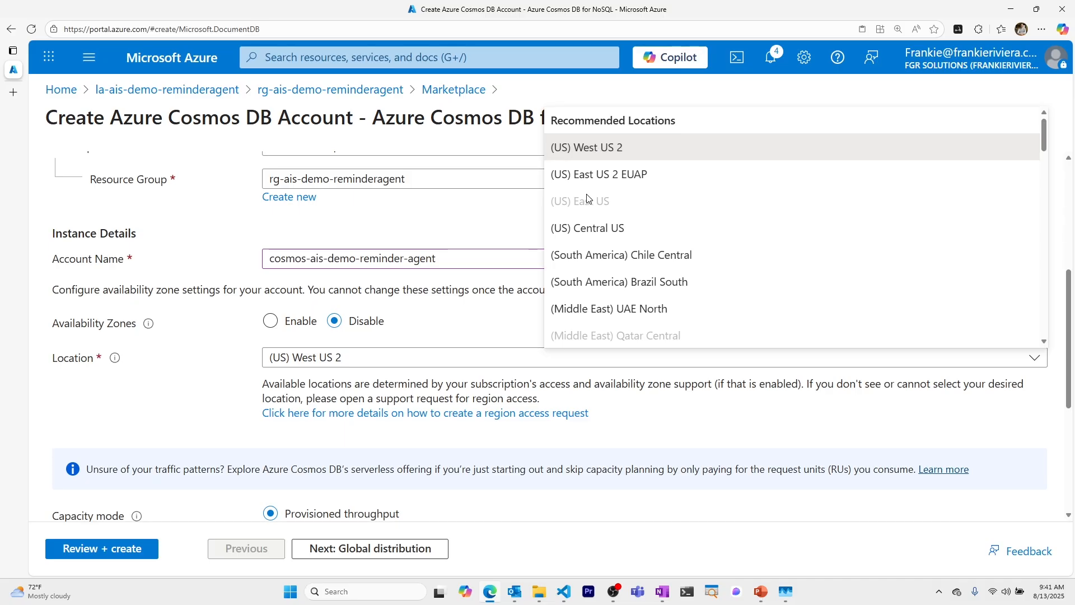
pyautogui.click(597, 228)
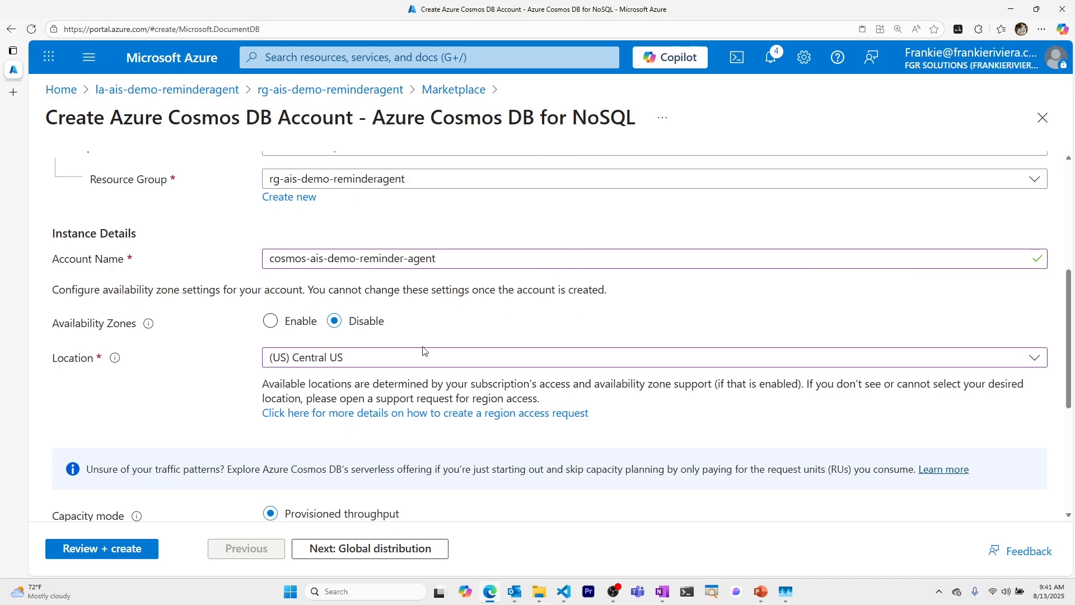
pyautogui.scroll(-2, 220, 351)
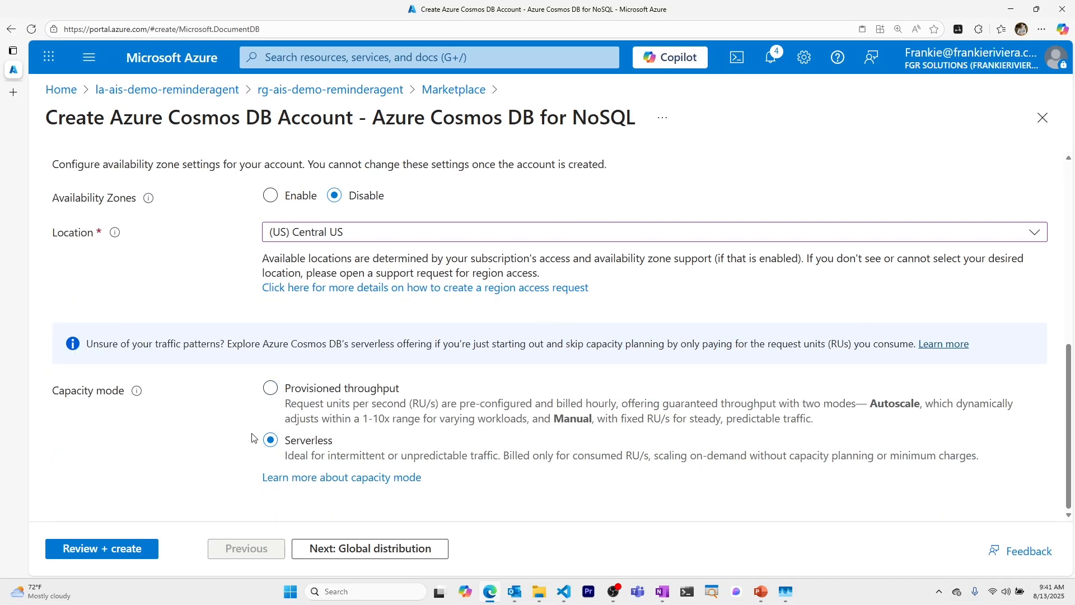
pyautogui.click(271, 441)
# Validate the account configuration and create the Cosmos DB account.
pyautogui.click(115, 547)
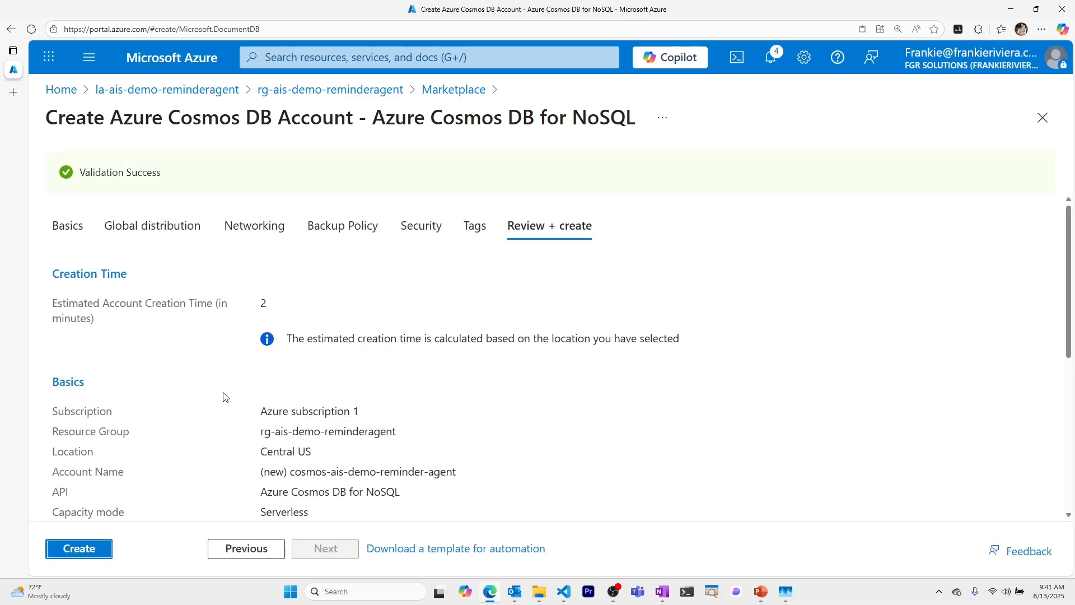
pyautogui.click(91, 548)
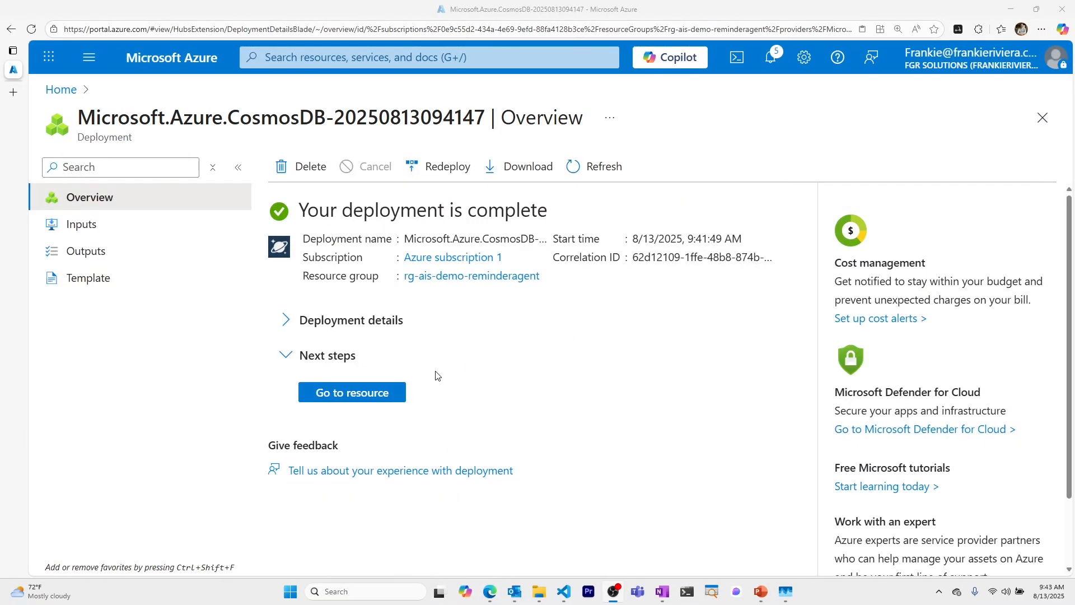
# Open the deployed Cosmos DB account's Data Explorer and dismiss the welcome video.
pyautogui.click(352, 398)
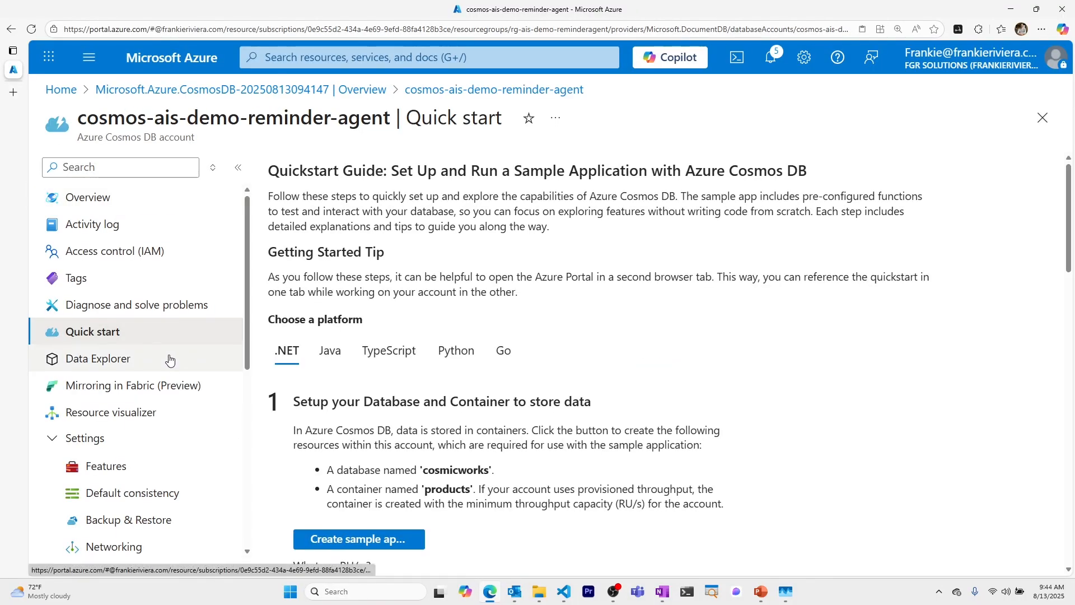
pyautogui.click(170, 360)
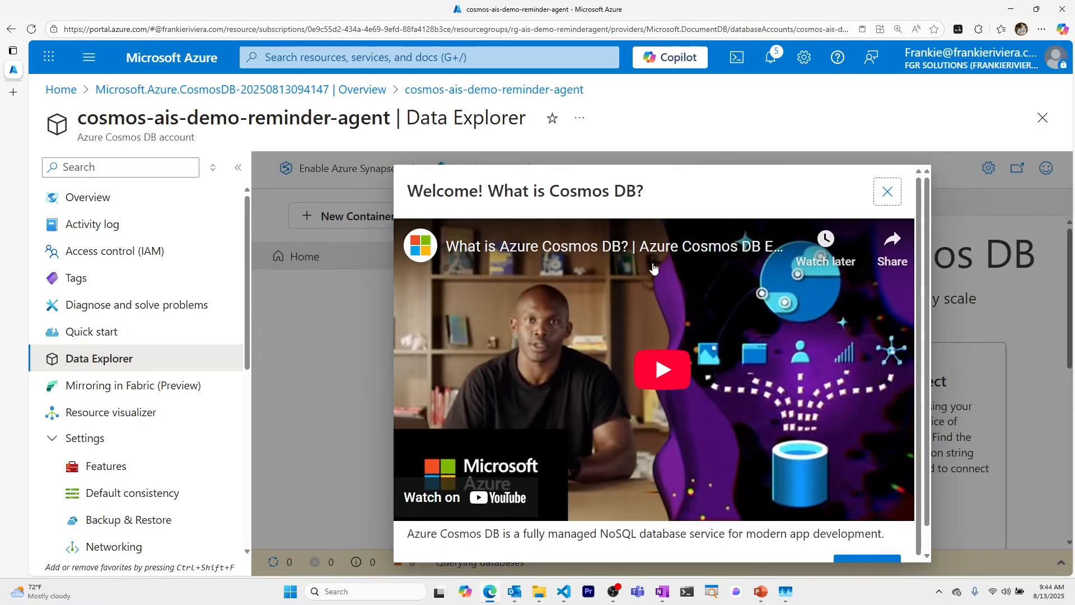
pyautogui.click(887, 192)
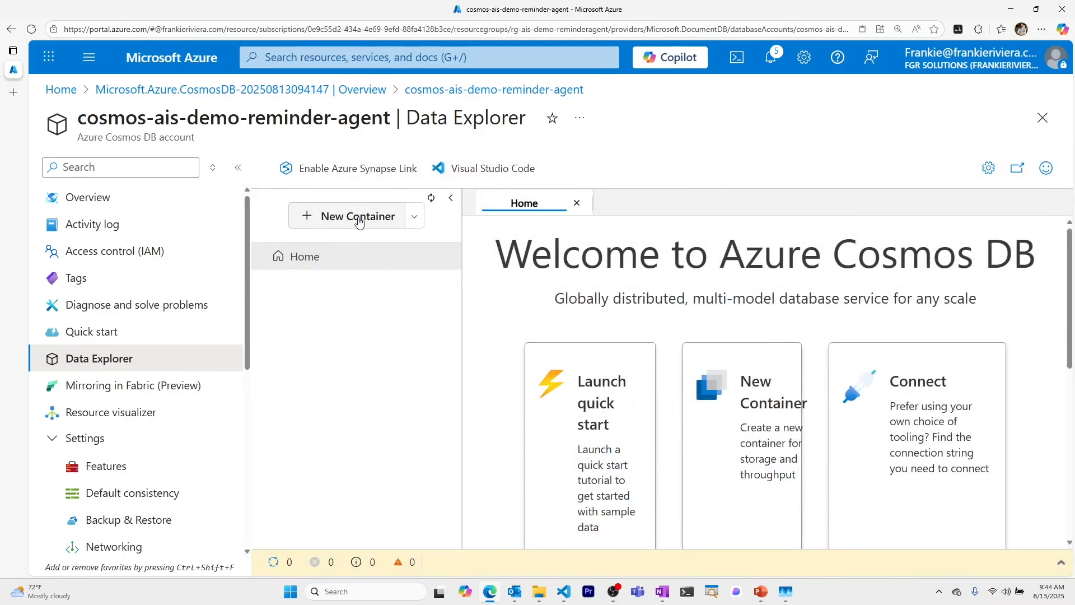
# Start a new container in a new database with the id dbagentreminders.
pyautogui.click(358, 218)
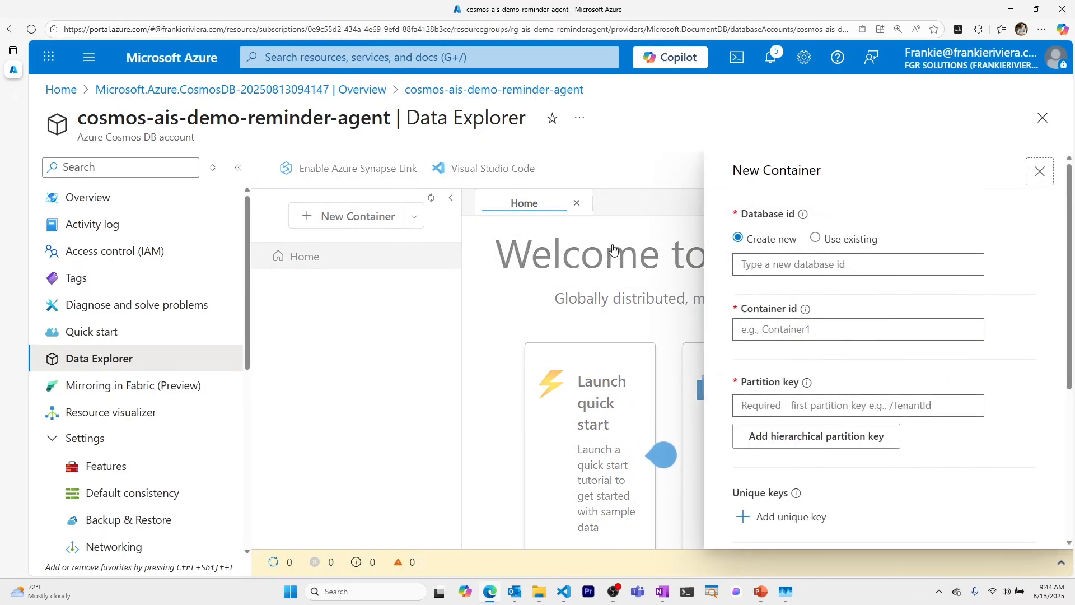
pyautogui.click(799, 271)
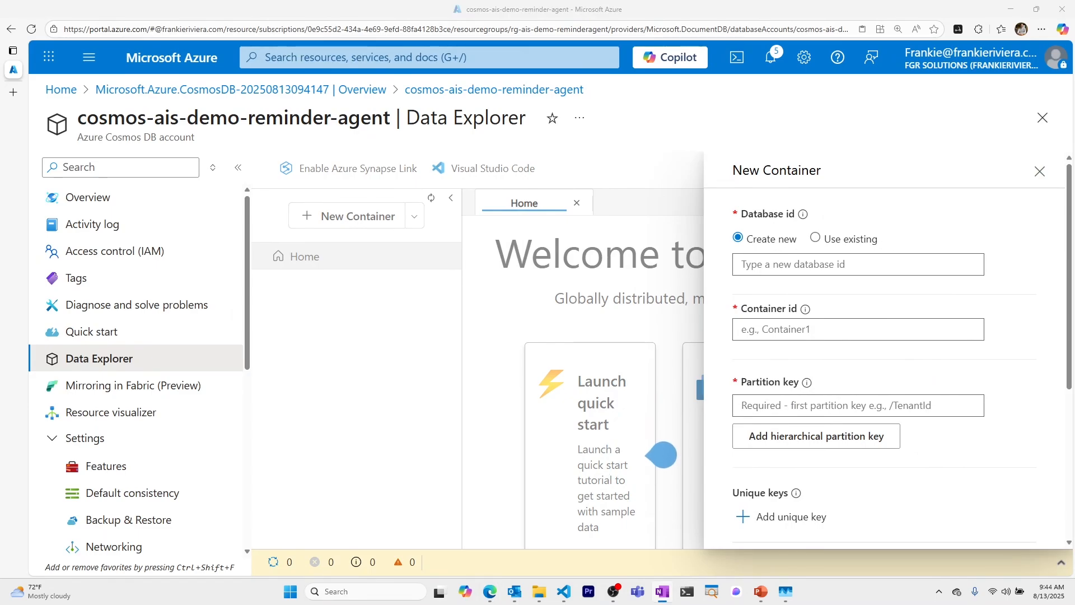
pyautogui.click(855, 257)
pyautogui.write('dbage')
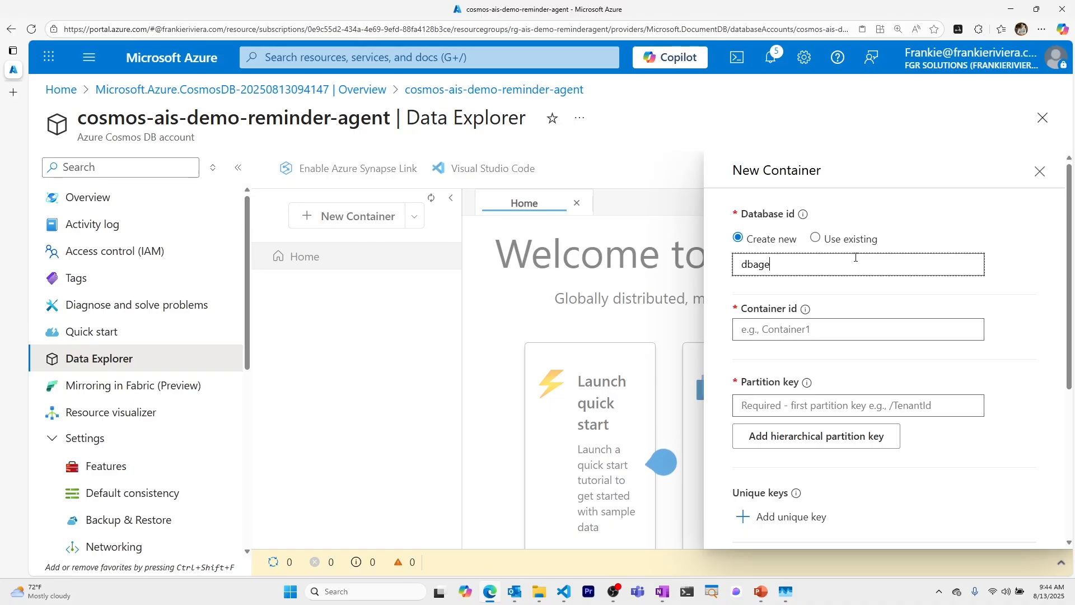
pyautogui.write('ntreminders')
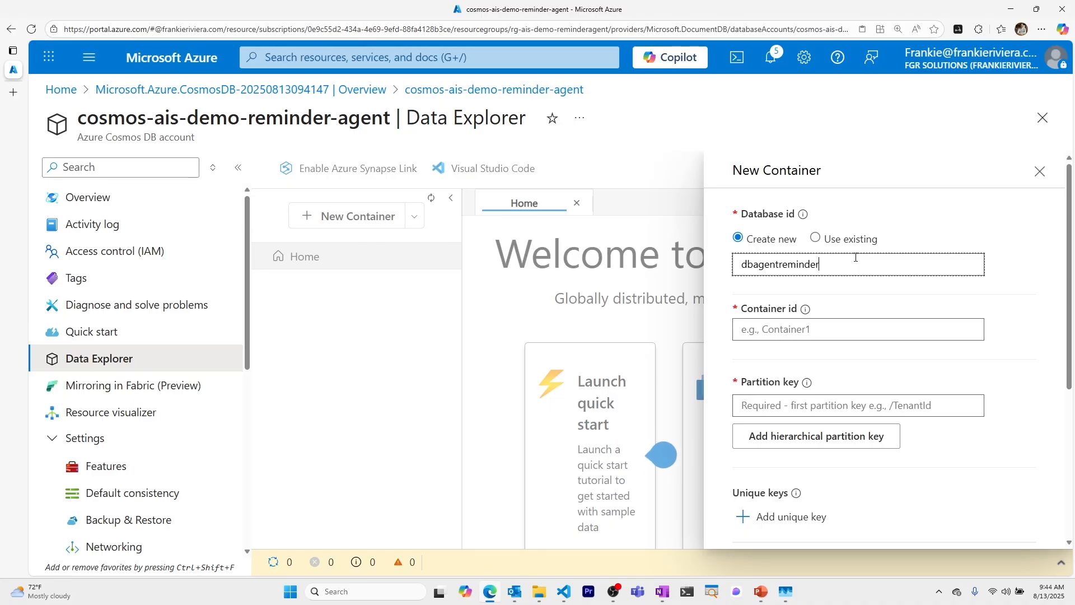
# Create the container with the id pending_verifications and the partition key /email.
pyautogui.press('Tab')
pyautogui.press('Tab')
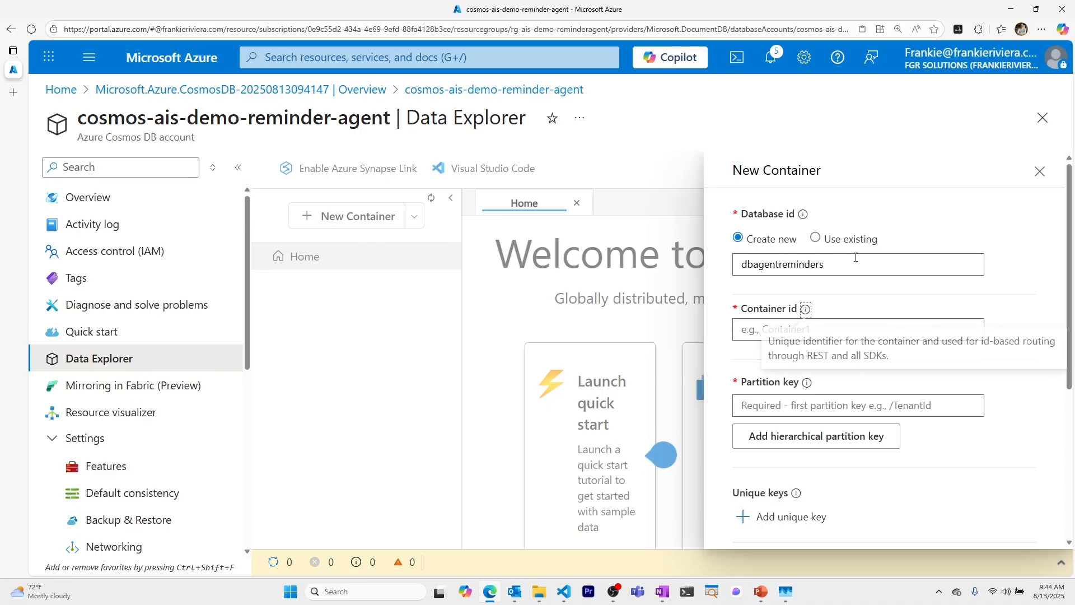
pyautogui.write('pending_verifications')
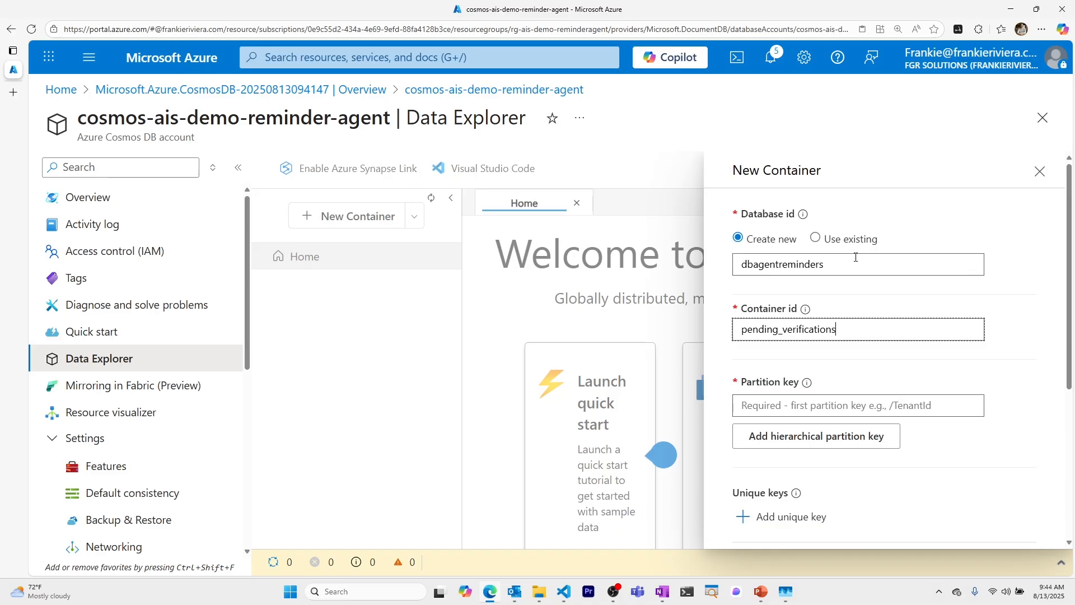
pyautogui.click(884, 412)
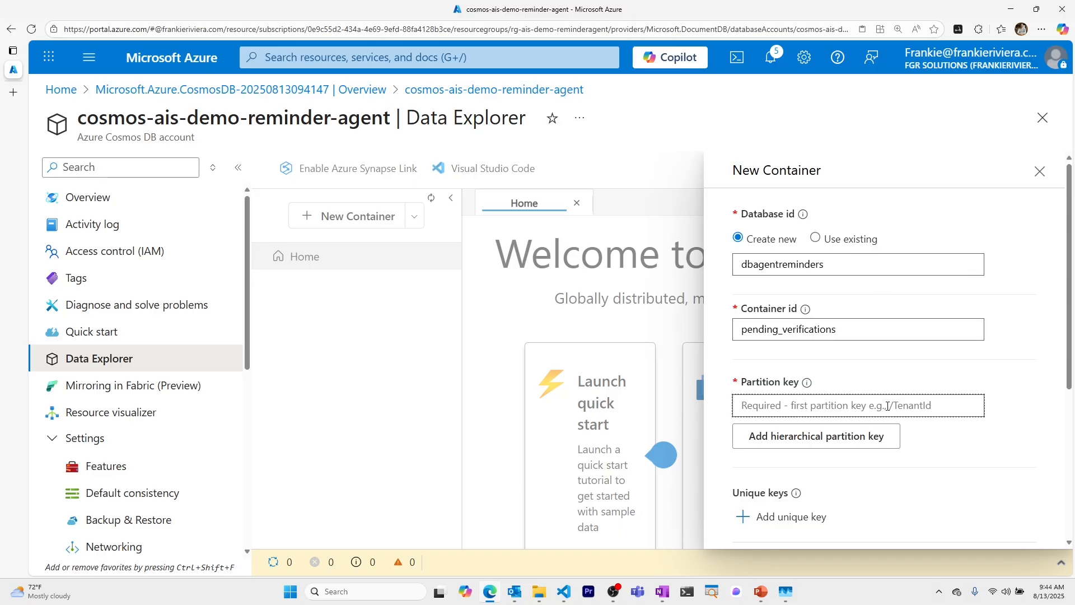
pyautogui.write('/email')
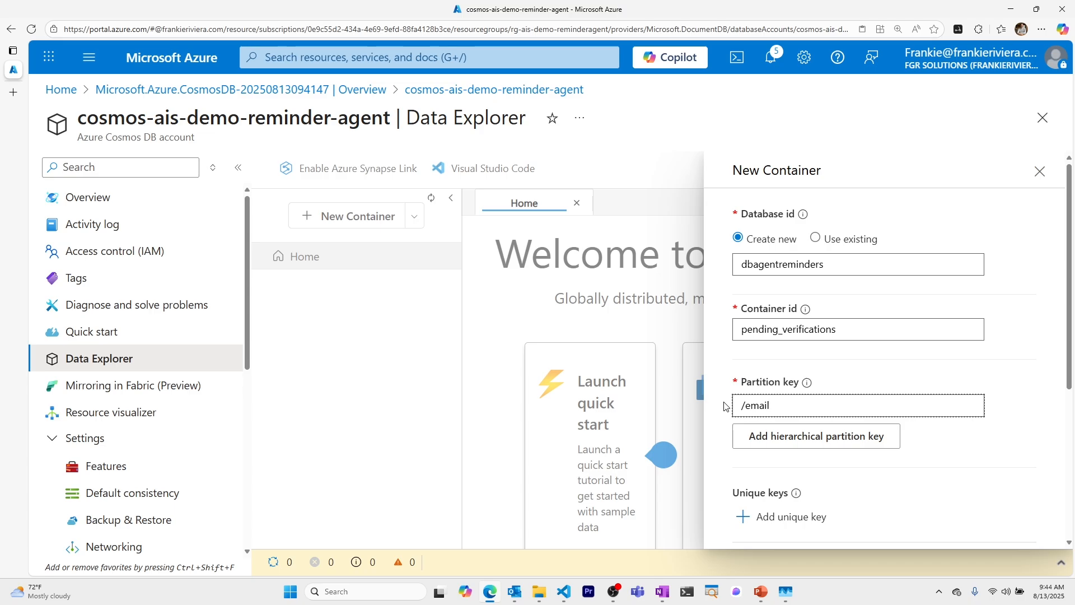
pyautogui.scroll(-5, 726, 406)
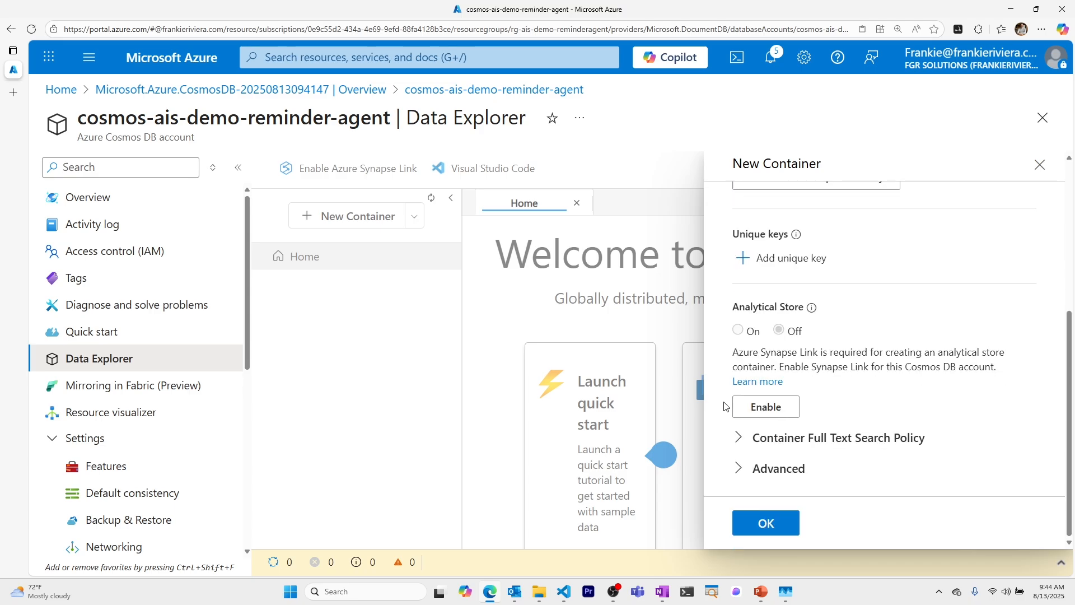
pyautogui.click(777, 524)
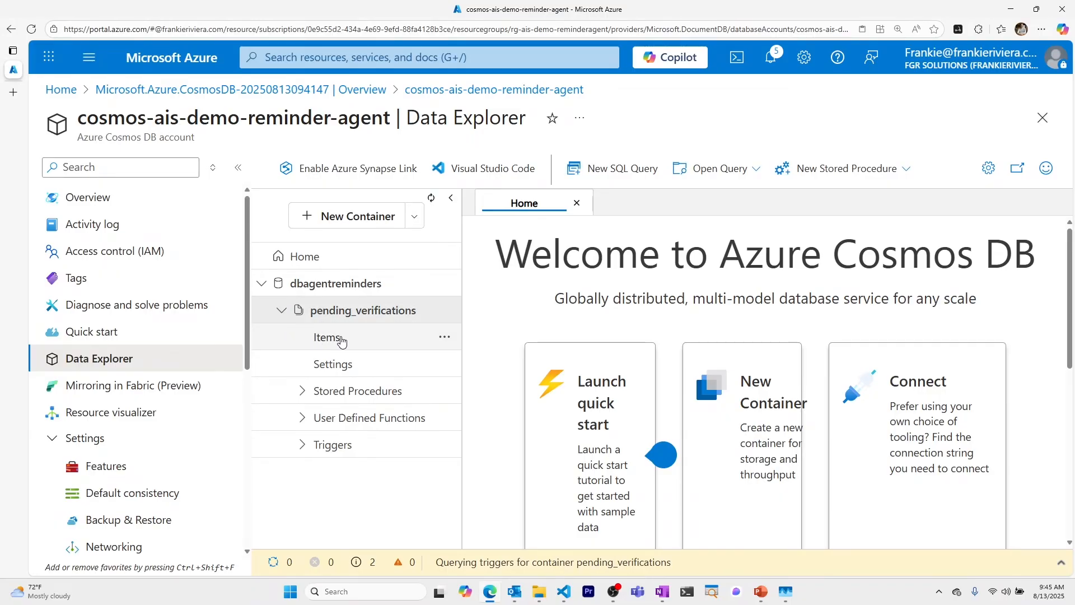
# Collapse the pending_verifications container and start another container in the existing database dbagentreminders.
pyautogui.click(281, 310)
pyautogui.click(352, 222)
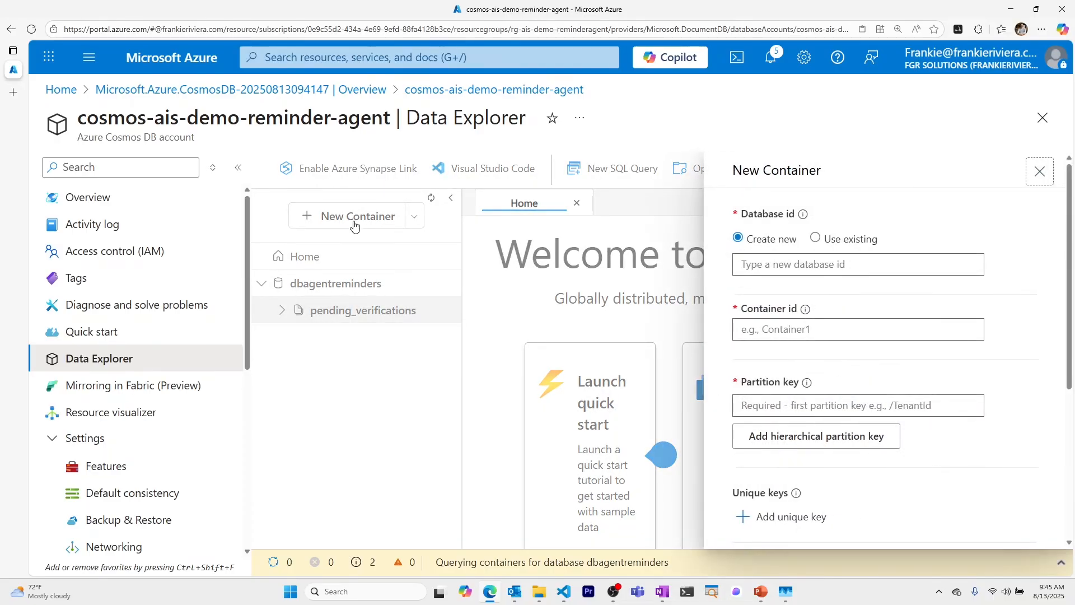
pyautogui.click(820, 238)
pyautogui.click(820, 264)
pyautogui.click(813, 299)
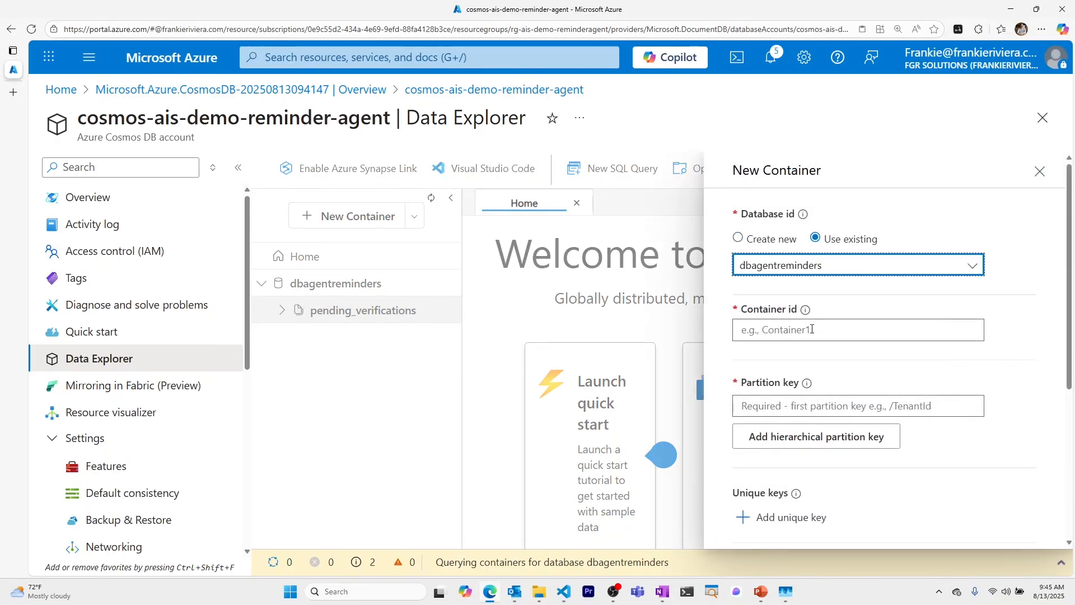
# Create the second container with the id reminders and the partition key /email.
pyautogui.click(812, 330)
pyautogui.write('reminders')
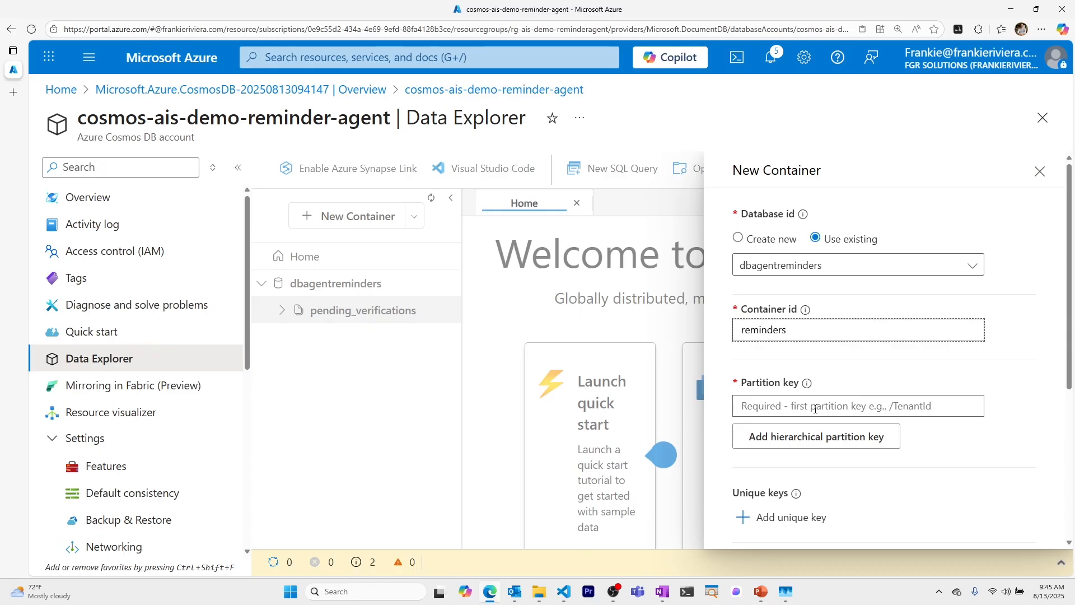
pyautogui.click(814, 409)
pyautogui.write('/email')
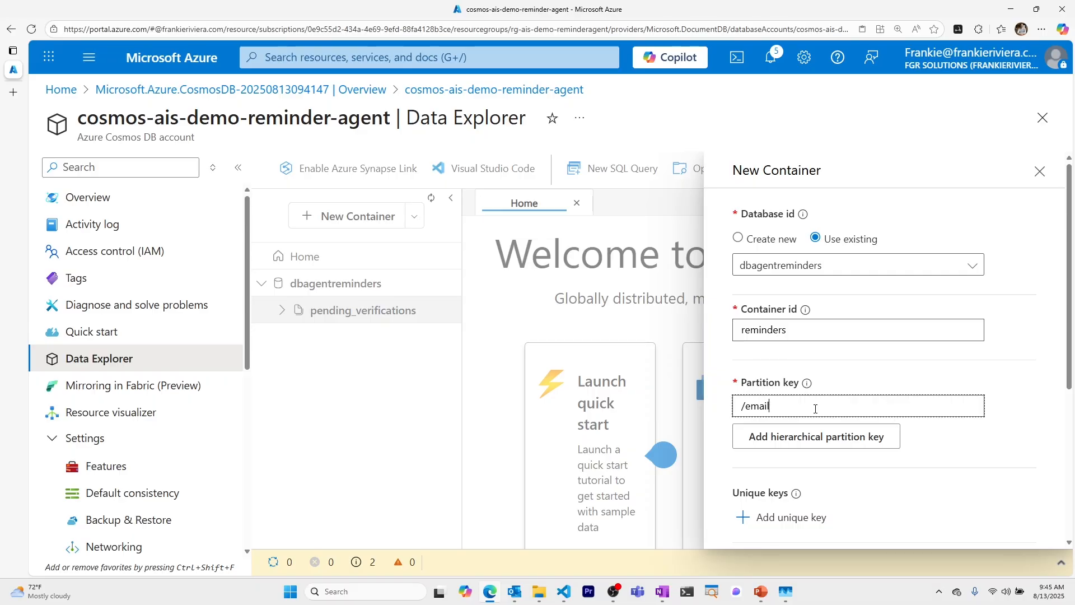
pyautogui.scroll(-5, 815, 412)
pyautogui.click(781, 517)
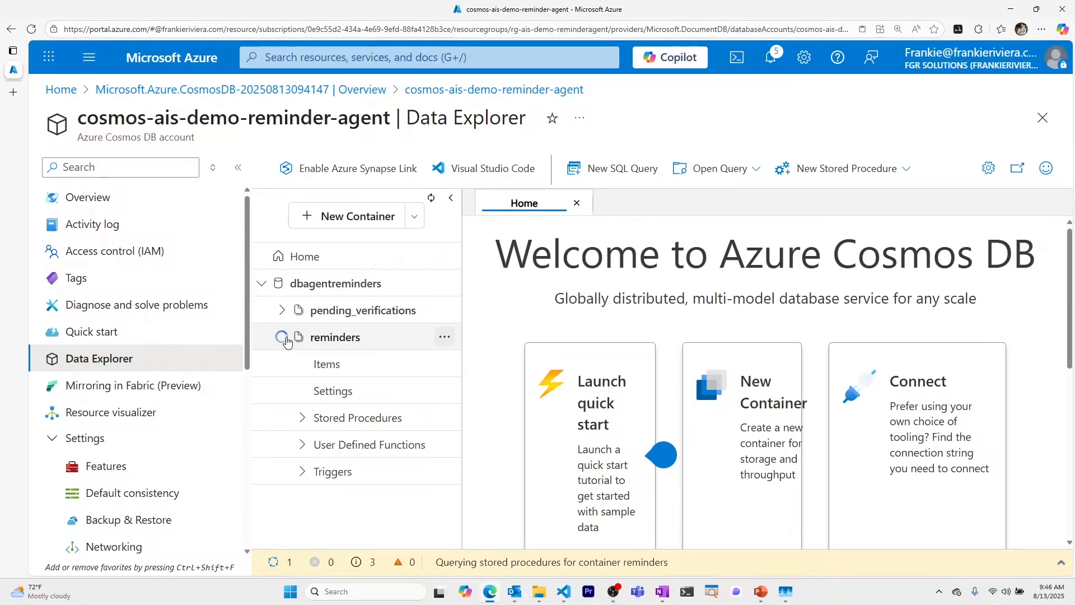
# Open the items of the reminders container, start a new item and widen its JSON editor.
pyautogui.click(336, 309)
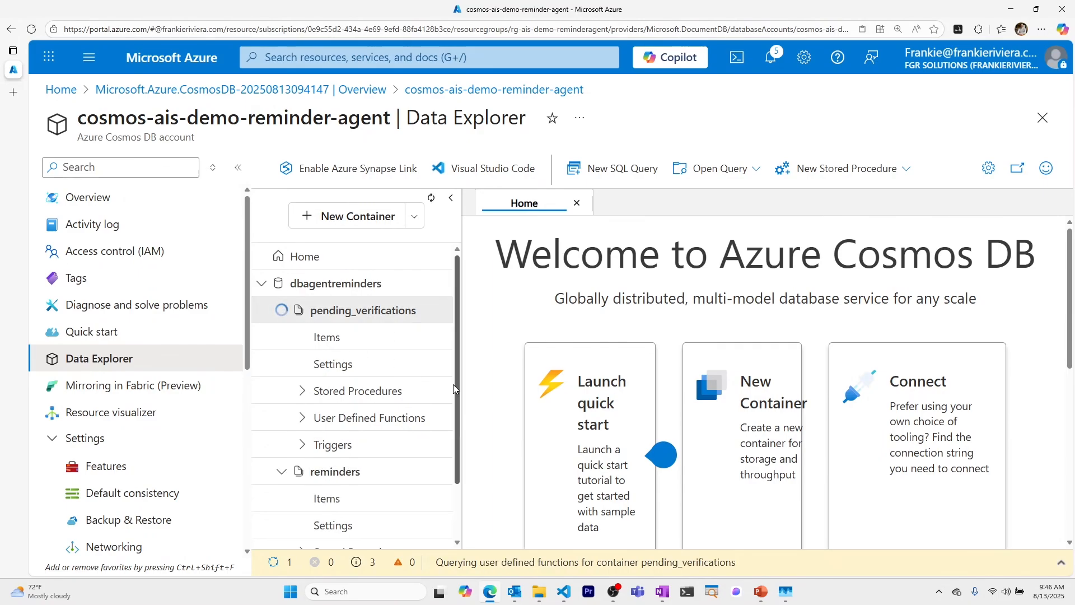
pyautogui.scroll(-1, 428, 377)
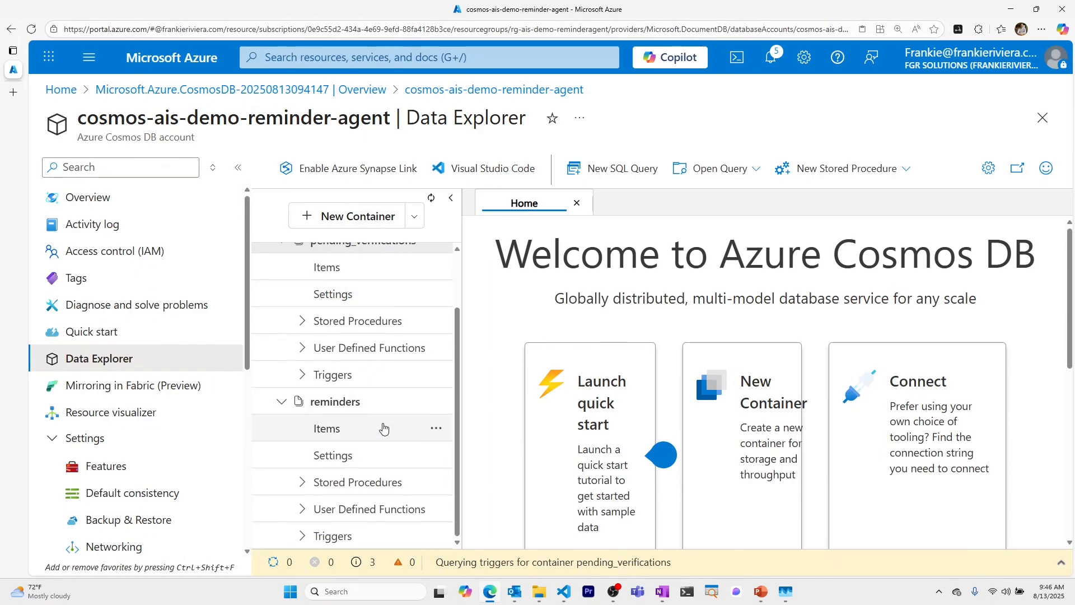
pyautogui.click(339, 429)
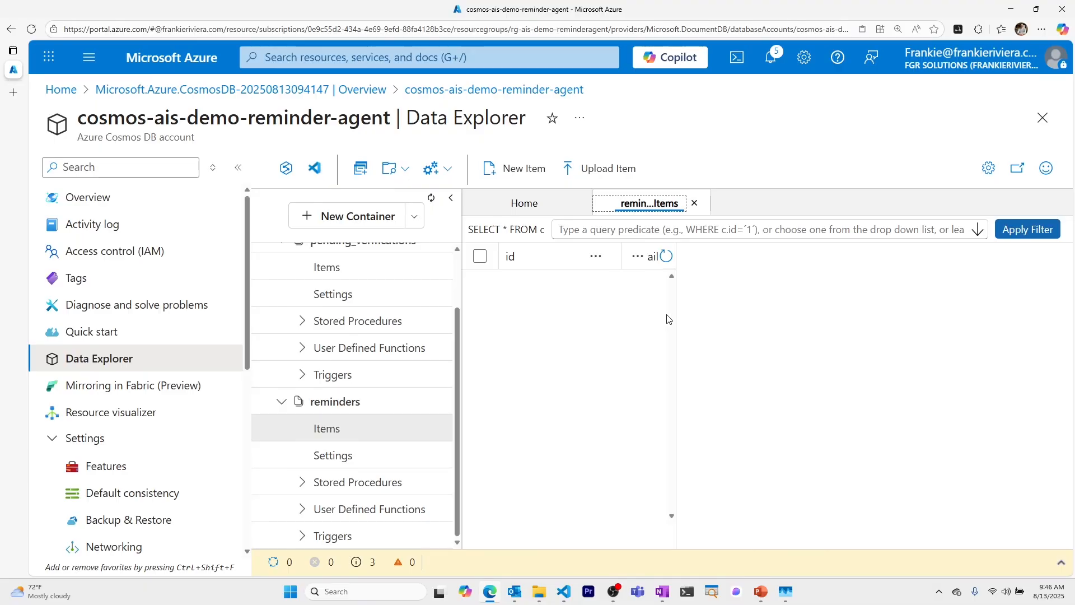
pyautogui.moveTo(676, 315); pyautogui.dragTo(907, 315)
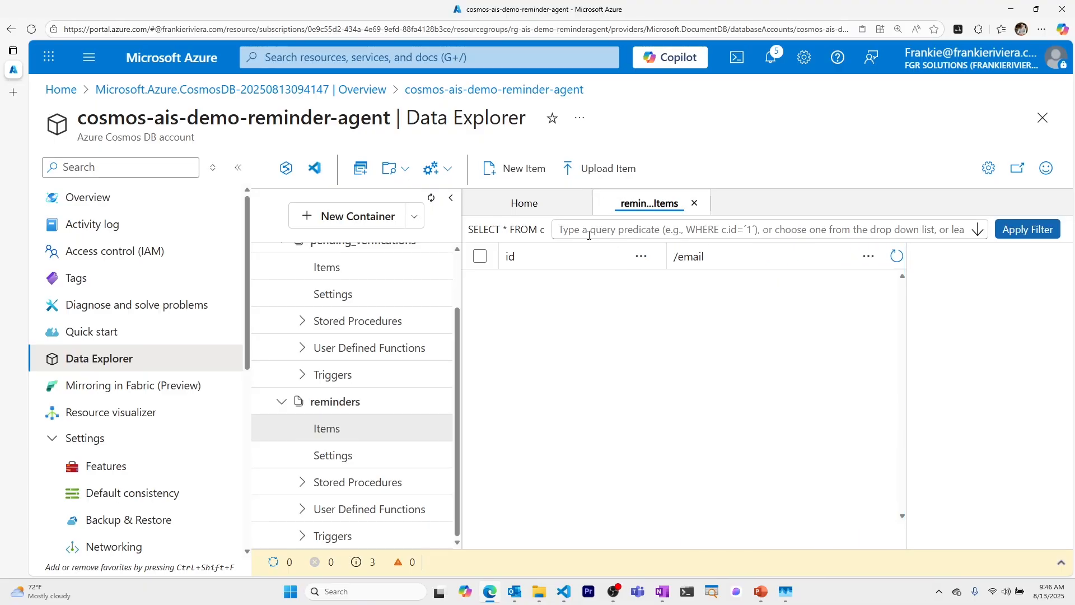
pyautogui.click(514, 178)
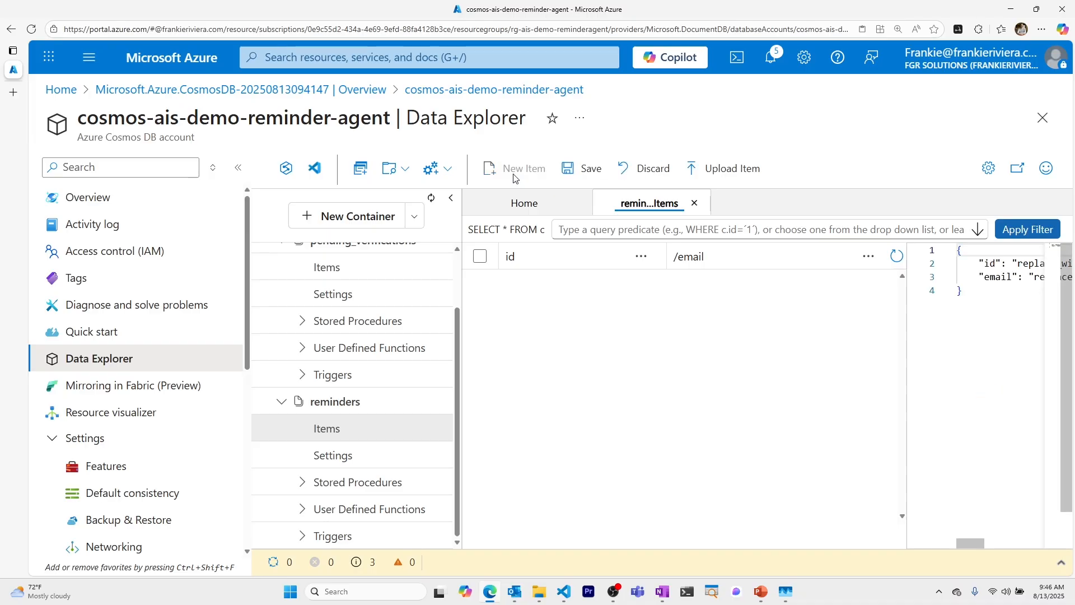
pyautogui.moveTo(906, 359); pyautogui.dragTo(549, 348)
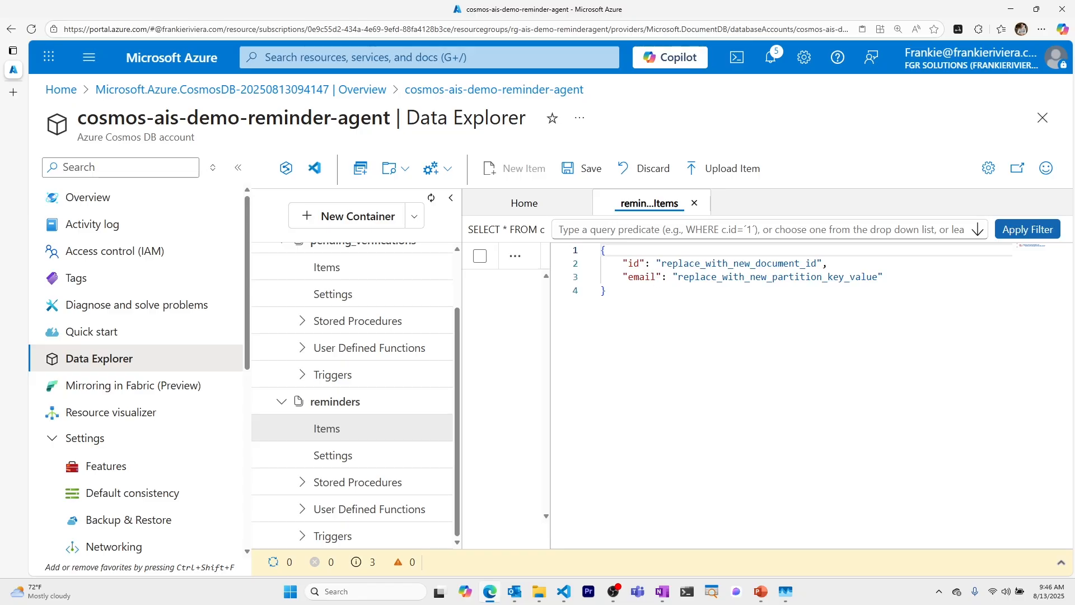
# Replace the new item's template with reminder JSON holding the recipient's email, subject "Reminder From Reminder Agent!", message "Remember to bake a cake!" and sent false.
pyautogui.hotkey('alt', 'Tab')
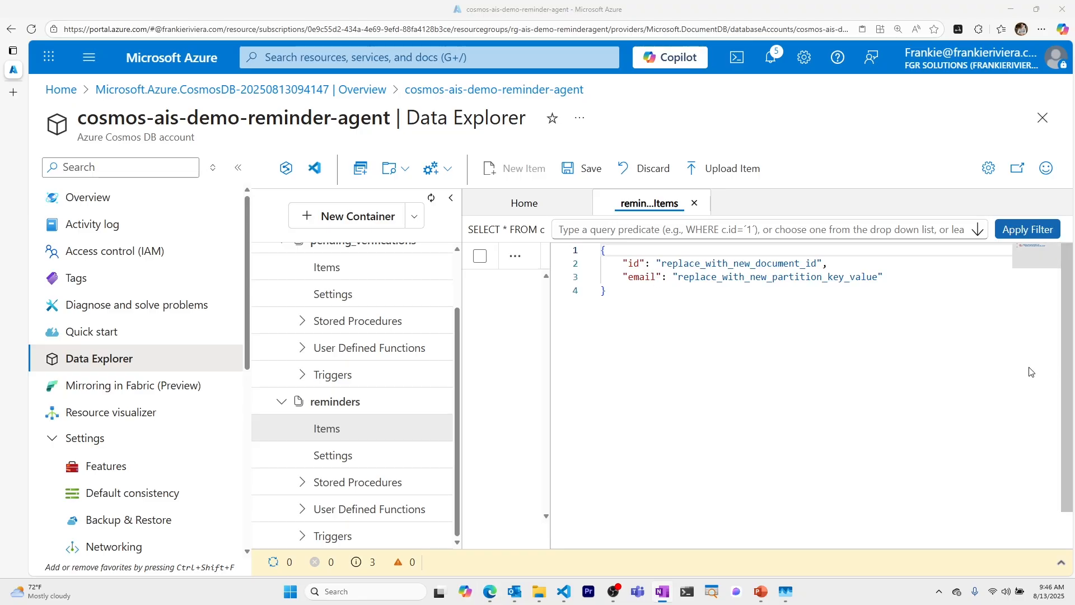
pyautogui.moveTo(677, 302); pyautogui.dragTo(571, 238)
pyautogui.hotkey('ctrl', 'v')
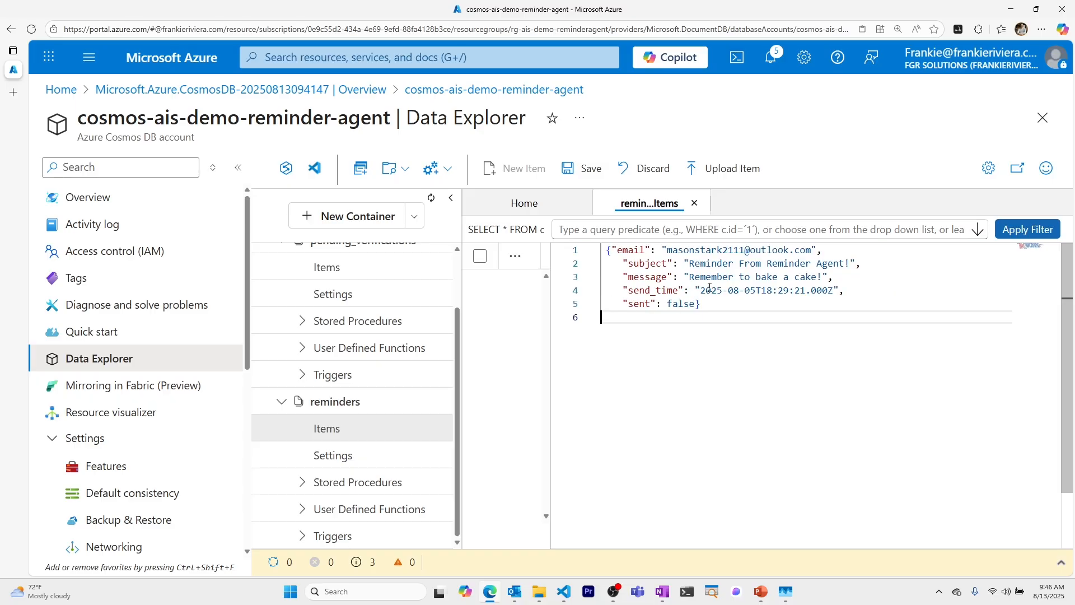
# Set the reminder's send_time to 2025-08-05T18:29:21.000Z, save the item and open the account overview.
pyautogui.click(755, 290)
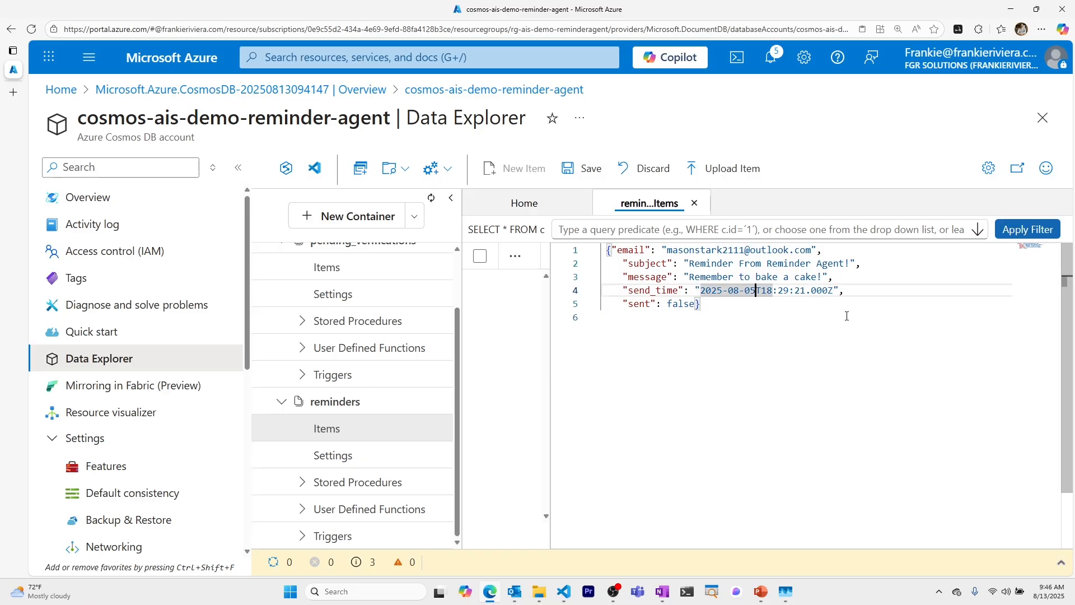
pyautogui.press('BackSpace')
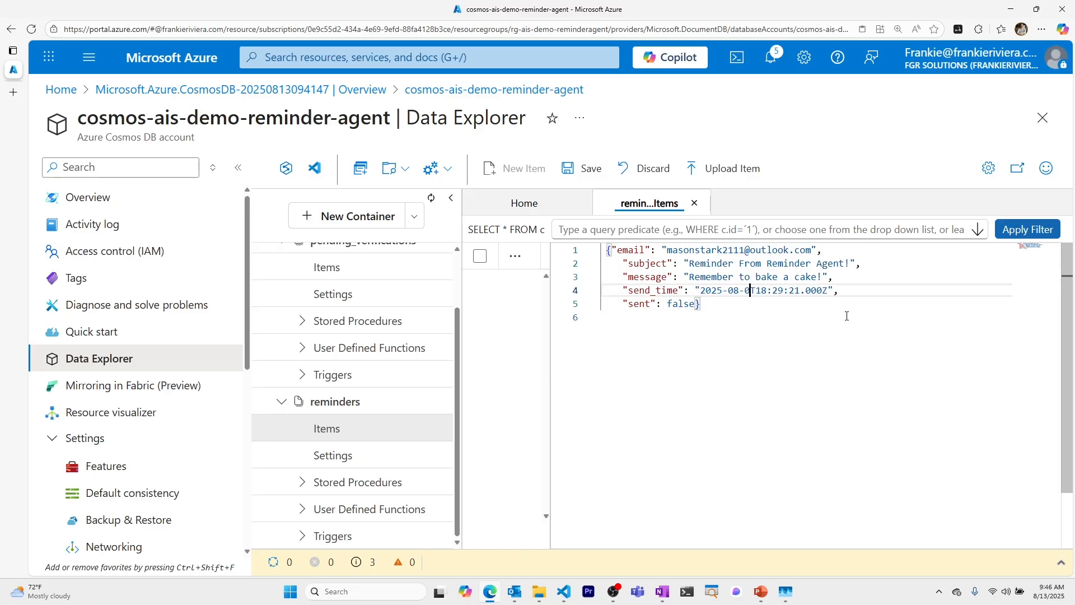
pyautogui.write('5')
pyautogui.click(770, 305)
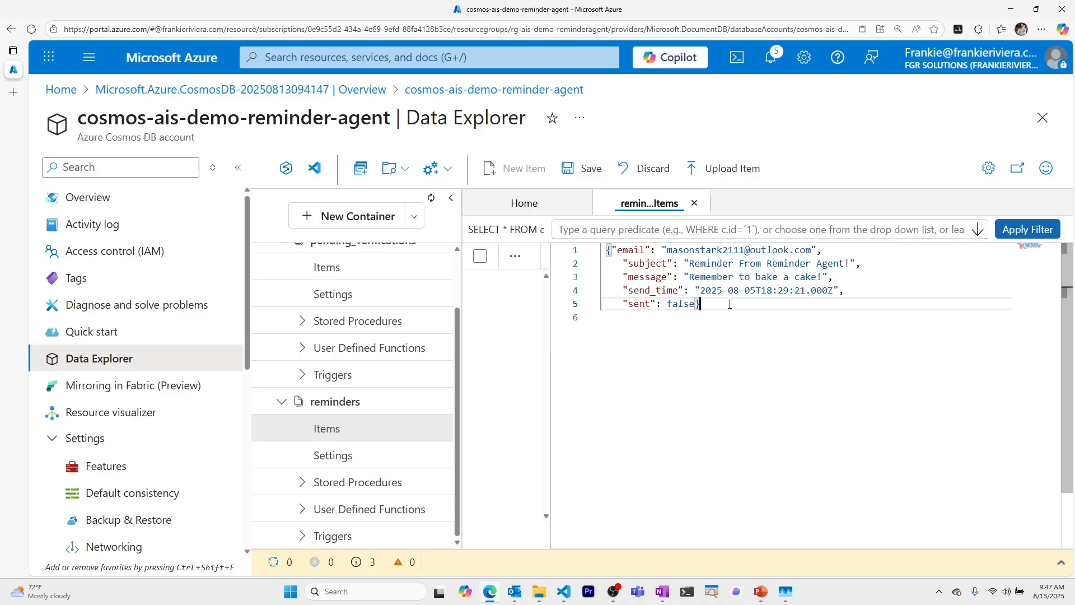
pyautogui.click(585, 169)
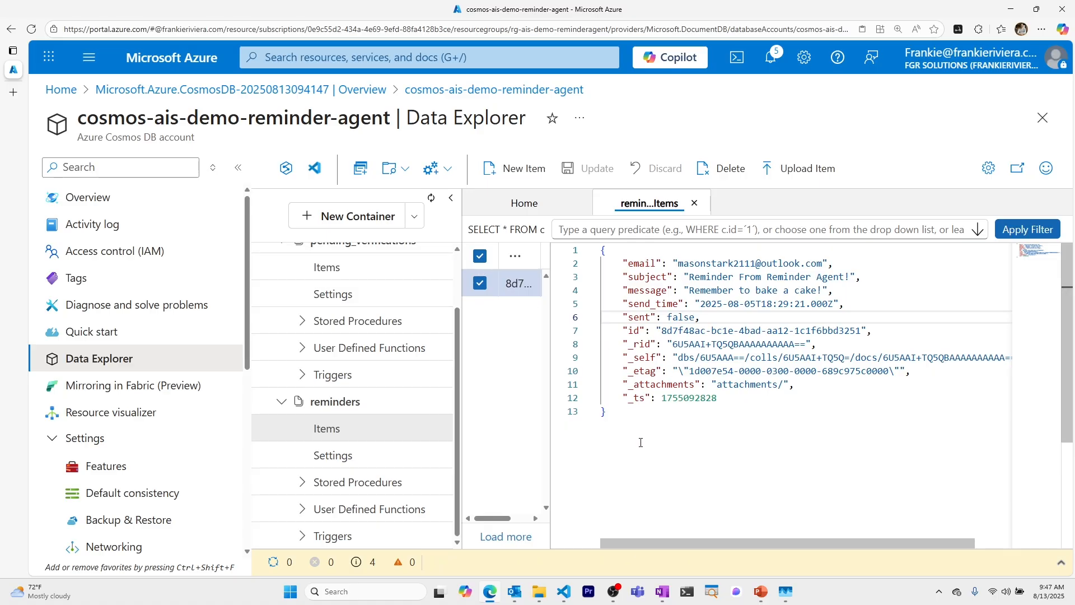
pyautogui.click(144, 199)
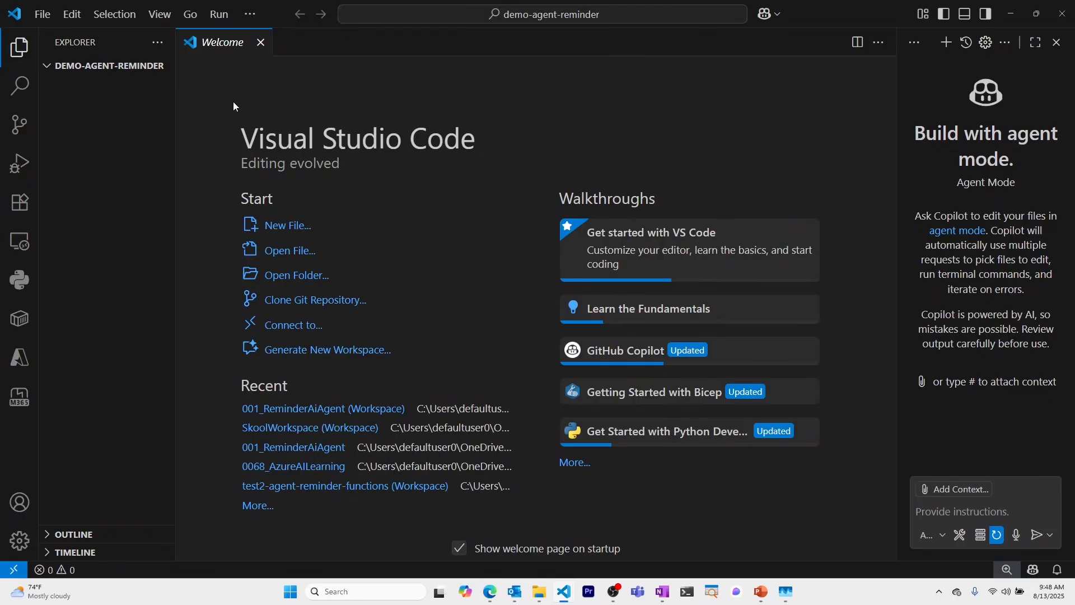
# In Visual Studio Code, close the Welcome page and create a folder named functions in the demo-agent-reminder workspace.
pyautogui.click(260, 42)
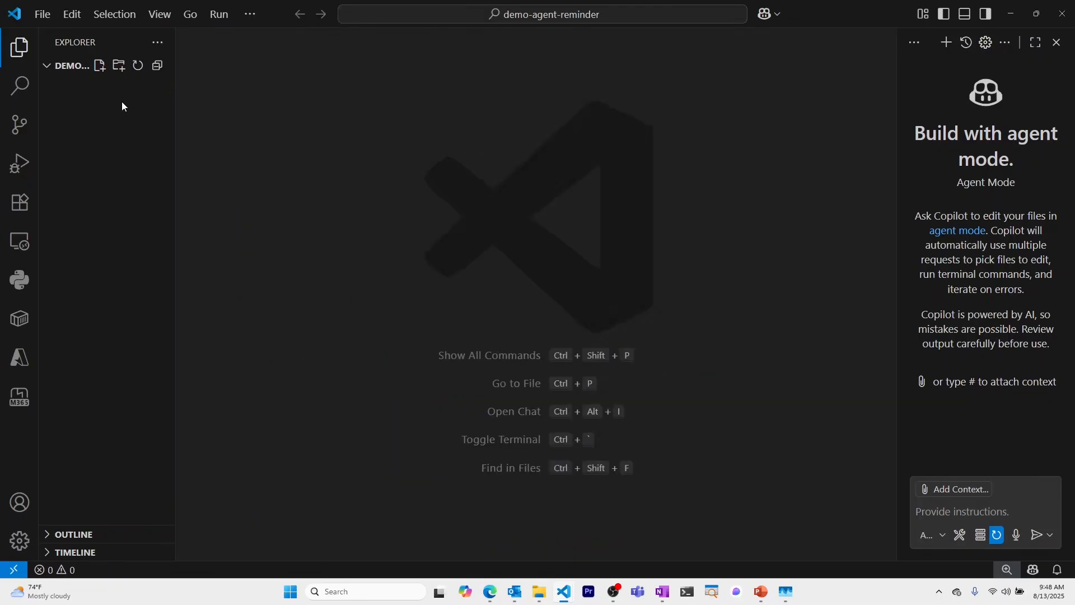
pyautogui.click(115, 70)
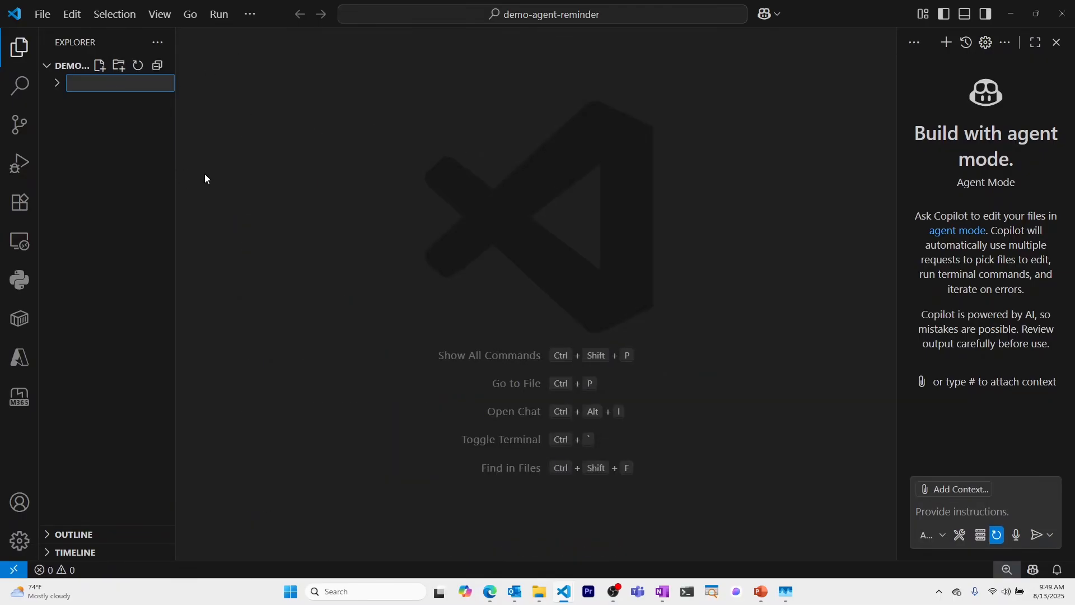
pyautogui.write('functions')
pyautogui.press('Return')
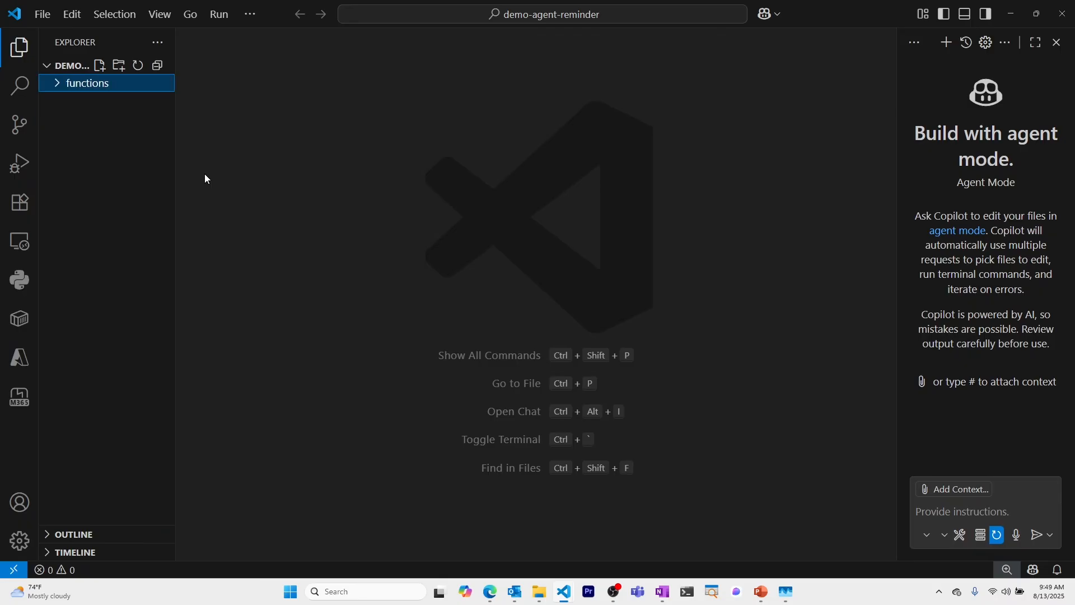
pyautogui.click(205, 175)
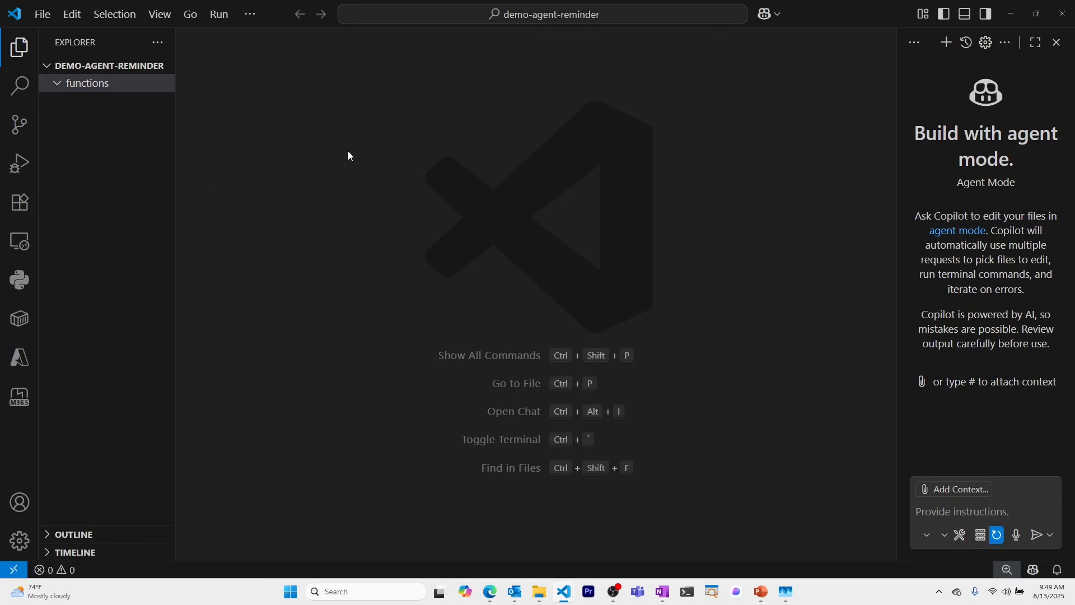
# Start creating an Azure Functions project in the demo-agent-reminder folder with JavaScript and the Timer trigger template.
pyautogui.hotkey('ctrl', 'shift', 'p')
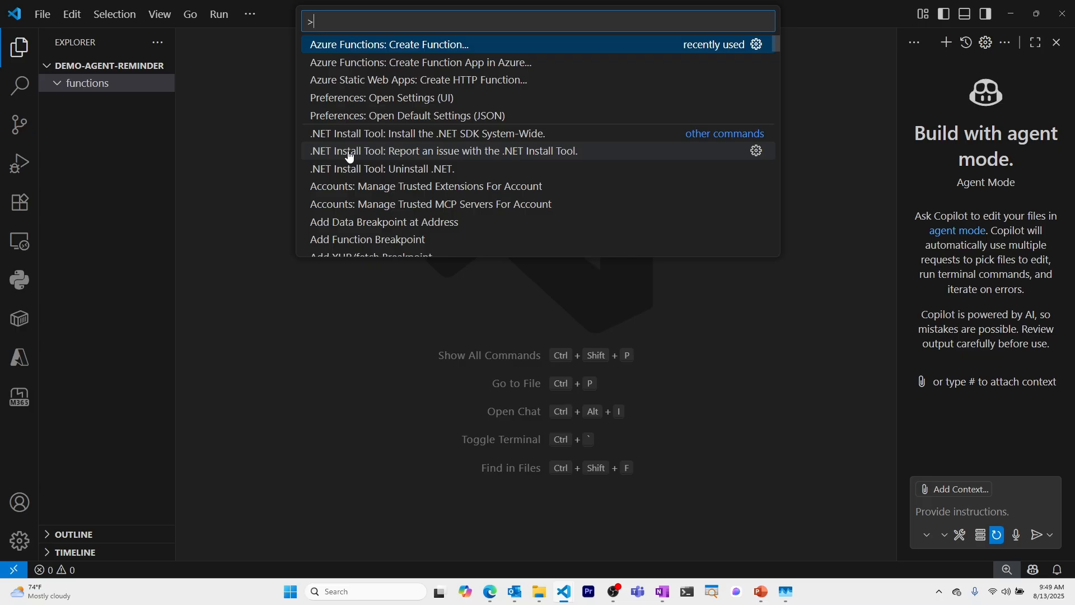
pyautogui.click(473, 43)
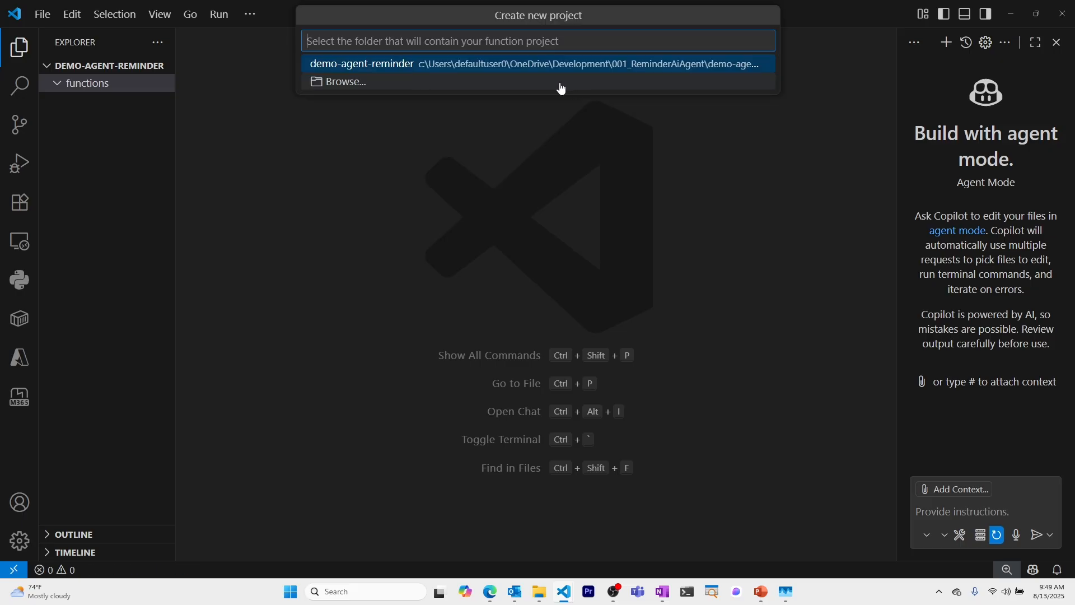
pyautogui.click(424, 66)
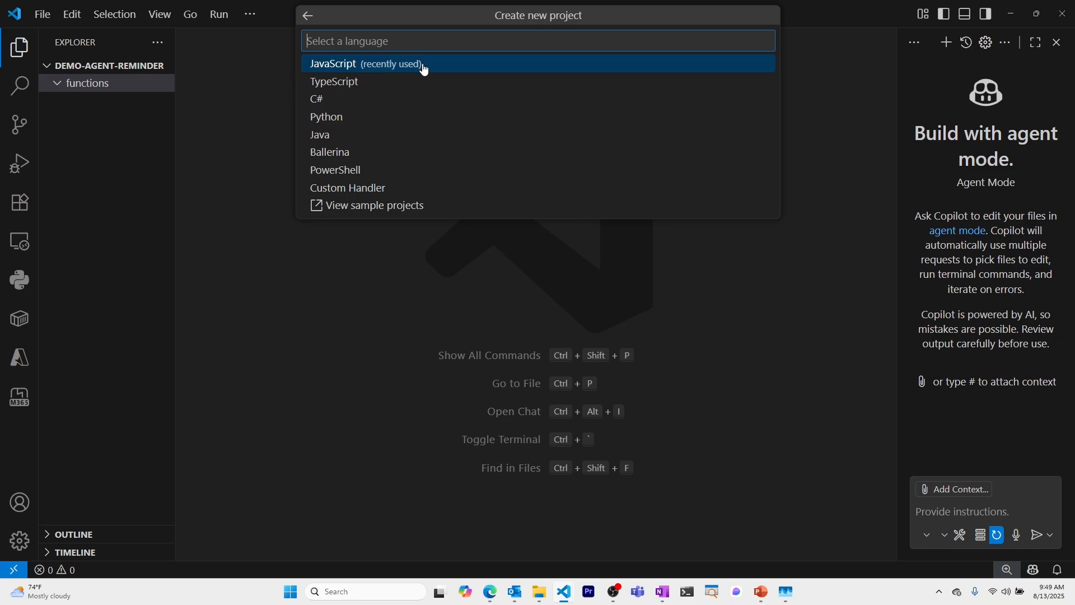
pyautogui.click(424, 66)
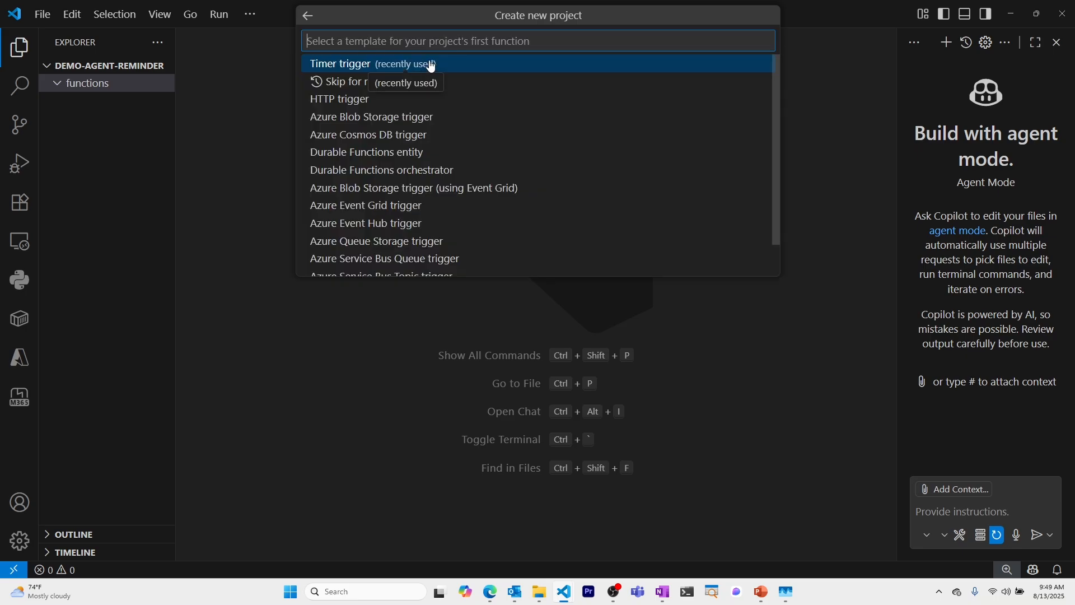
pyautogui.click(425, 66)
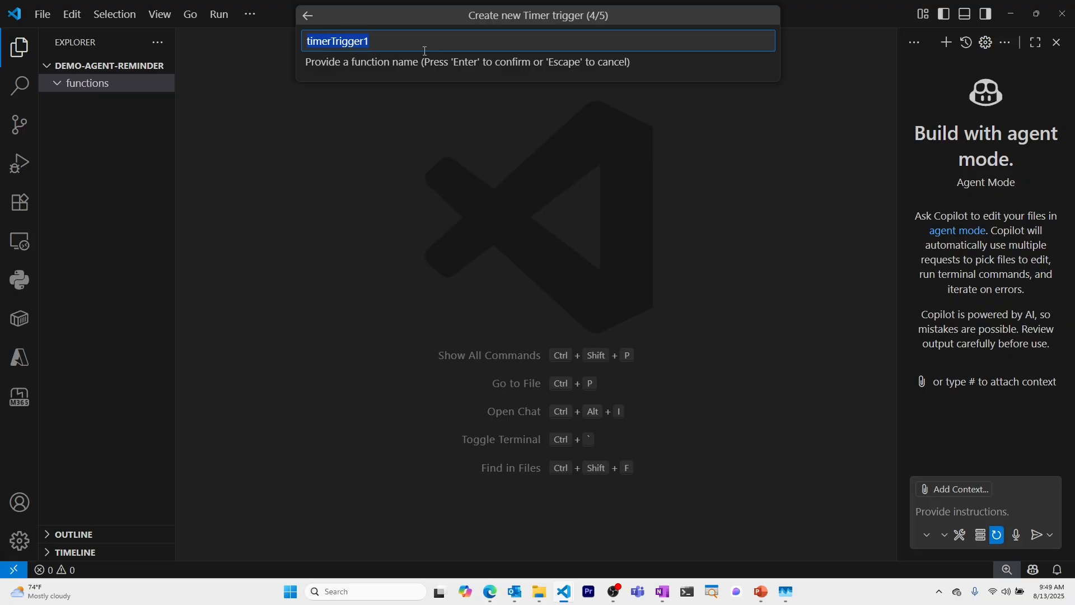
# Name the timer function func-ais-demo-agent-reminder and accept the default cron schedule to create the project.
pyautogui.write('fu')
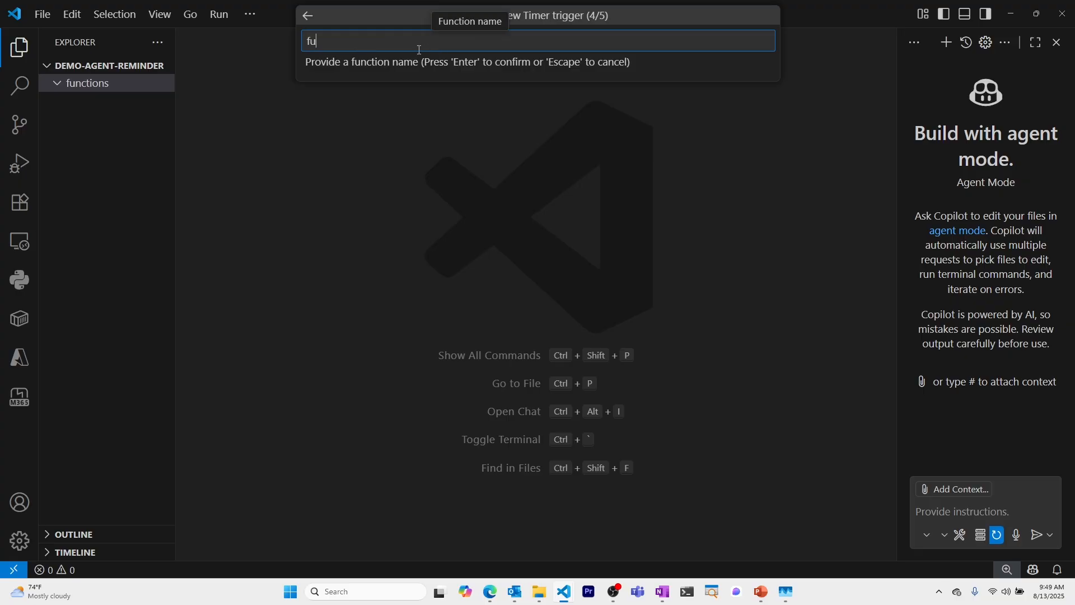
pyautogui.write('nc-ais-demo-agent-reminder')
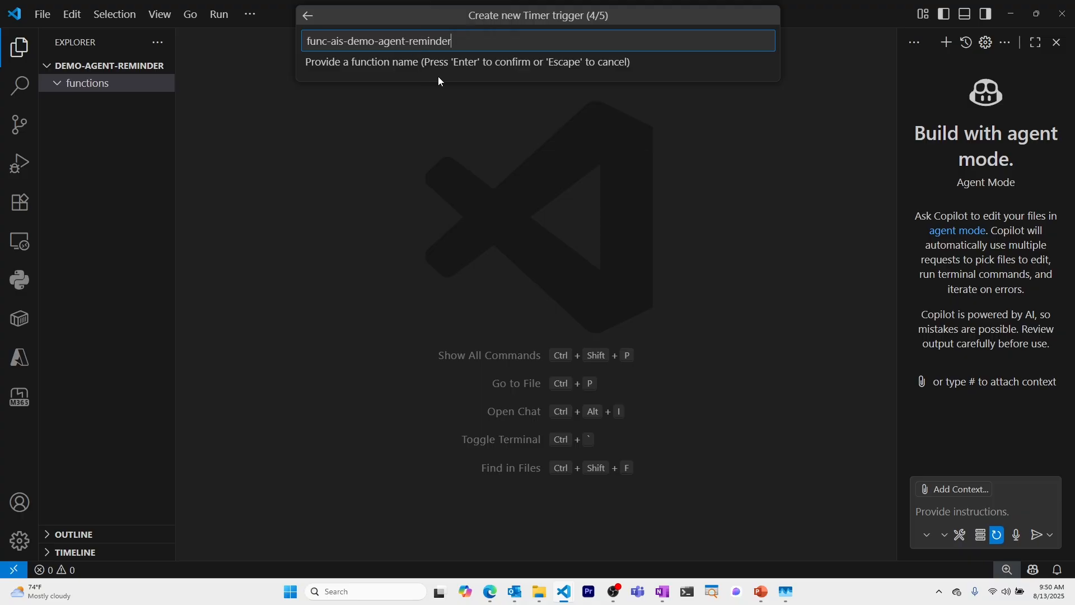
pyautogui.press('Return')
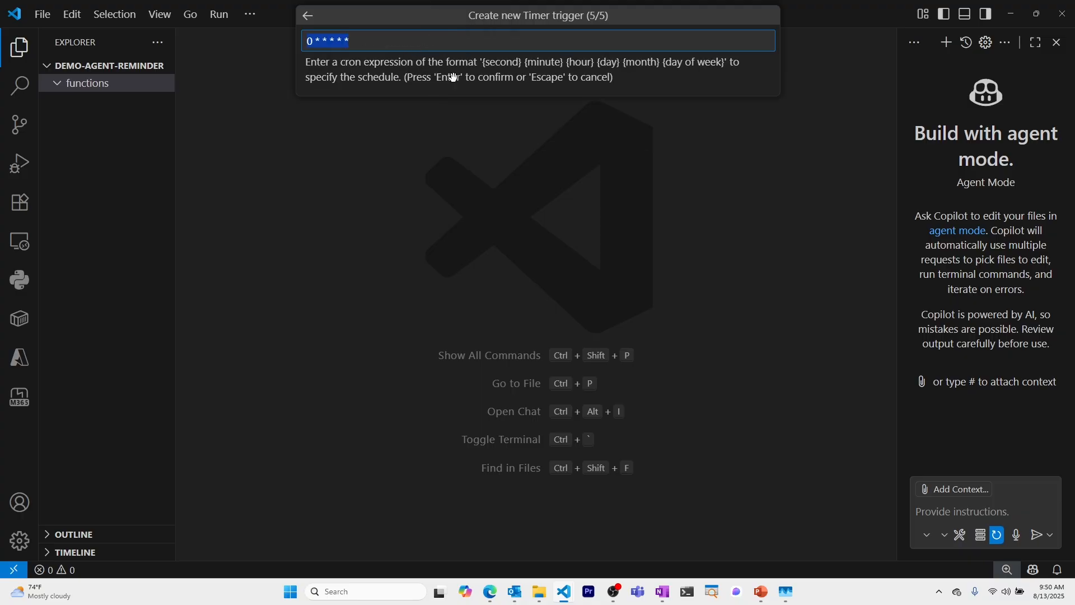
pyautogui.press('Return')
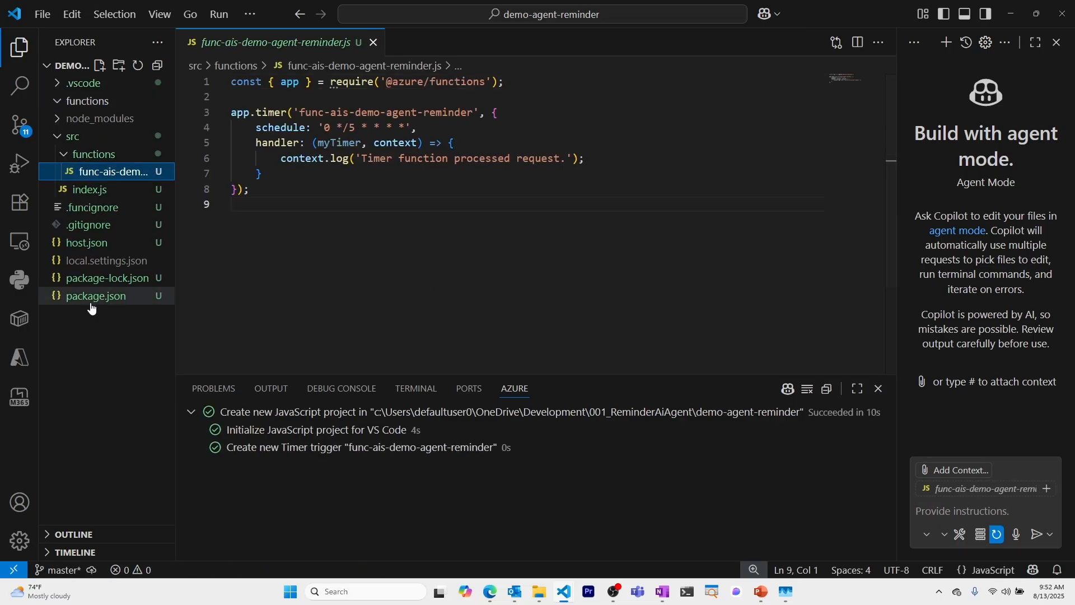
# Move node_modules, src and the generated project files through package.json into the top-level functions folder.
pyautogui.click(92, 304)
pyautogui.keyDown('shift'); pyautogui.click(98, 125); pyautogui.keyUp('shift')
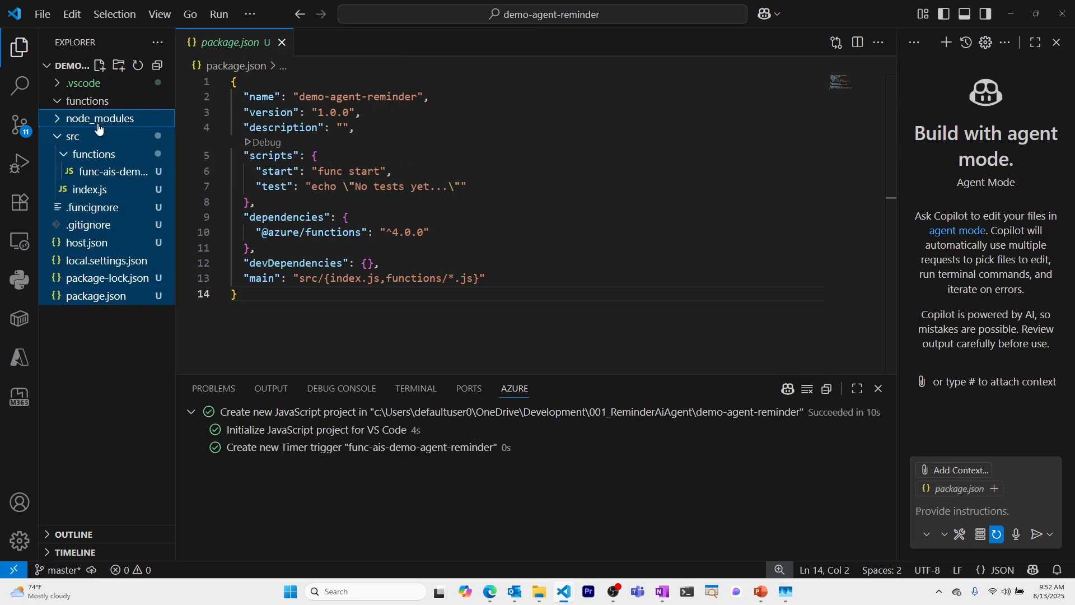
pyautogui.moveTo(99, 129); pyautogui.dragTo(92, 102)
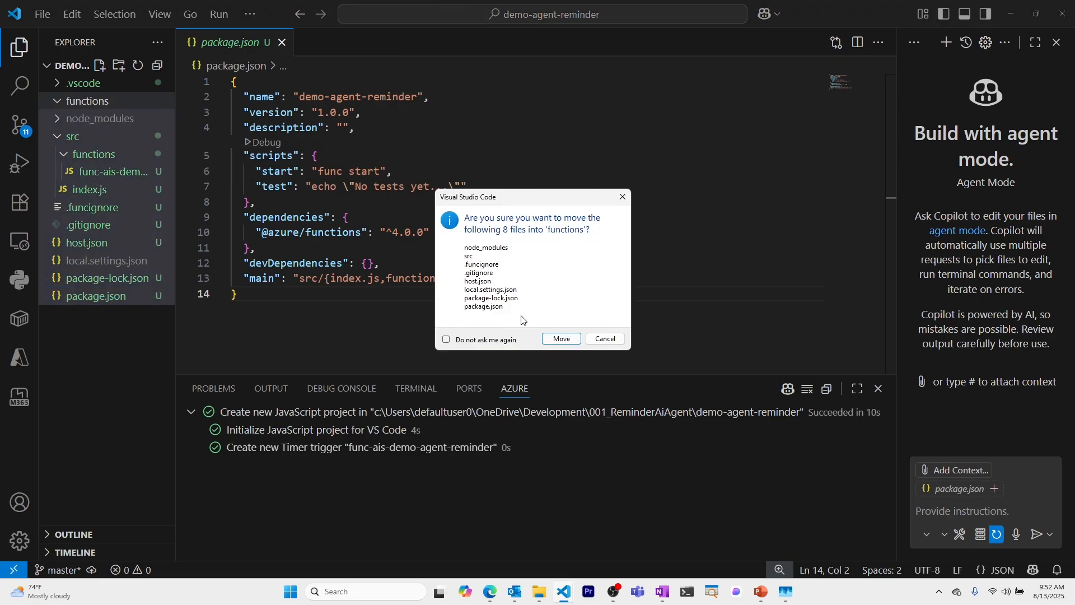
pyautogui.click(558, 339)
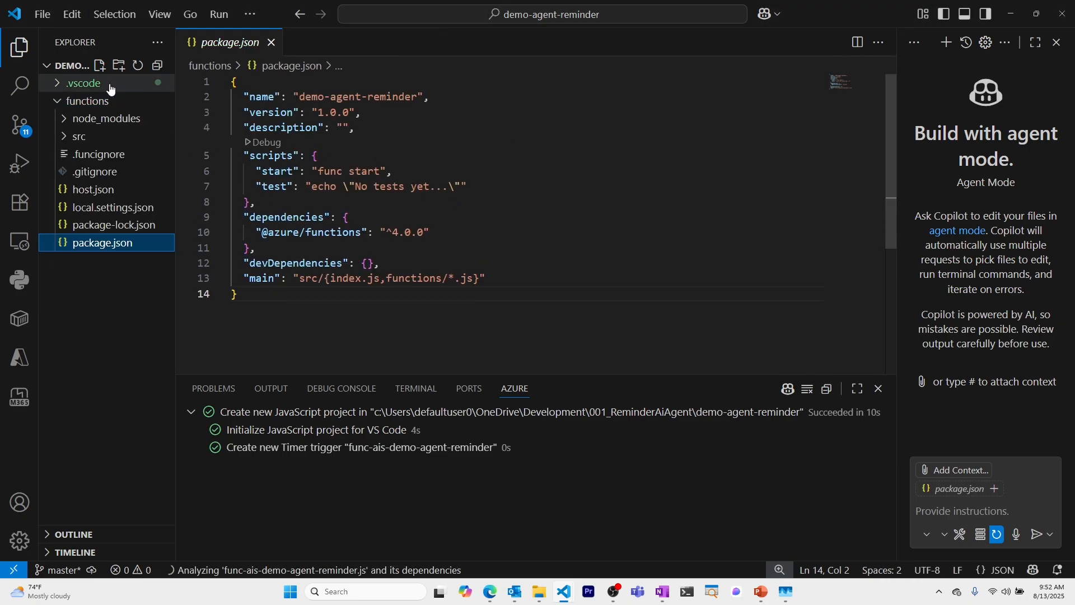
# Move the .vscode folder into the functions folder and accept updating the imports.
pyautogui.moveTo(110, 90); pyautogui.dragTo(110, 102)
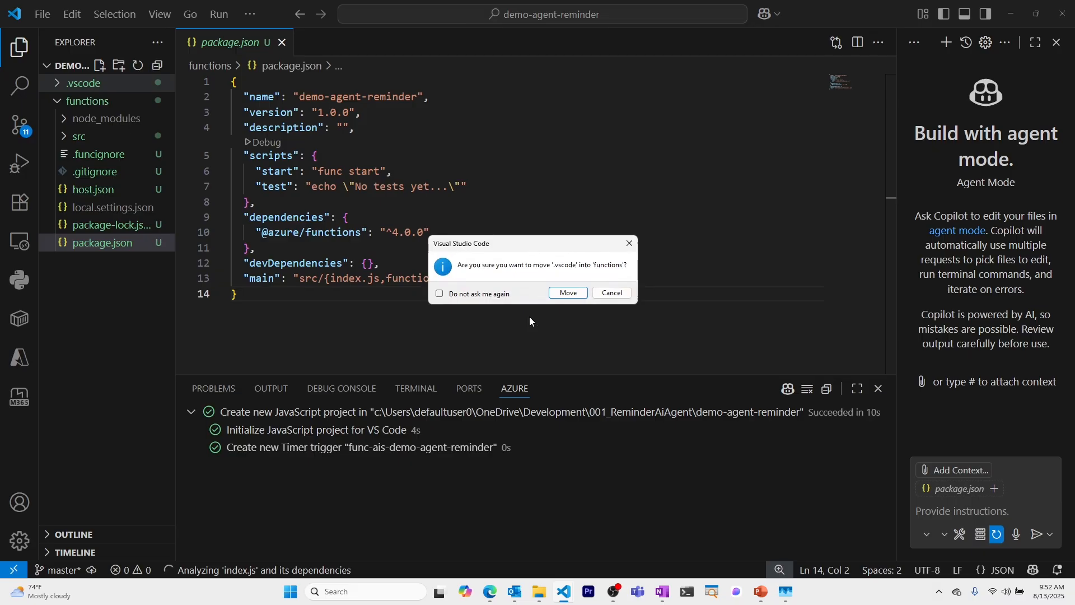
pyautogui.click(566, 293)
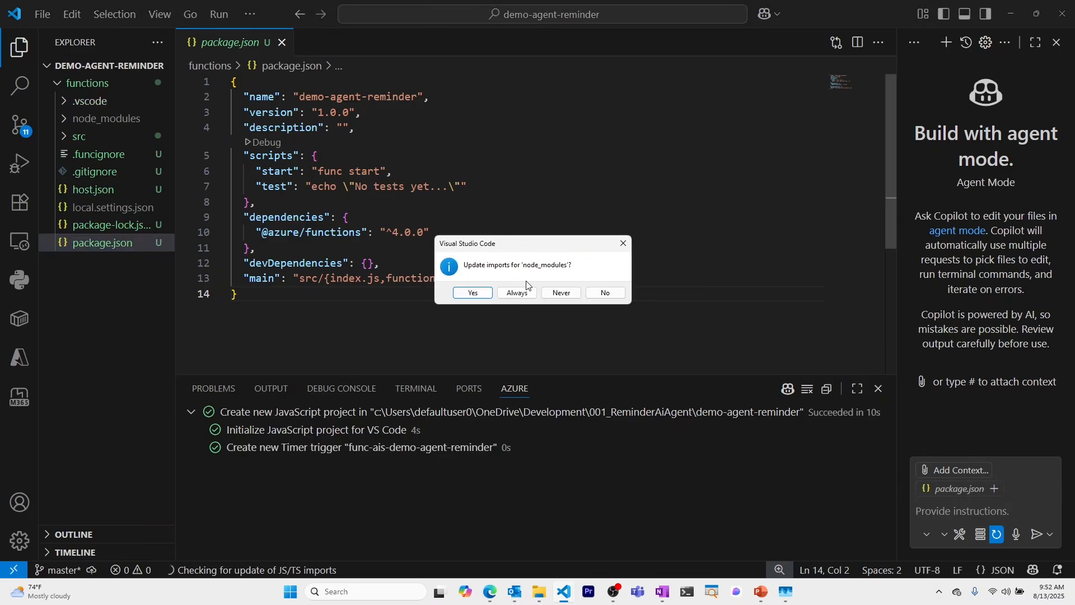
pyautogui.click(485, 294)
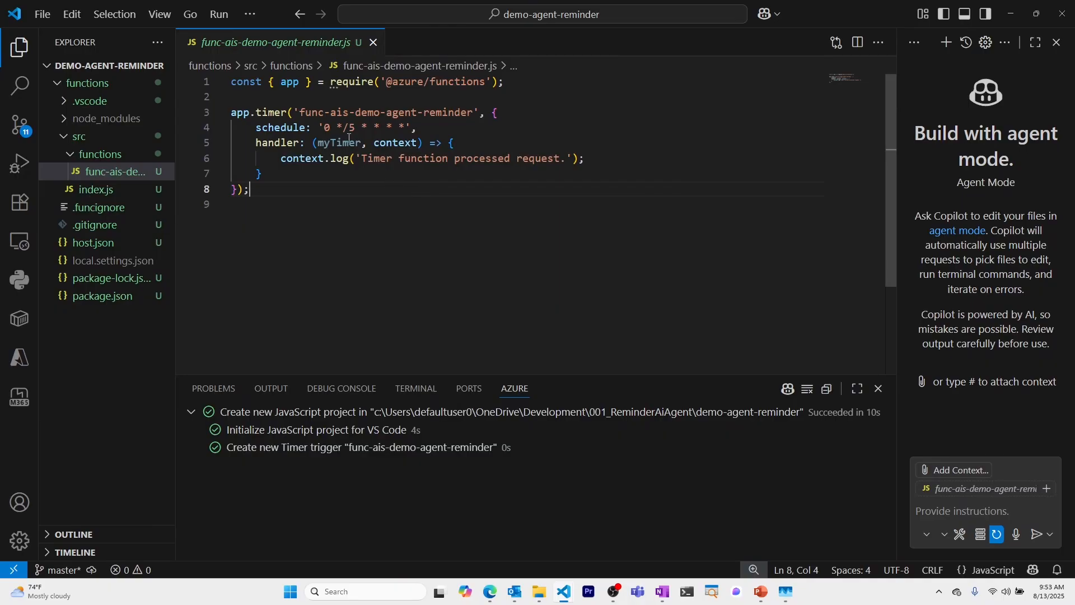
# Set the timer schedule in func-ais-demo-agent-reminder.js to '0 */1 * * * *' and save the file.
pyautogui.click(358, 128)
pyautogui.press('BackSpace')
pyautogui.write('1')
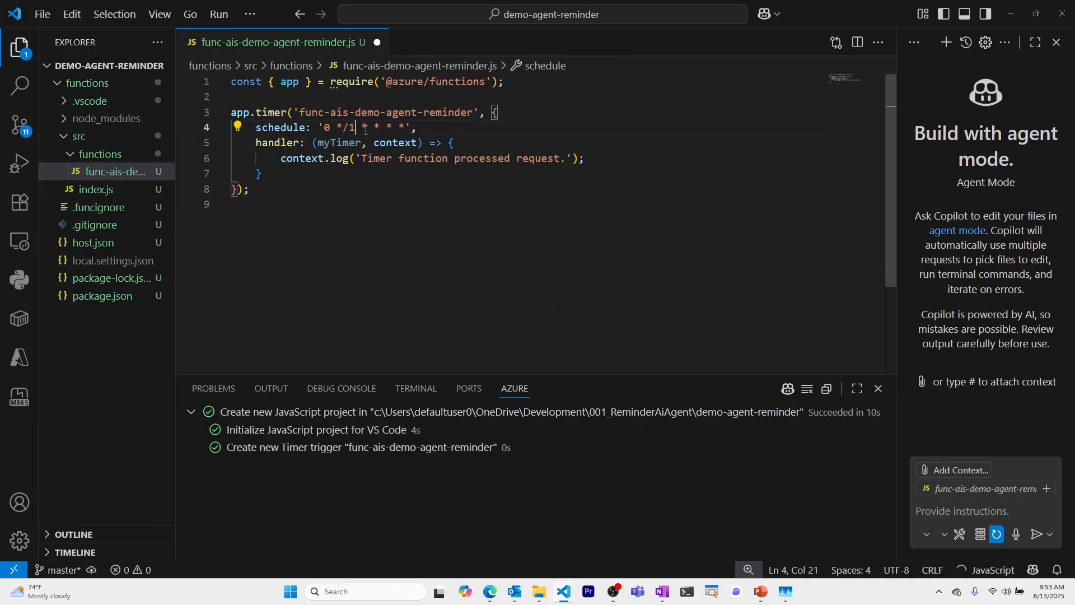
pyautogui.click(359, 161)
pyautogui.hotkey('ctrl', 's')
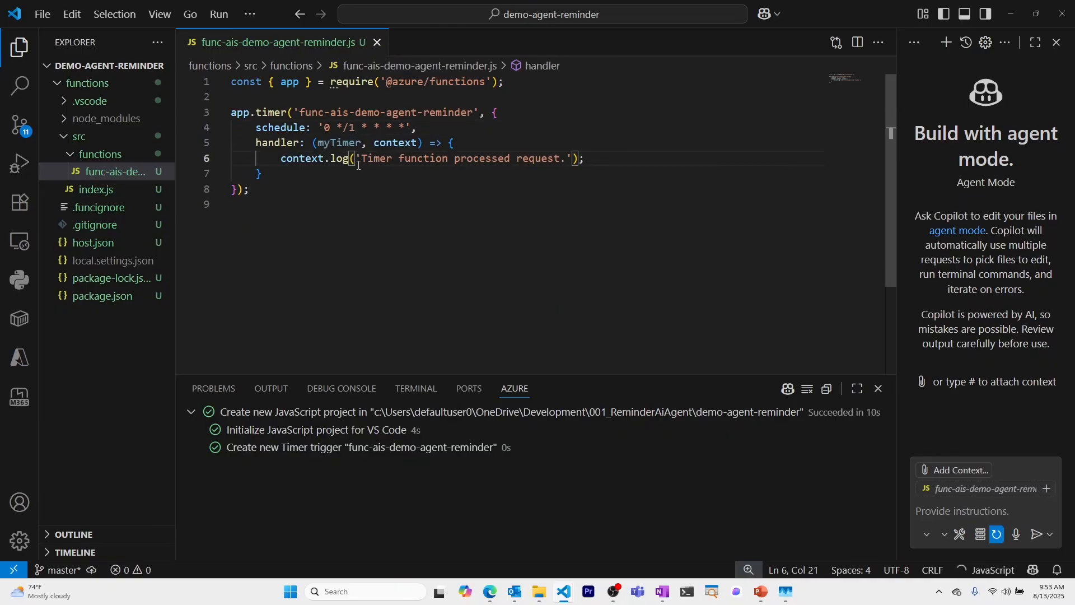
# Open local.settings.json at the AzureWebJobsStorage value and switch to the Azure portal in Edge.
pyautogui.click(120, 260)
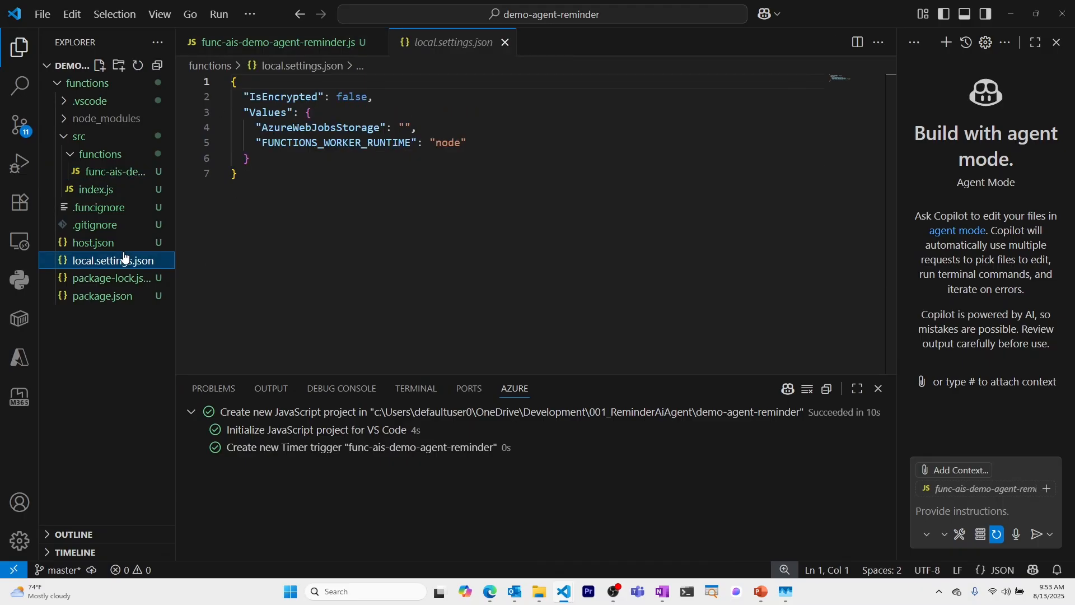
pyautogui.click(407, 128)
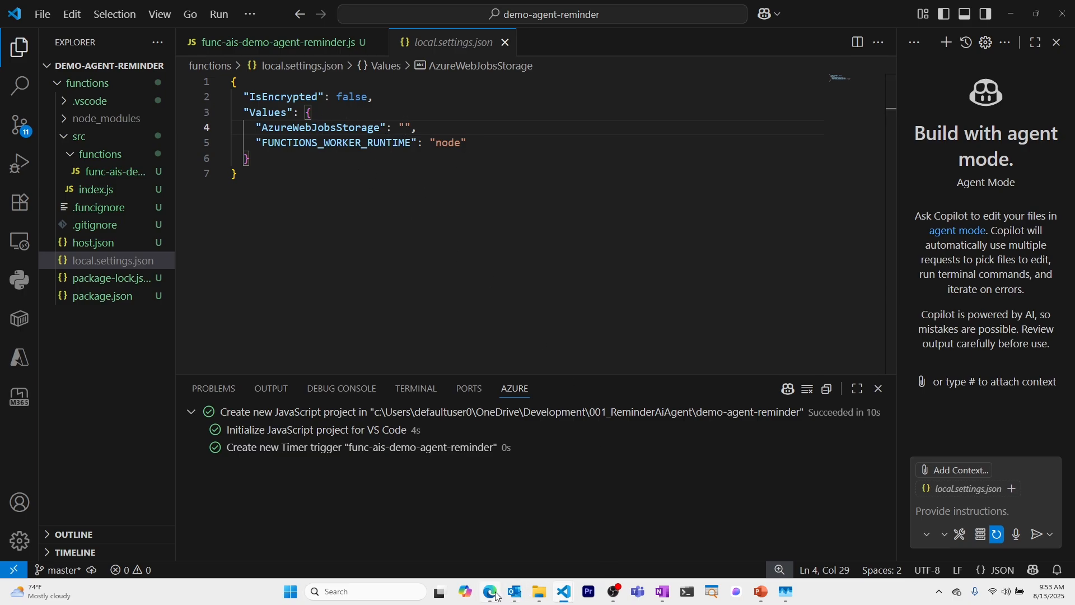
pyautogui.moveTo(491, 596)
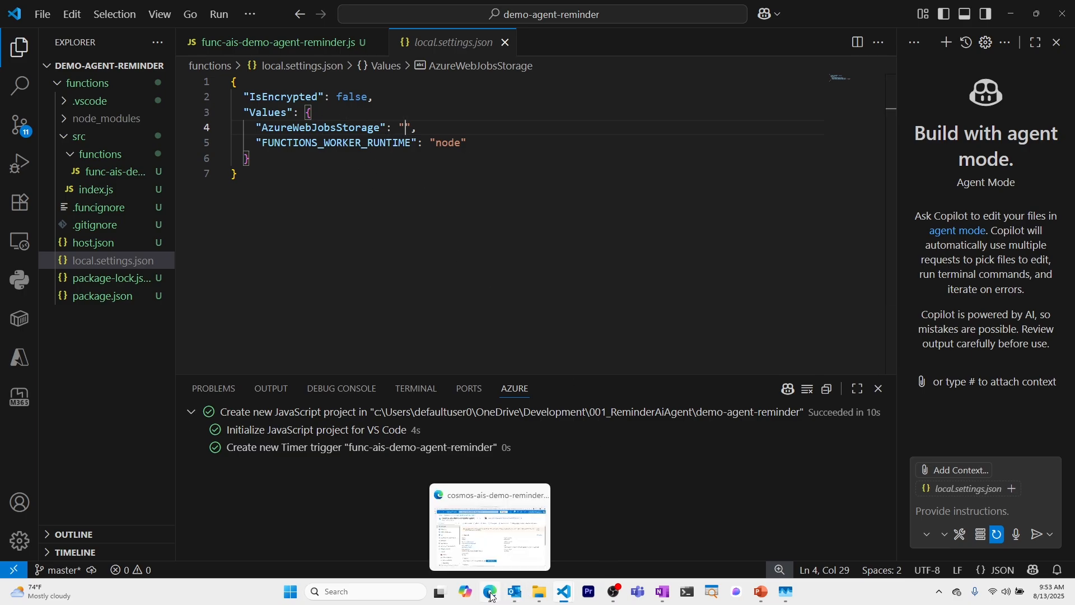
pyautogui.click(490, 532)
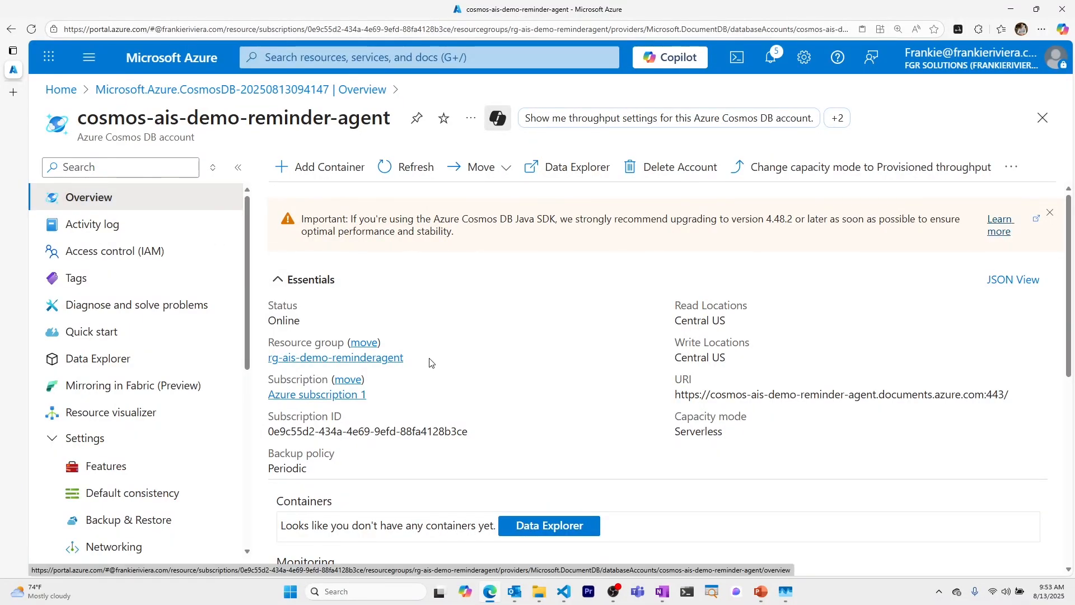
# Start creating Microsoft's Storage account resource from the Marketplace for the rg-ais-demo-reminderagent resource group.
pyautogui.click(384, 359)
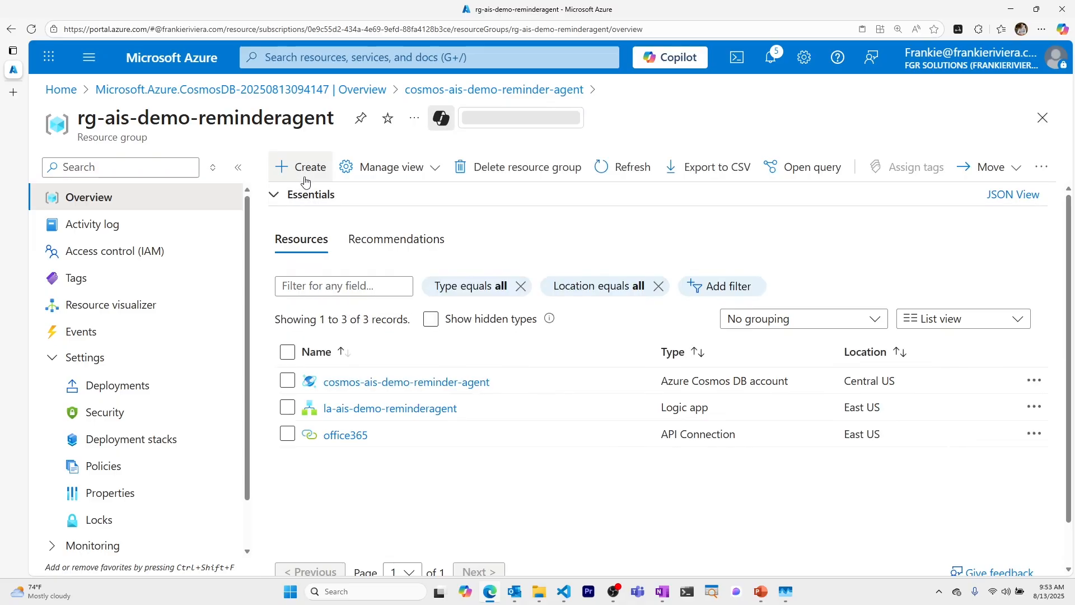
pyautogui.click(302, 166)
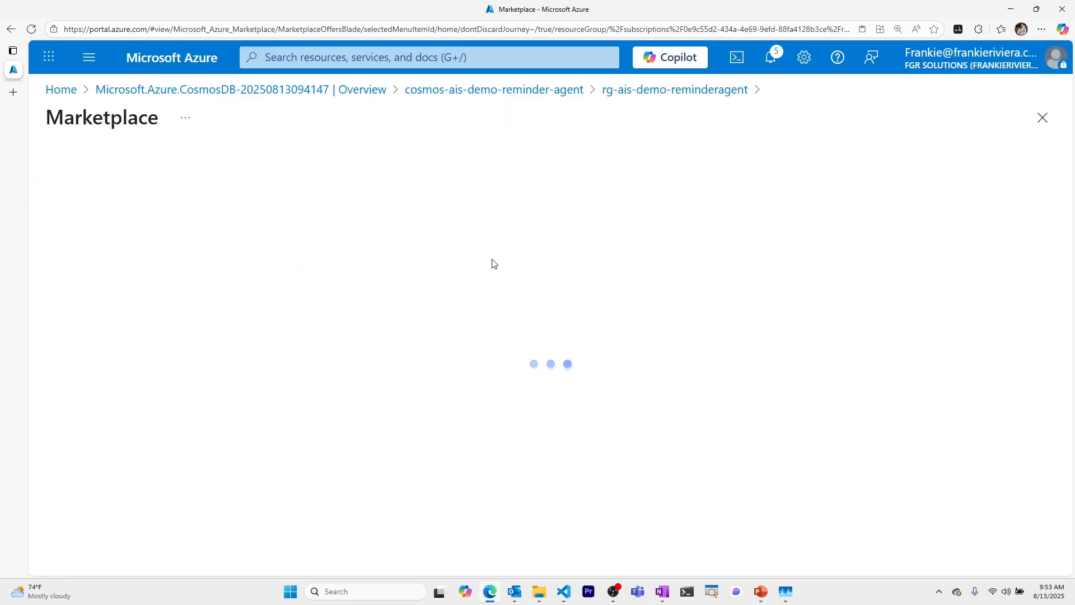
pyautogui.write('storage')
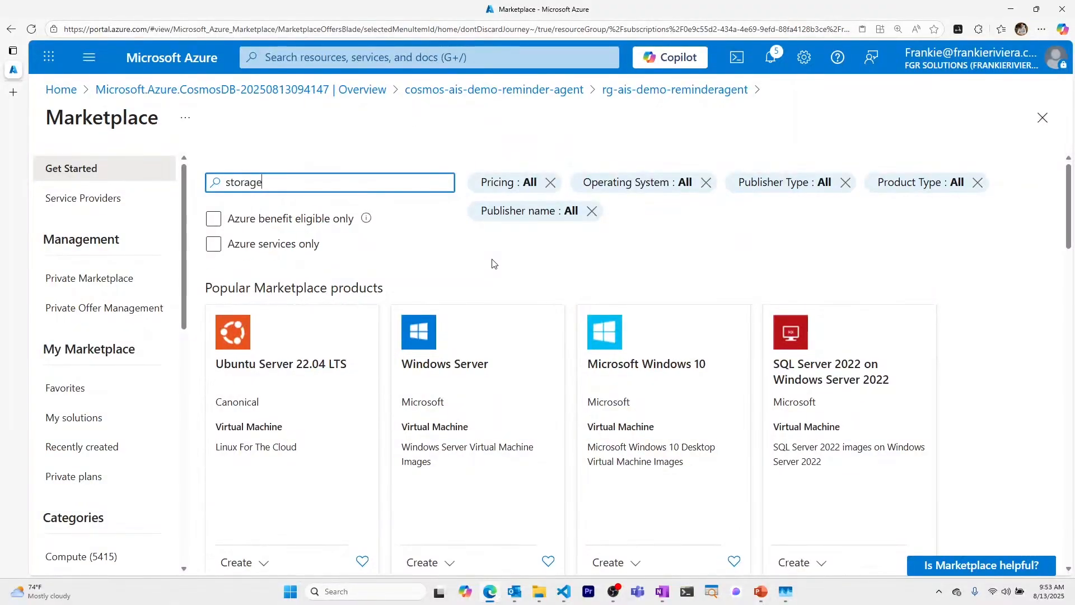
pyautogui.write(' acc')
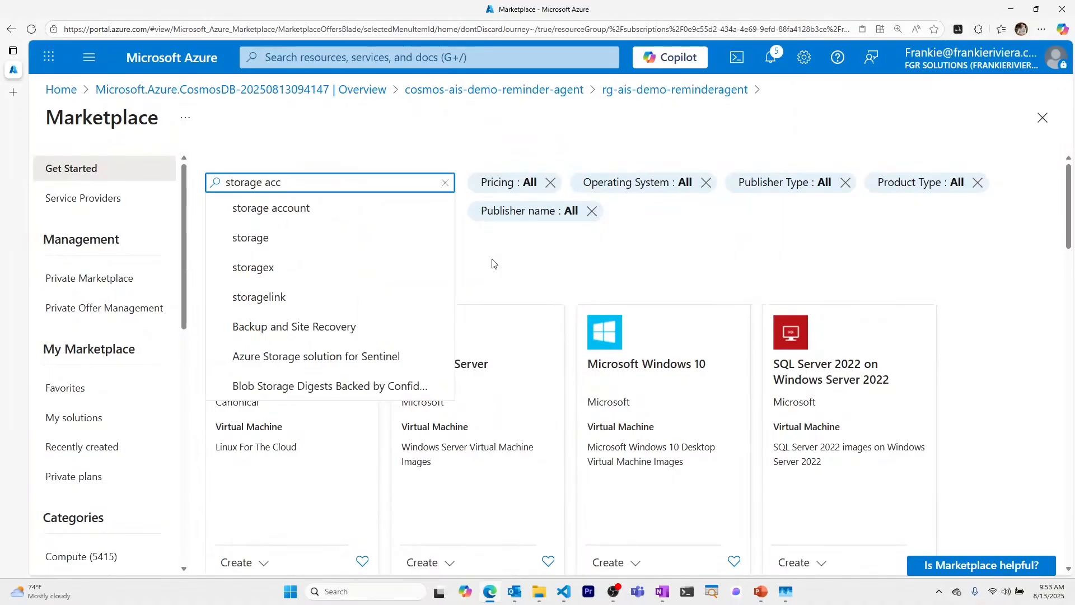
pyautogui.click(334, 210)
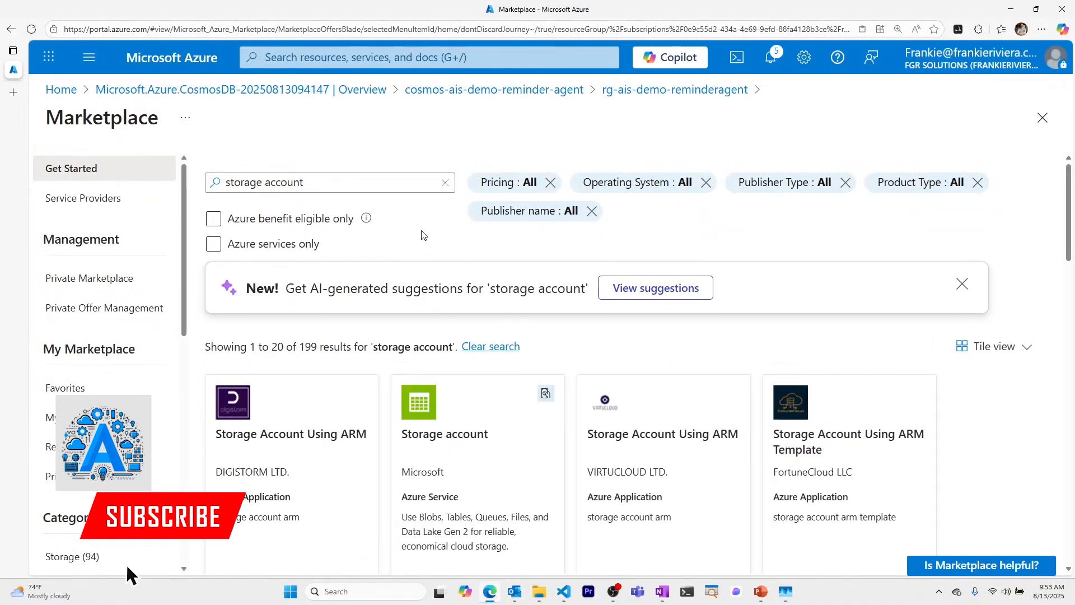
pyautogui.scroll(-3, 423, 238)
pyautogui.click(438, 462)
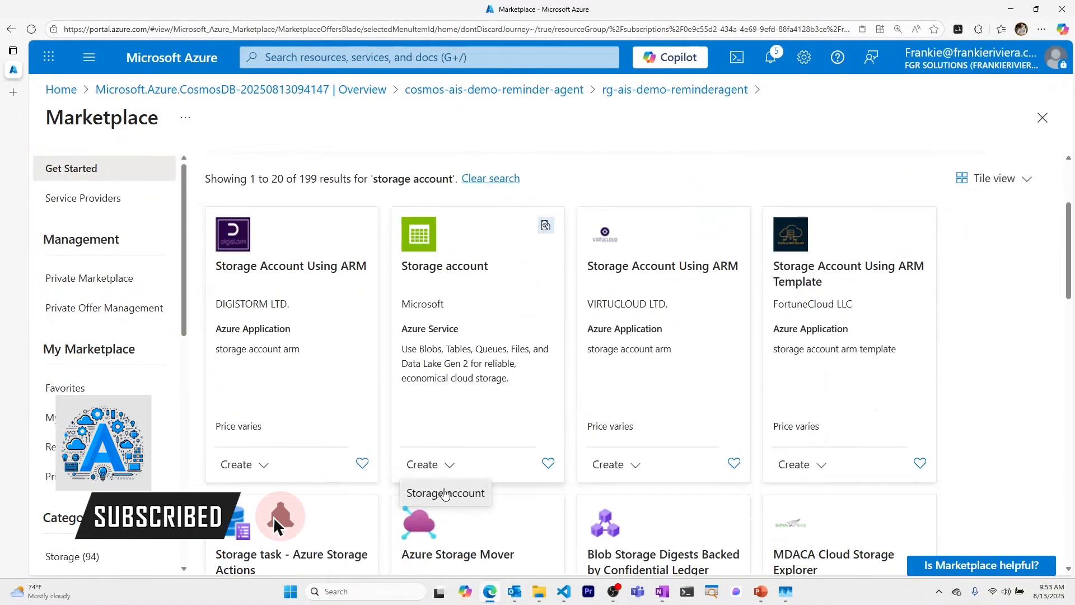
pyautogui.click(445, 493)
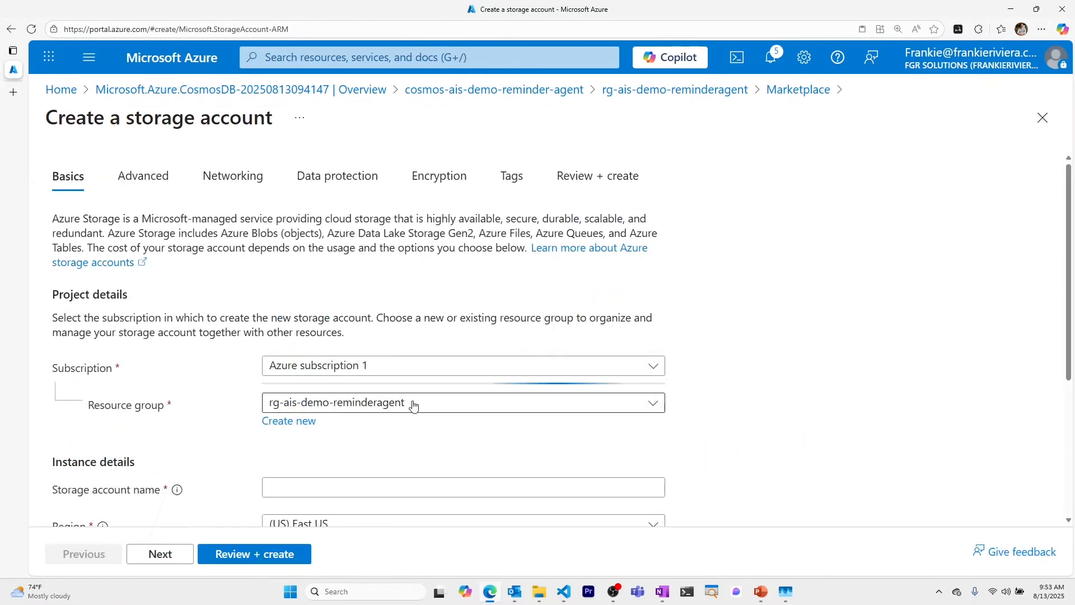
# Name the new storage account saaisdemoagentreminder.
pyautogui.scroll(-3, 330, 411)
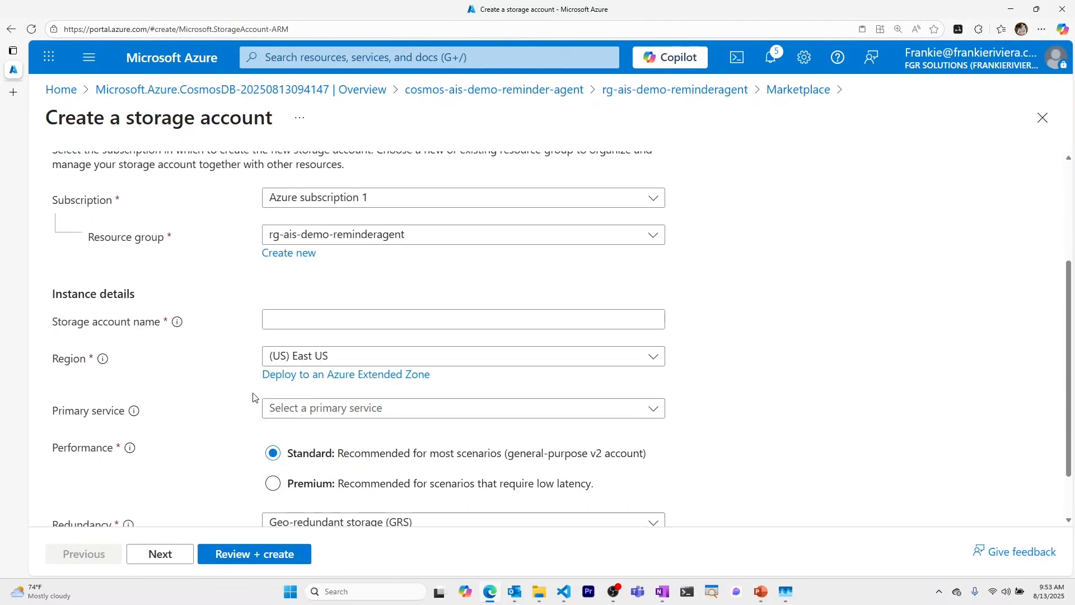
pyautogui.click(357, 316)
pyautogui.write('sa-')
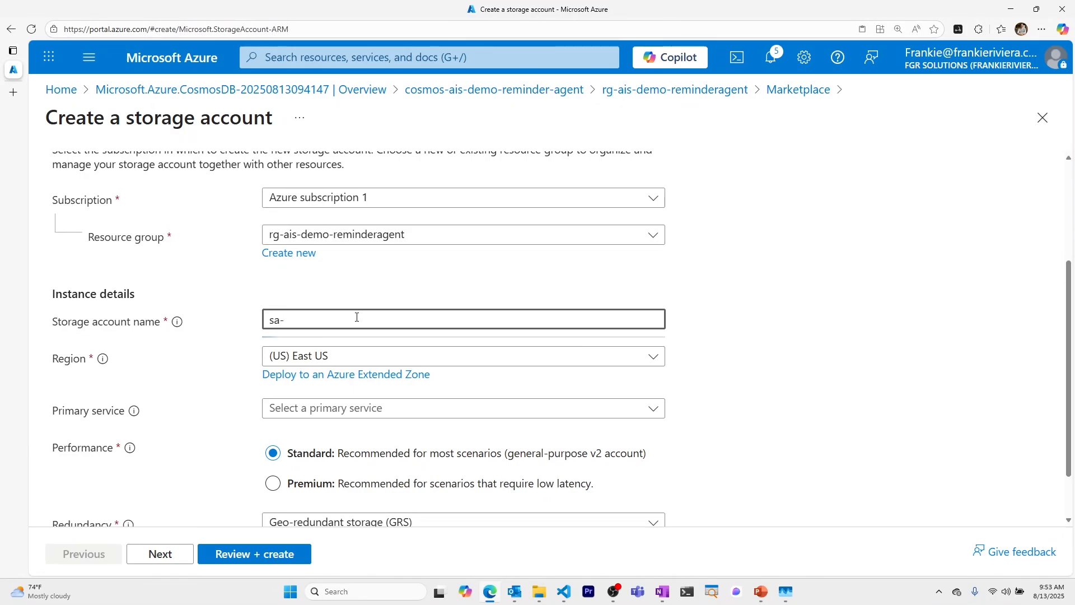
pyautogui.press('BackSpace')
pyautogui.write('ai')
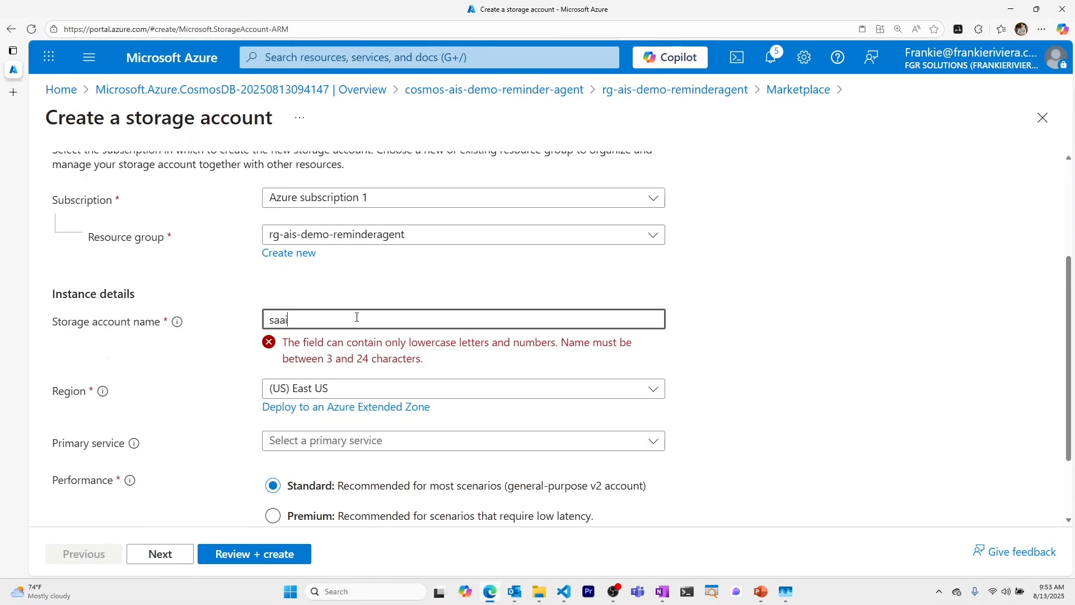
pyautogui.write('s-de')
pyautogui.press('BackSpace')
pyautogui.press('BackSpace')
pyautogui.press('BackSpace')
pyautogui.write('d')
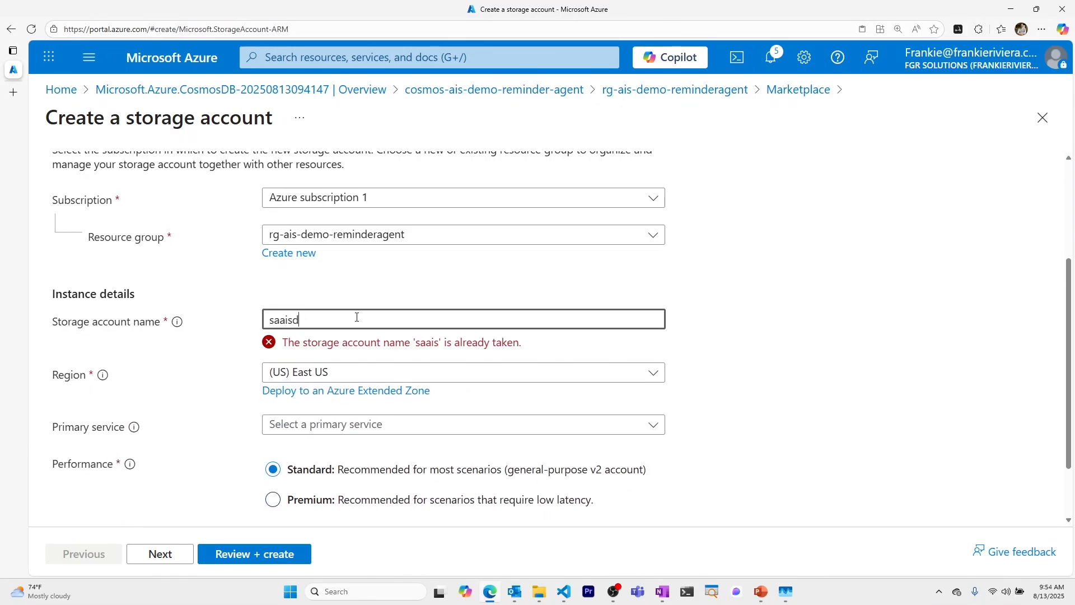
pyautogui.write('emo')
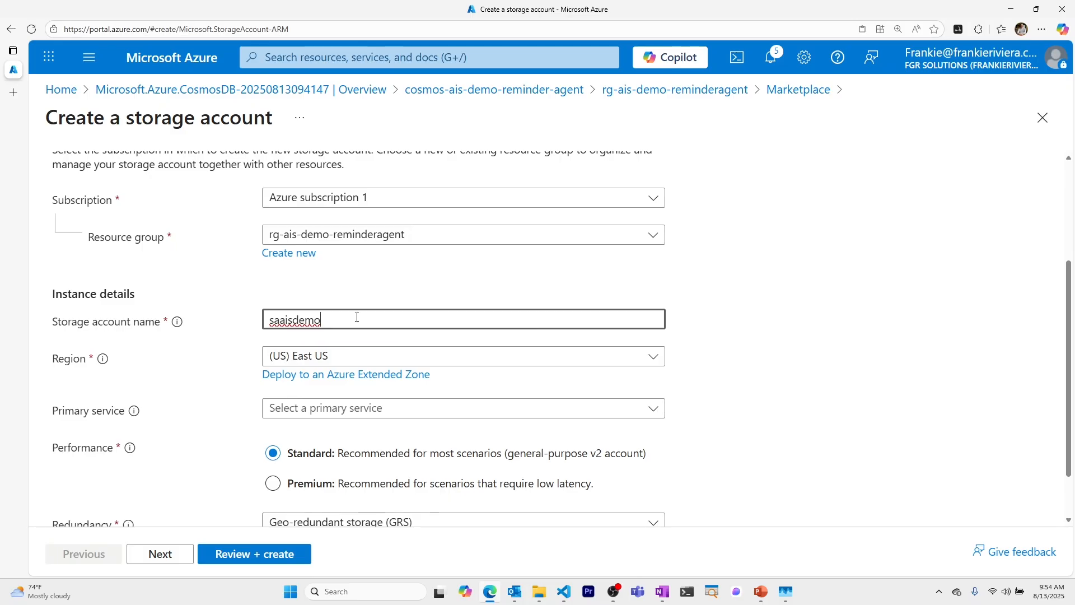
pyautogui.write('agent')
pyautogui.write('reminder')
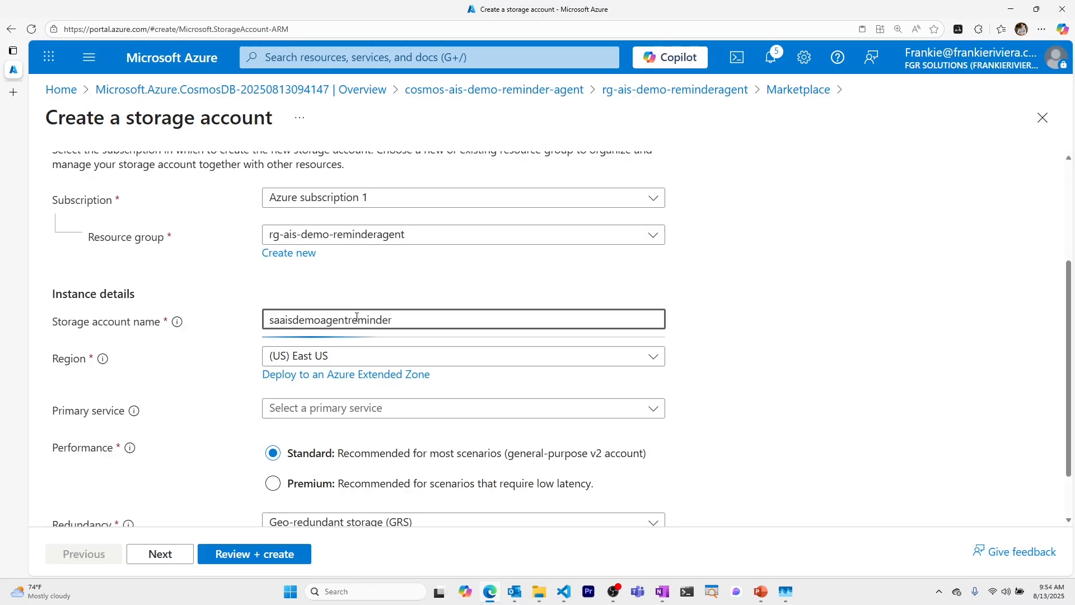
# Set the primary service to Azure Blob Storage or Azure Data Lake Storage Gen 2 and redundancy to Locally-redundant storage (LRS), and create the account.
pyautogui.scroll(-1, 248, 356)
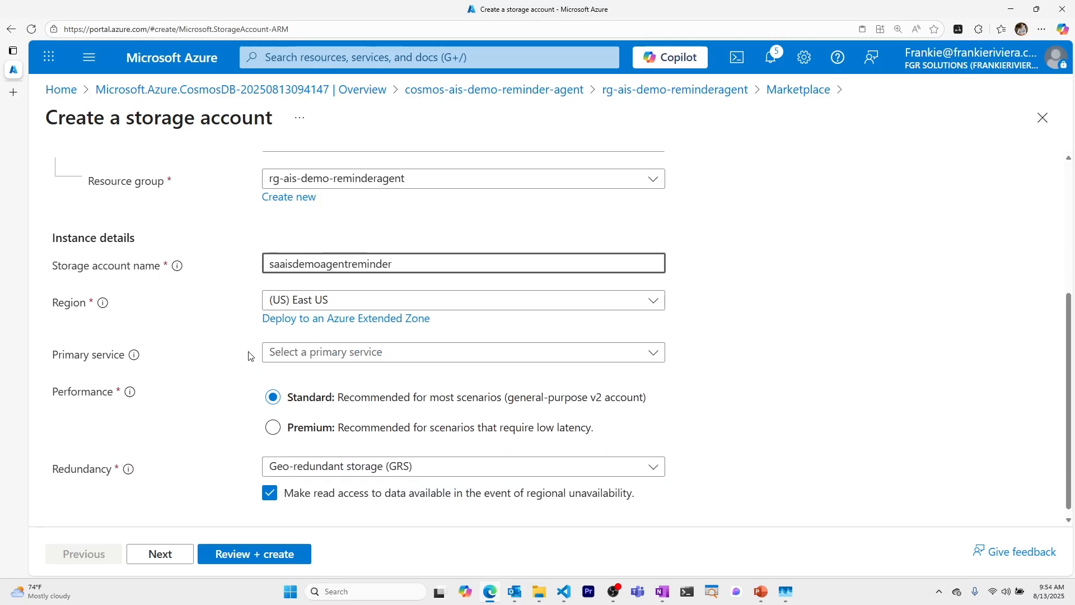
pyautogui.click(268, 353)
pyautogui.click(271, 377)
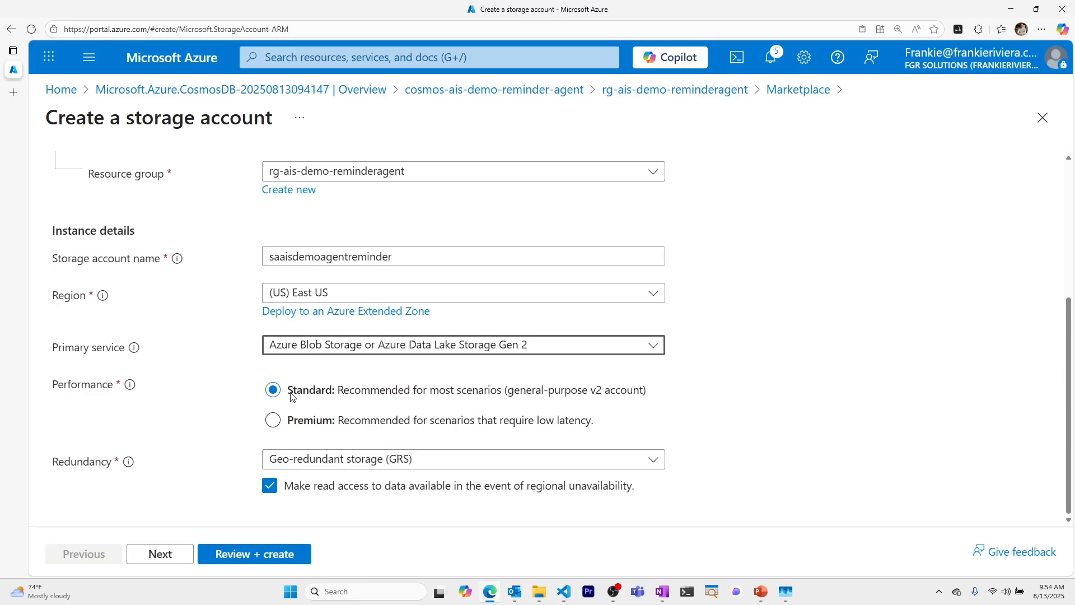
pyautogui.click(381, 459)
pyautogui.click(378, 260)
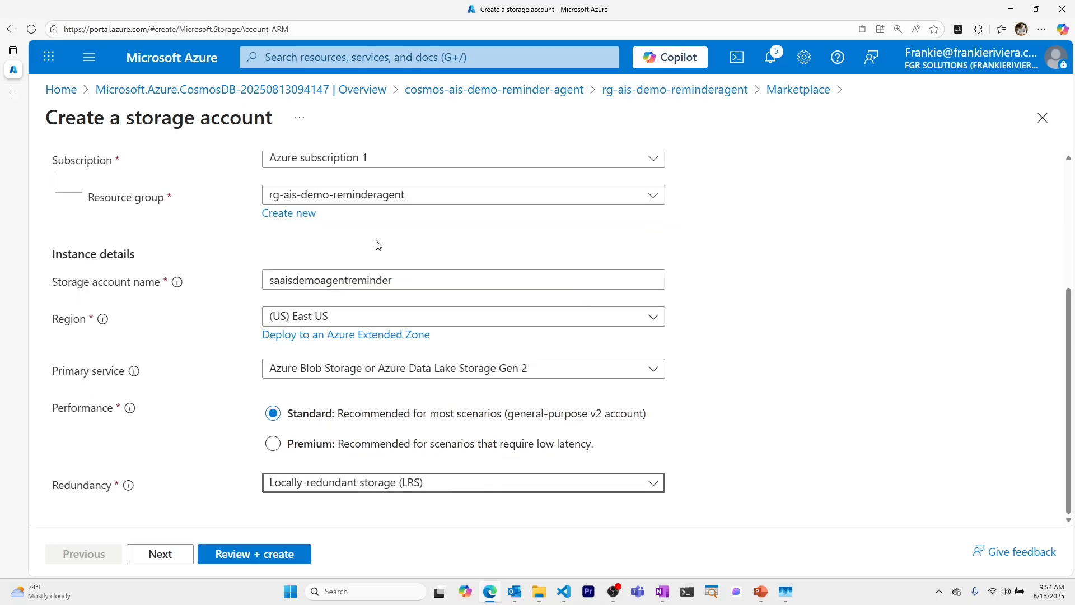
pyautogui.click(259, 560)
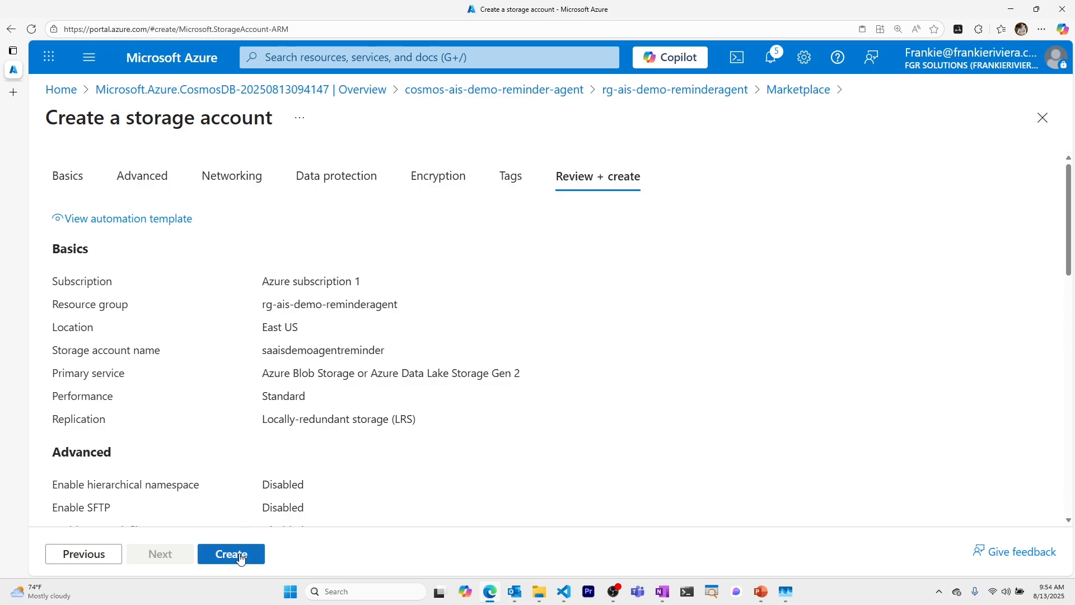
pyautogui.click(239, 554)
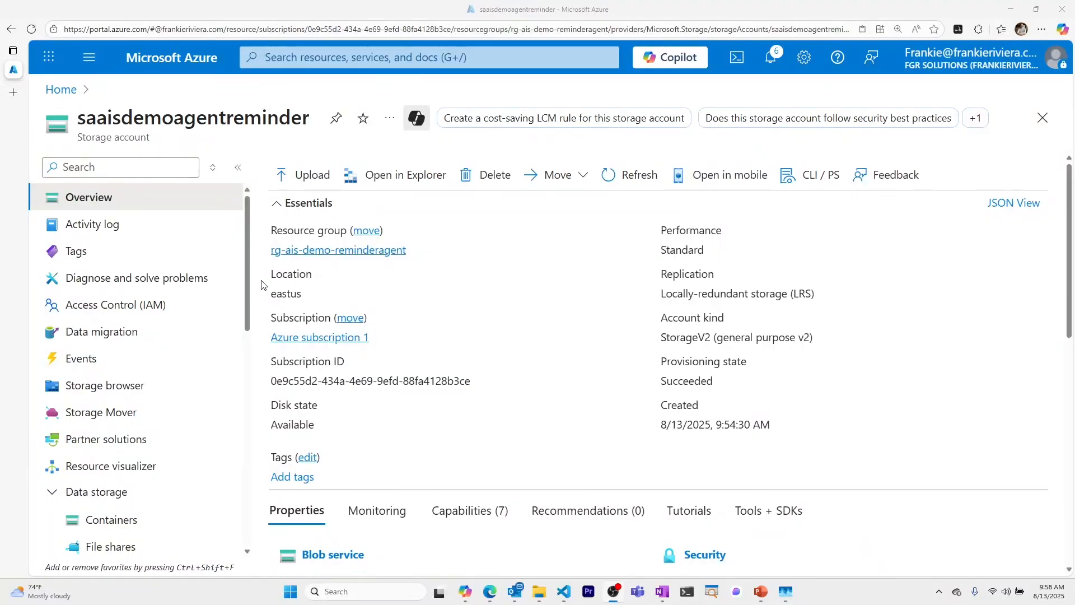
# Reveal and copy the key1 connection string from the saaisdemoagentreminder storage account's access keys.
pyautogui.click(467, 344)
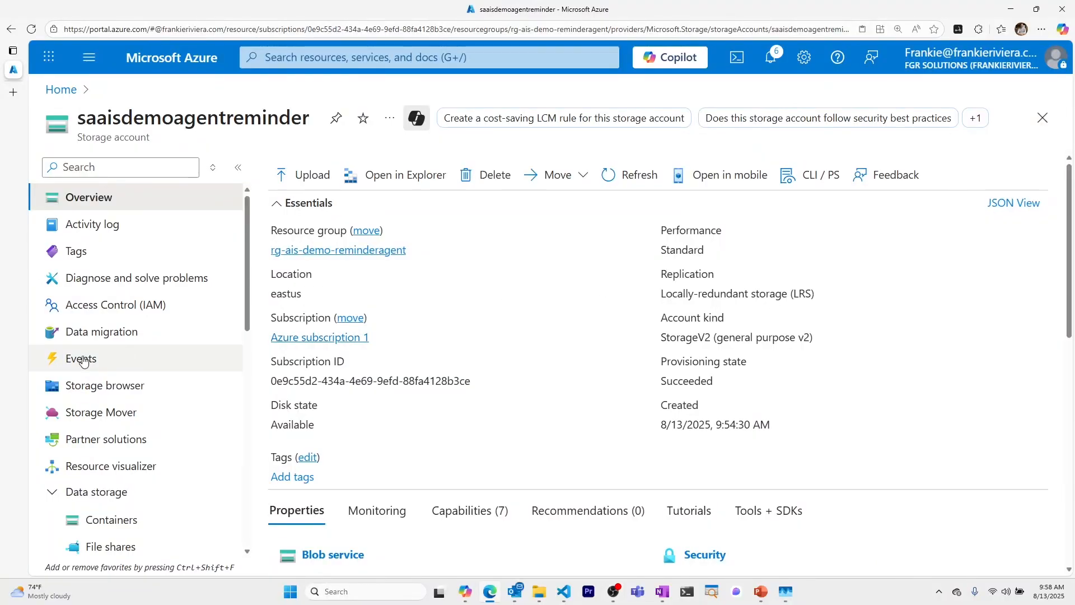
pyautogui.scroll(-5, 82, 355)
pyautogui.click(45, 428)
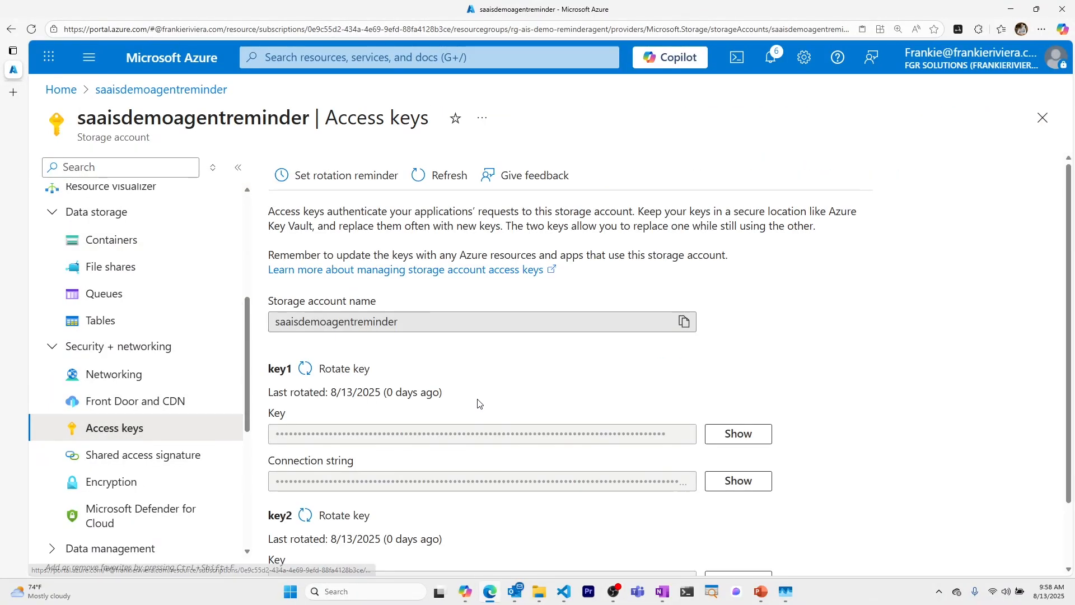
pyautogui.scroll(-2, 477, 406)
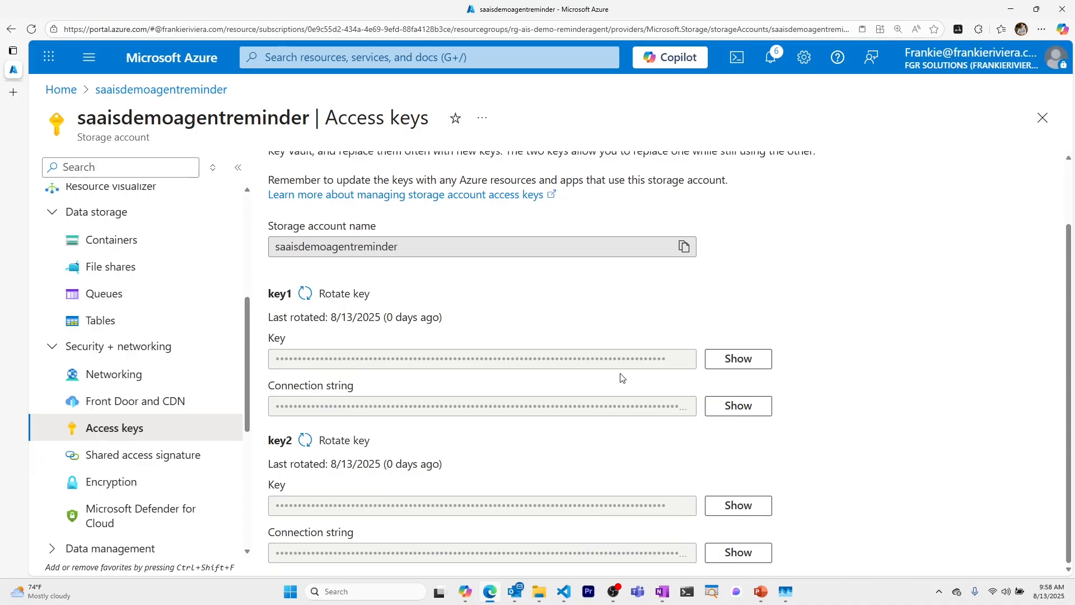
pyautogui.click(754, 412)
pyautogui.click(683, 406)
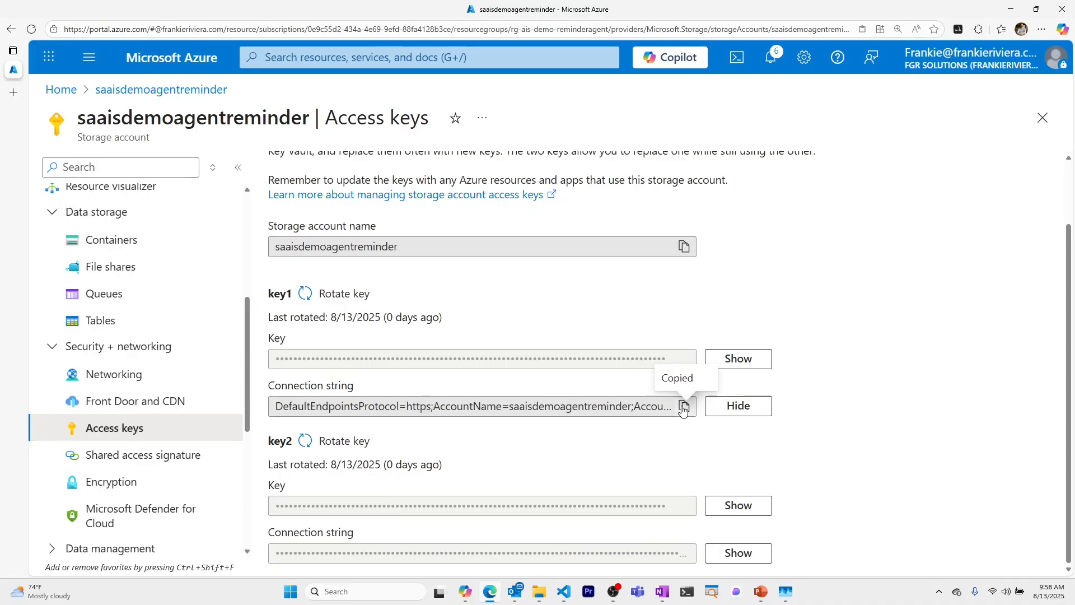
# Switch to VS Code, paste the storage connection string as the AzureWebJobsStorage value in local.settings.json, and save the file.
pyautogui.moveTo(564, 591)
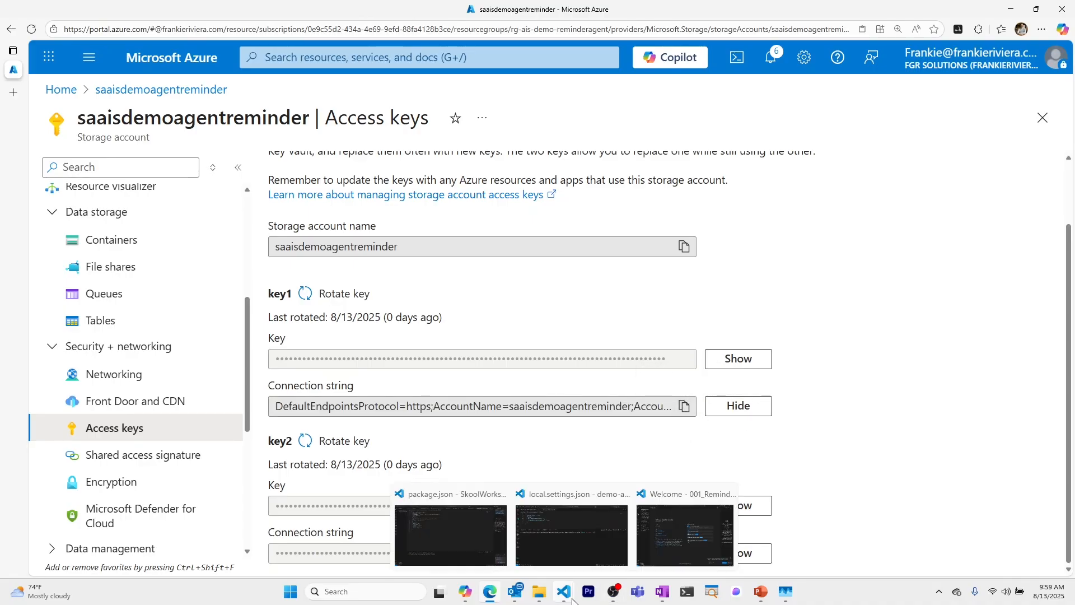
pyautogui.click(552, 542)
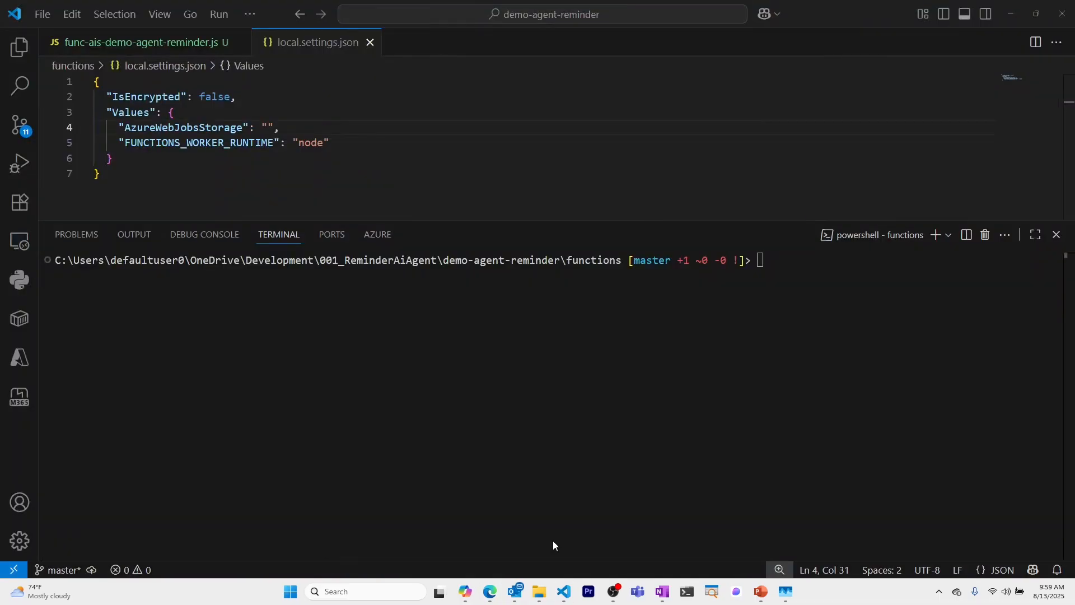
pyautogui.click(267, 128)
pyautogui.hotkey('ctrl', 'v')
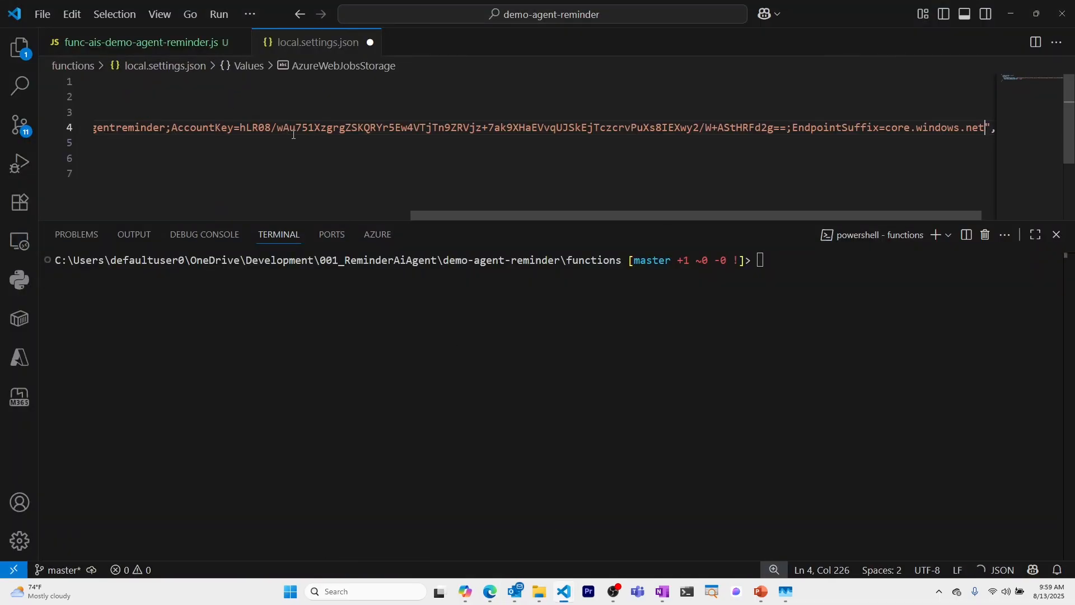
pyautogui.moveTo(652, 217); pyautogui.dragTo(301, 220)
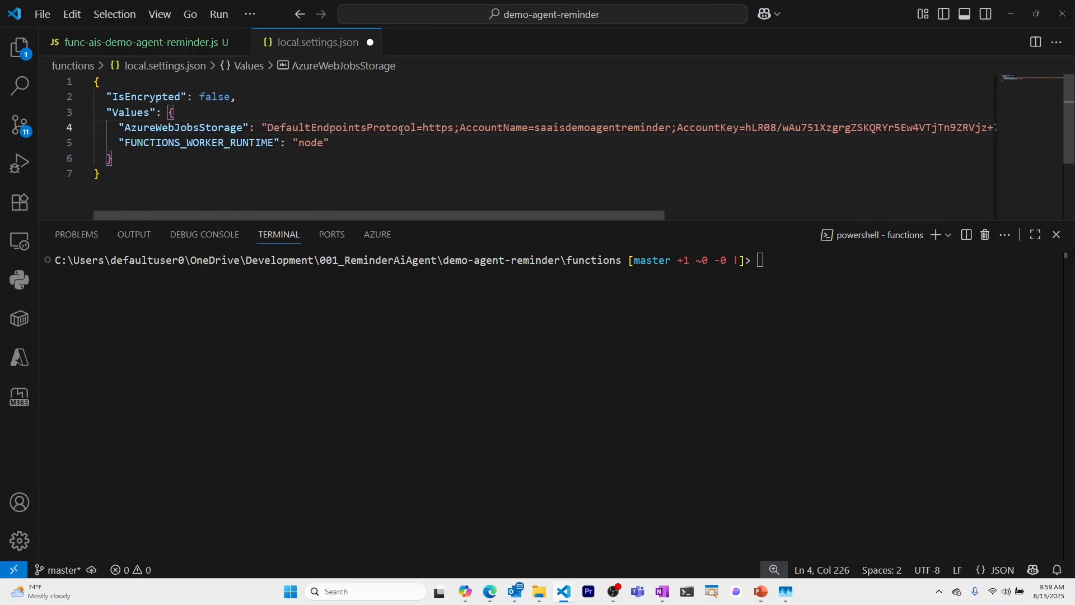
pyautogui.hotkey('ctrl', 's')
# Review the timer schedule in func-ais-demo-agent-reminder.js, run the function locally with func start, and stop it after it fires.
pyautogui.click(151, 44)
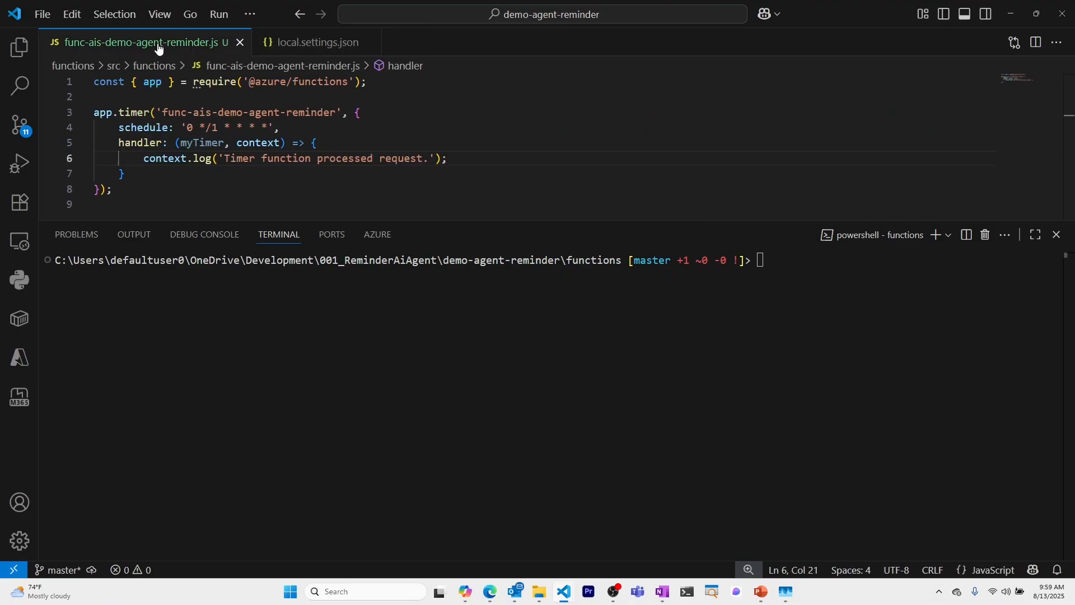
pyautogui.click(285, 130)
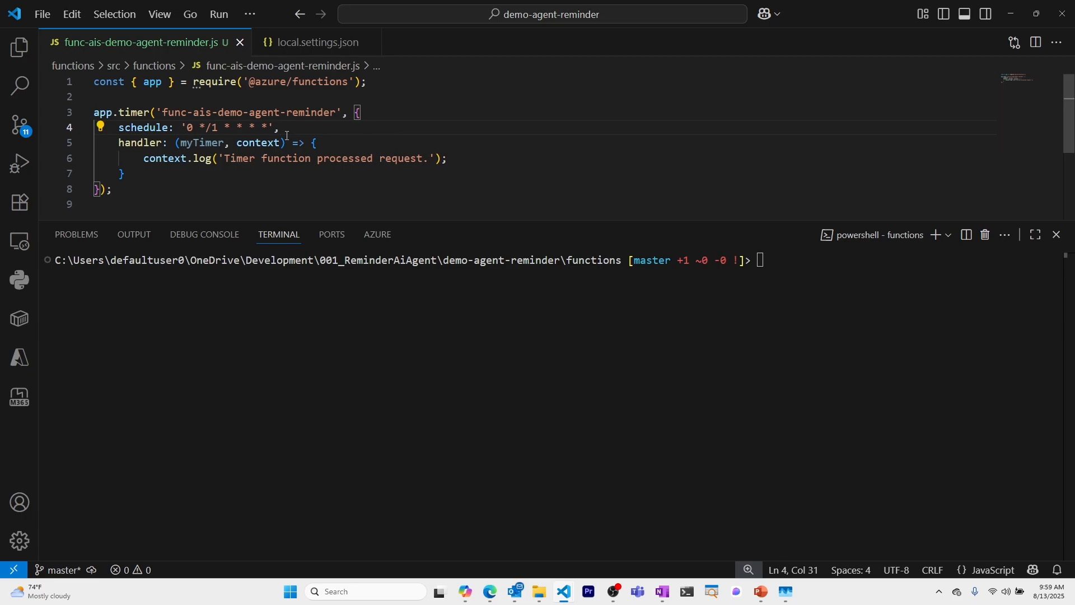
pyautogui.click(561, 325)
pyautogui.write('func')
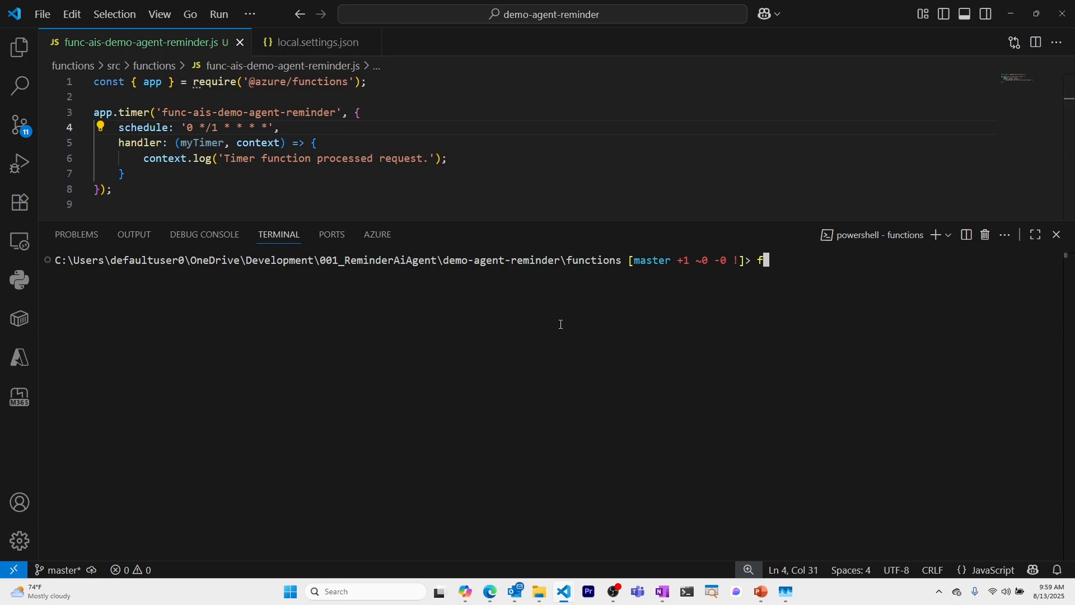
pyautogui.write(' start')
pyautogui.press('Return')
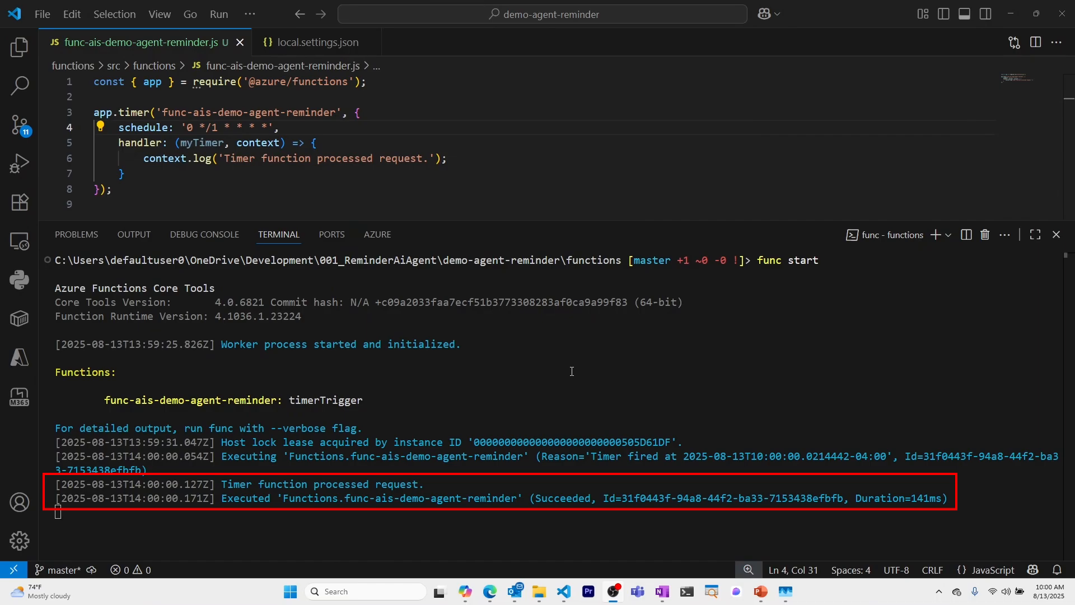
pyautogui.click(572, 331)
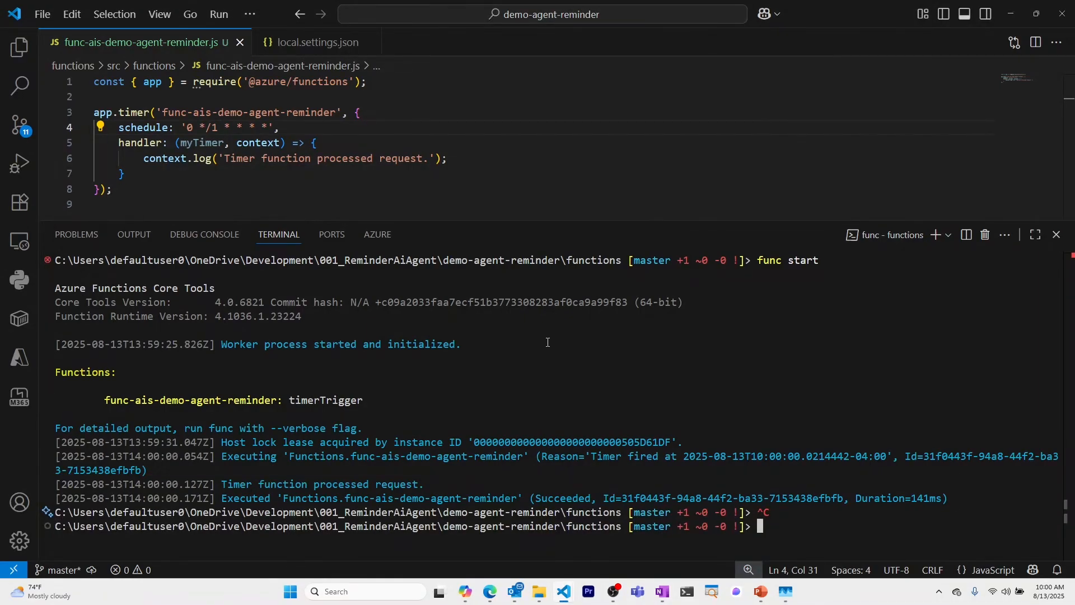
# Hide the terminal, replace all code in func-ais-demo-agent-reminder.js with the copied Cosmos DB reminder code, and save the file.
pyautogui.hotkey('ctrl', 'j')
pyautogui.click(205, 189)
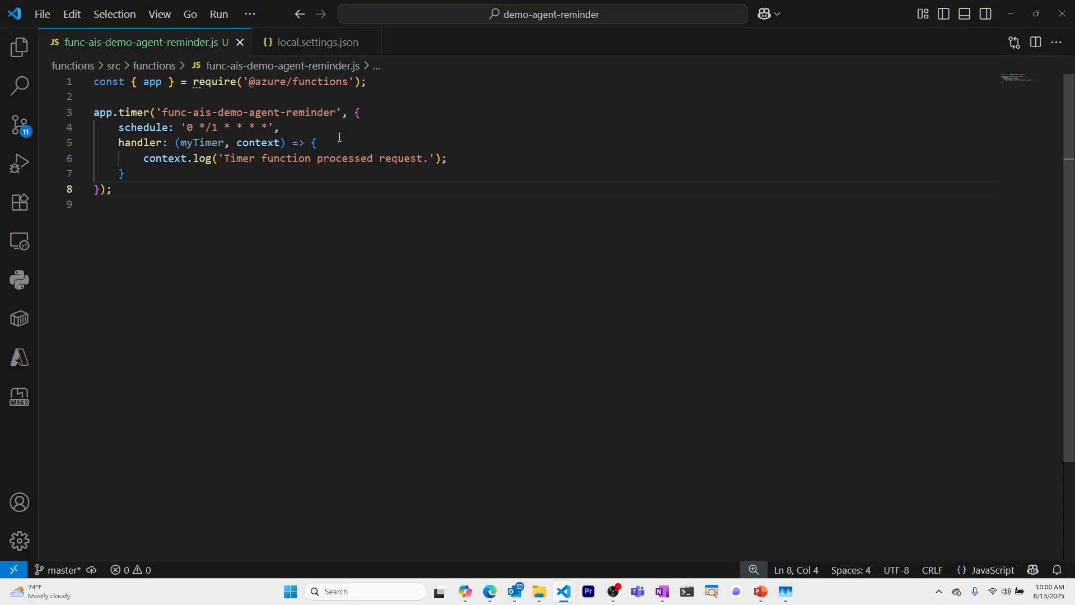
pyautogui.hotkey('ctrl', 'a')
pyautogui.hotkey('ctrl', 'v')
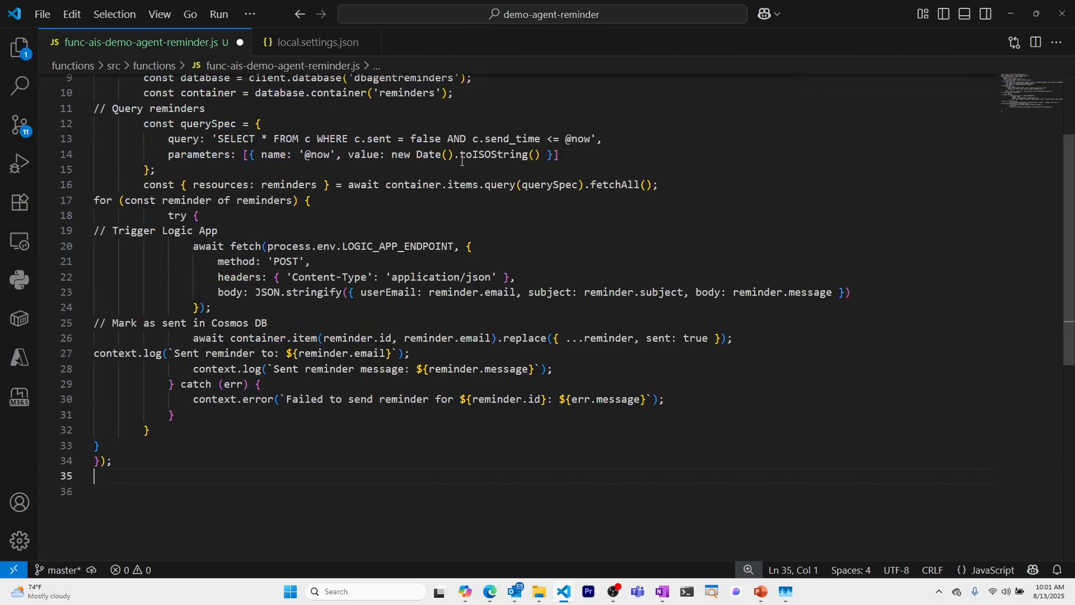
pyautogui.scroll(3, 402, 241)
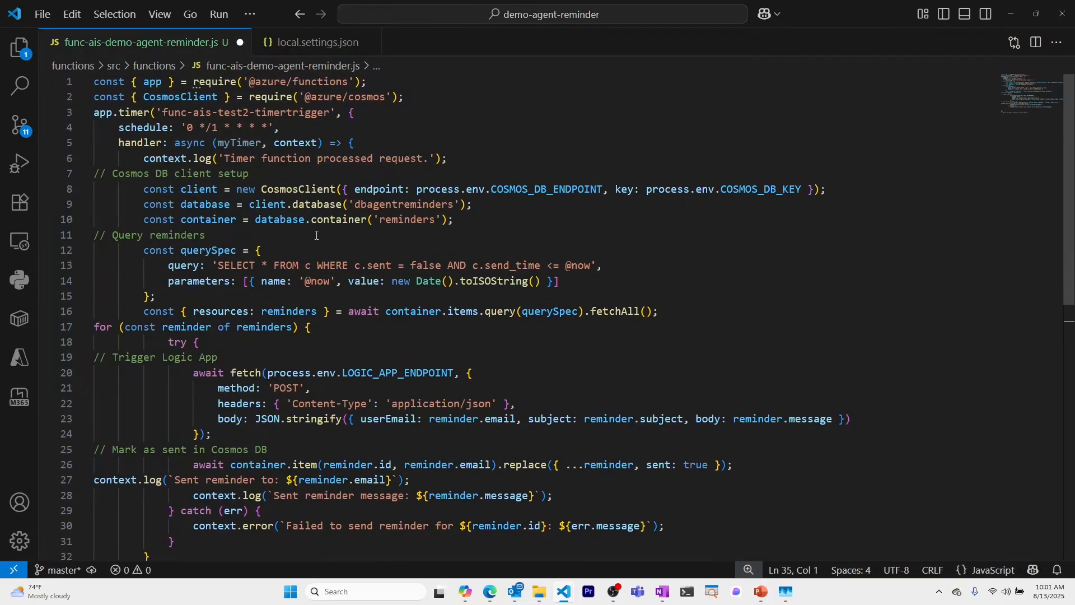
pyautogui.hotkey('ctrl', 's')
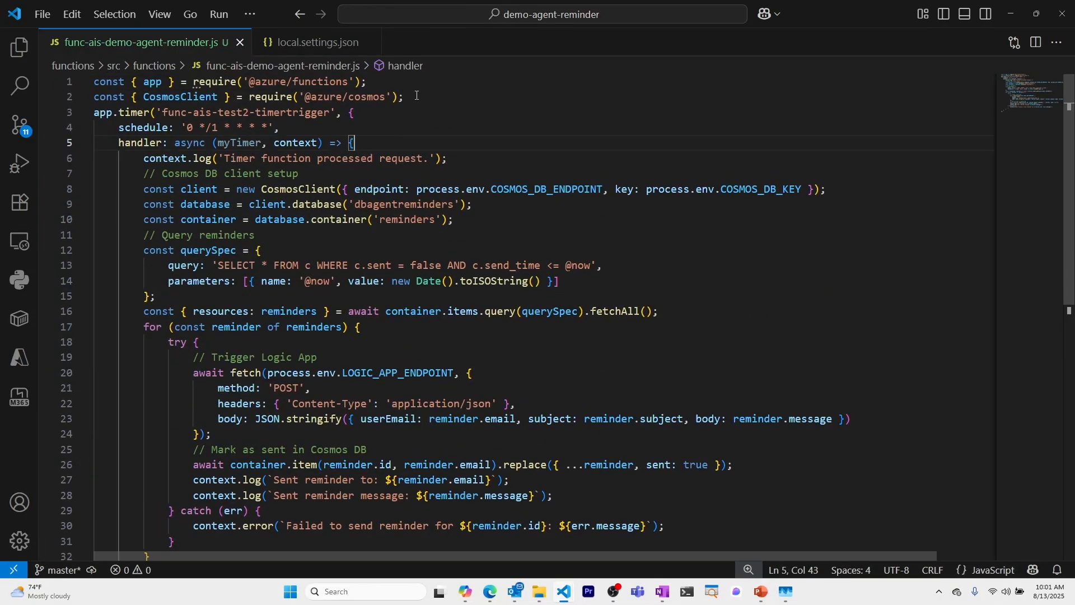
# Insert blank lines before the timer registration, the Cosmos DB client setup, the reminder query, the fetchAll call and the for loop.
pyautogui.click(465, 101)
pyautogui.press('Return')
pyautogui.press('Down')
pyautogui.press('Down')
pyautogui.press('Down')
pyautogui.press('Down')
pyautogui.press('Down')
pyautogui.press('Down')
pyautogui.press('Down')
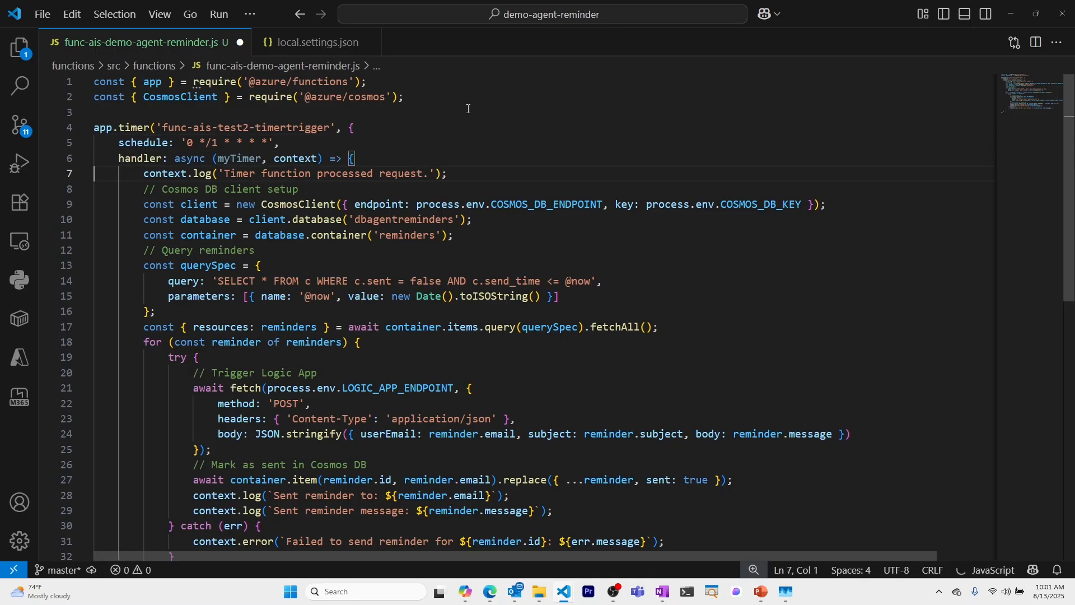
pyautogui.press('Down')
pyautogui.press('Down')
pyautogui.press('Down')
pyautogui.press('Down')
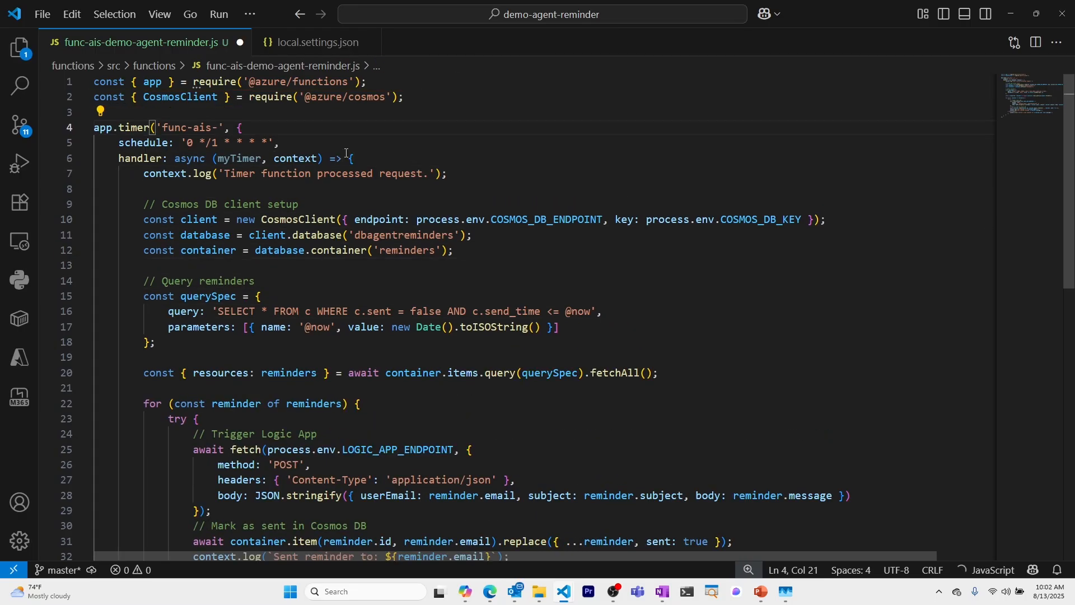
# Rename the timer function to func-ais-demo-agent-reminder, save the file, and review the Cosmos DB setup, reminder query and sending loop.
pyautogui.write('demo-agent-reminder')
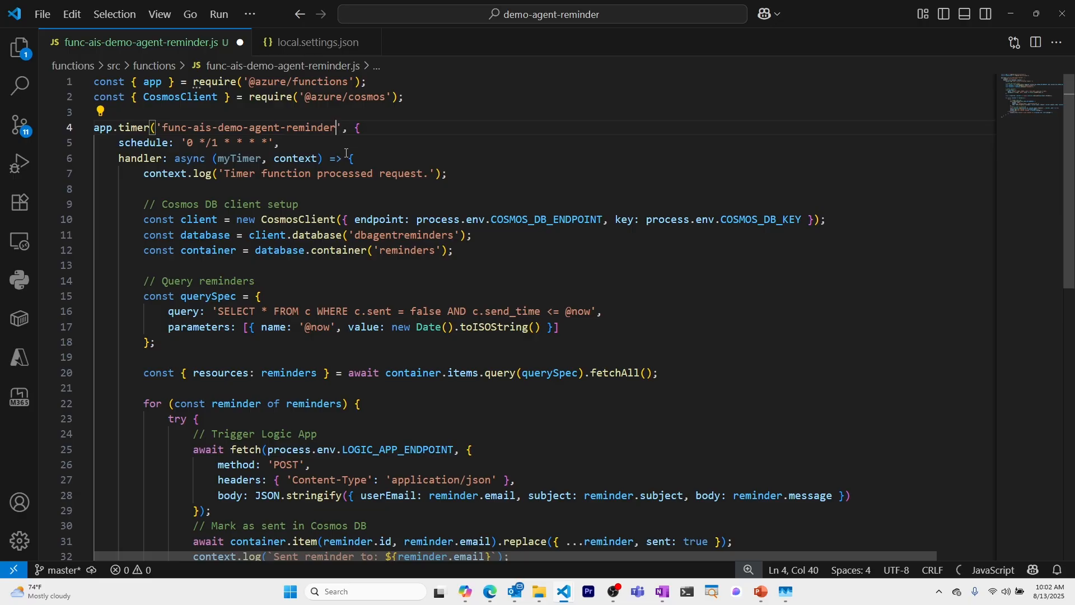
pyautogui.hotkey('ctrl', 's')
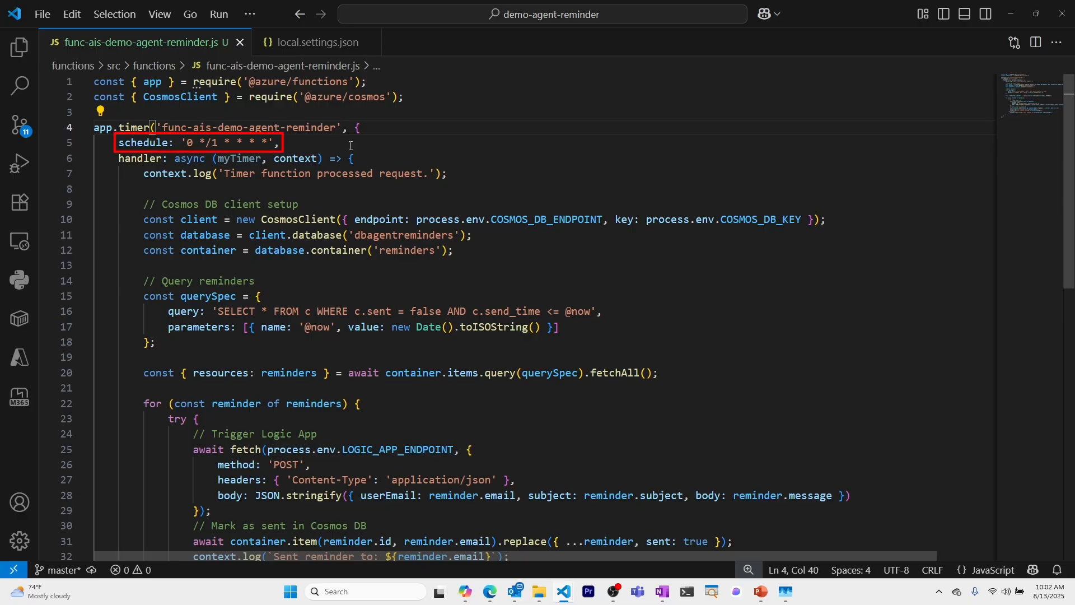
pyautogui.scroll(-1, 414, 143)
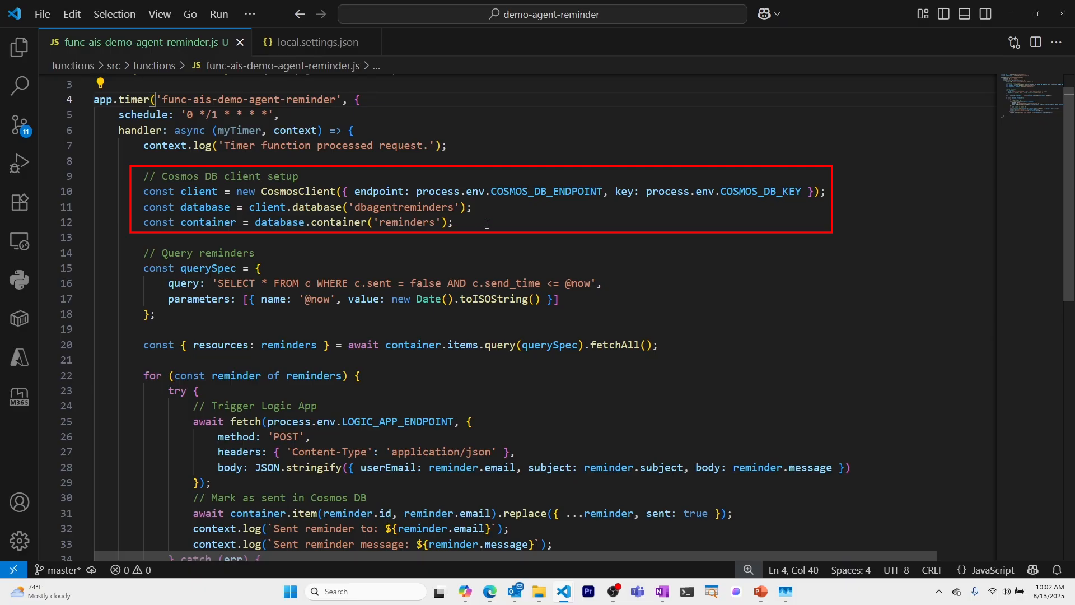
pyautogui.scroll(-1, 487, 224)
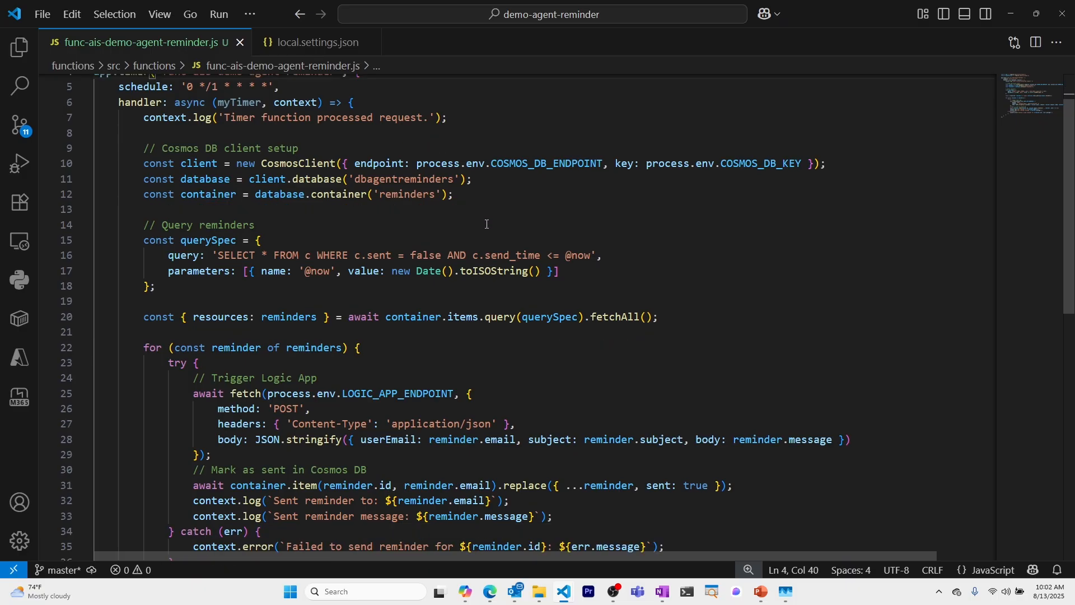
pyautogui.scroll(-1, 486, 224)
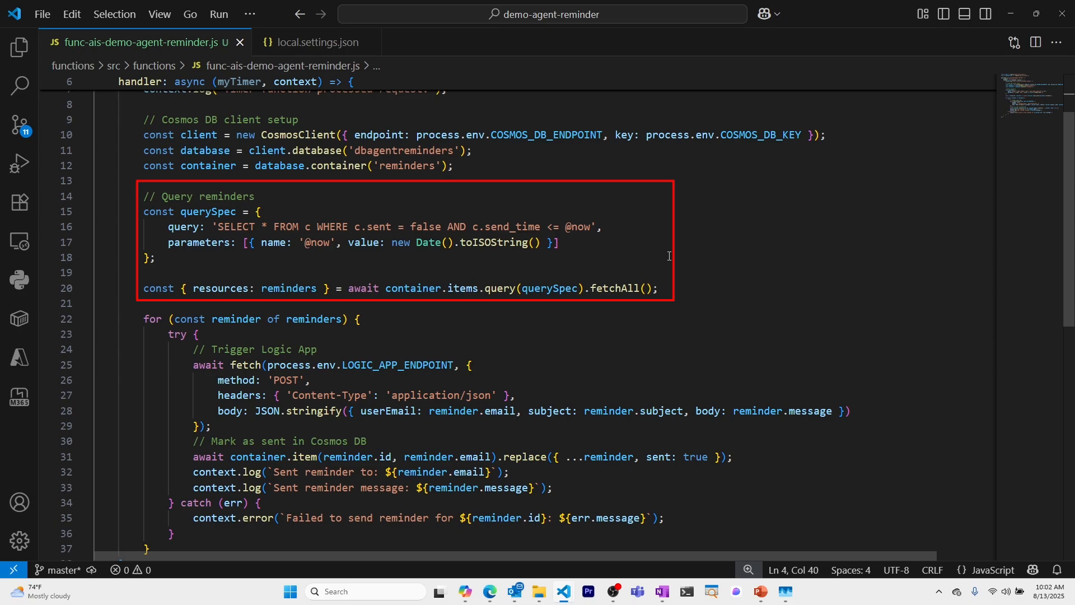
pyautogui.scroll(-2, 669, 255)
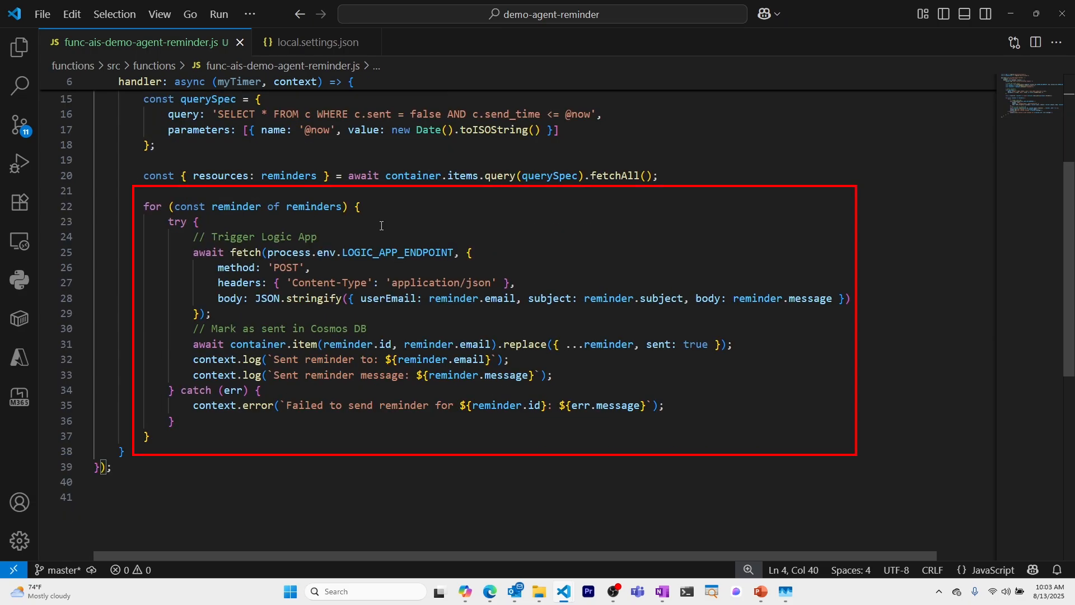
pyautogui.scroll(-1, 523, 252)
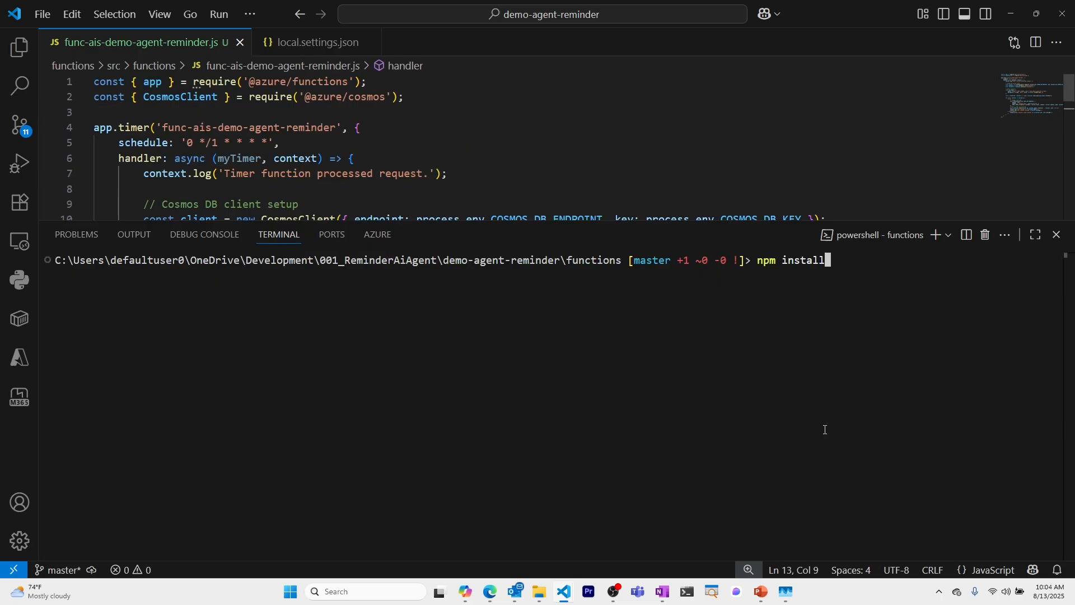
pyautogui.write('@azure/cosmos')
pyautogui.press('Return')
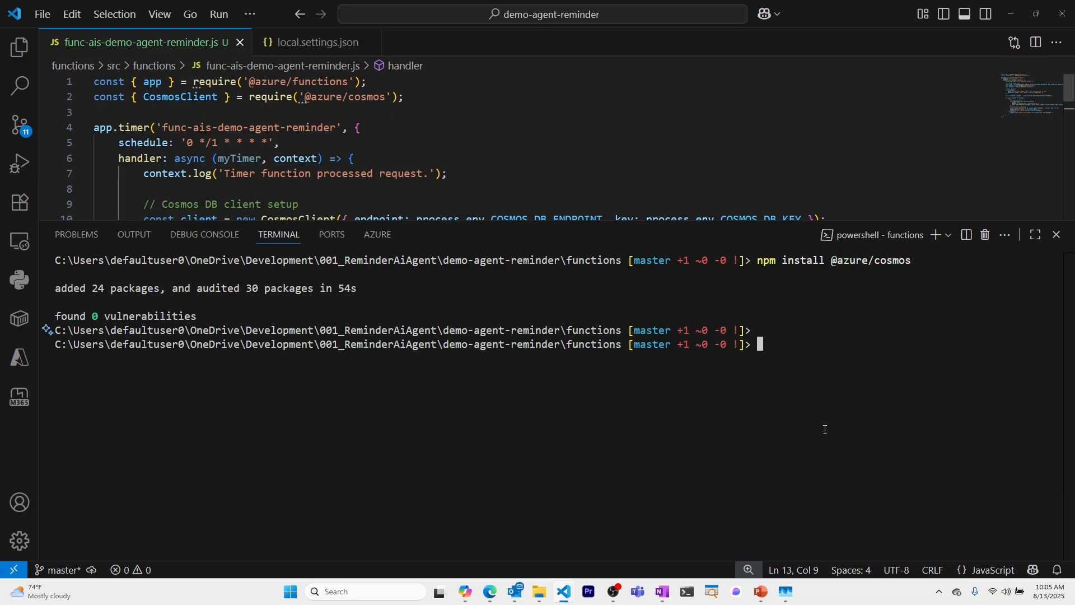
pyautogui.hotkey('ctrl', '`')
# Copy the COSMOS_DB_ENDPOINT variable name from the CosmosClient setup onto a new line above FUNCTIONS_WORKER_RUNTIME in local.settings.json.
pyautogui.tripleClick(562, 220)
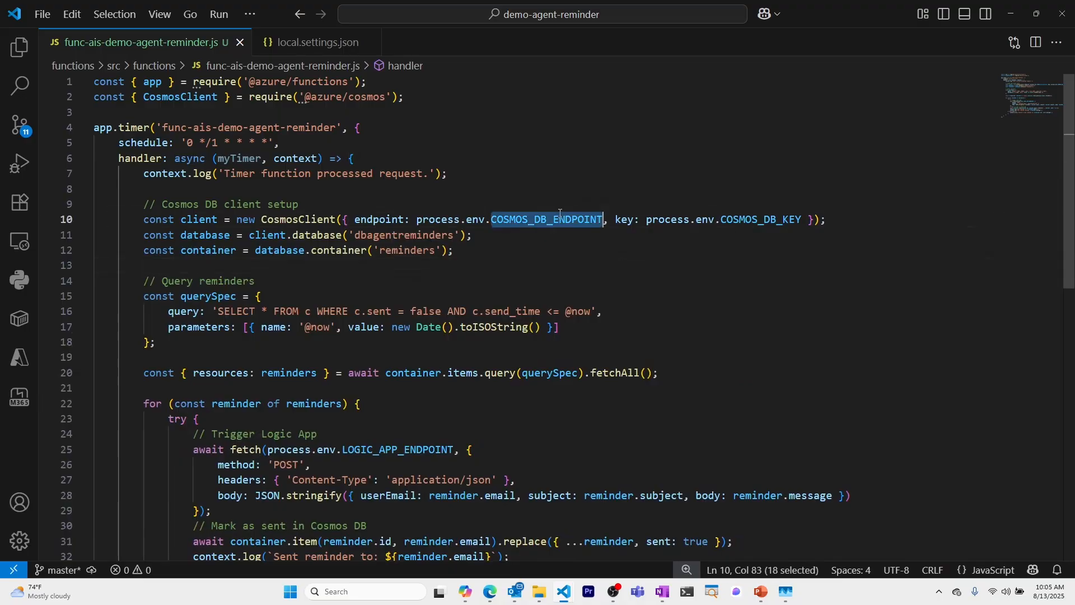
pyautogui.doubleClick(562, 220)
pyautogui.hotkey('ctrl', 'c')
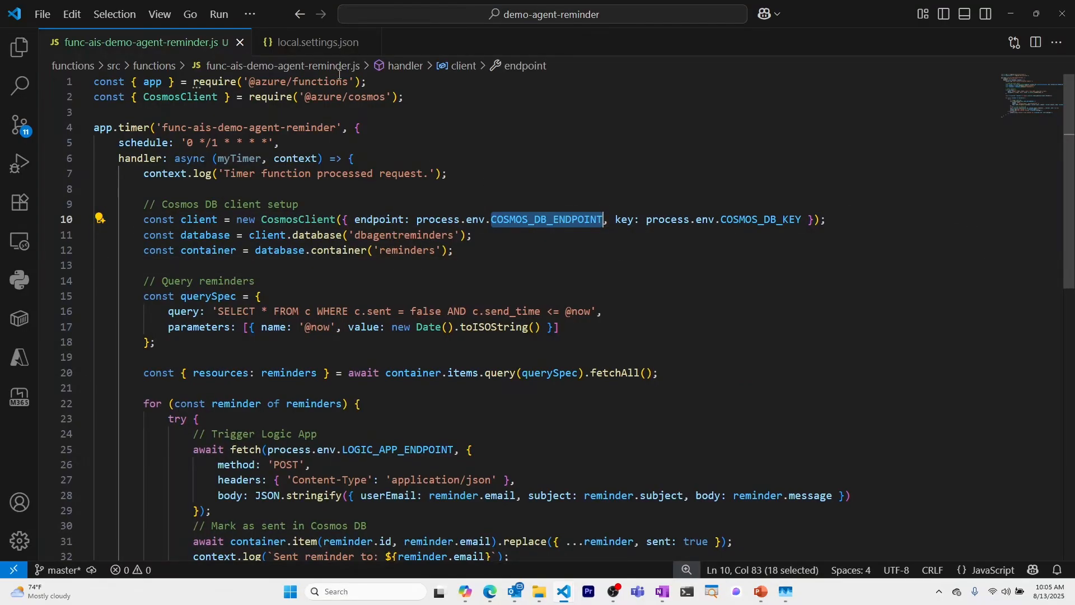
pyautogui.click(325, 46)
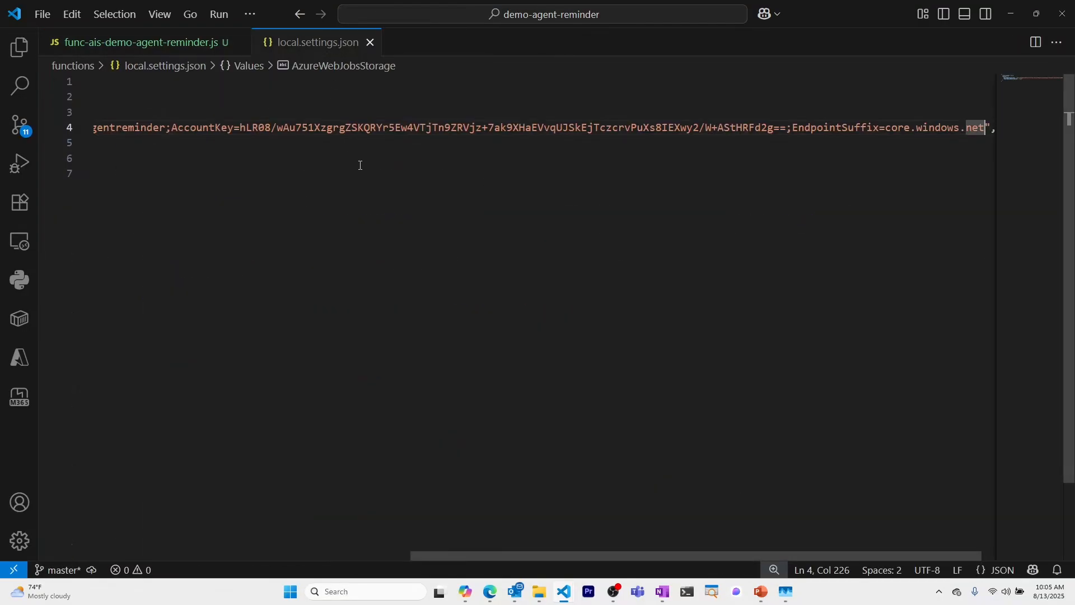
pyautogui.press('Down')
pyautogui.press('Down')
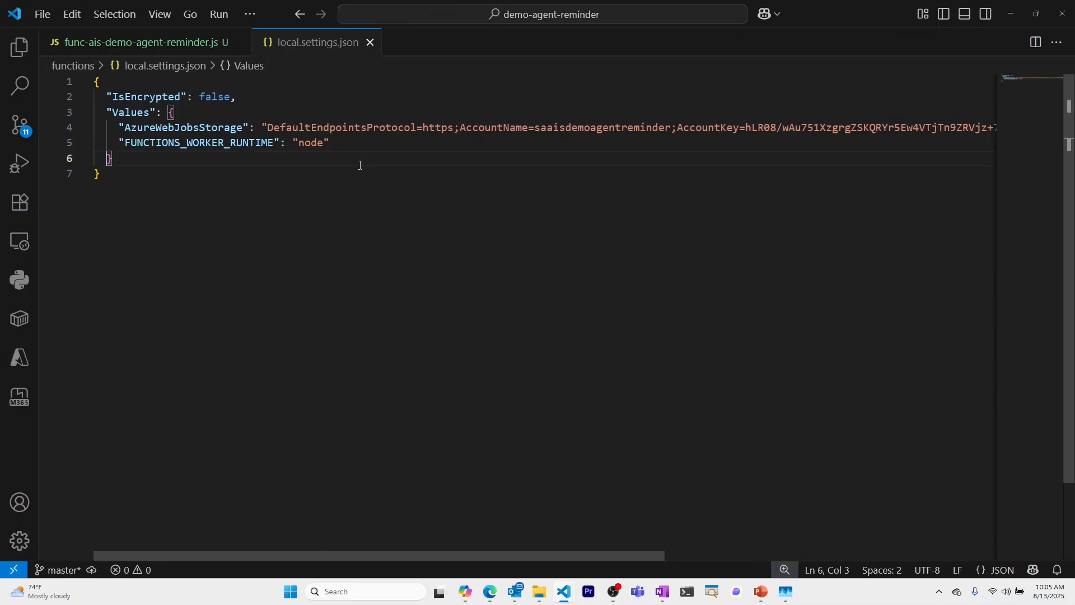
pyautogui.press('Up')
pyautogui.press('Home')
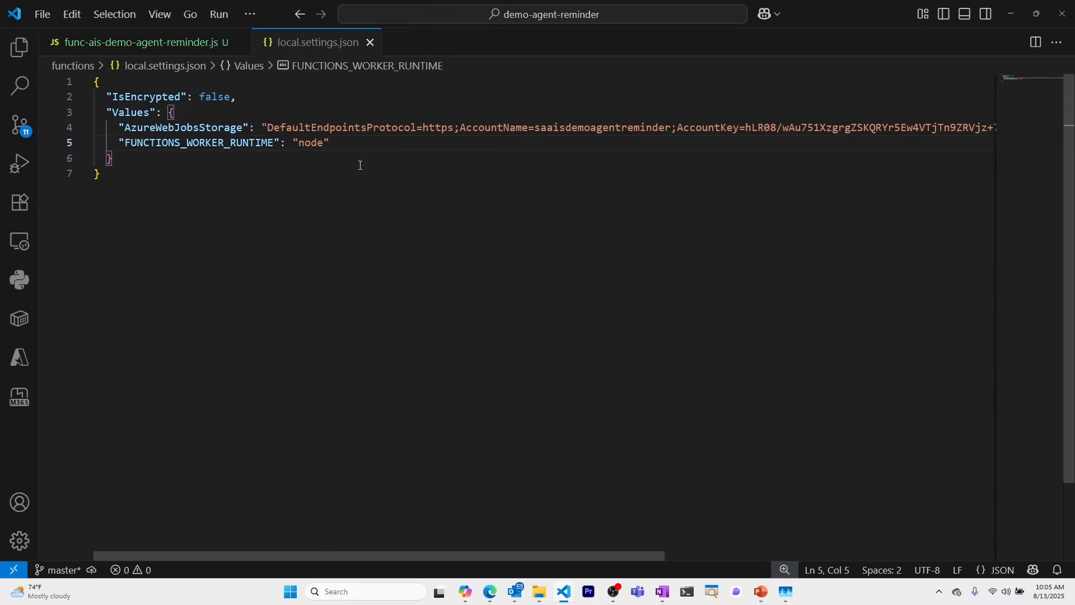
pyautogui.press('Return')
pyautogui.press('Up')
pyautogui.hotkey('ctrl', 'v')
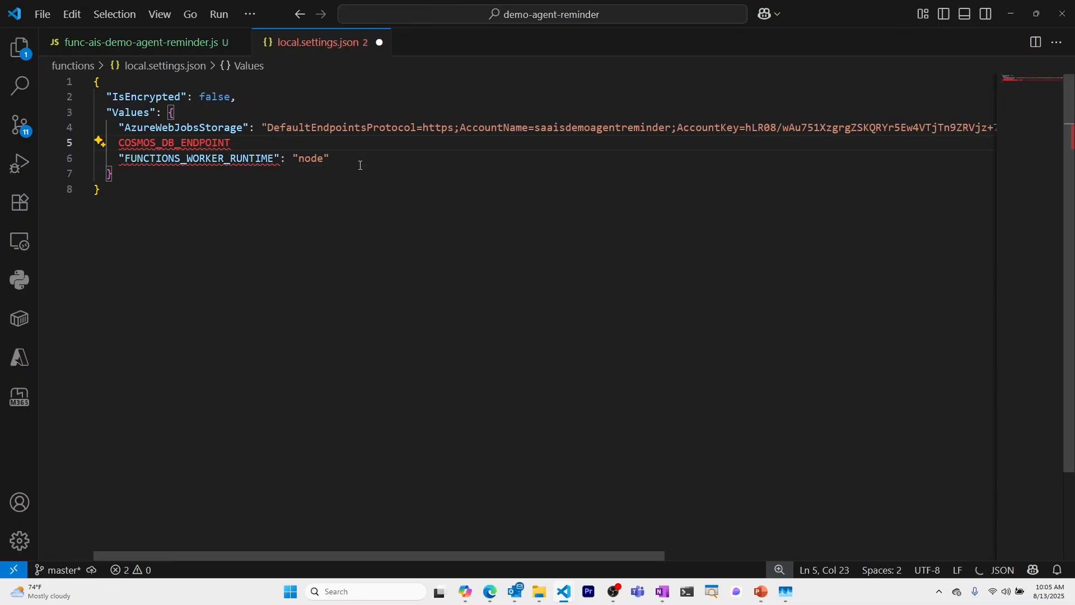
# Complete the COSMOS_DB_ENDPOINT setting and add COSMOS_DB_KEY beneath it by accepting the suggested placeholder values.
pyautogui.write('"')
pyautogui.press('Home')
pyautogui.press('Home')
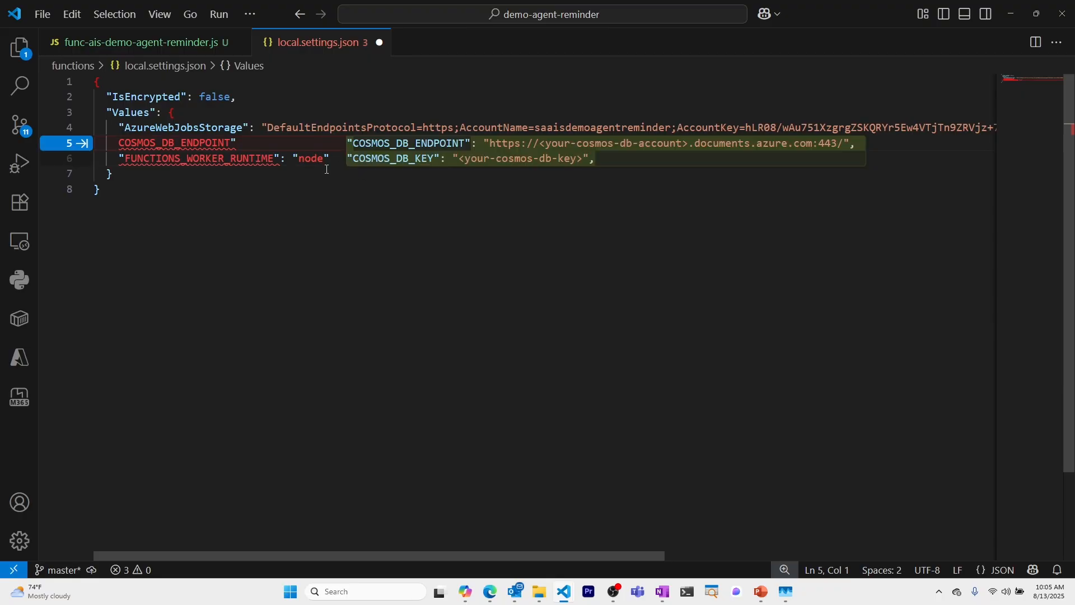
pyautogui.press('Tab')
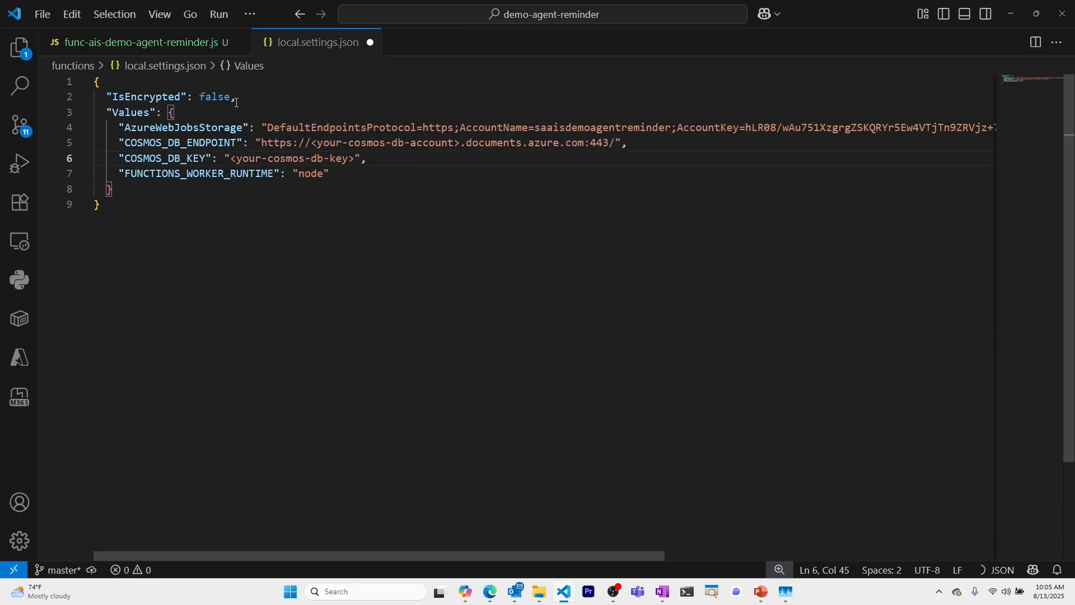
# Compare the variable names in func-ais-demo-agent-reminder.js with the settings, and copy LOGIC_APP_ENDPOINT from the fetch call.
pyautogui.click(159, 53)
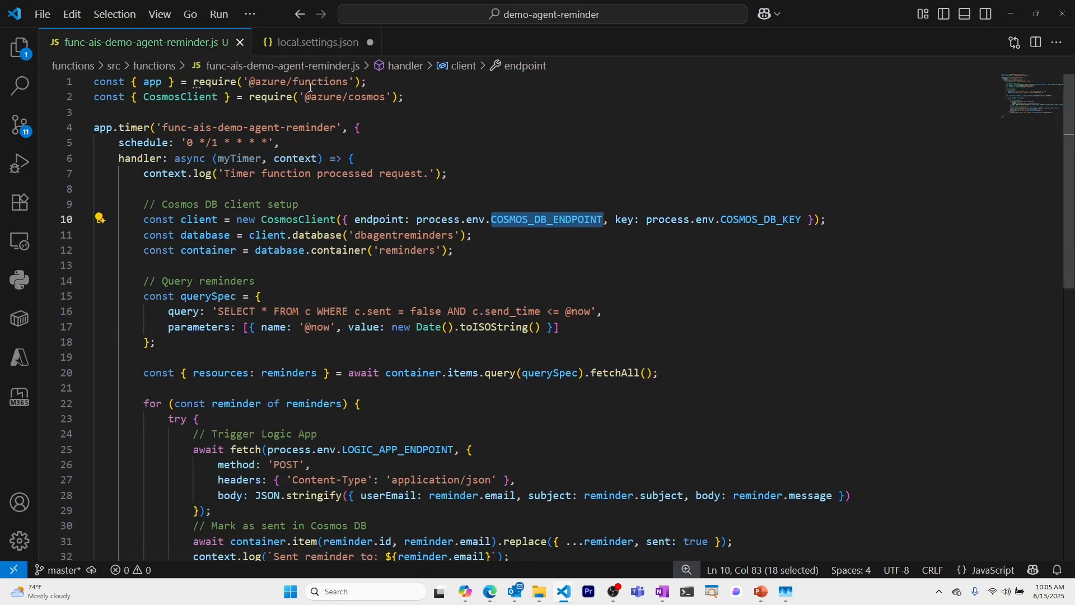
pyautogui.click(311, 45)
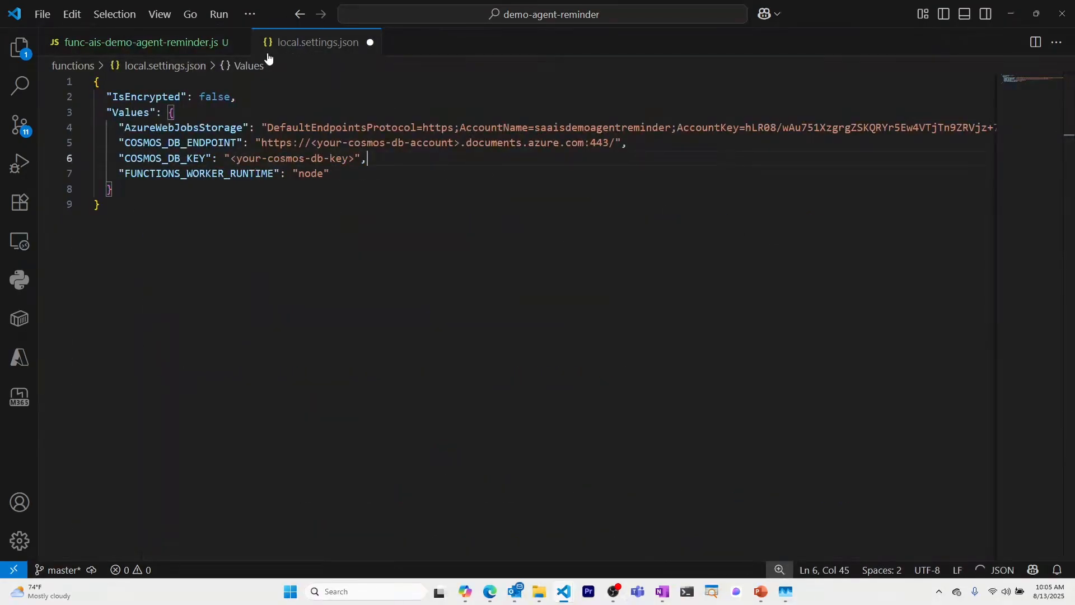
pyautogui.click(162, 49)
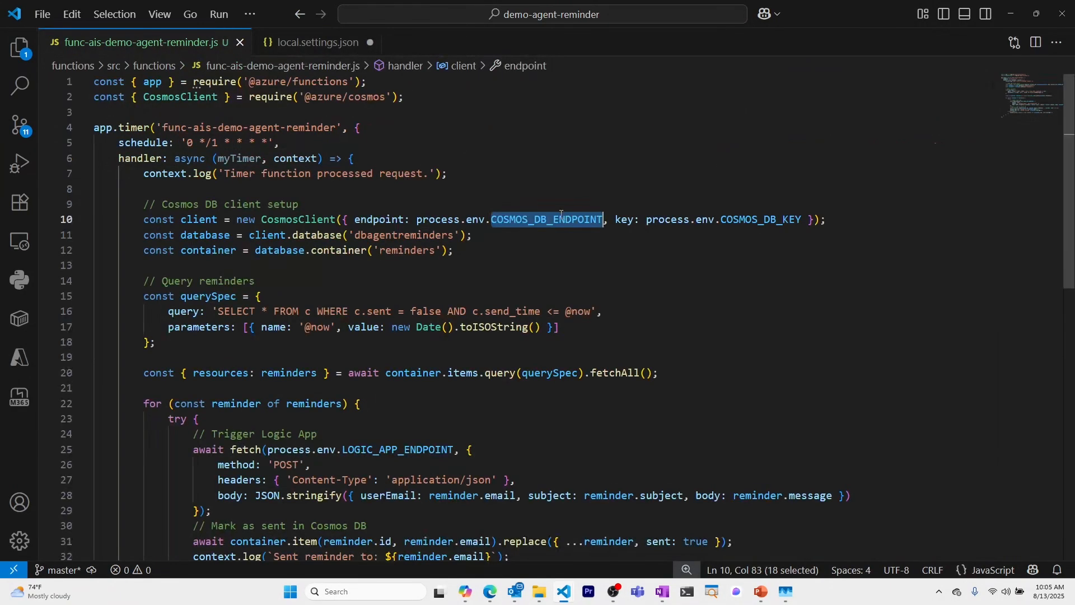
pyautogui.click(492, 240)
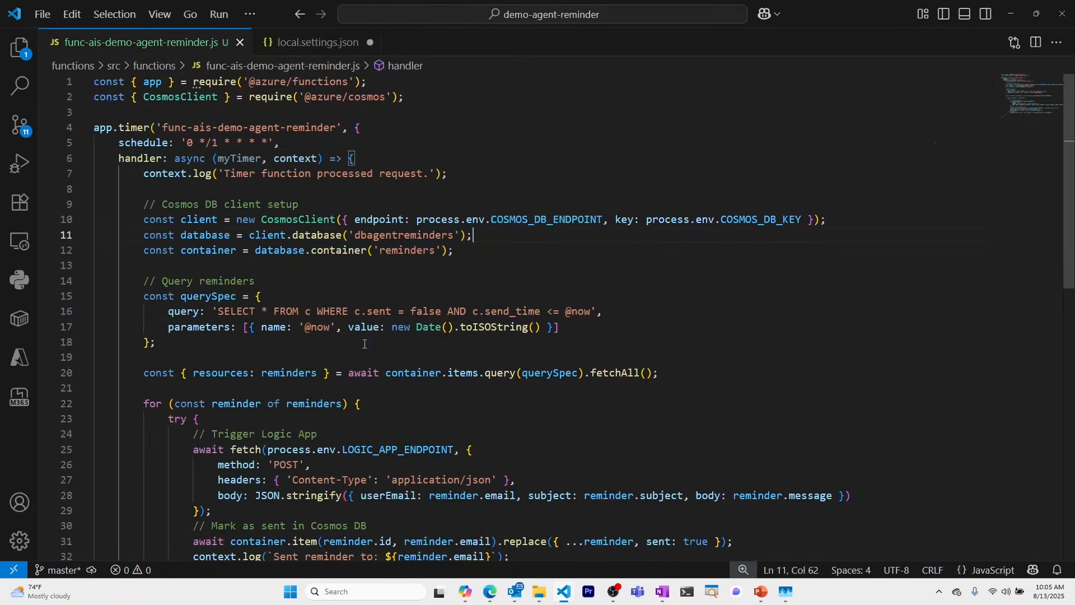
pyautogui.scroll(-3, 365, 344)
pyautogui.doubleClick(408, 340)
pyautogui.hotkey('ctrl', 'c')
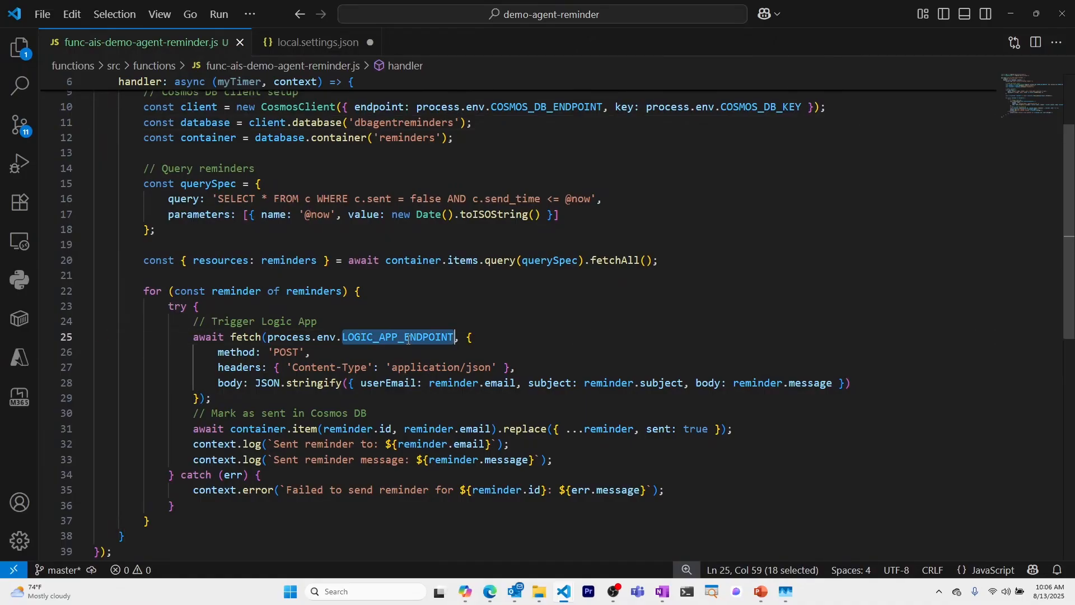
# Add a LOGIC_APP_ENDPOINT setting with the placeholder <your-logic-app-endpoint> below COSMOS_DB_KEY in local.settings.json, and save the file.
pyautogui.click(313, 43)
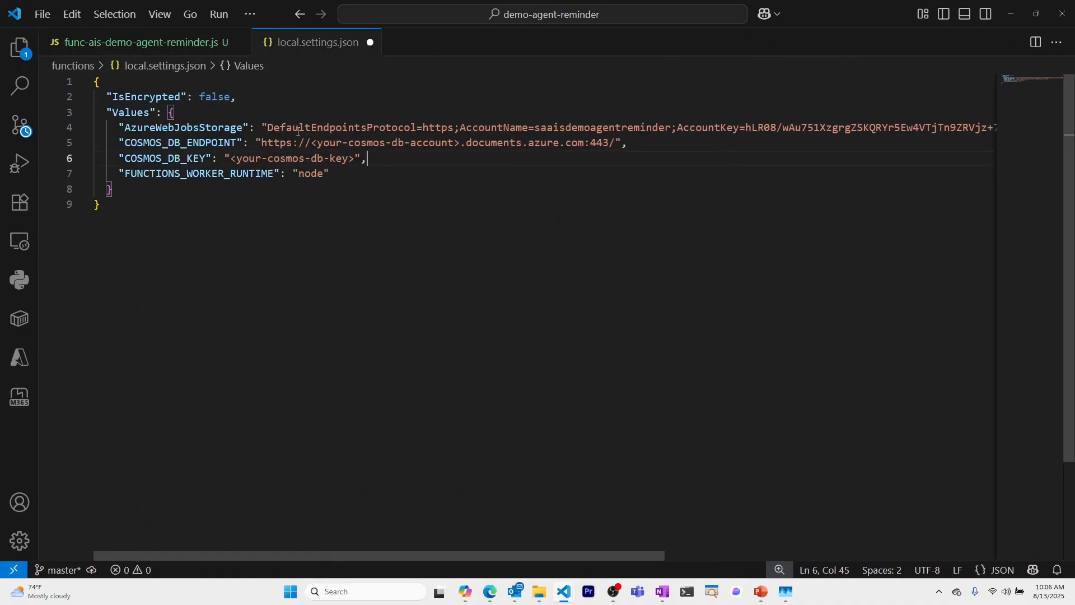
pyautogui.press('Return')
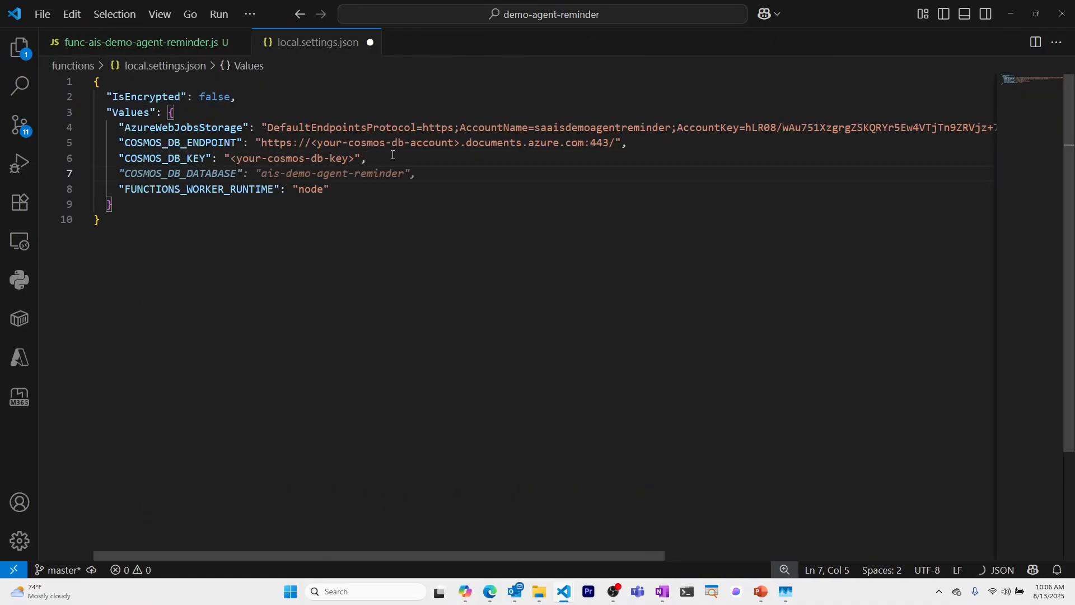
pyautogui.write('"')
pyautogui.hotkey('ctrl', 'v')
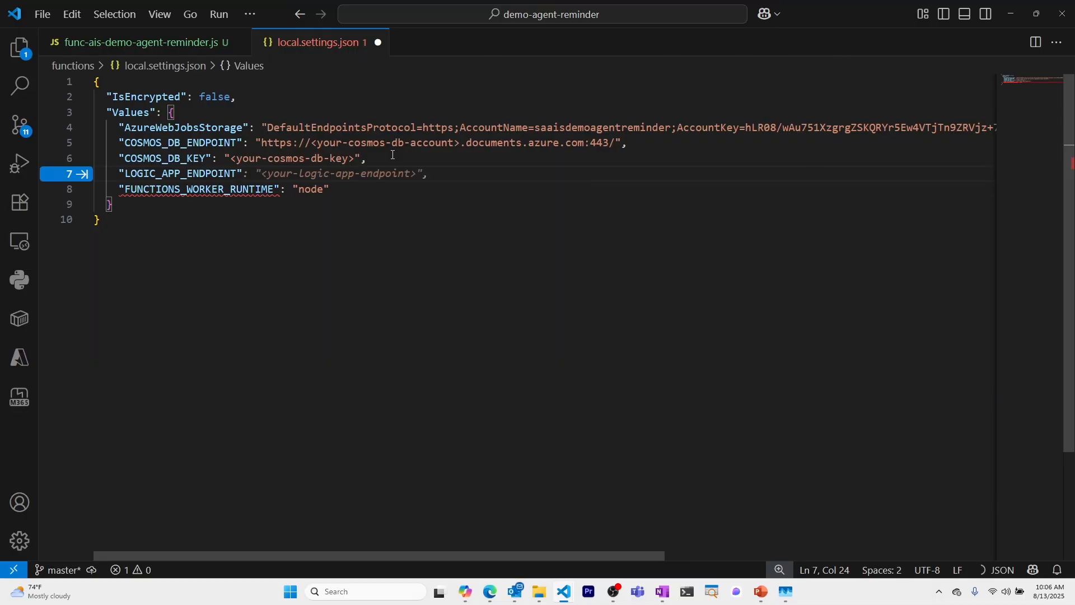
pyautogui.press('Tab')
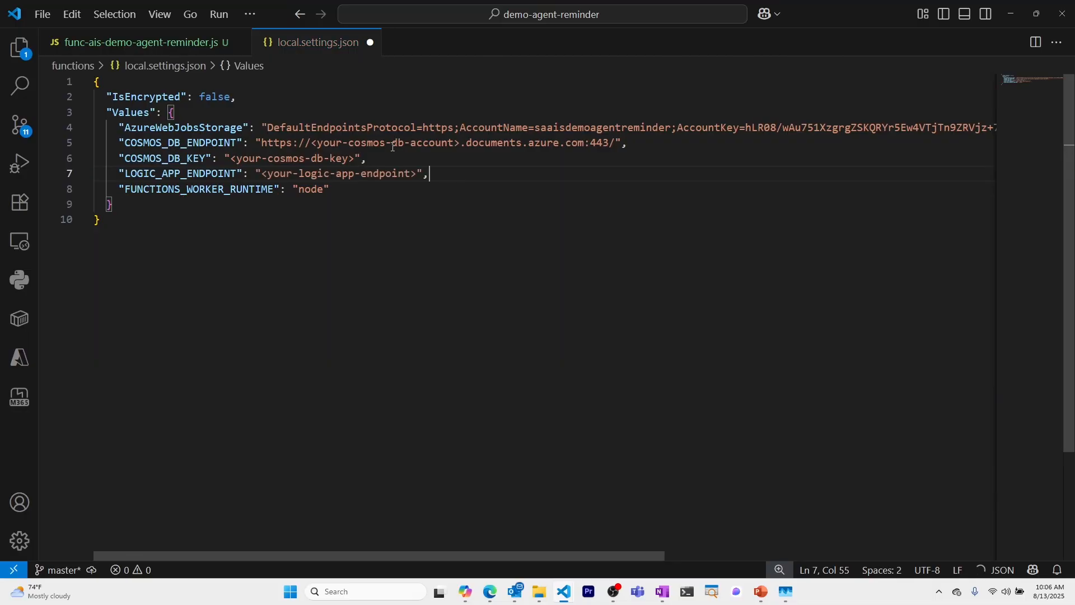
pyautogui.click(393, 145)
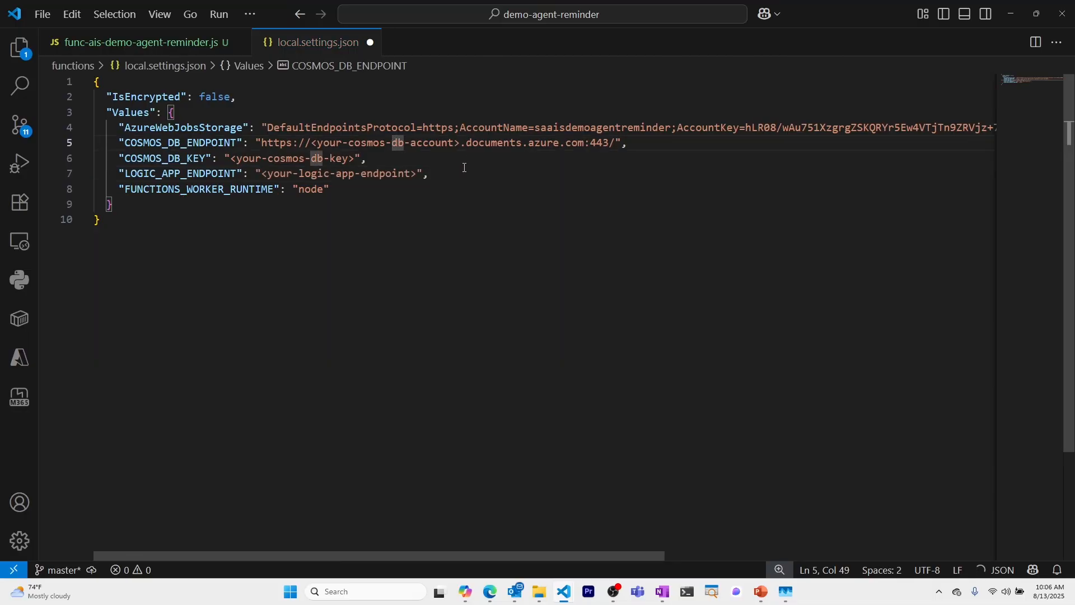
pyautogui.hotkey('ctrl', 's')
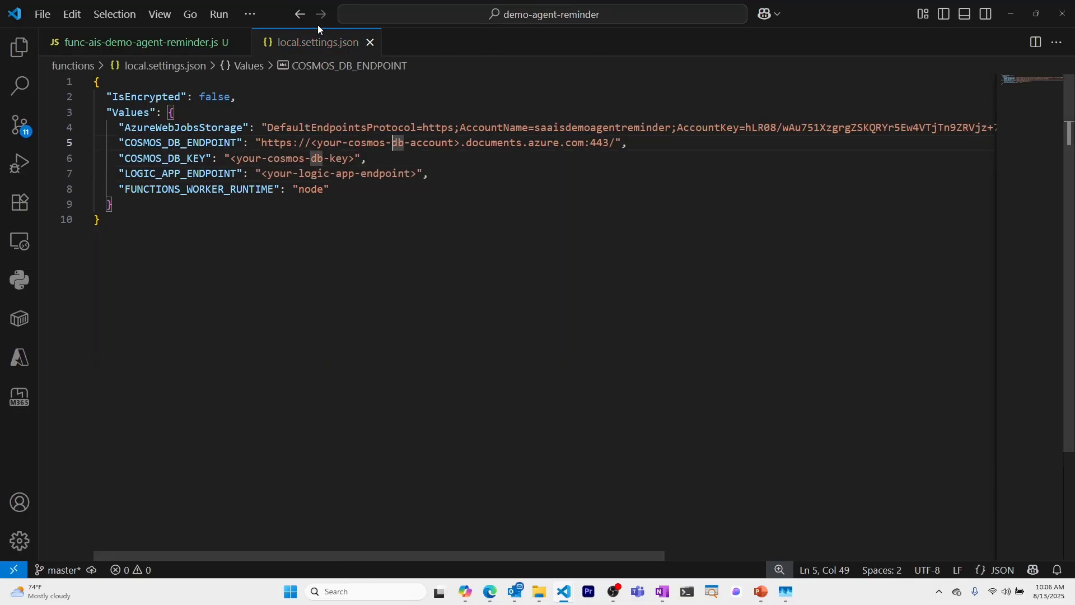
# Review the environment variable references in func-ais-demo-agent-reminder.js against the entries in local.settings.json.
pyautogui.click(175, 49)
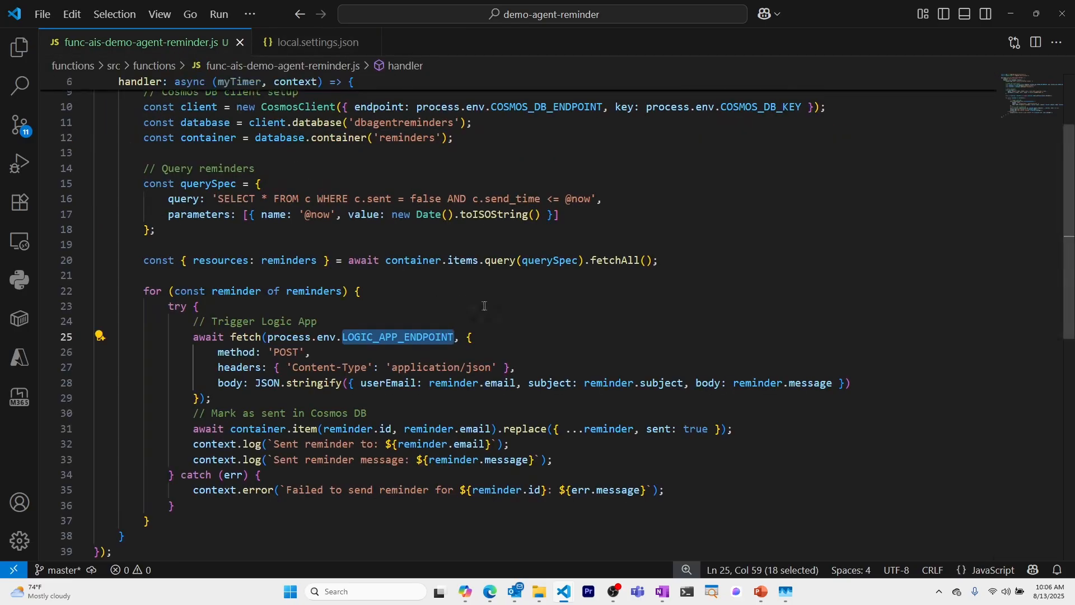
pyautogui.scroll(2, 387, 352)
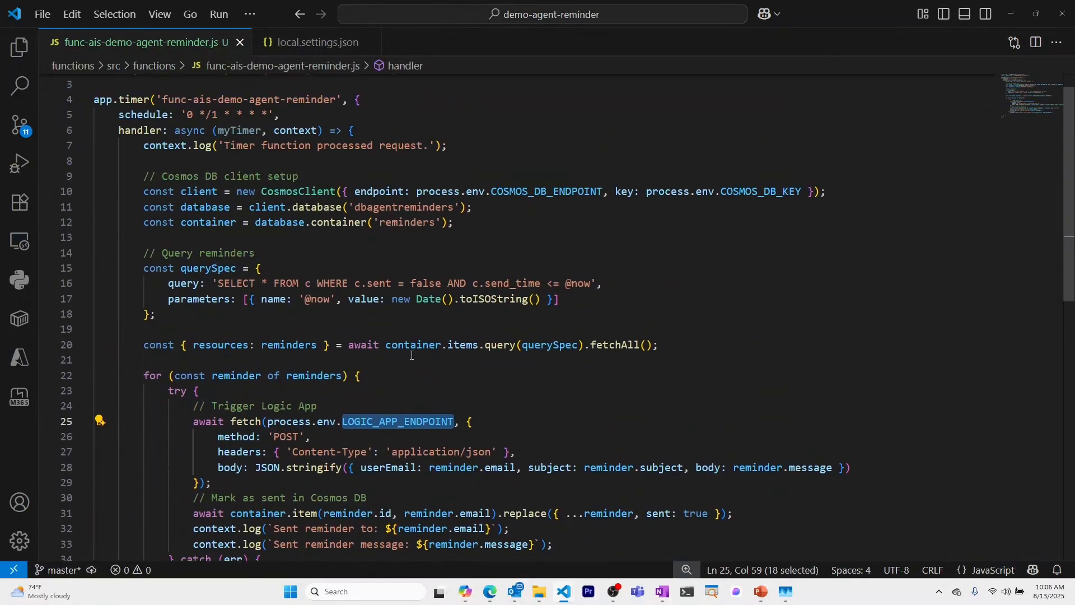
pyautogui.scroll(1, 392, 403)
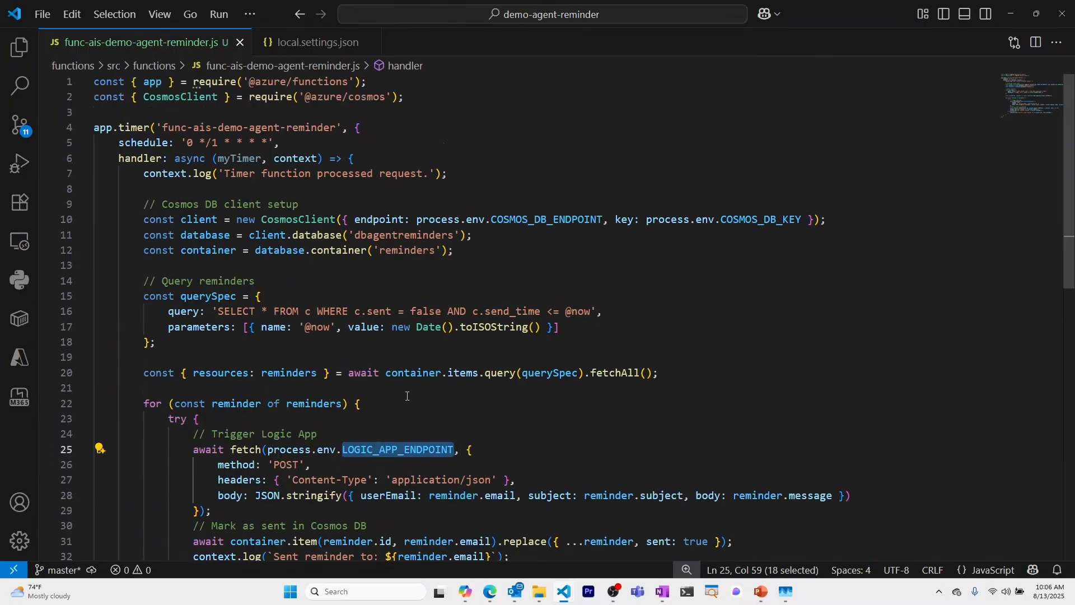
pyautogui.click(318, 44)
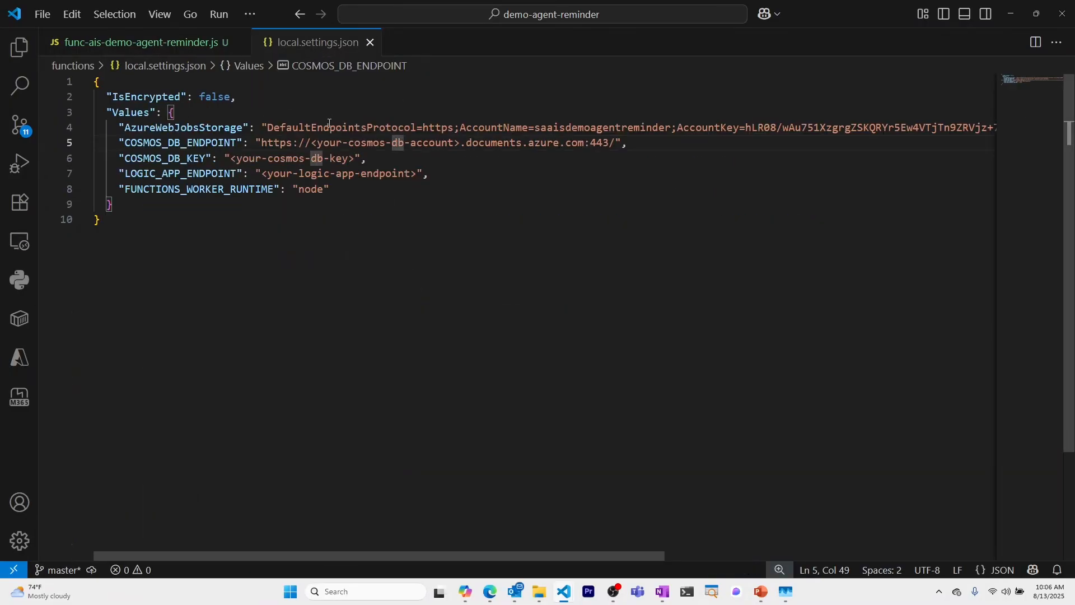
pyautogui.doubleClick(442, 144)
# Switch to the Azure portal and copy the HTTP URL of the "When a HTTP request is received" trigger in the la-ais-demo-reminderagent logic app.
pyautogui.moveTo(491, 588)
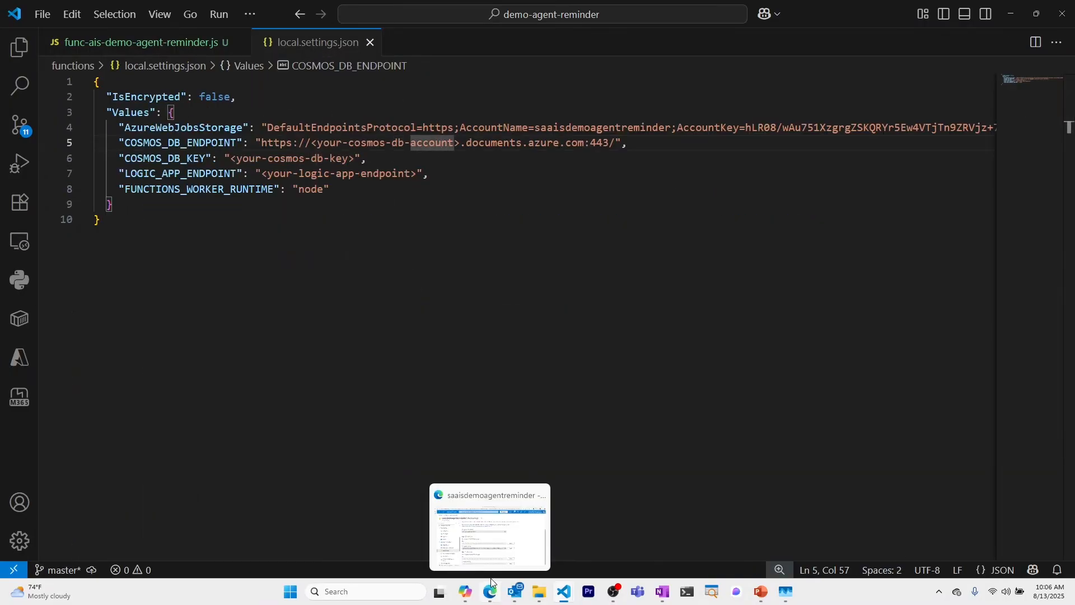
pyautogui.click(487, 530)
pyautogui.scroll(5, 173, 235)
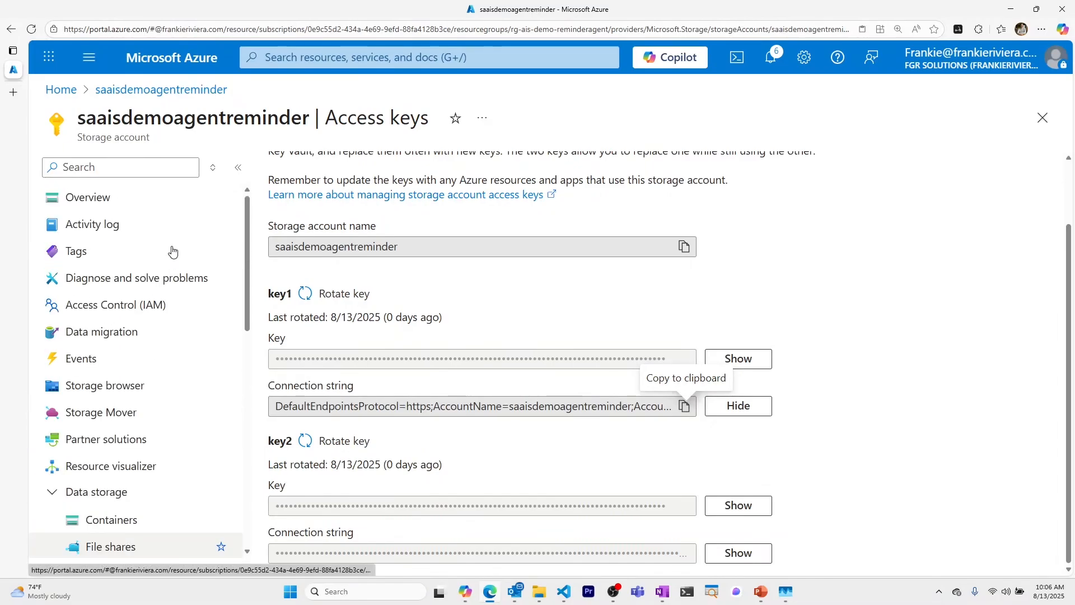
pyautogui.click(101, 198)
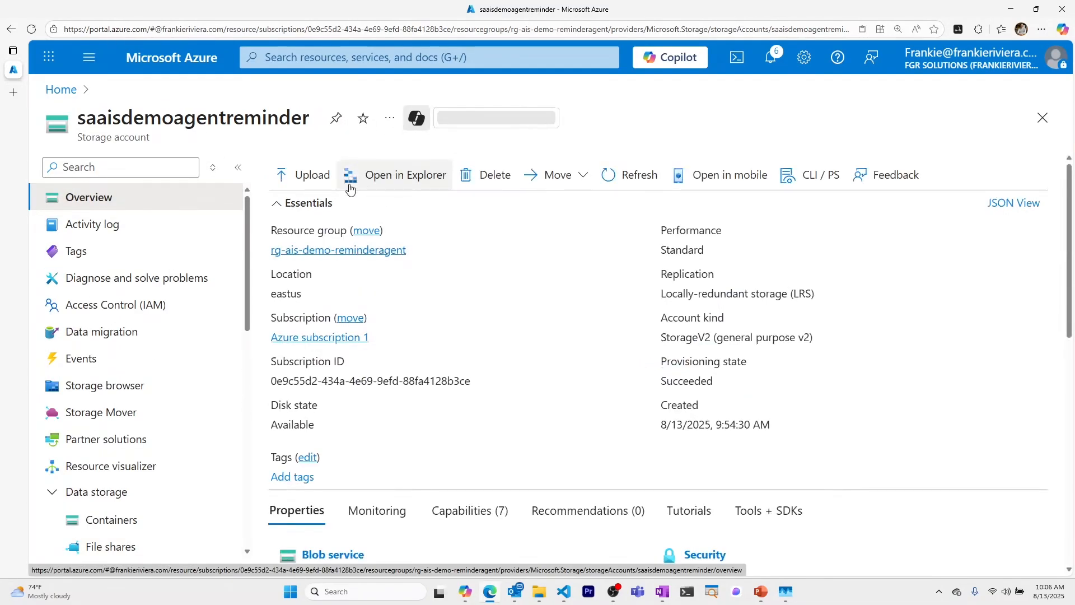
pyautogui.click(361, 250)
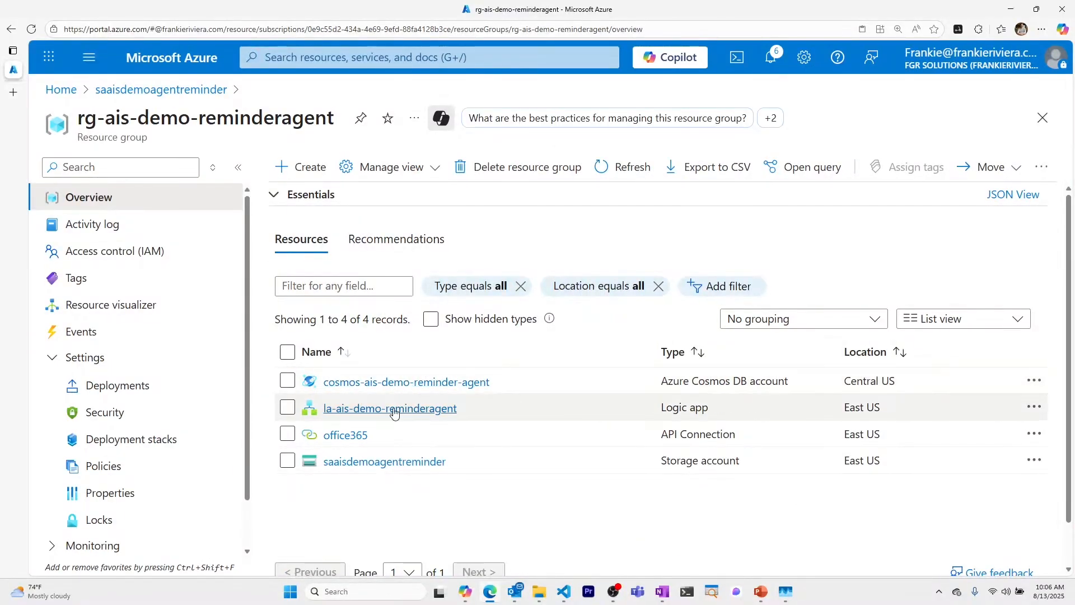
pyautogui.click(393, 411)
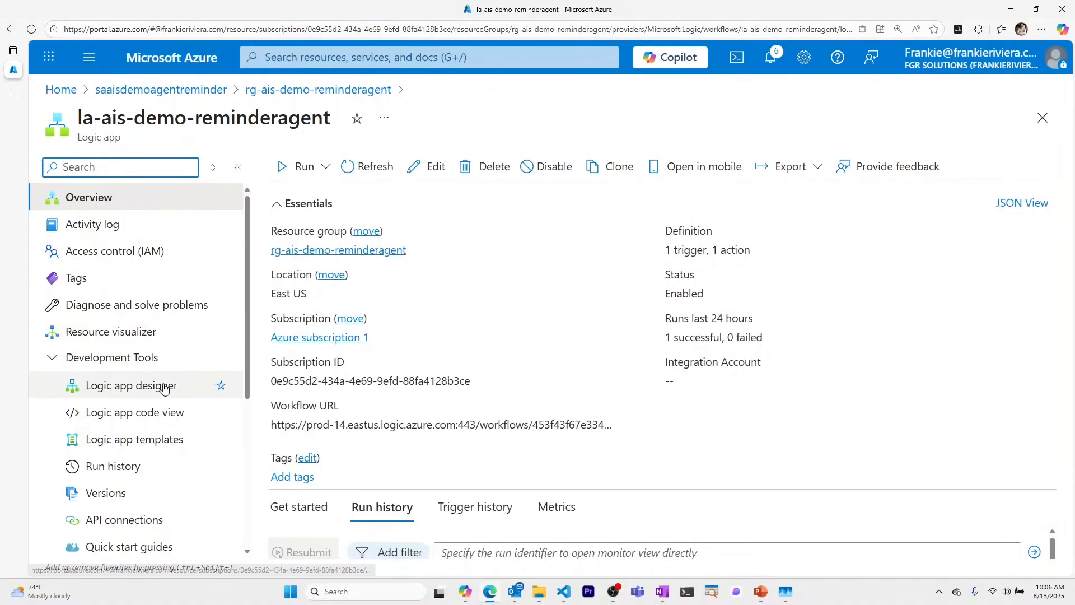
pyautogui.click(156, 389)
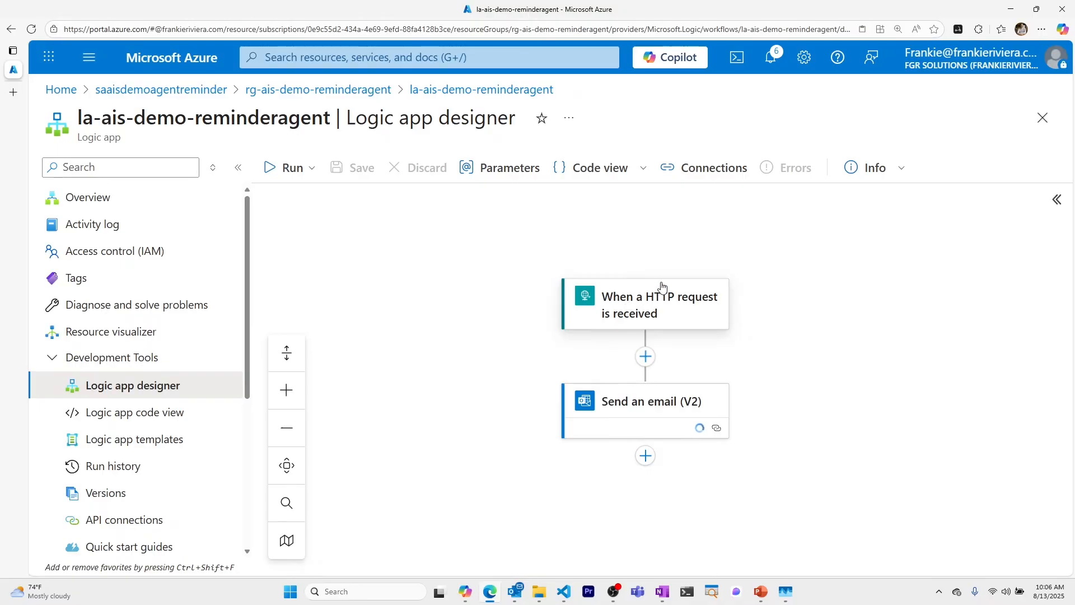
pyautogui.click(660, 297)
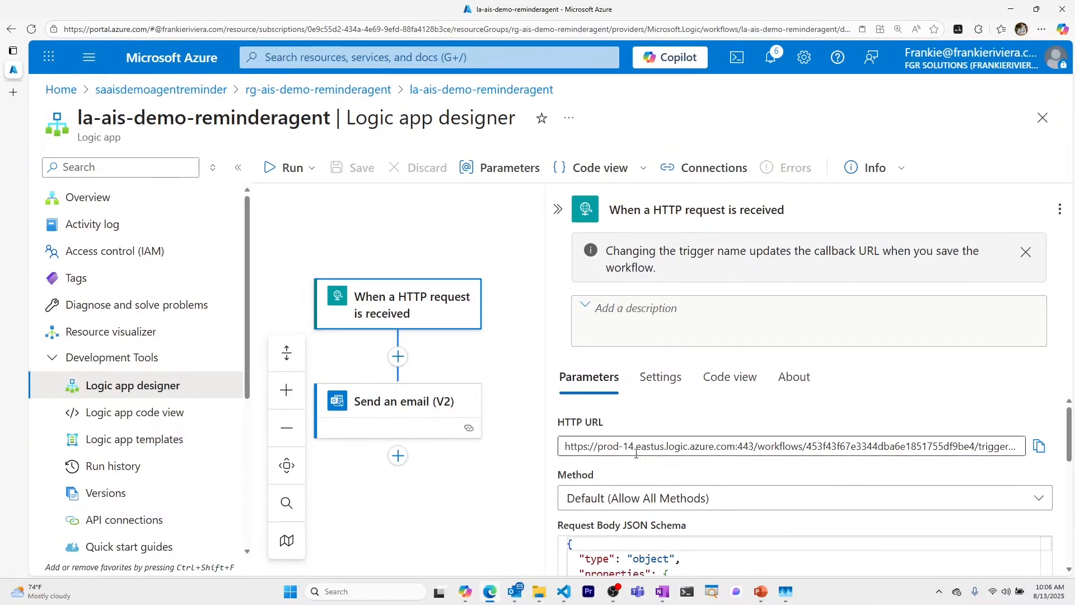
pyautogui.click(1039, 445)
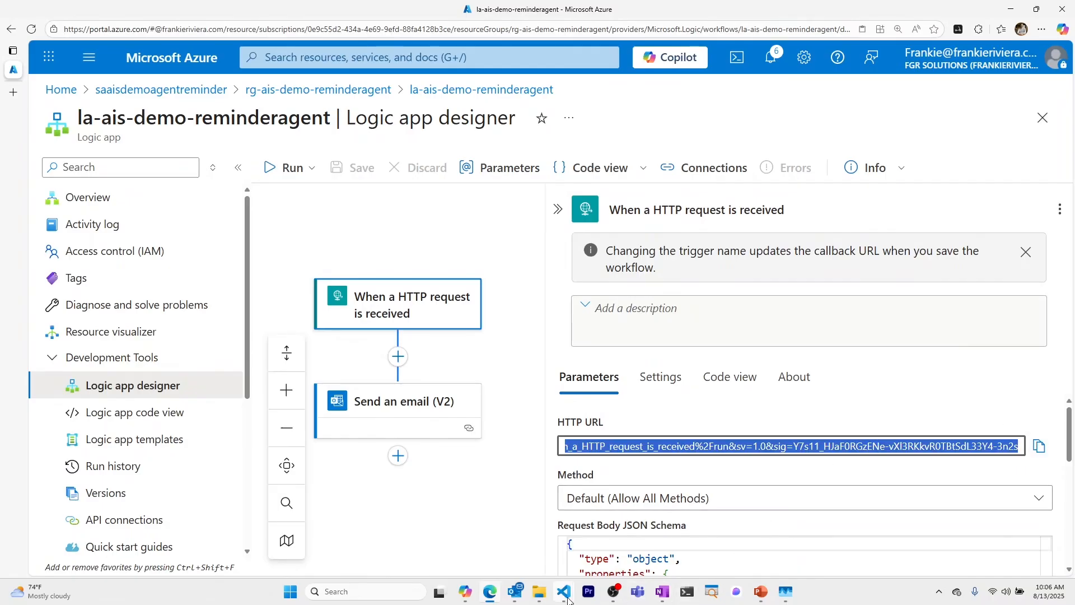
# Switch to VS Code, replace the LOGIC_APP_ENDPOINT placeholder in local.settings.json with the copied signed trigger URL, and save the file.
pyautogui.moveTo(564, 591)
pyautogui.click(558, 539)
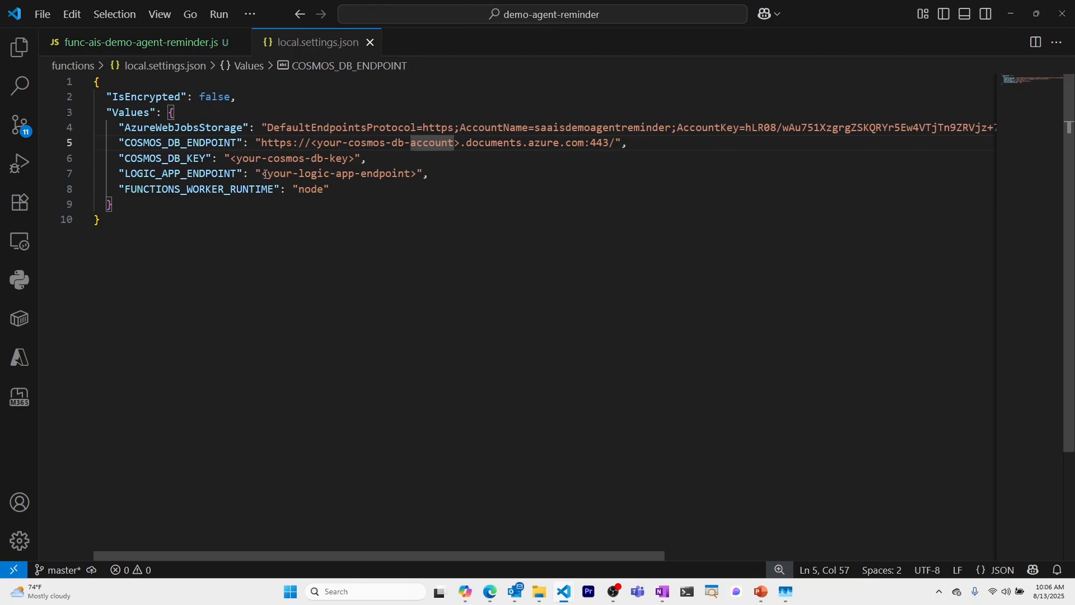
pyautogui.moveTo(265, 174); pyautogui.dragTo(413, 172)
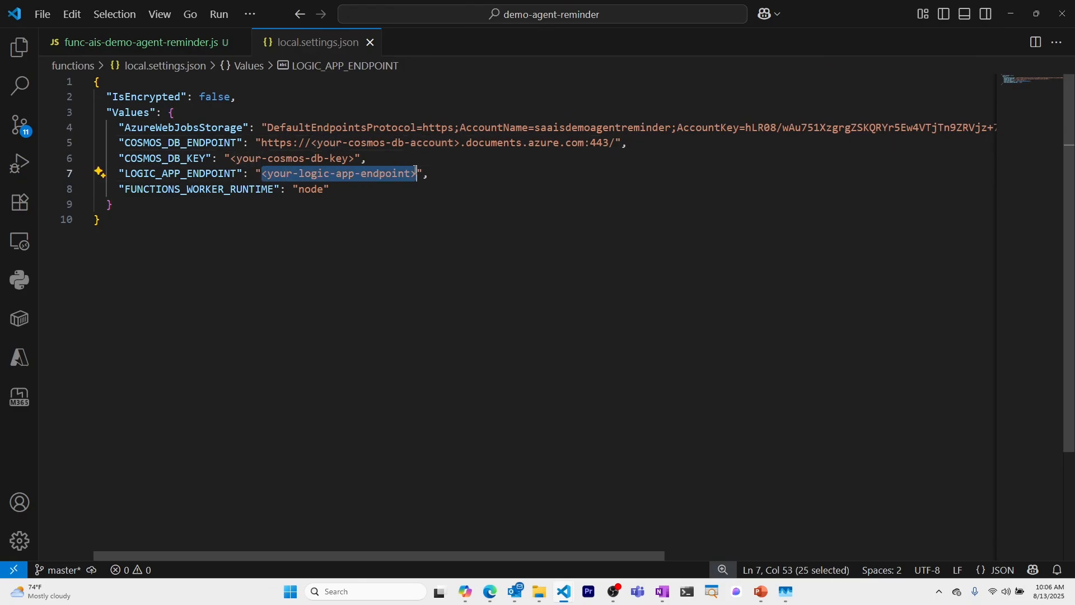
pyautogui.hotkey('ctrl', 'v')
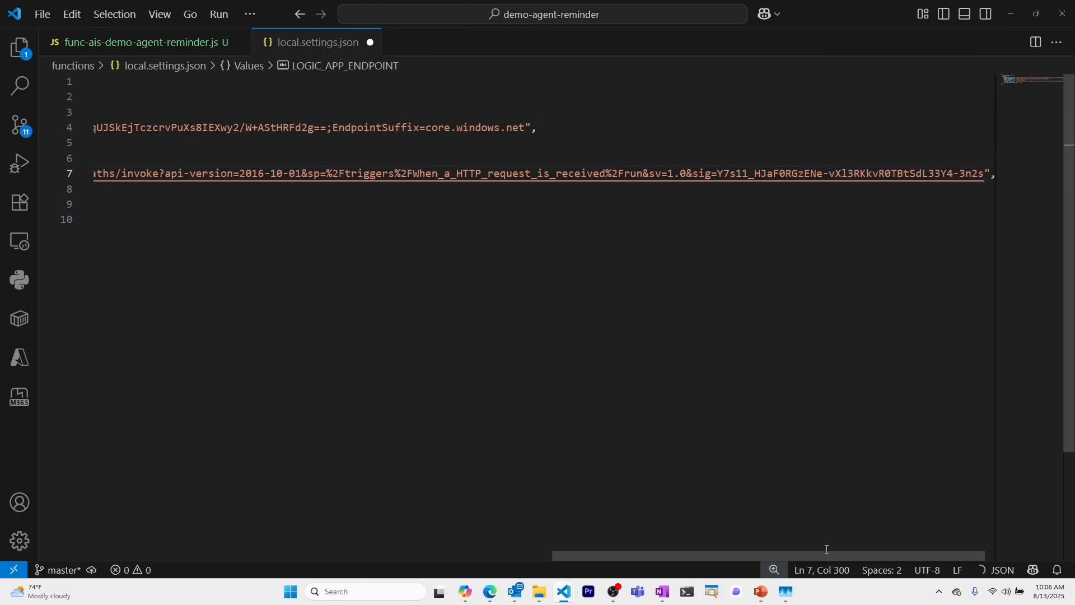
pyautogui.moveTo(827, 552); pyautogui.dragTo(342, 533)
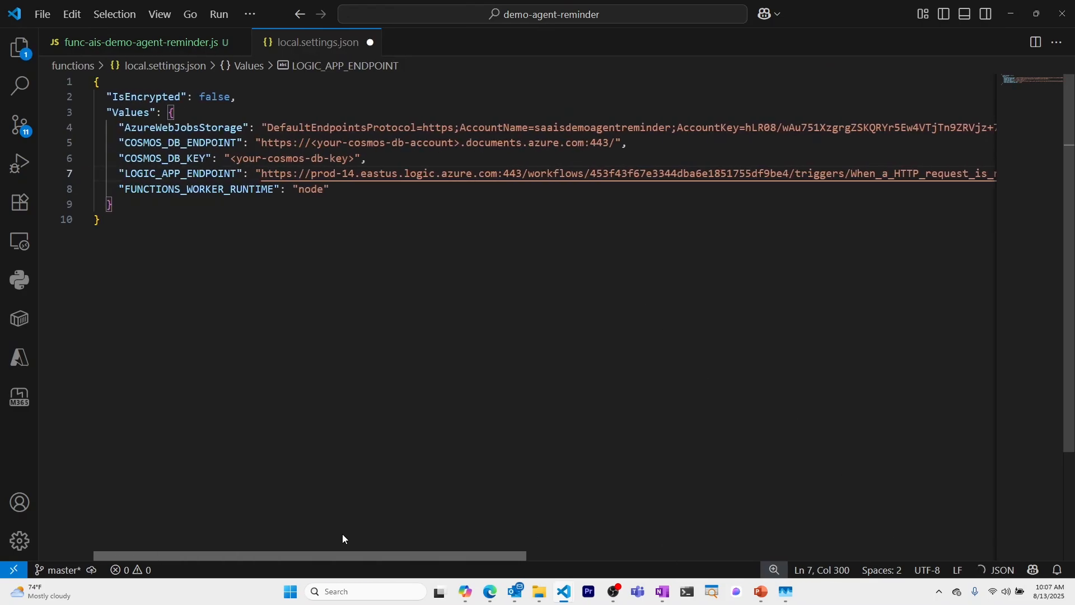
pyautogui.click(354, 193)
pyautogui.hotkey('ctrl', 's')
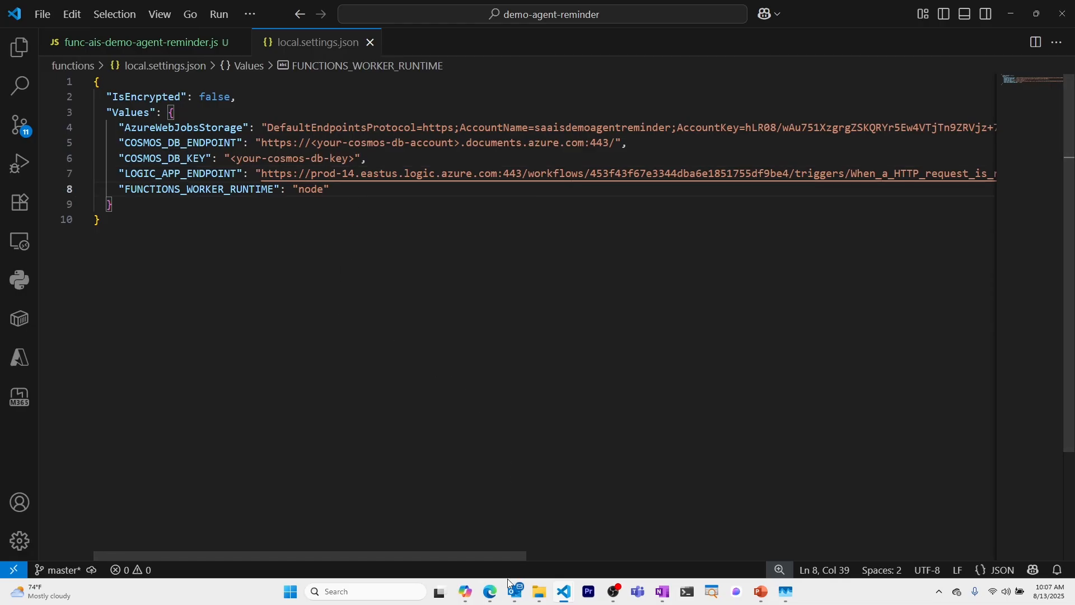
# Switch to the Azure portal and copy the URI from the Keys page of the cosmos-ais-demo-reminder-agent account in rg-ais-demo-reminderagent.
pyautogui.hotkey('alt', 'Tab')
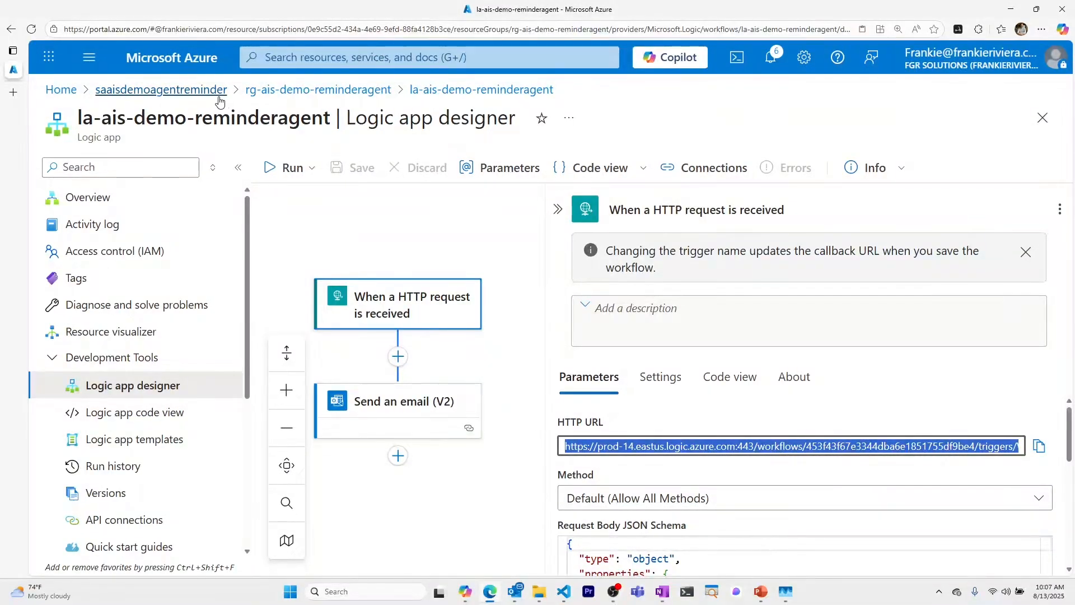
pyautogui.click(223, 202)
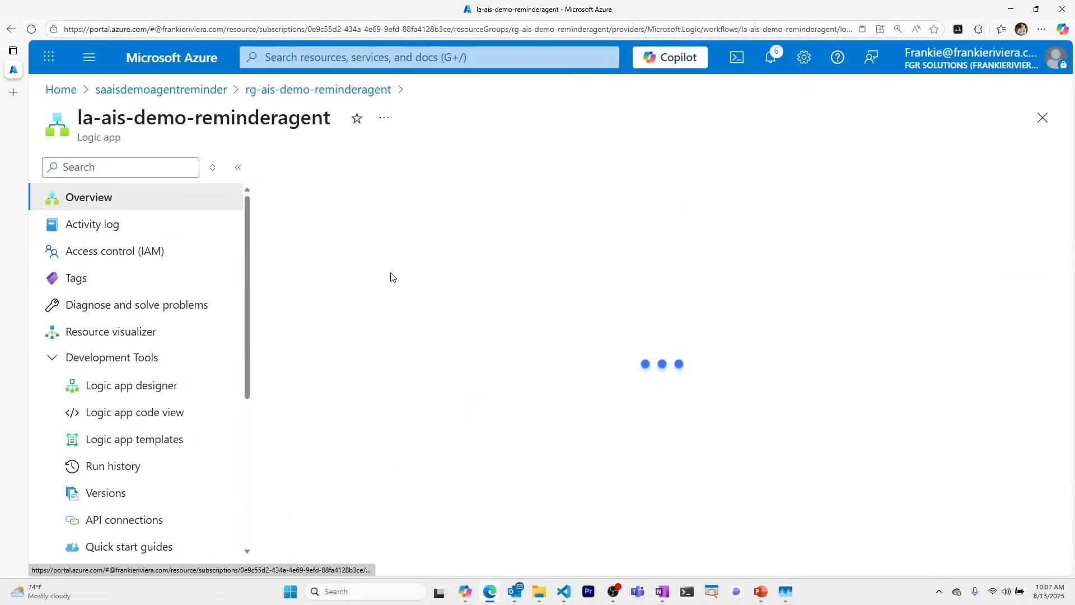
pyautogui.click(376, 250)
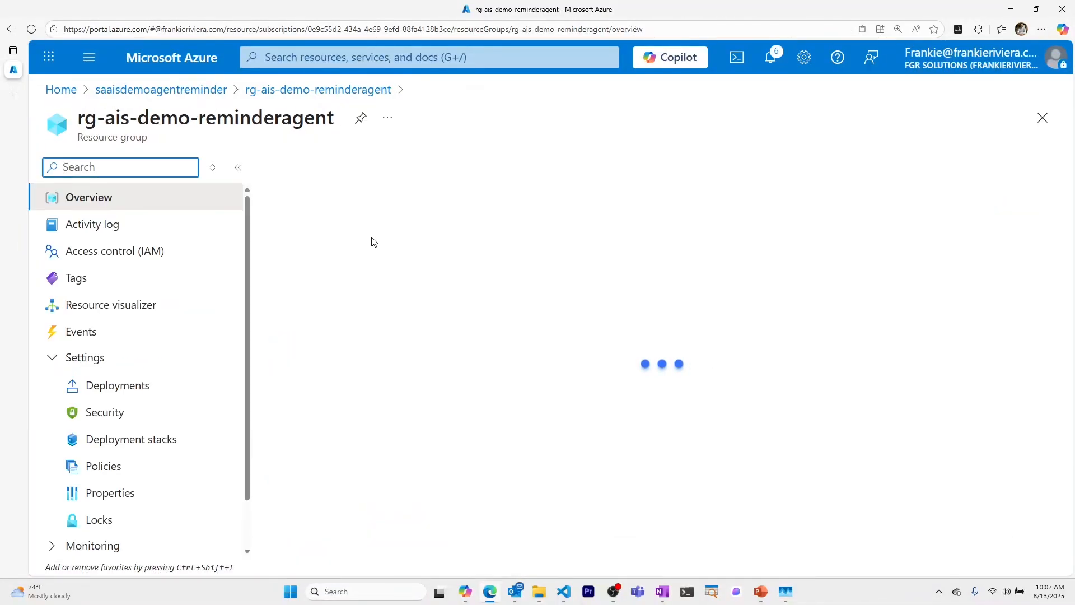
pyautogui.click(370, 380)
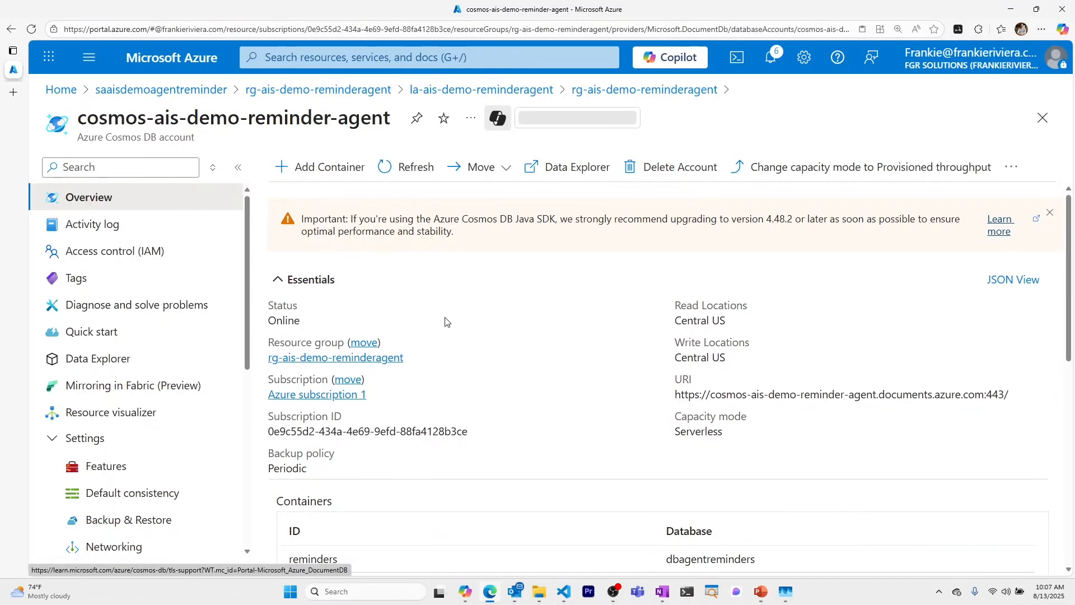
pyautogui.scroll(-4, 139, 386)
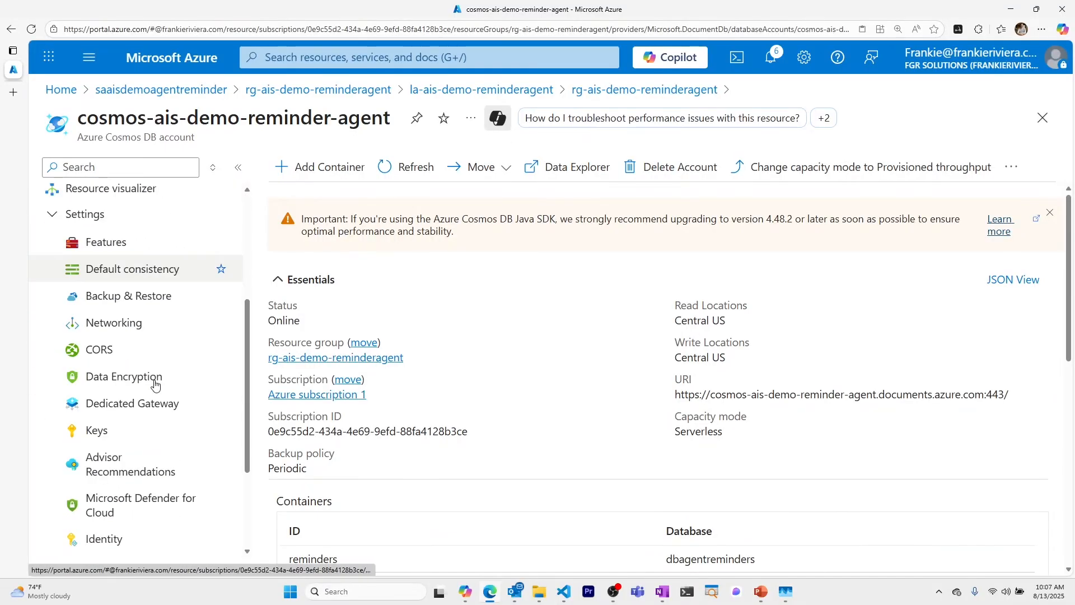
pyautogui.click(131, 431)
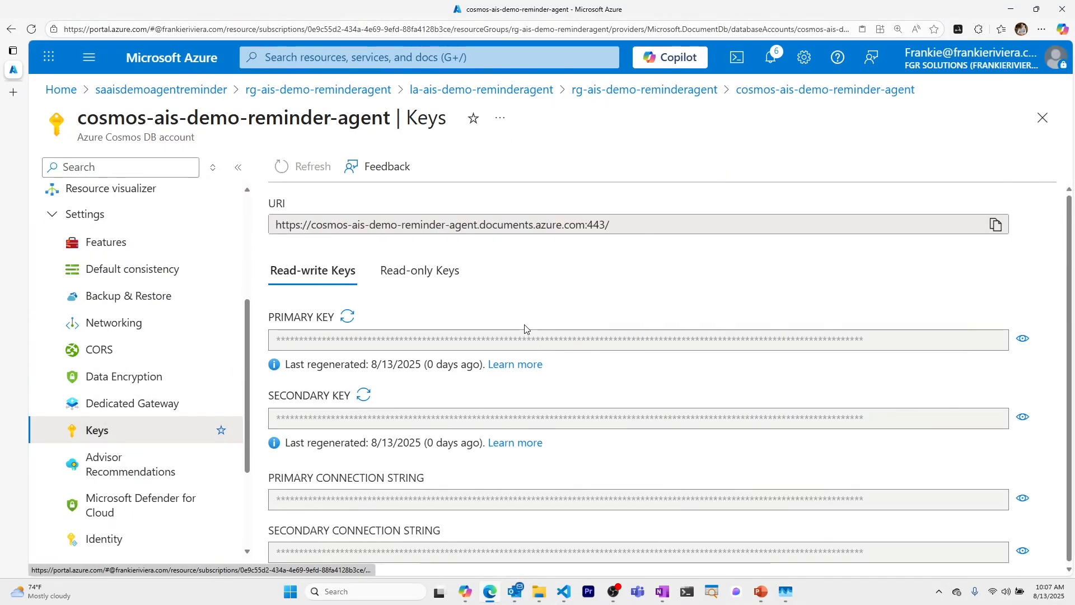
pyautogui.click(995, 224)
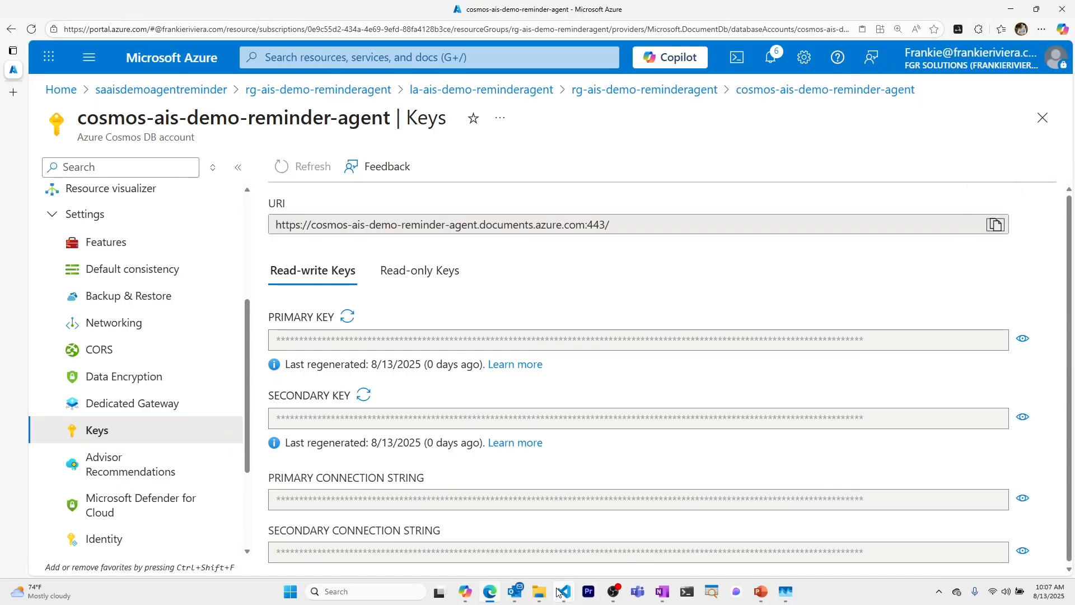
pyautogui.moveTo(563, 591)
pyautogui.click(562, 539)
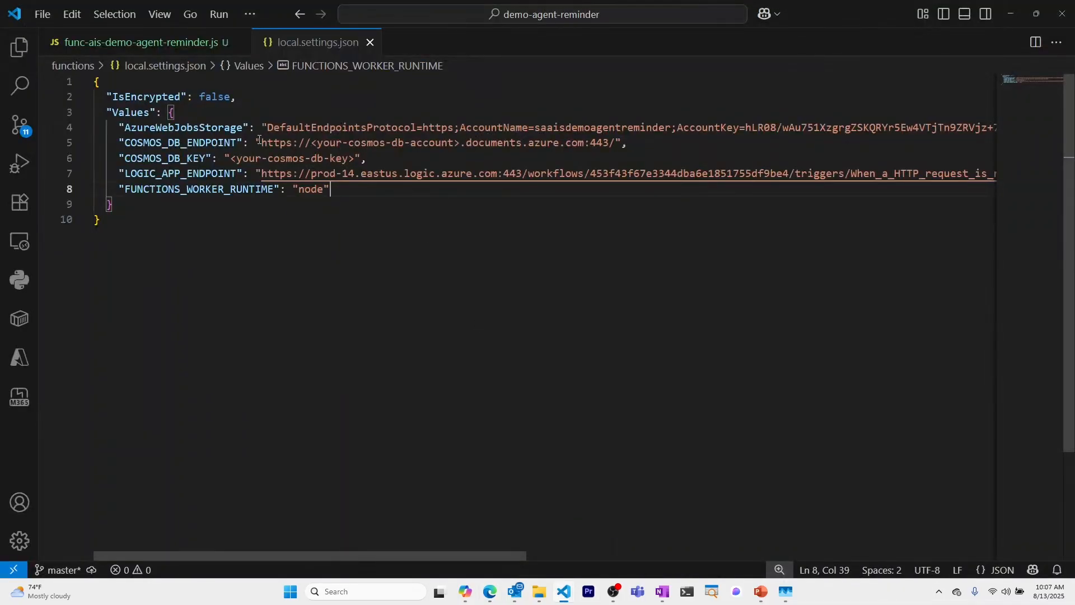
pyautogui.moveTo(261, 143); pyautogui.dragTo(620, 144)
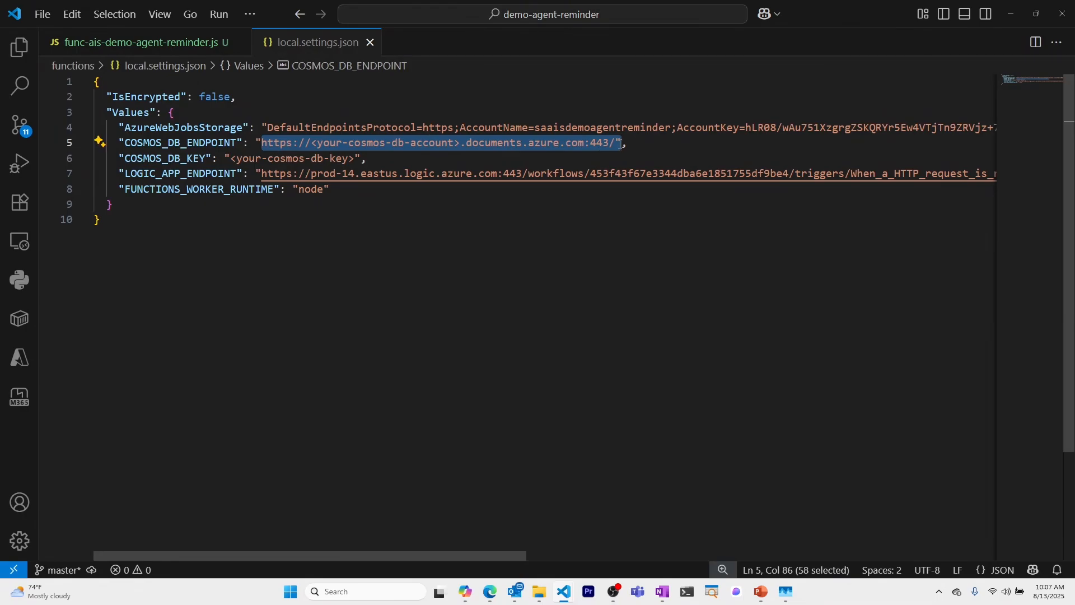
pyautogui.hotkey('ctrl', 'v')
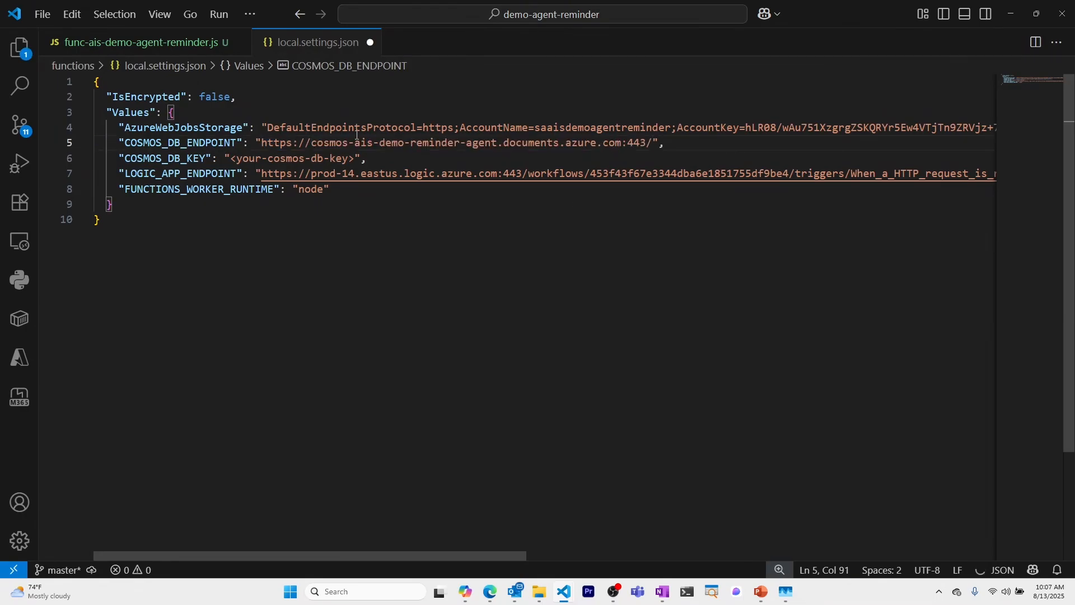
pyautogui.hotkey('ctrl', 's')
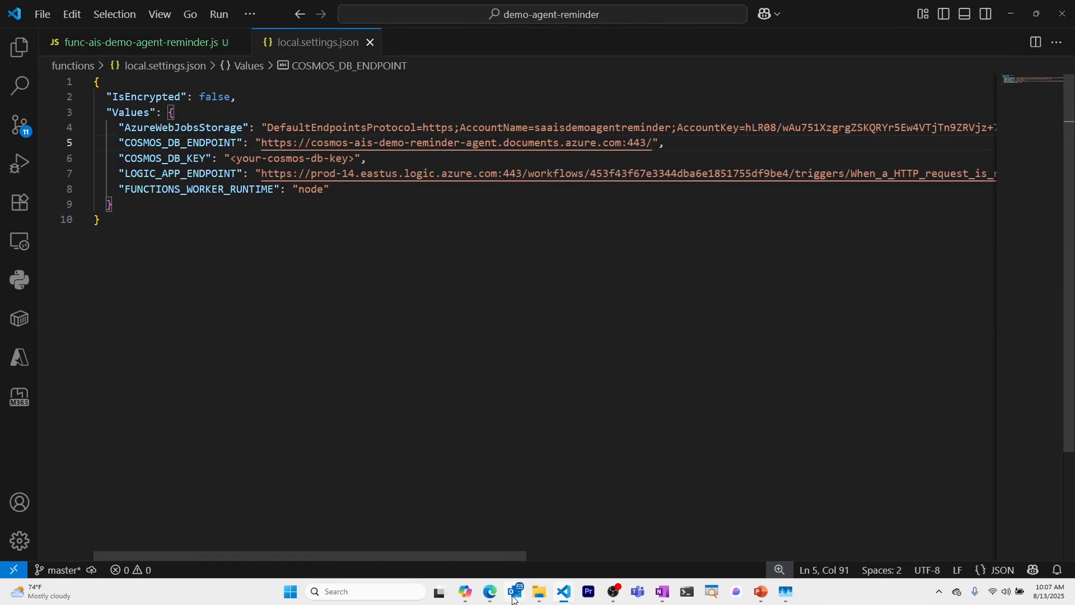
# Copy the Cosmos DB account's read-write primary key from the Azure portal and paste it as the COSMOS_DB_KEY value in local.settings.json in VS Code.
pyautogui.moveTo(506, 598)
pyautogui.click(483, 529)
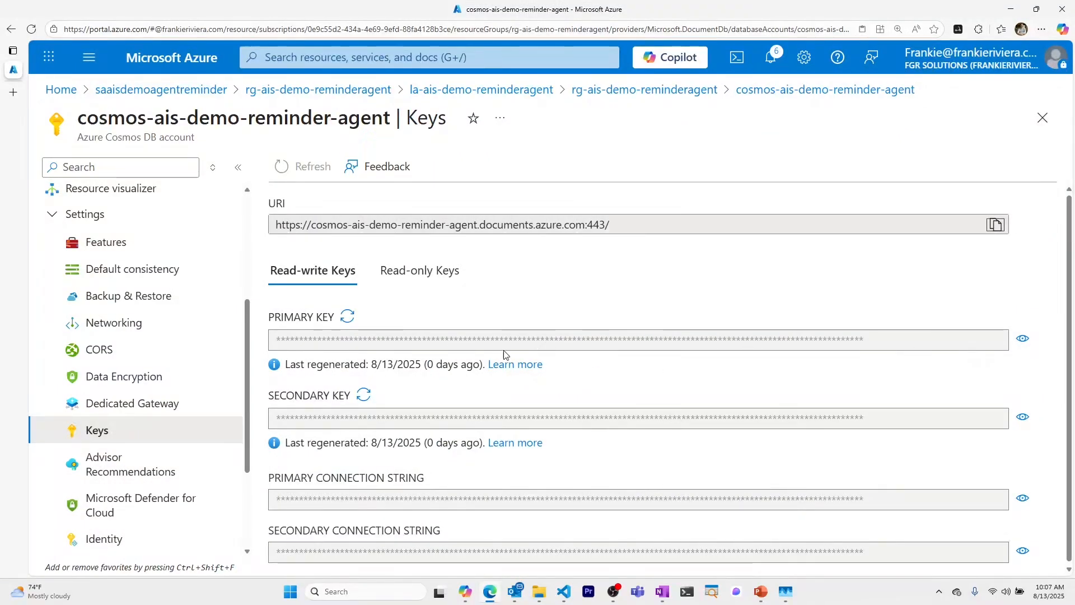
pyautogui.click(1022, 338)
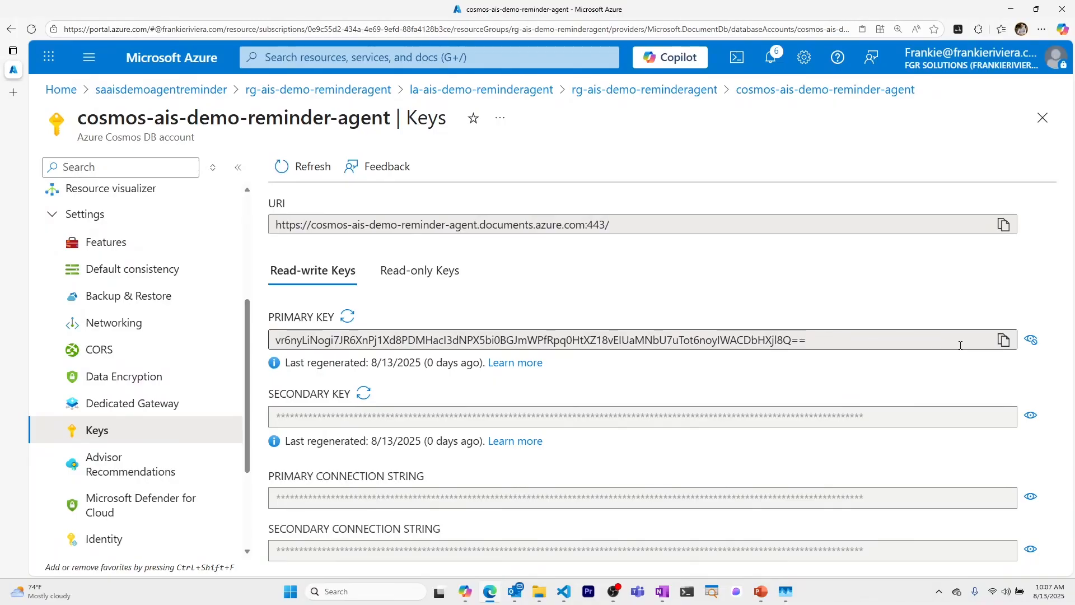
pyautogui.click(1002, 340)
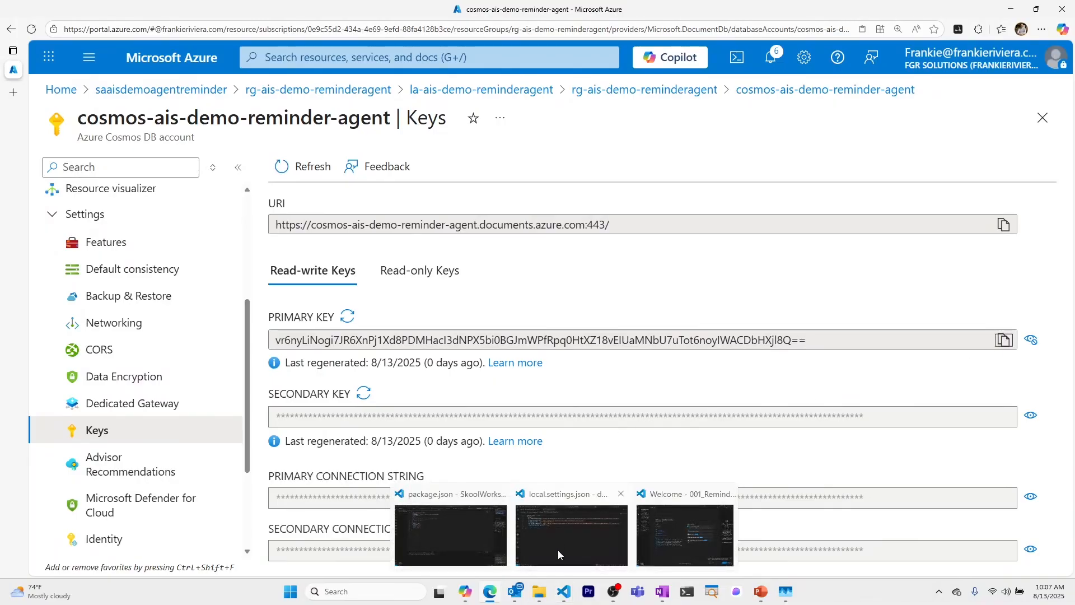
pyautogui.click(557, 531)
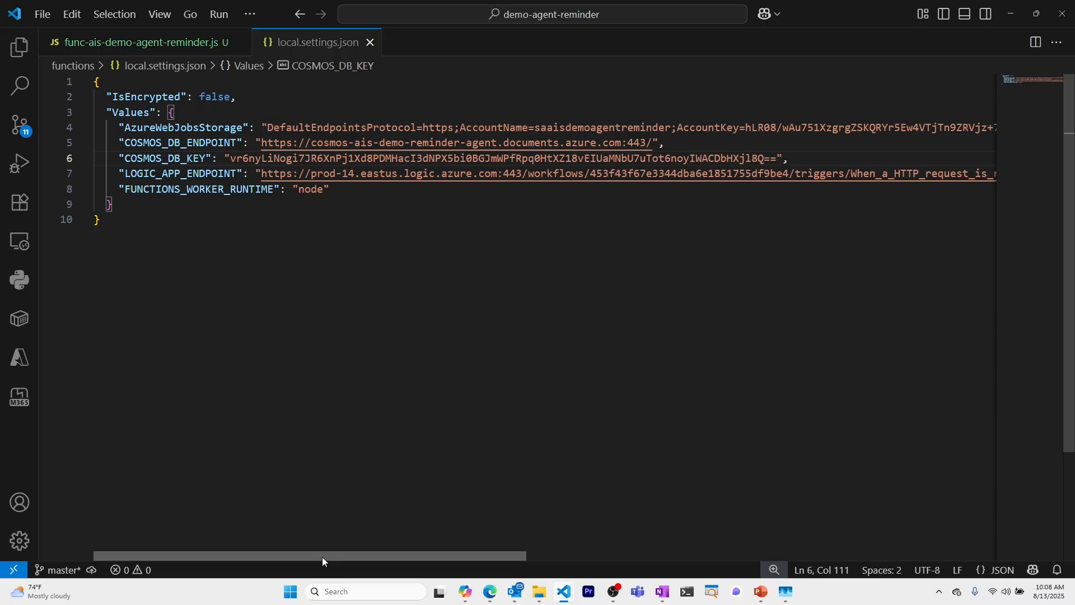
# Return to func-ais-demo-agent-reminder.js and open the integrated terminal at a fresh prompt in the functions folder.
pyautogui.doubleClick(182, 128)
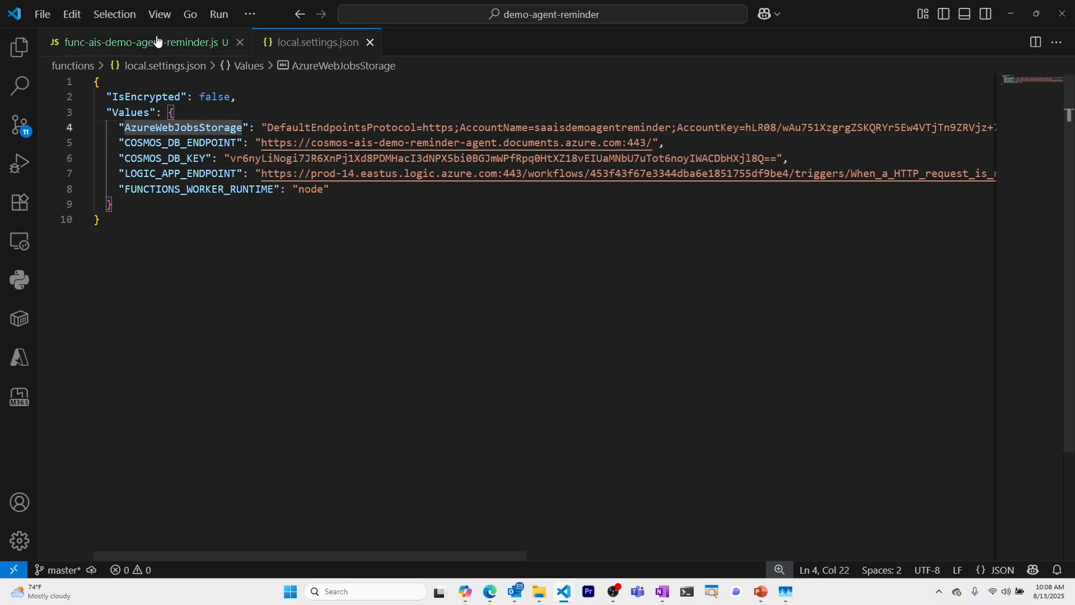
pyautogui.click(137, 42)
pyautogui.click(438, 254)
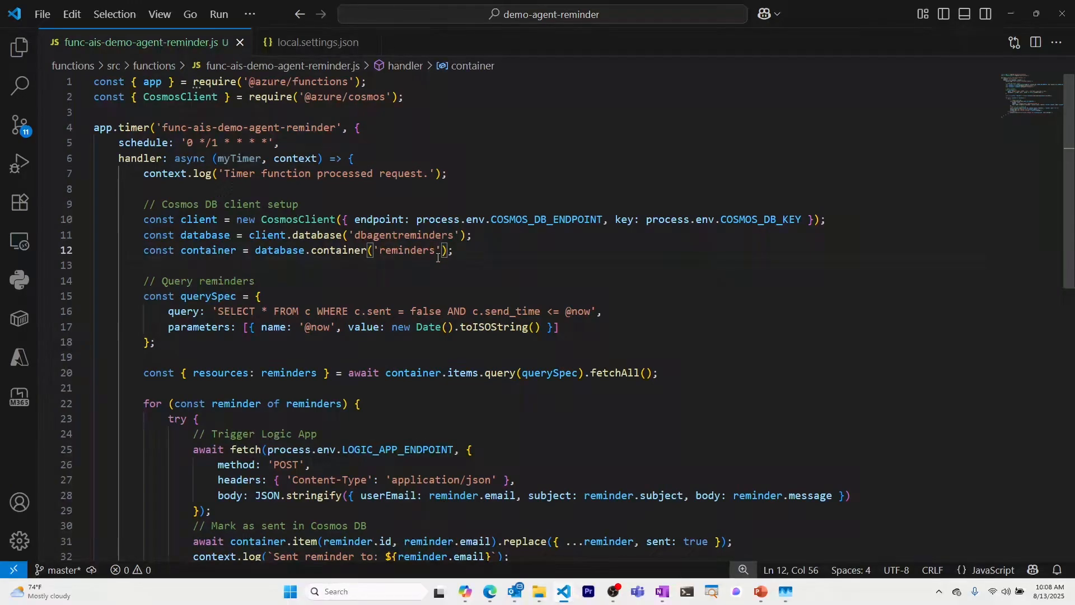
pyautogui.hotkey('ctrl', '`')
pyautogui.press('Return')
pyautogui.press('Return')
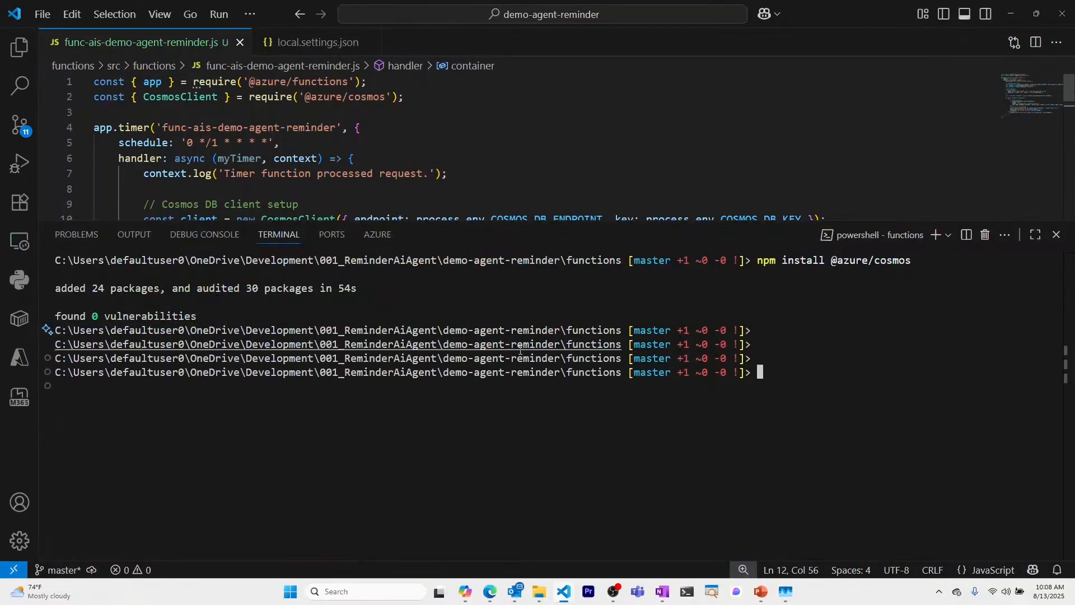
# Switch to the Azure portal and view the items of the reminders container in the Cosmos DB account's Data Explorer.
pyautogui.hotkey('alt', 'Tab')
pyautogui.scroll(5, 113, 304)
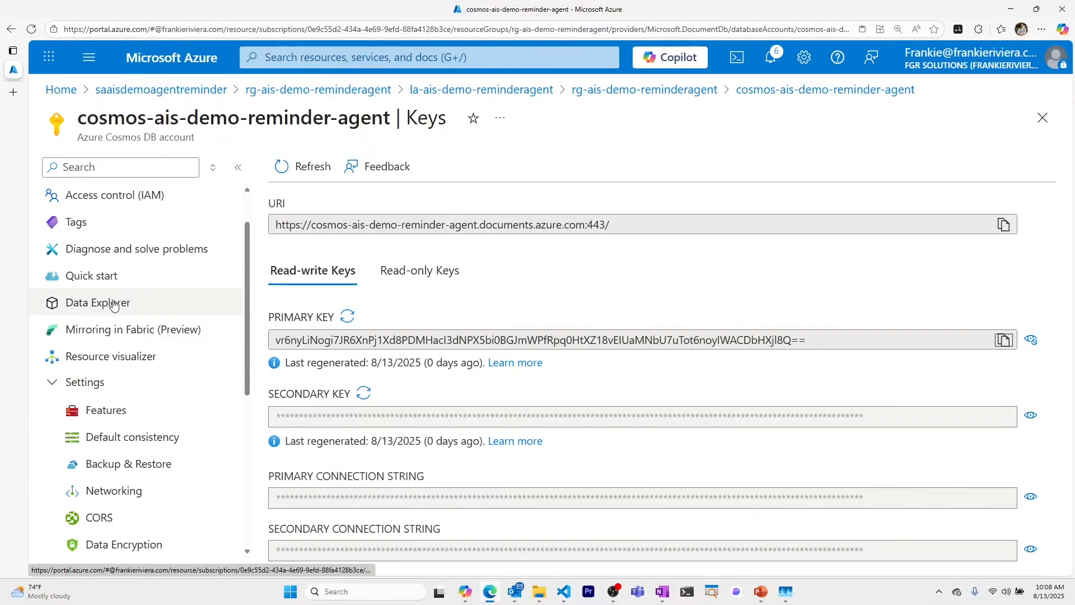
pyautogui.scroll(2, 115, 278)
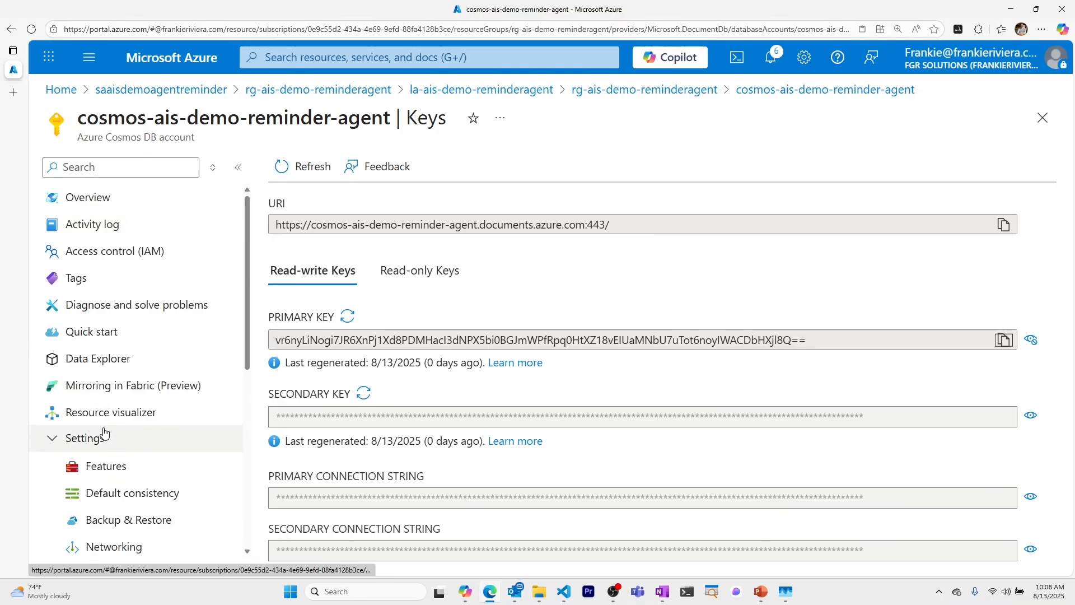
pyautogui.click(104, 436)
pyautogui.click(113, 359)
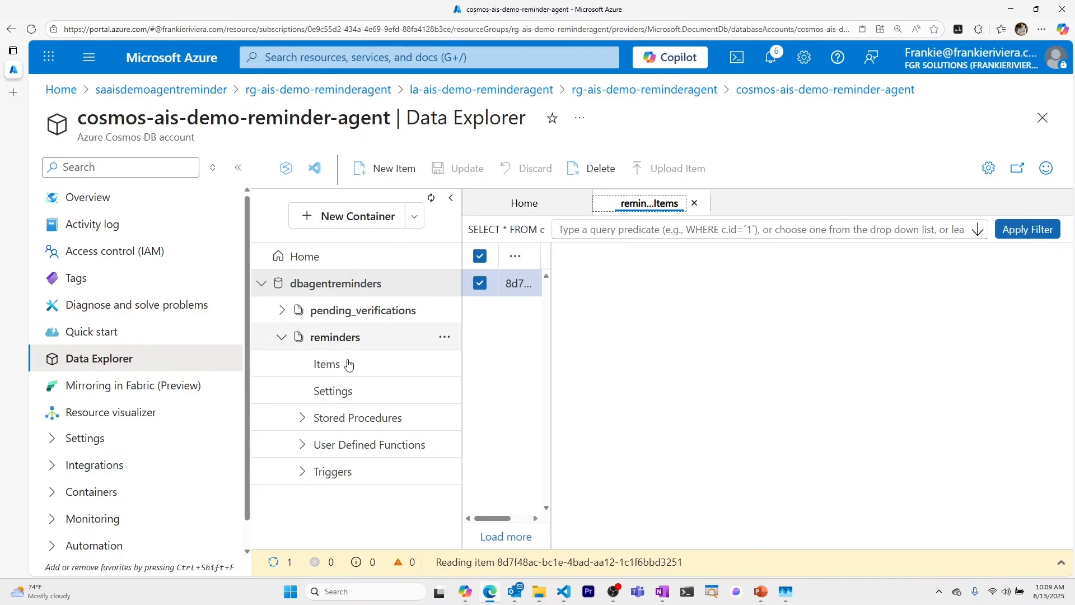
pyautogui.click(349, 364)
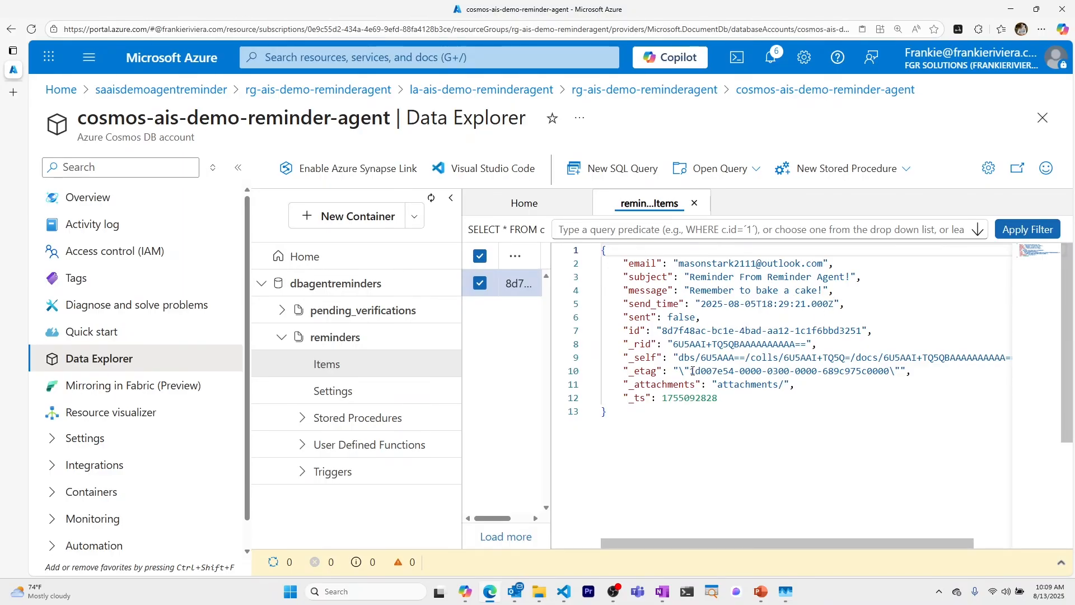
# Switch to VS Code and run func start in the functions folder to start the function locally.
pyautogui.click(562, 541)
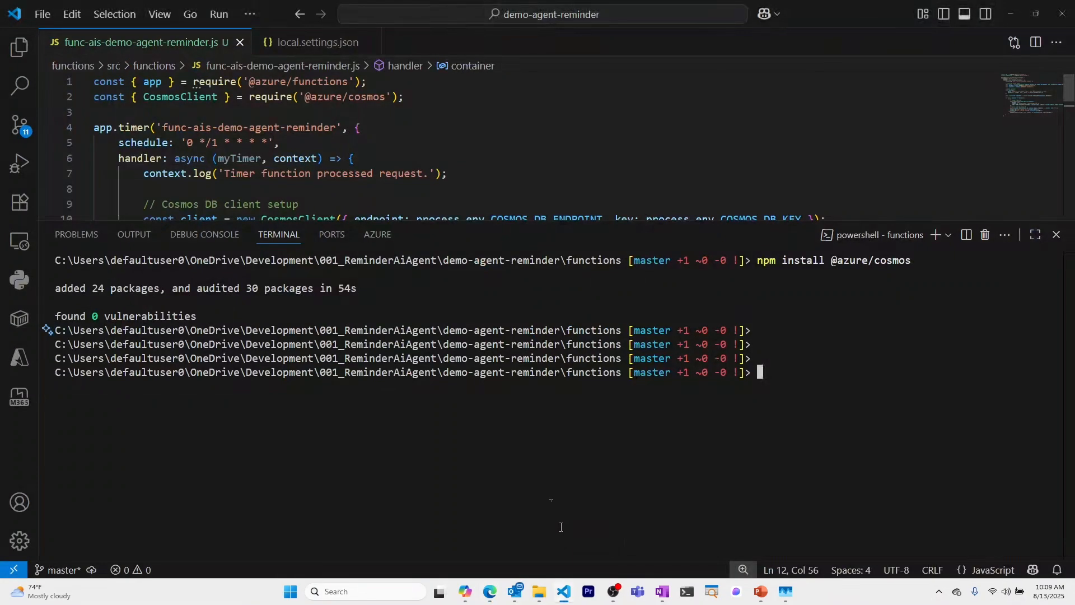
pyautogui.write('func start')
pyautogui.press('Return')
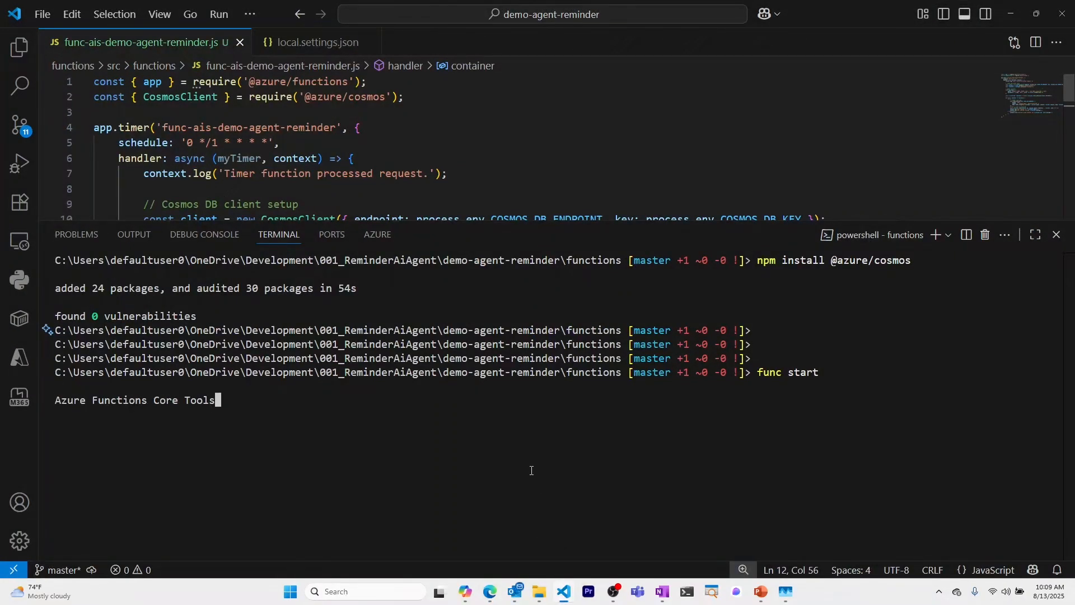
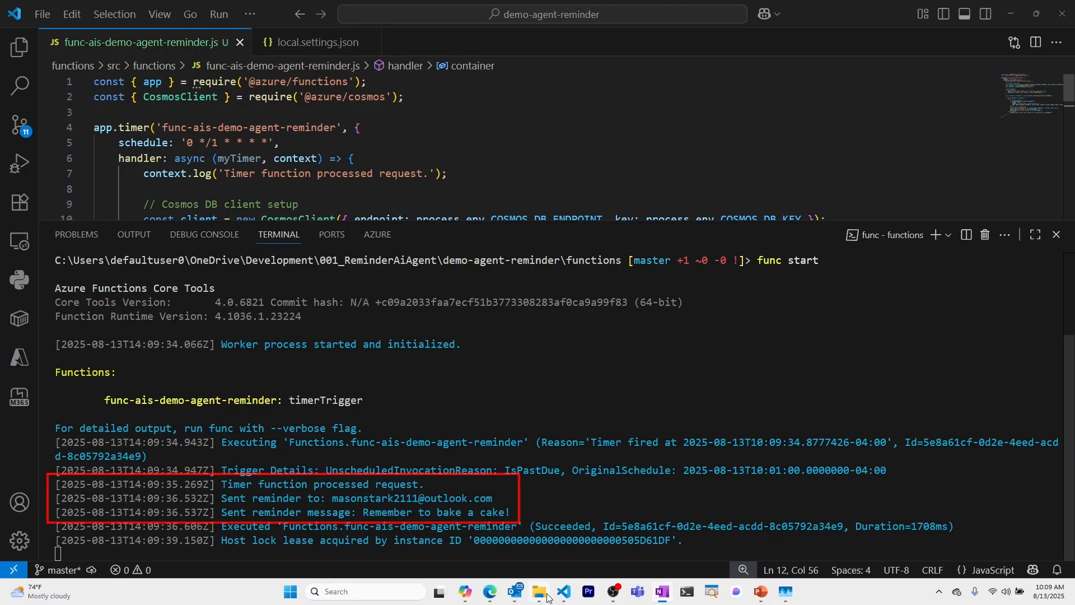
# Switch to Outlook and read the "Reminder From Reminder Agent!" email in the inbox.
pyautogui.click(518, 554)
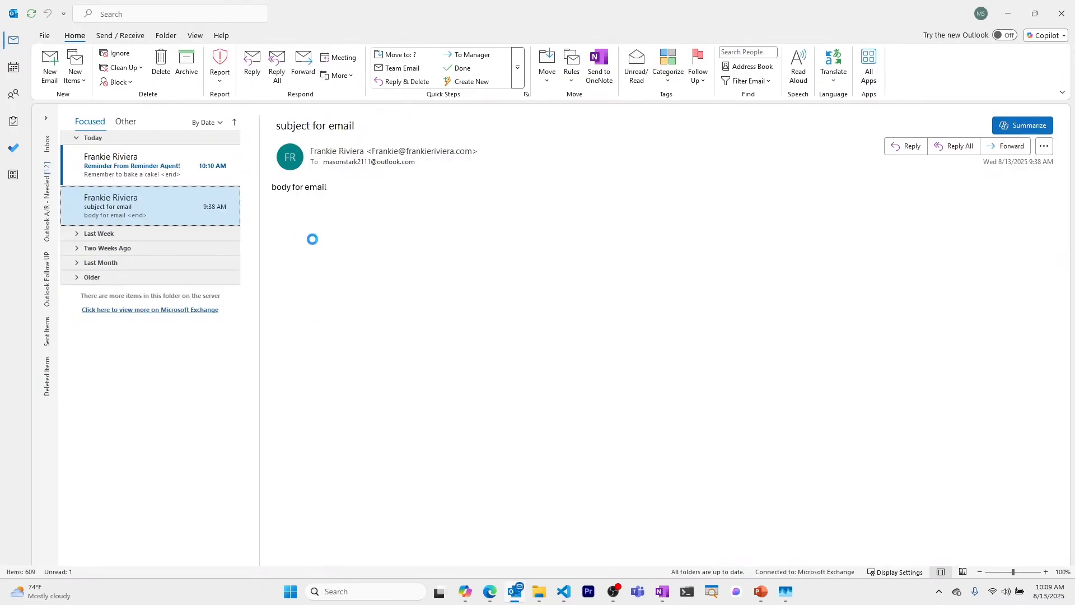
pyautogui.click(160, 174)
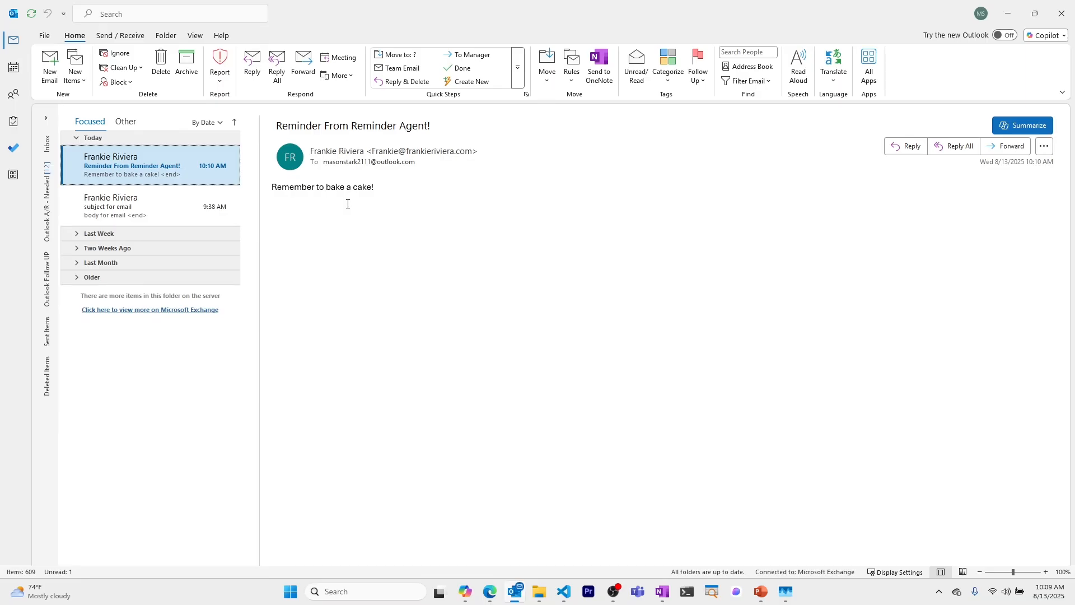
# Return to VS Code, shrink the terminal to reveal more of the function code, and stop the running function host.
pyautogui.moveTo(564, 592)
pyautogui.click(556, 549)
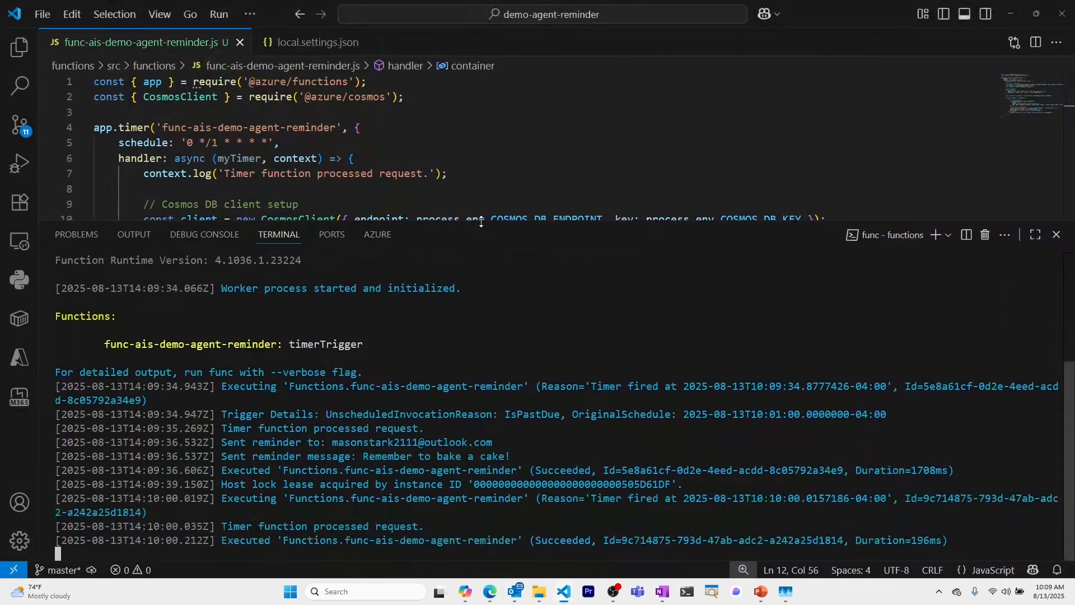
pyautogui.moveTo(481, 223); pyautogui.dragTo(490, 380)
pyautogui.click(476, 252)
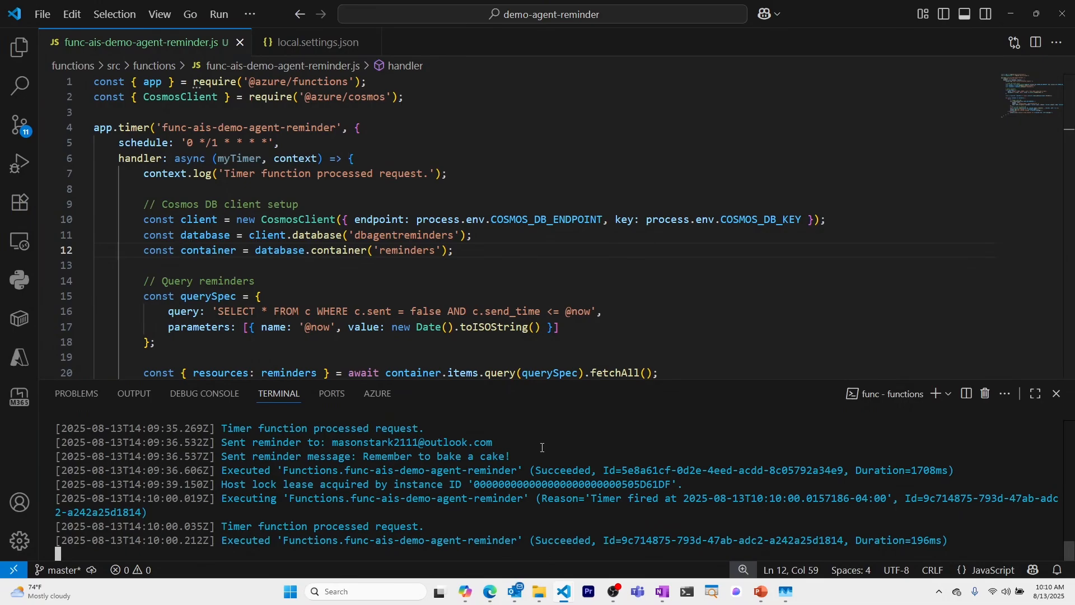
pyautogui.hotkey('ctrl', 'c')
pyautogui.hotkey('ctrl', 'c')
pyautogui.hotkey('ctrl', 'c')
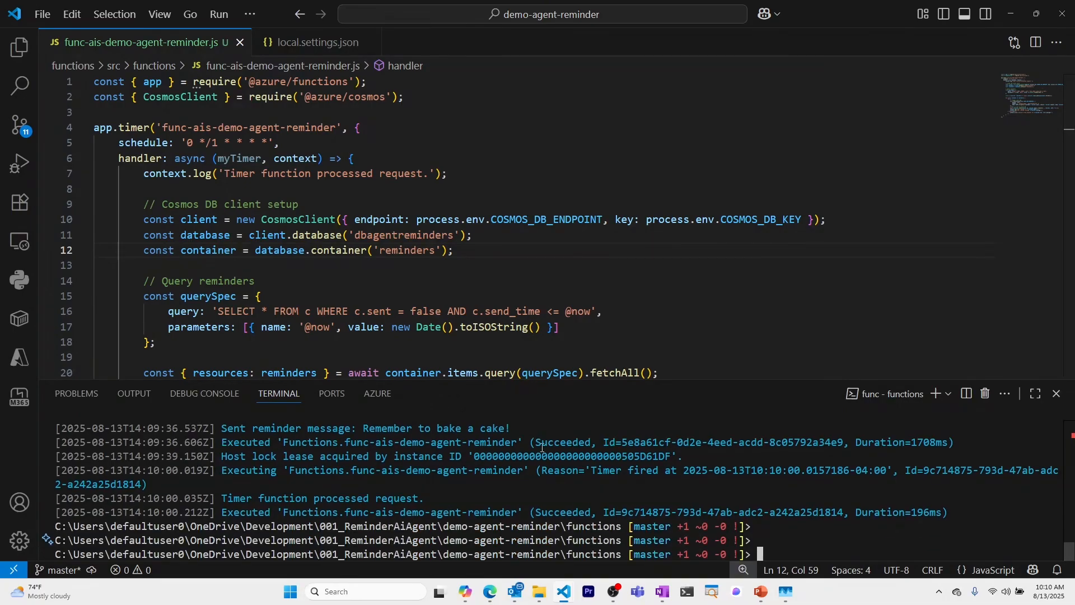
# Switch to the Azure portal and open the rg-ais-demo-reminderagent resource group from the Cosmos DB account's overview.
pyautogui.click(490, 591)
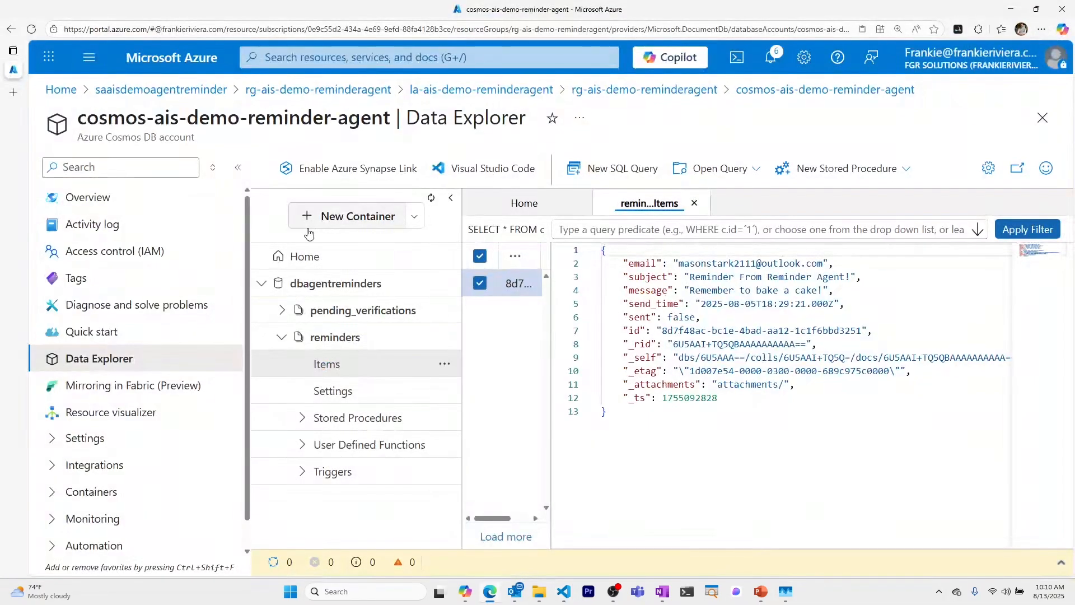
pyautogui.click(168, 200)
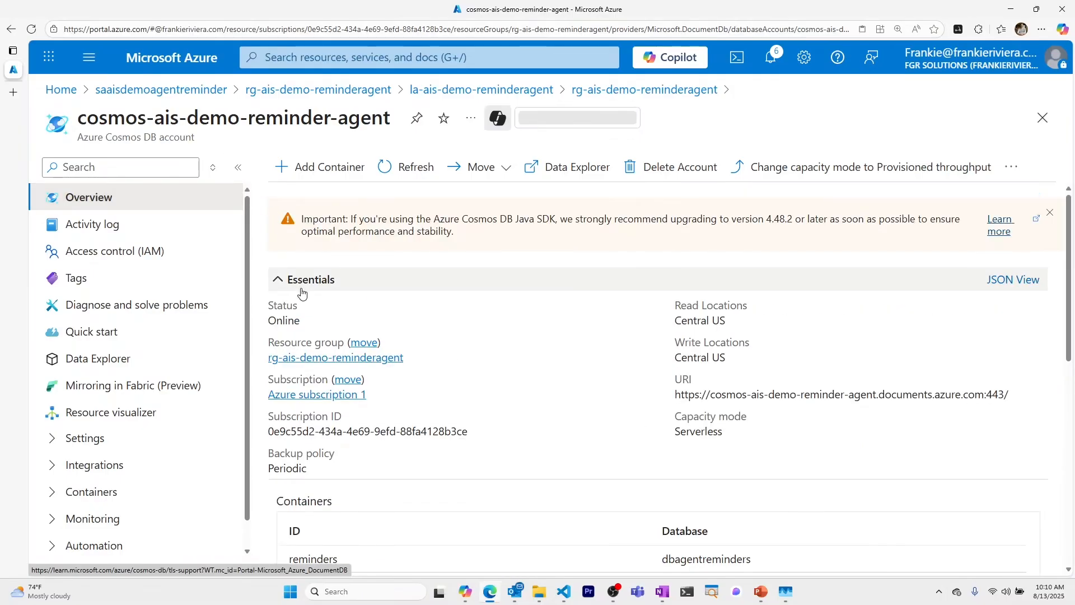
pyautogui.click(313, 358)
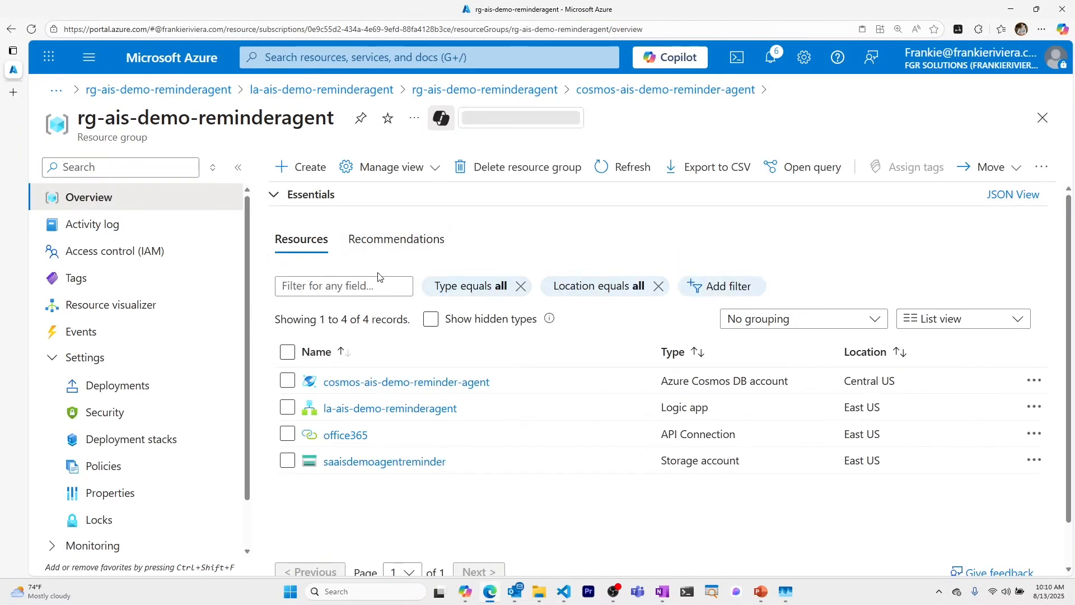
# Find Microsoft's Function App in the Marketplace, start creating it in this resource group, and choose the Consumption hosting plan.
pyautogui.click(302, 168)
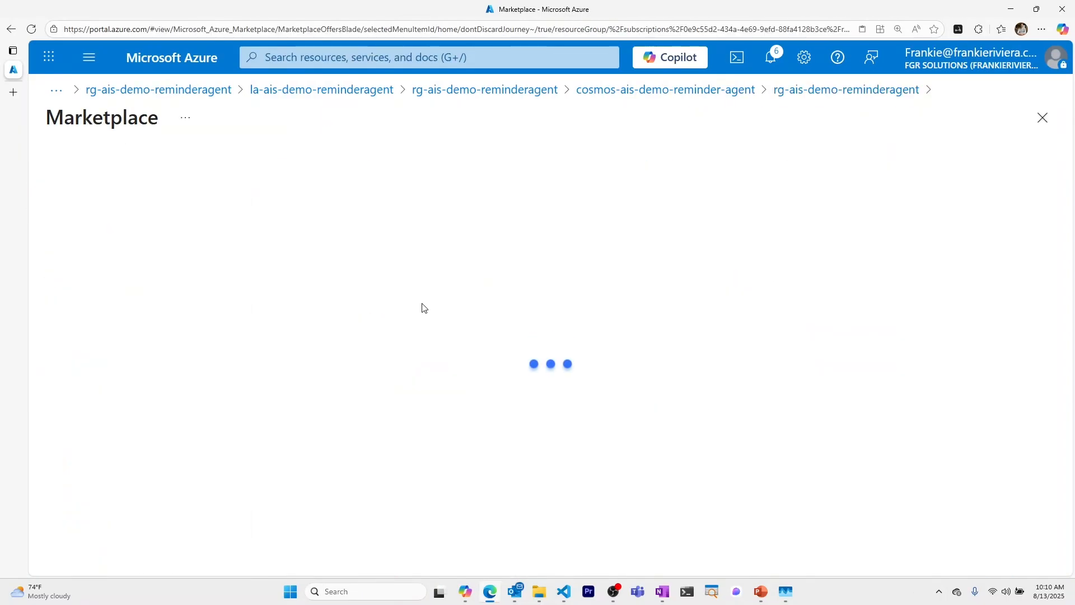
pyautogui.write('function app')
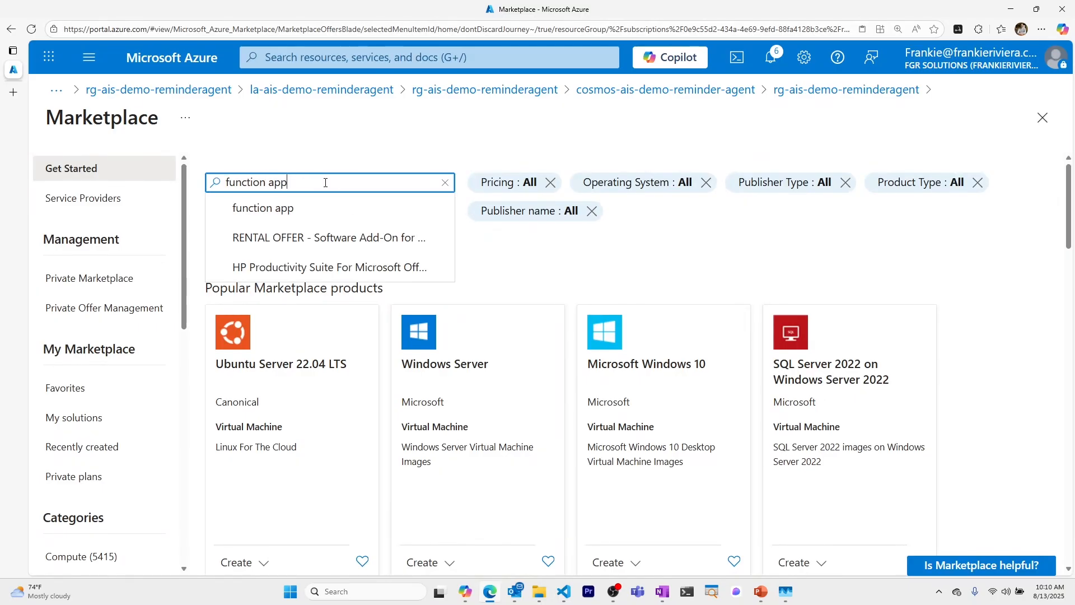
pyautogui.press('Return')
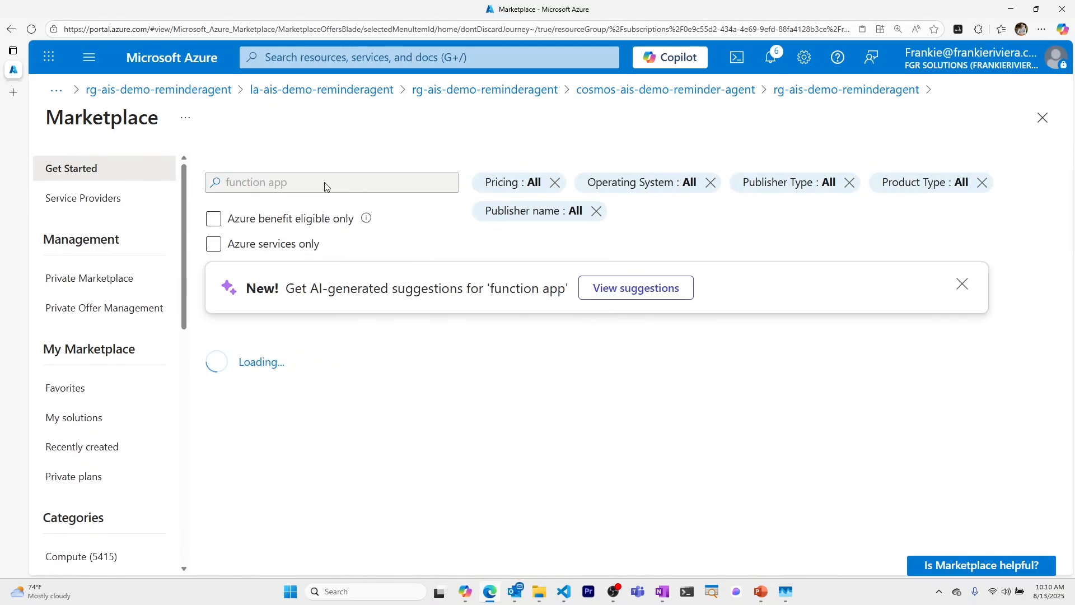
pyautogui.scroll(-3, 375, 392)
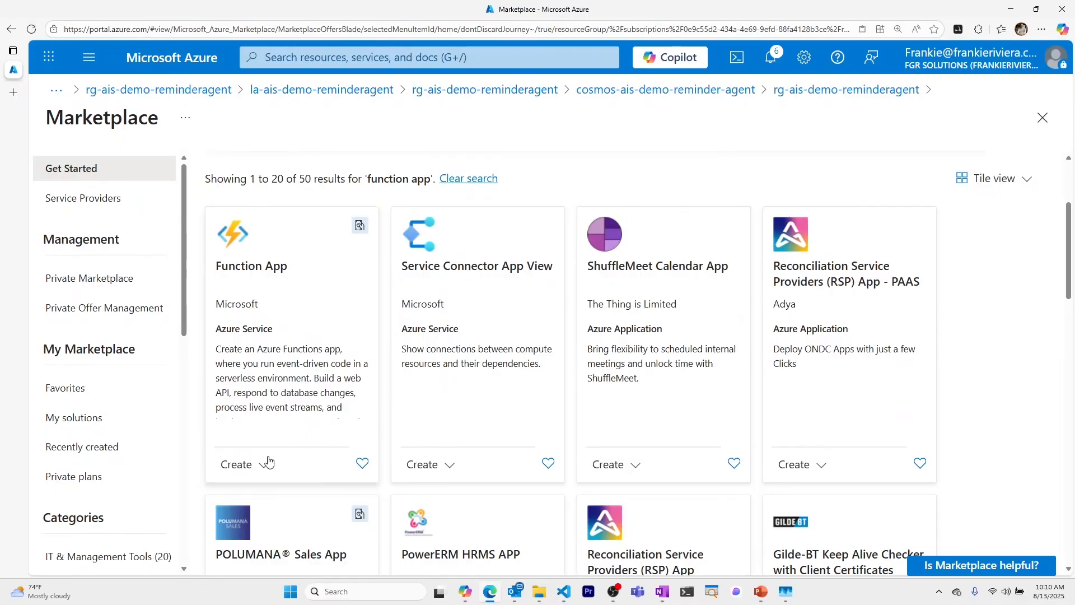
pyautogui.click(268, 460)
pyautogui.click(260, 492)
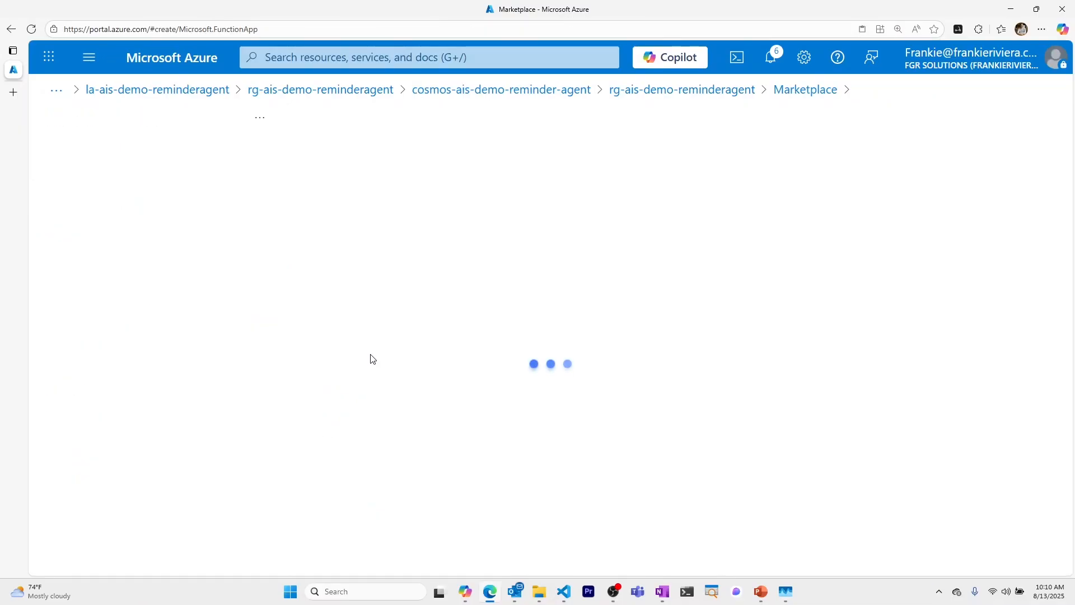
pyautogui.click(523, 231)
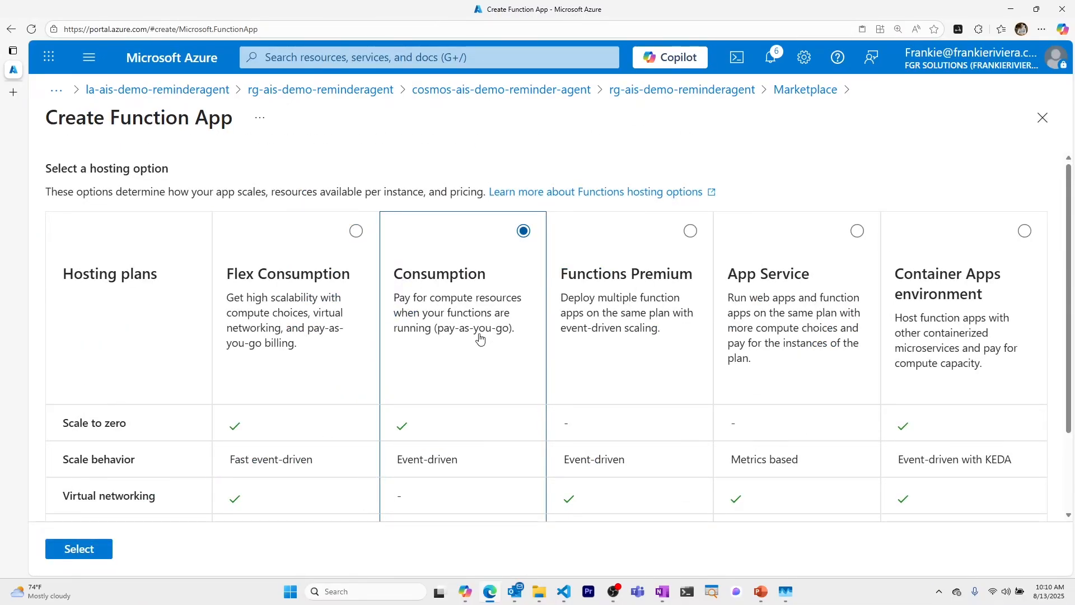
# Name the function app funcapp-ais-demo-agent-reminder.
pyautogui.scroll(-2, 480, 337)
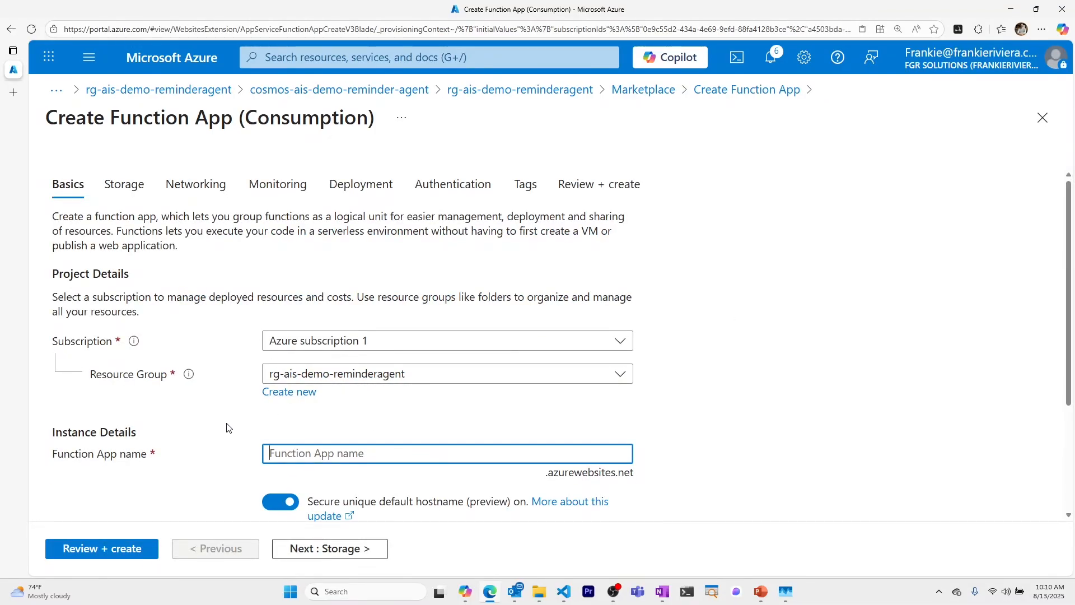
pyautogui.scroll(-3, 226, 392)
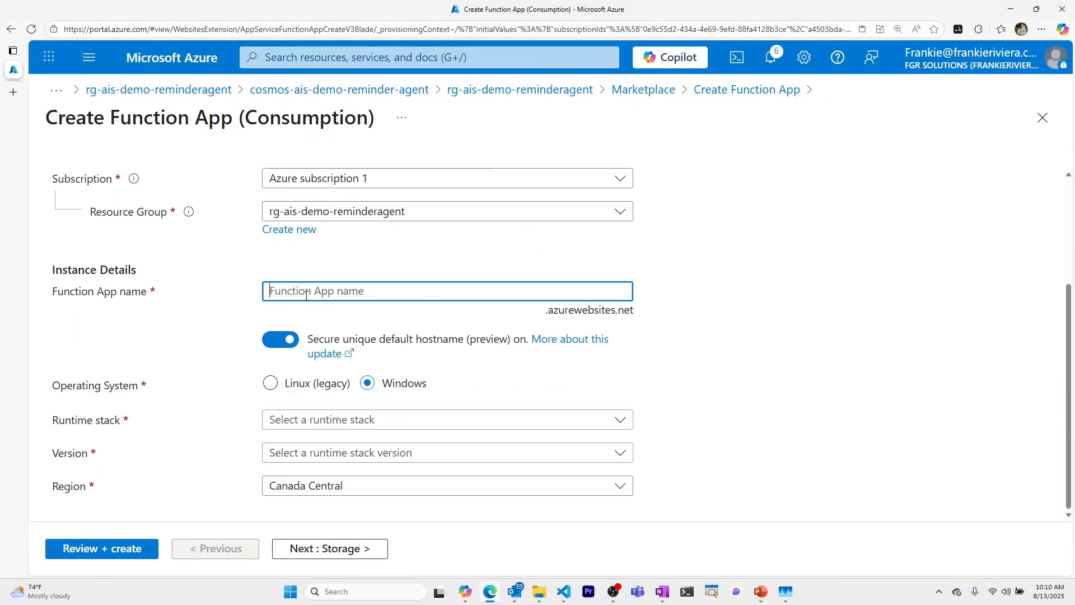
pyautogui.write('funcapp-')
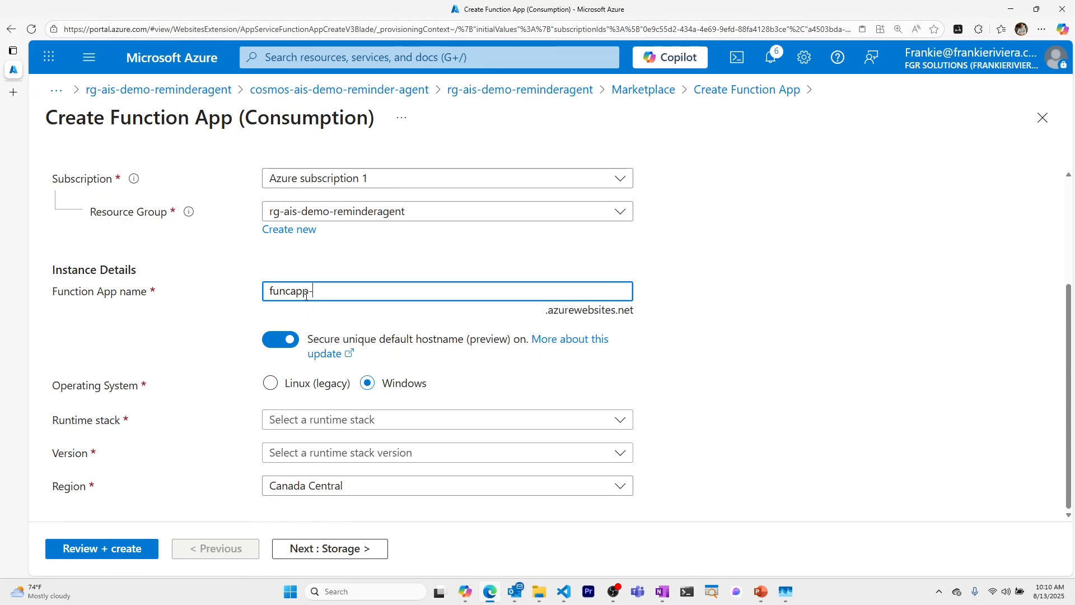
pyautogui.write('ais-demo')
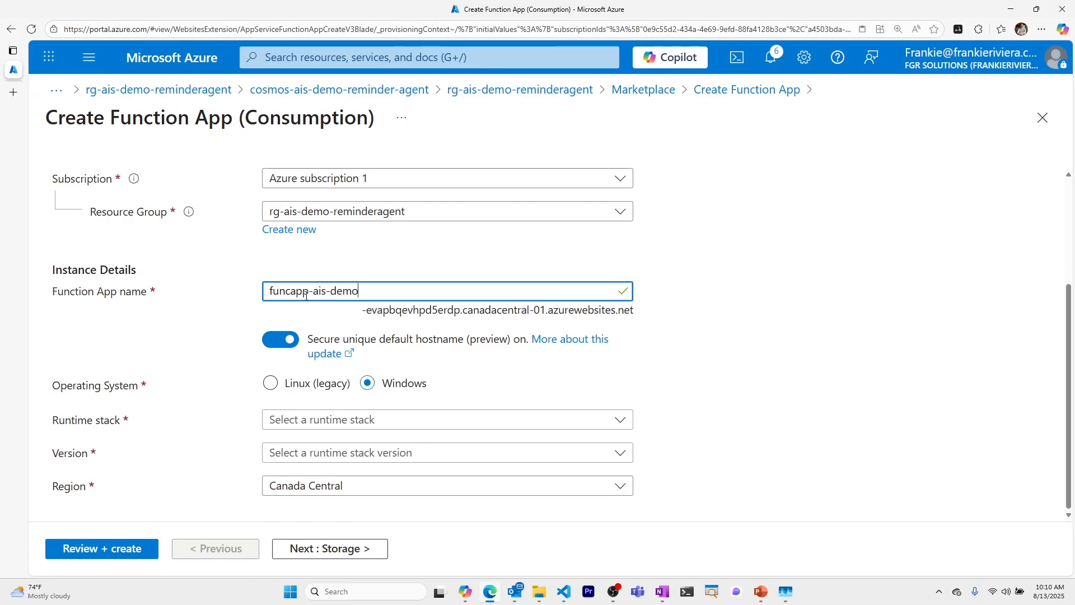
pyautogui.write('-agent-reminder')
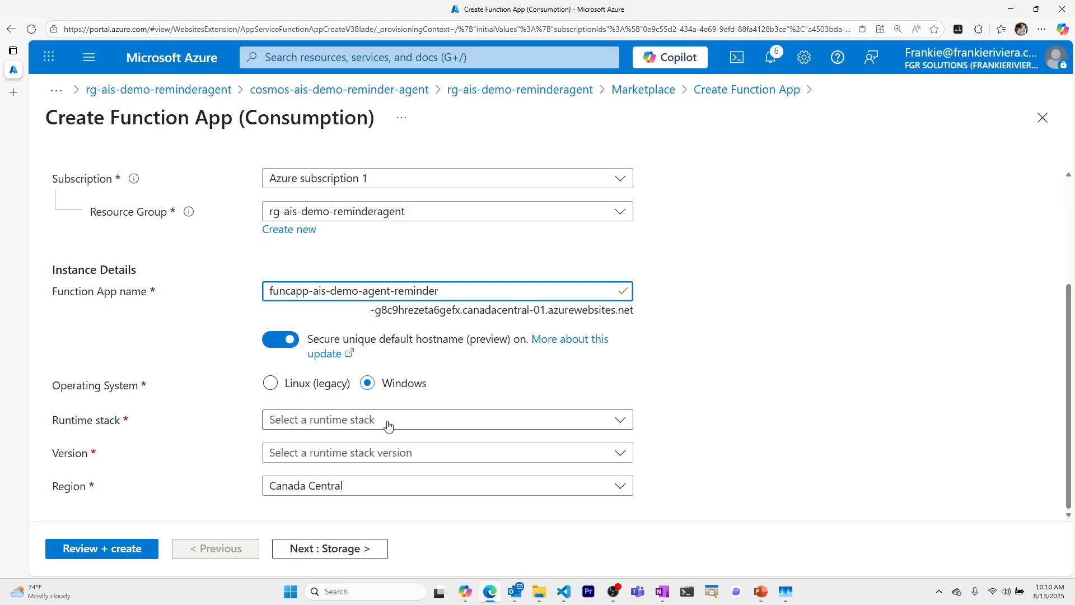
# Set the function app's runtime stack to Node.js and its region to East US, and continue to the storage settings.
pyautogui.click(386, 425)
pyautogui.click(383, 258)
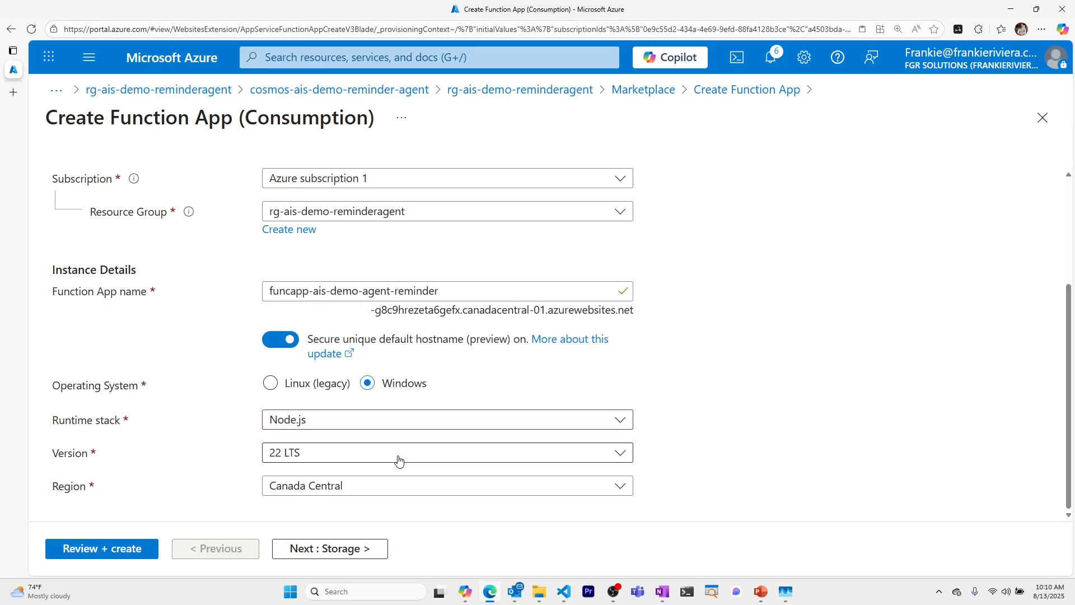
pyautogui.click(365, 492)
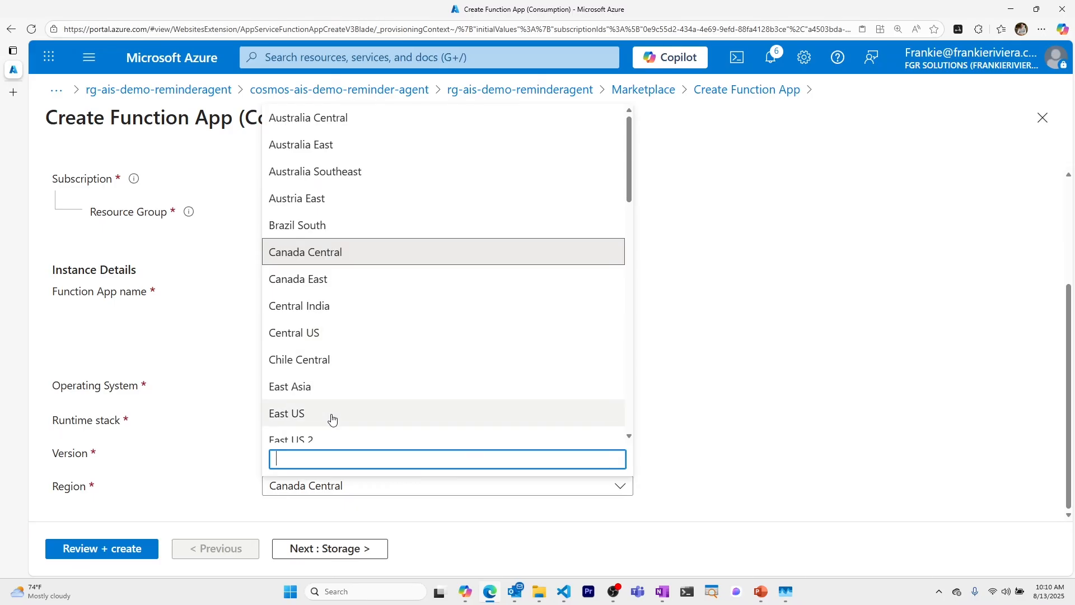
pyautogui.click(330, 415)
pyautogui.click(332, 548)
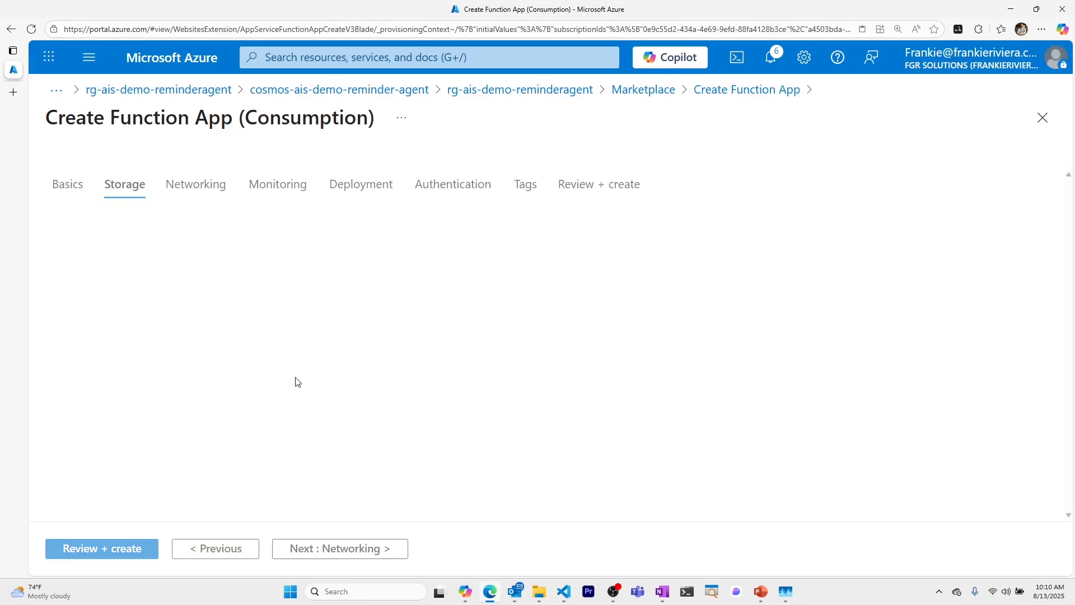
# Select the existing saaisdemoagentreminder (v2) storage account for the function app.
pyautogui.click(502, 297)
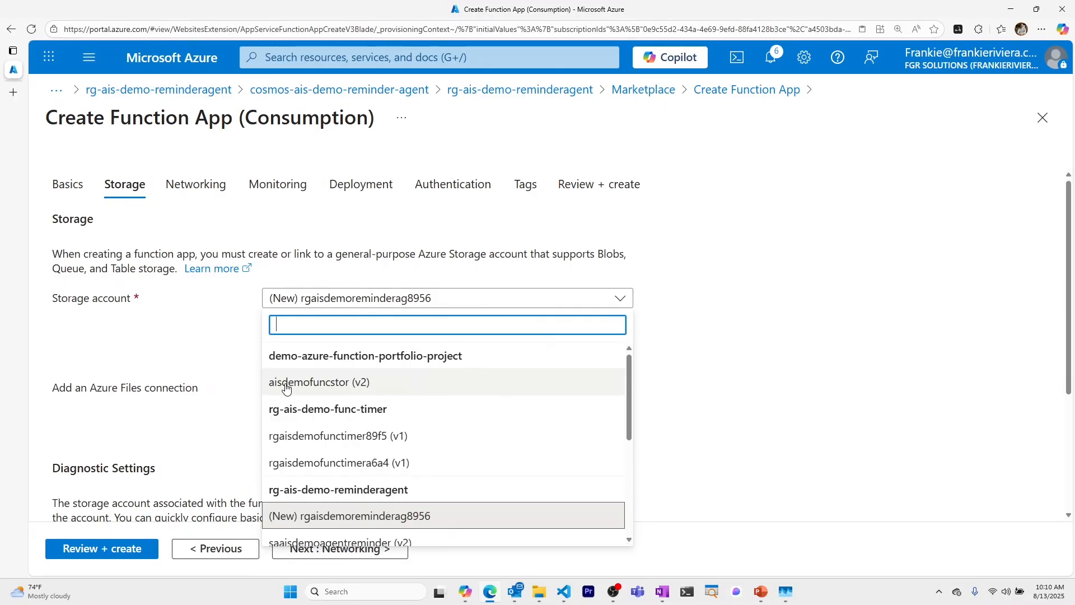
pyautogui.scroll(-1, 289, 391)
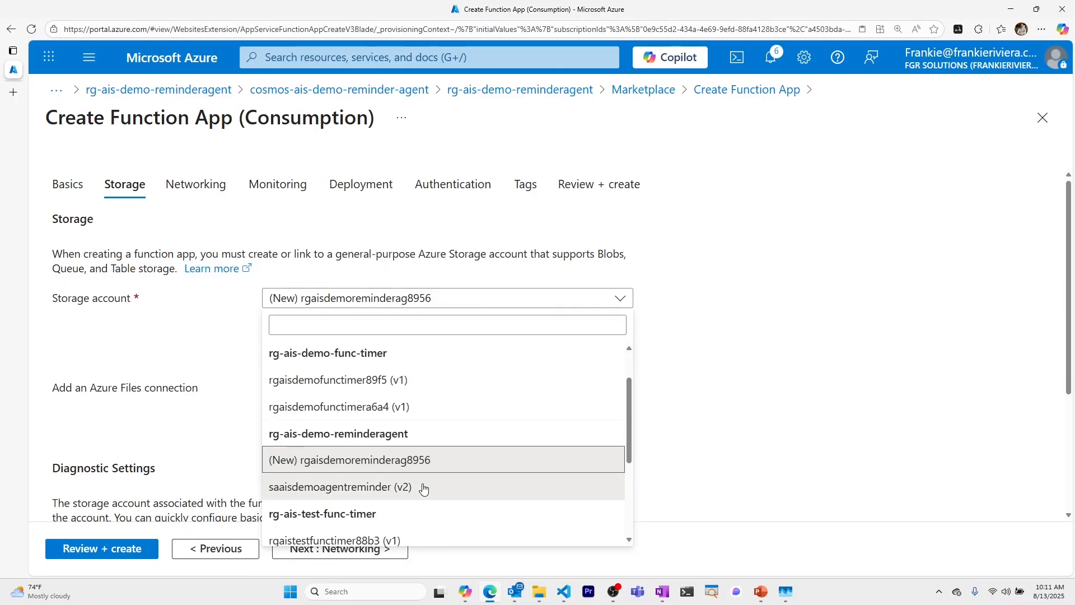
pyautogui.click(422, 486)
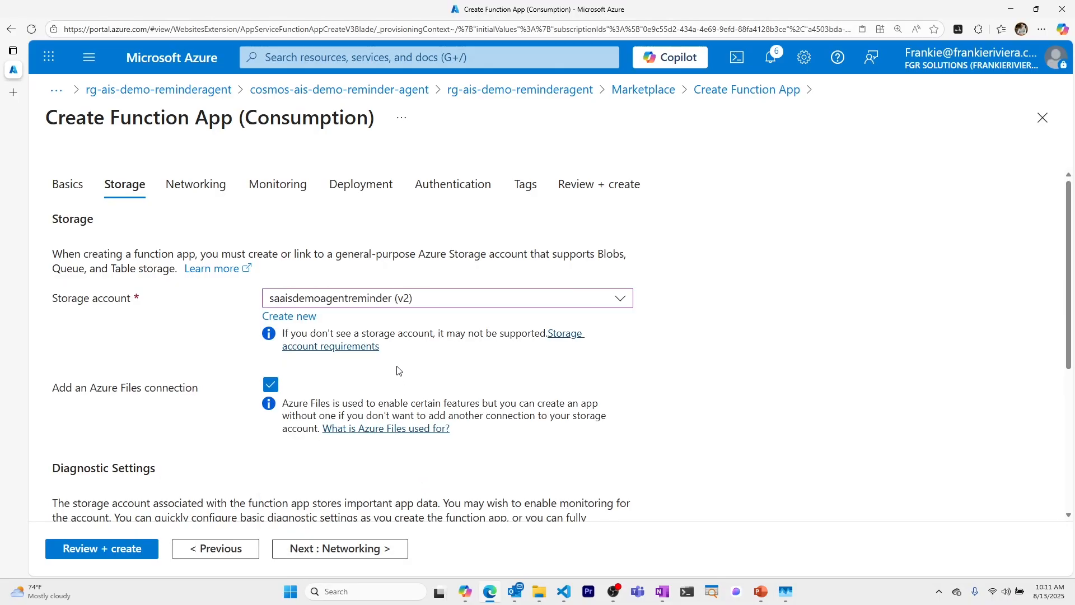
# Review the configuration, create the function app, and open the deployed resource.
pyautogui.click(120, 541)
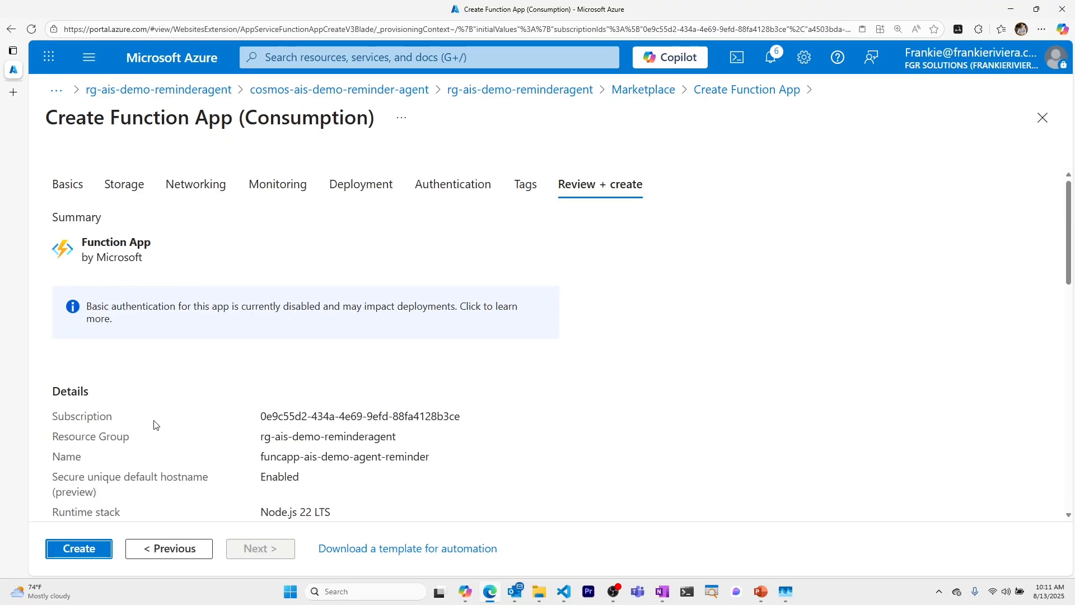
pyautogui.click(91, 548)
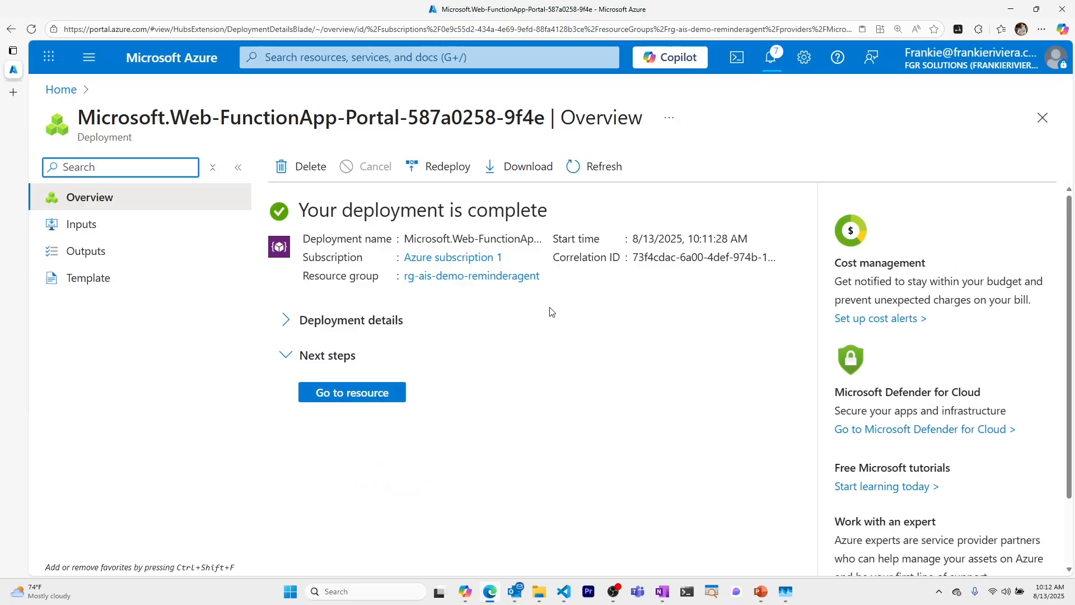
pyautogui.click(351, 398)
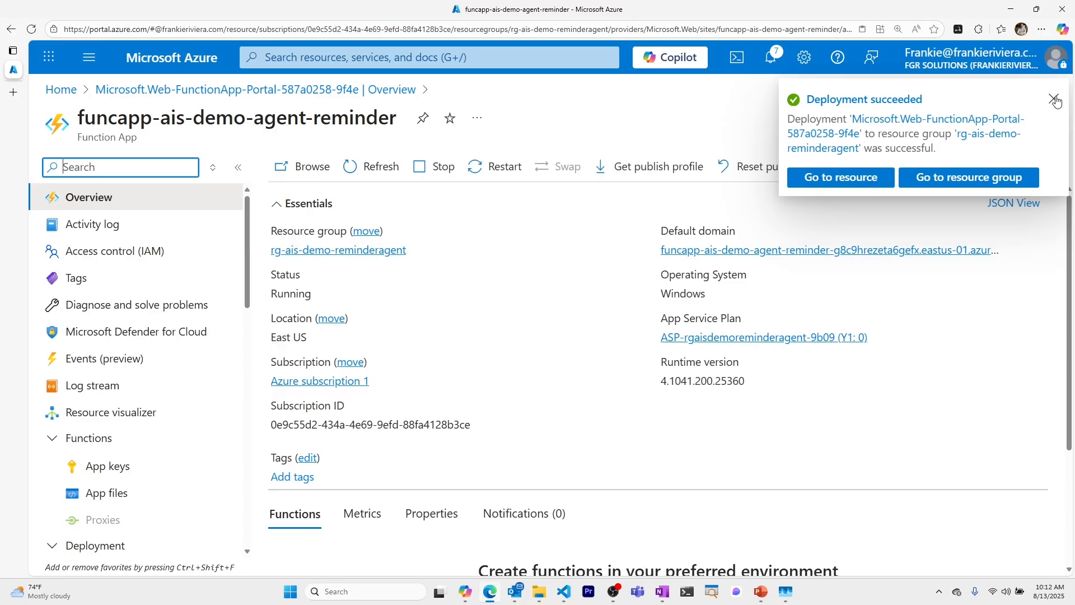
# Open the environment variables of the funcapp-ais-demo-agent-reminder function app.
pyautogui.scroll(-2, 160, 414)
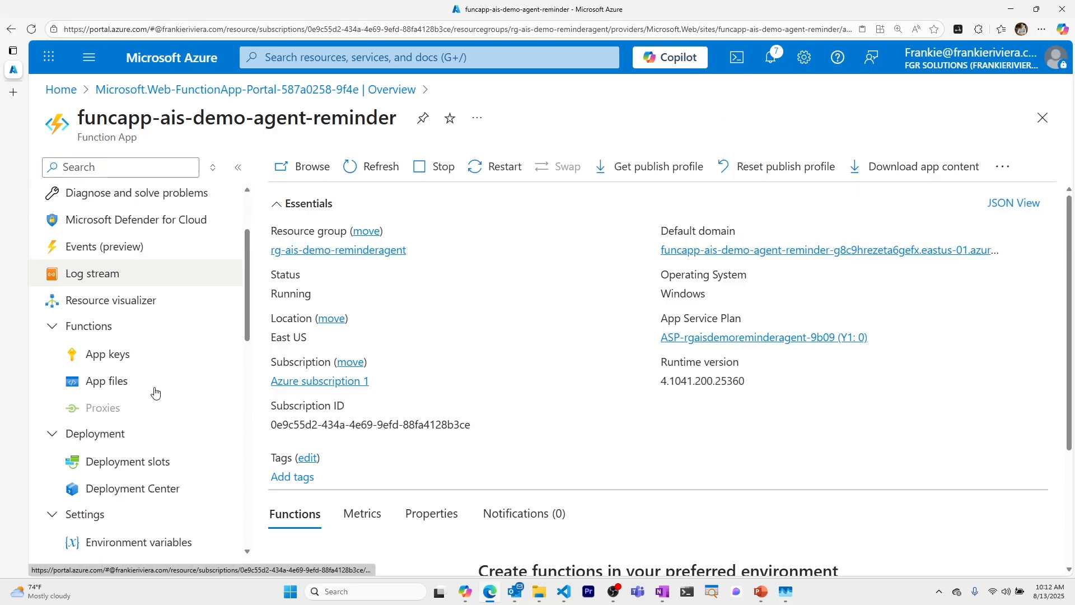
pyautogui.scroll(-3, 150, 374)
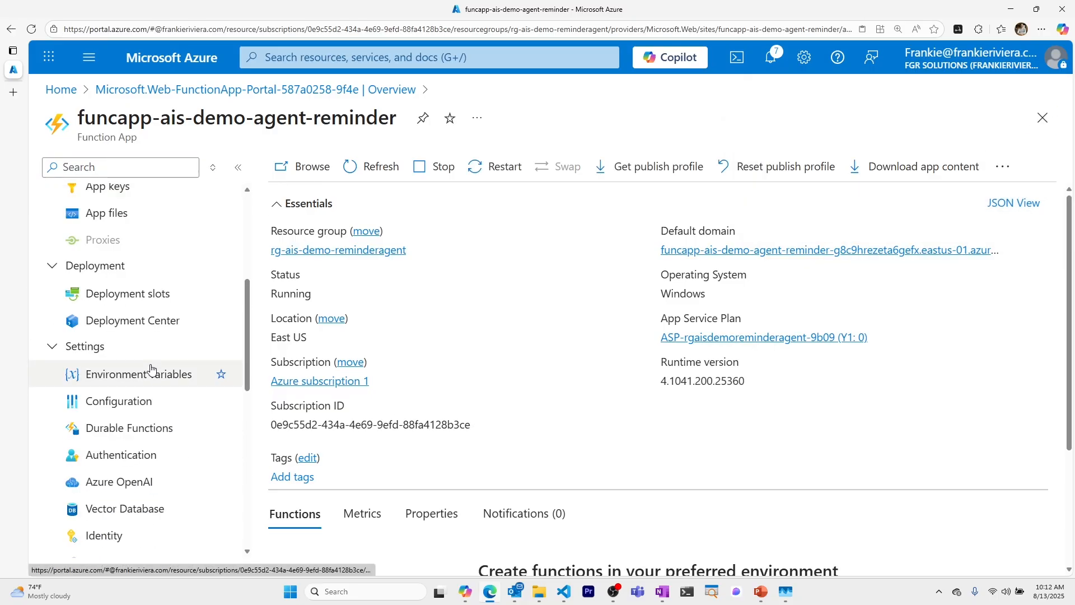
pyautogui.click(152, 374)
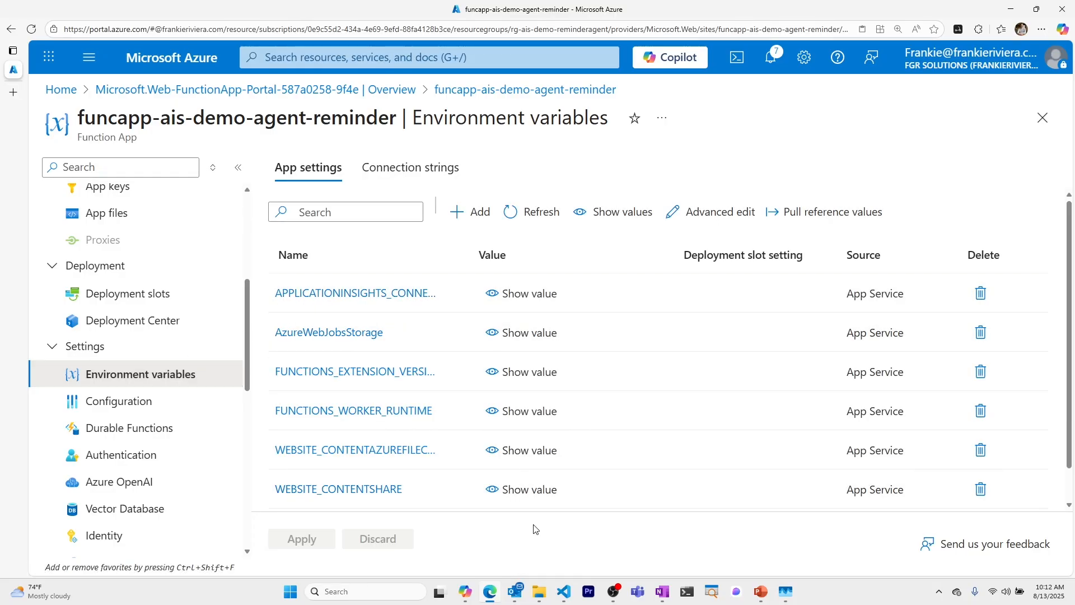
# Take the COSMOS_DB_ENDPOINT name from local.settings.json in VS Code and start a new application setting for it in the Azure portal.
pyautogui.moveTo(567, 588)
pyautogui.click(554, 543)
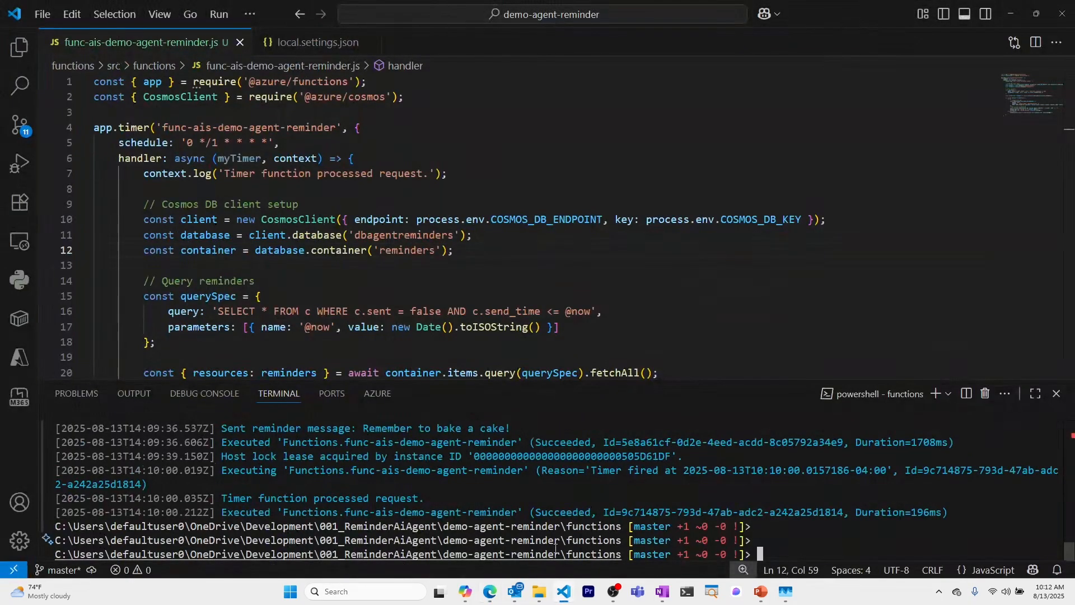
pyautogui.click(305, 42)
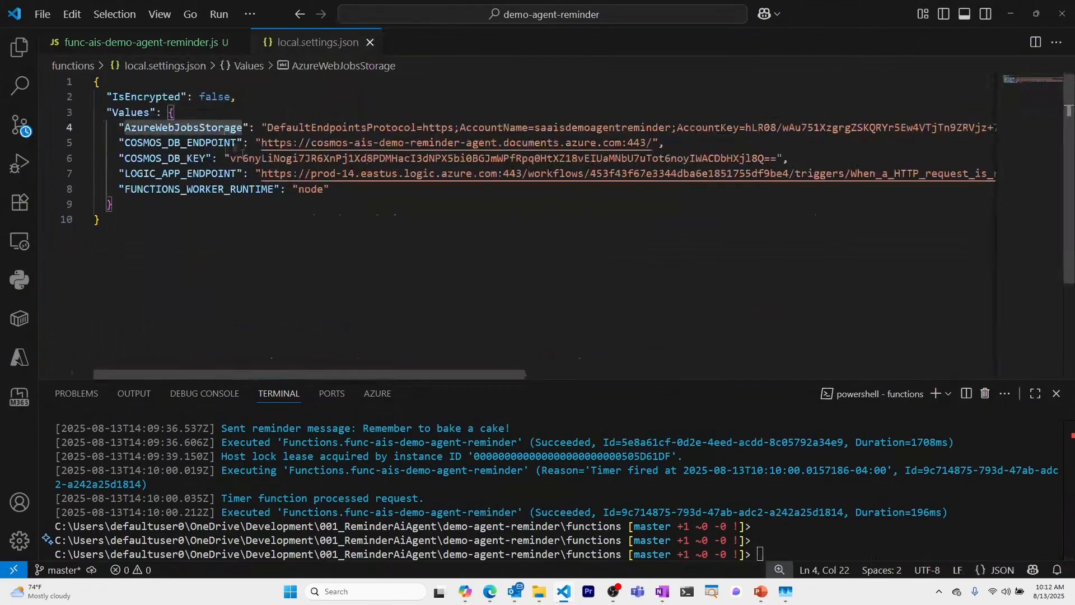
pyautogui.doubleClick(175, 142)
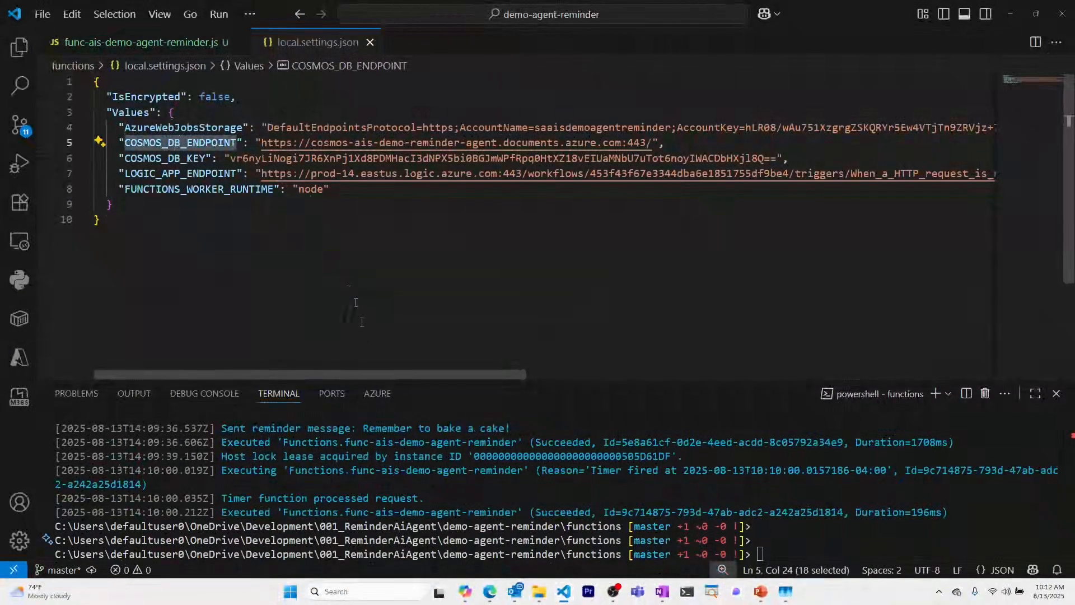
pyautogui.moveTo(565, 597)
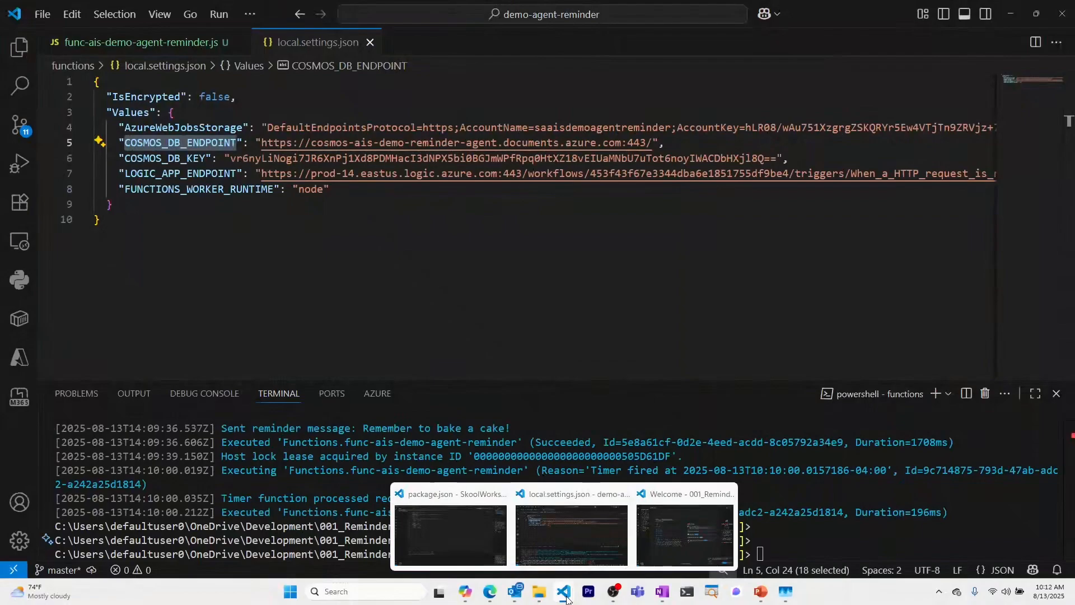
pyautogui.moveTo(493, 593)
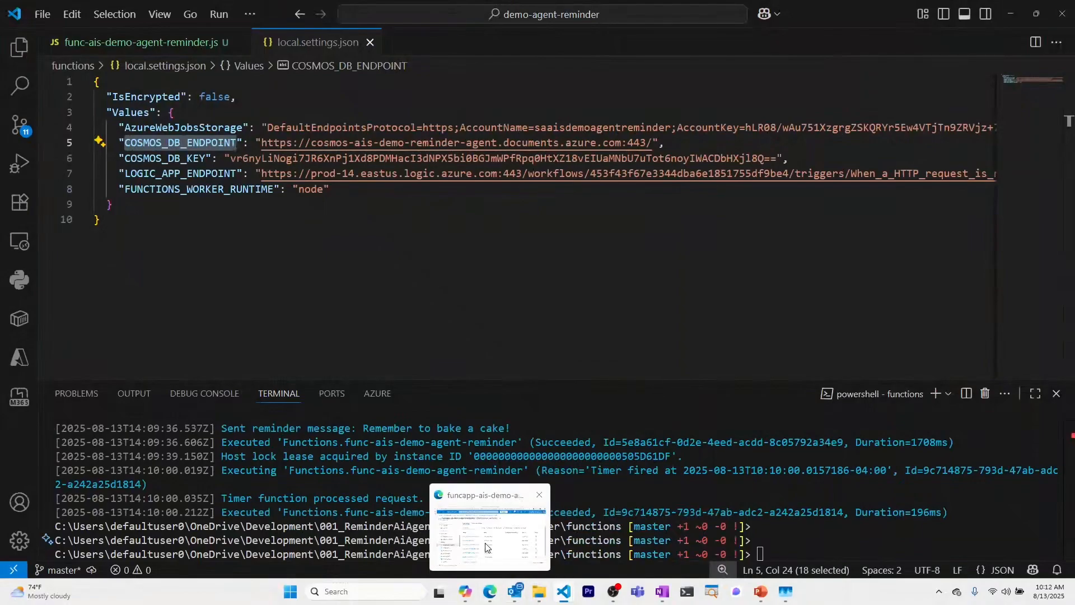
pyautogui.click(486, 547)
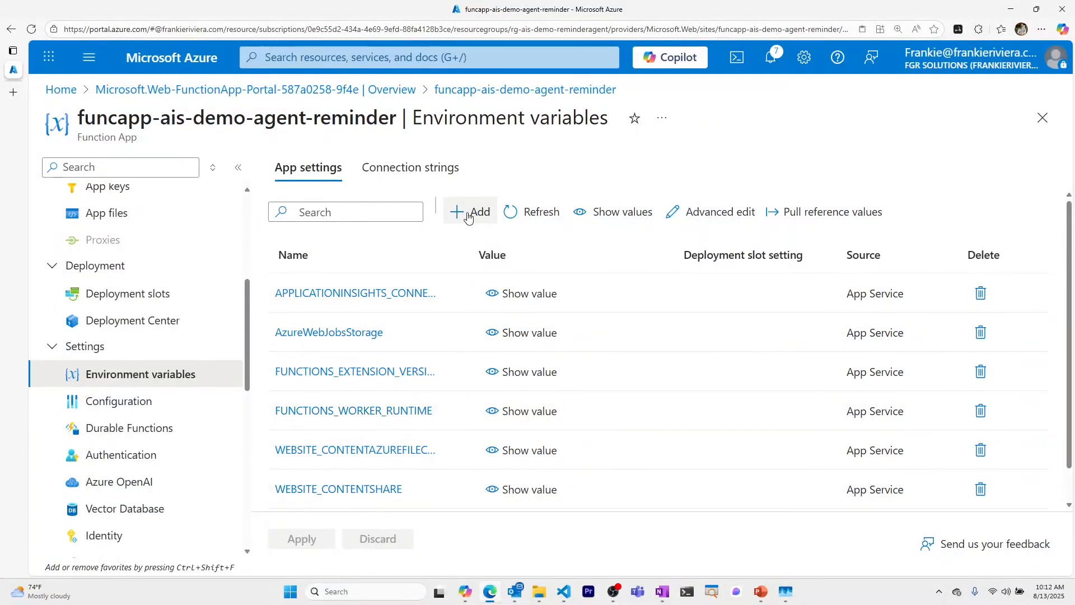
pyautogui.click(469, 212)
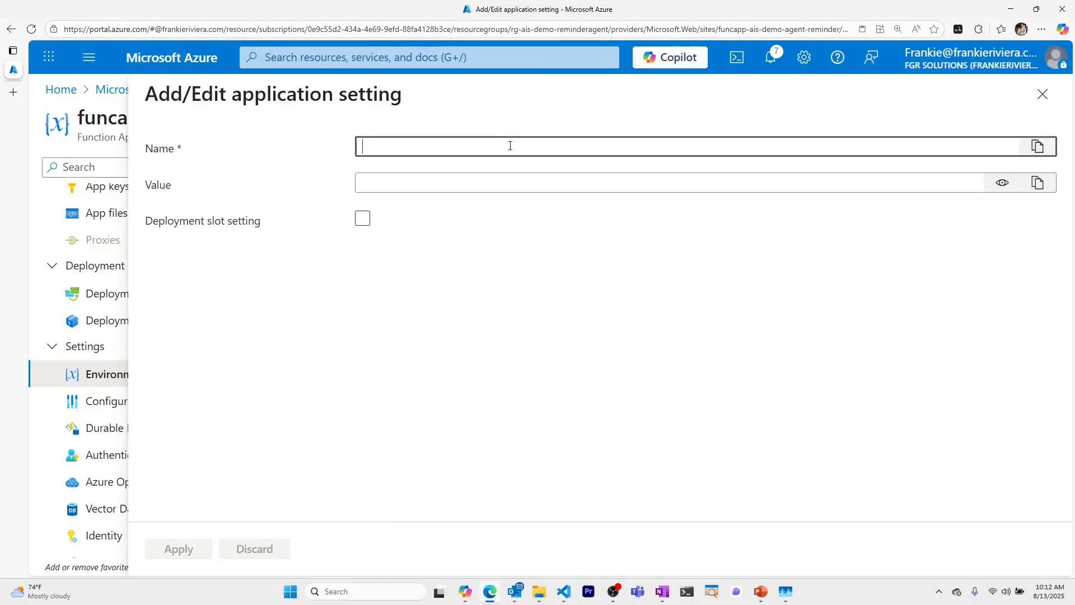
# Add COSMOS_DB_ENDPOINT, COSMOS_DB_KEY with the database access key, and LOGIC_APP_ENDPOINT from local.settings.json as app settings, and save the changes.
pyautogui.doubleClick(170, 161)
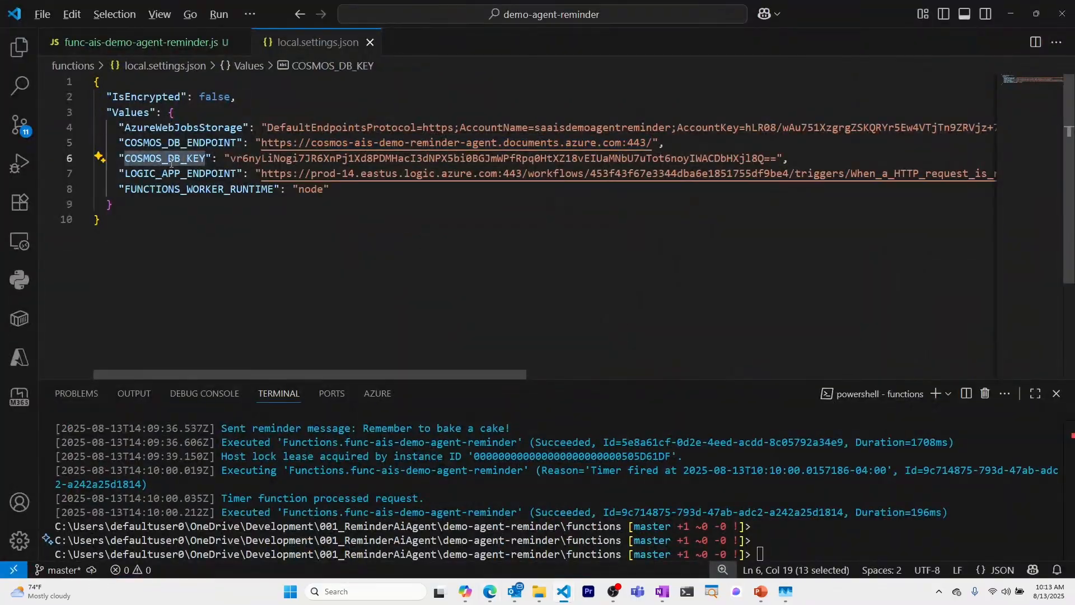
pyautogui.moveTo(230, 158); pyautogui.dragTo(780, 158)
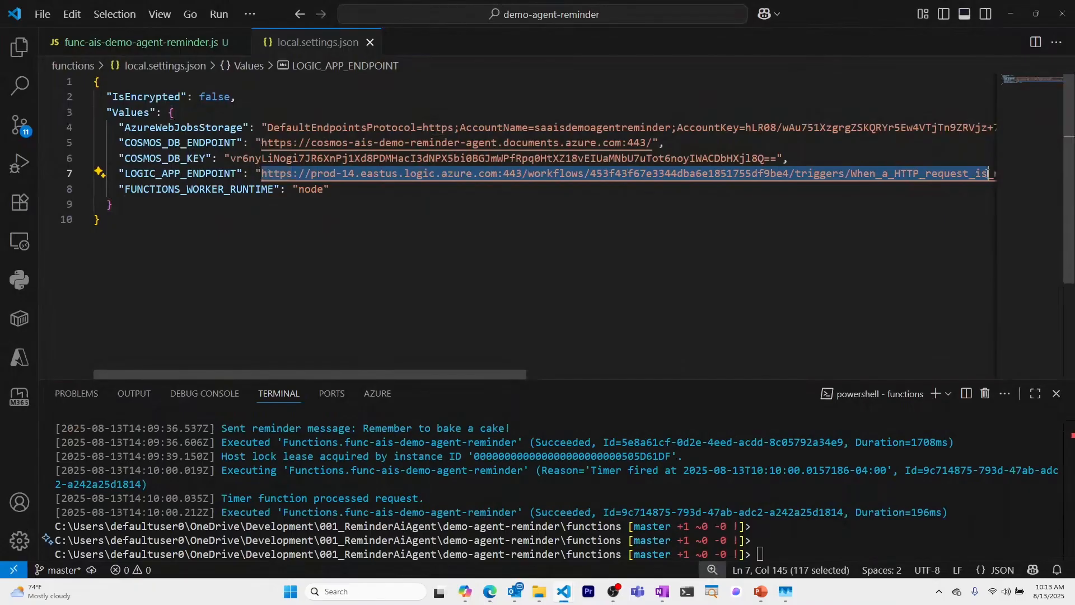
pyautogui.moveTo(960, 174); pyautogui.dragTo(855, 177)
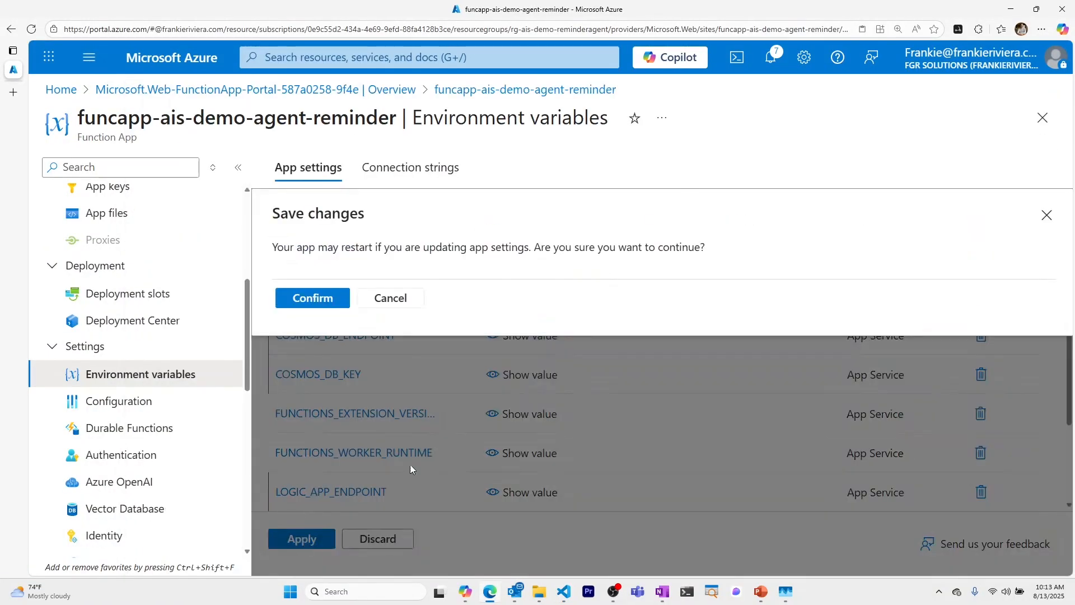
pyautogui.click(307, 297)
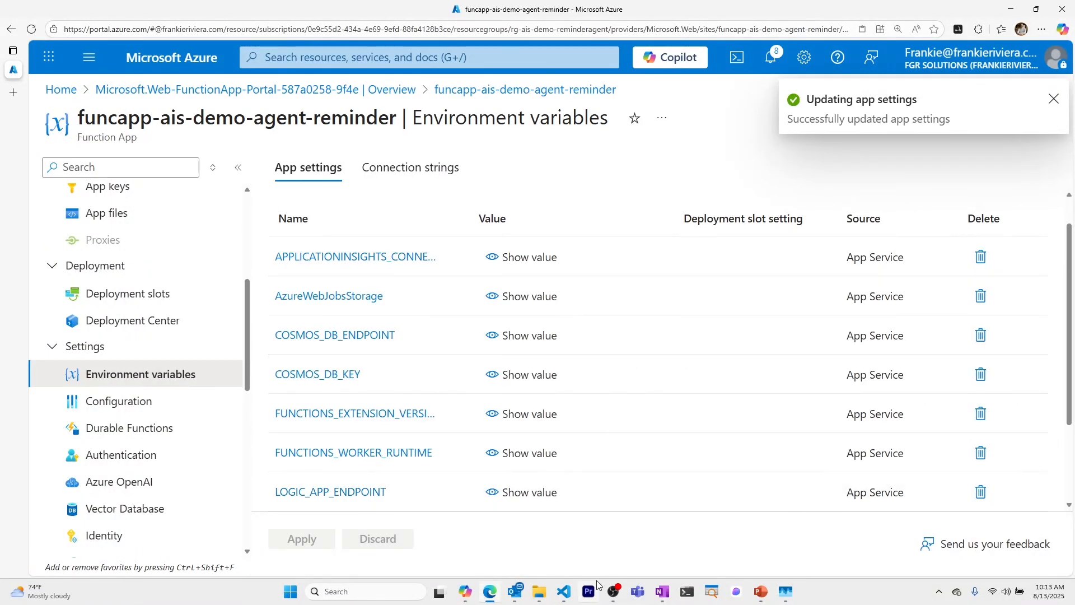
# View the func-ais-demo-agent-reminder.js code in VS Code and return to the Azure portal.
pyautogui.click(564, 599)
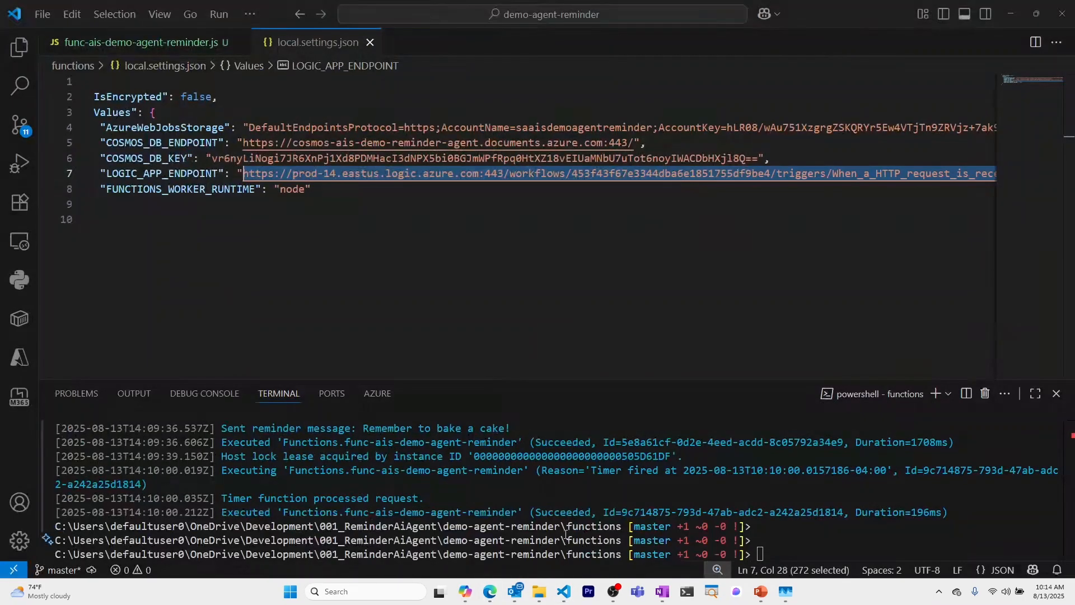
pyautogui.click(149, 42)
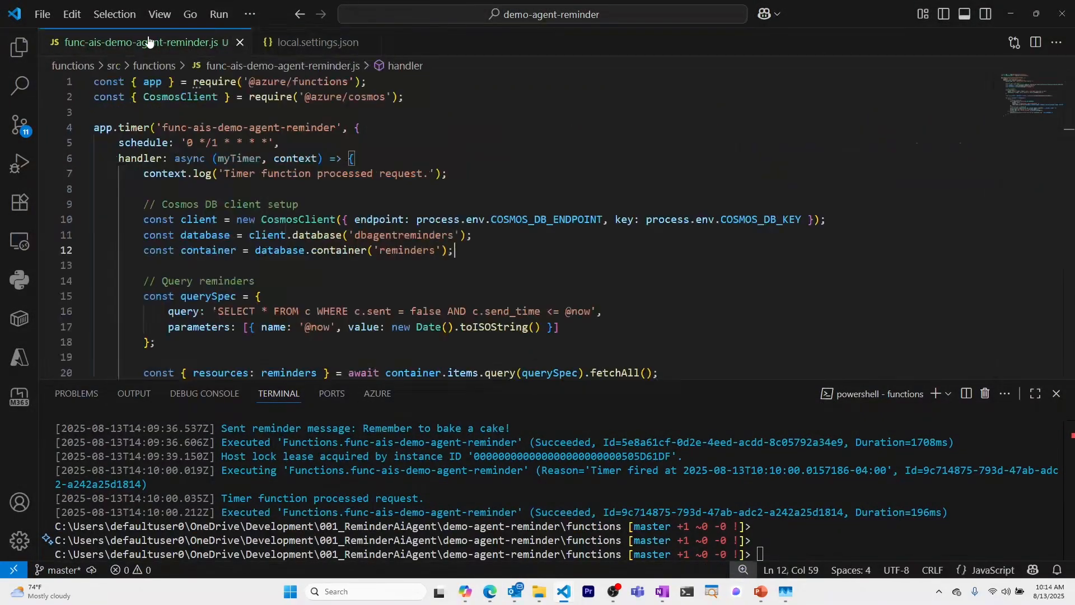
pyautogui.click(490, 591)
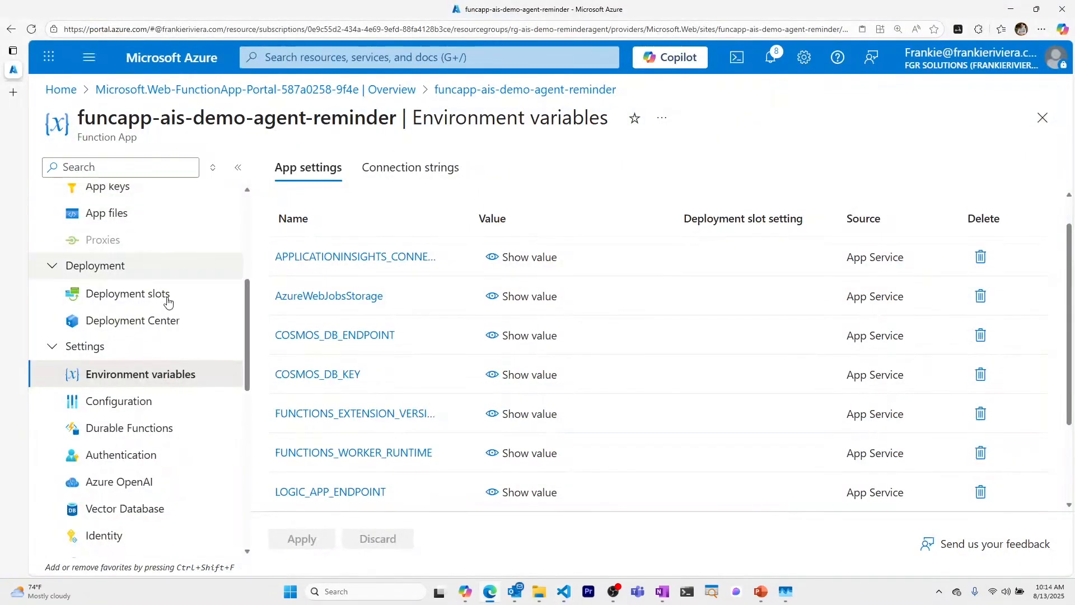
# Open the cosmos-ais-demo-reminder-agent account from the rg-ais-demo-reminderagent resource group and show the reminders container's items in Data Explorer.
pyautogui.scroll(5, 135, 212)
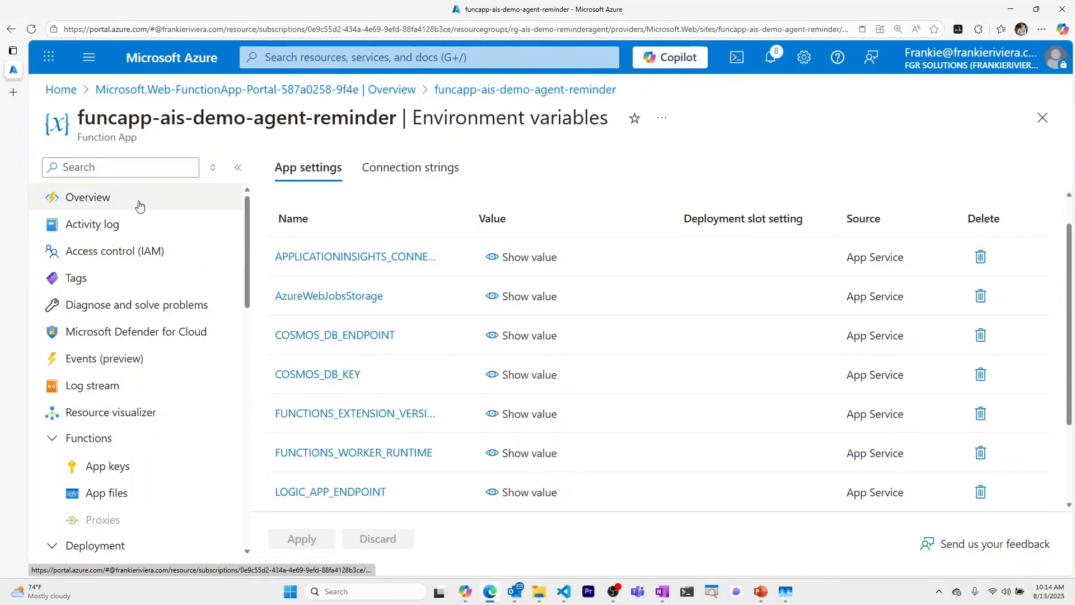
pyautogui.click(168, 208)
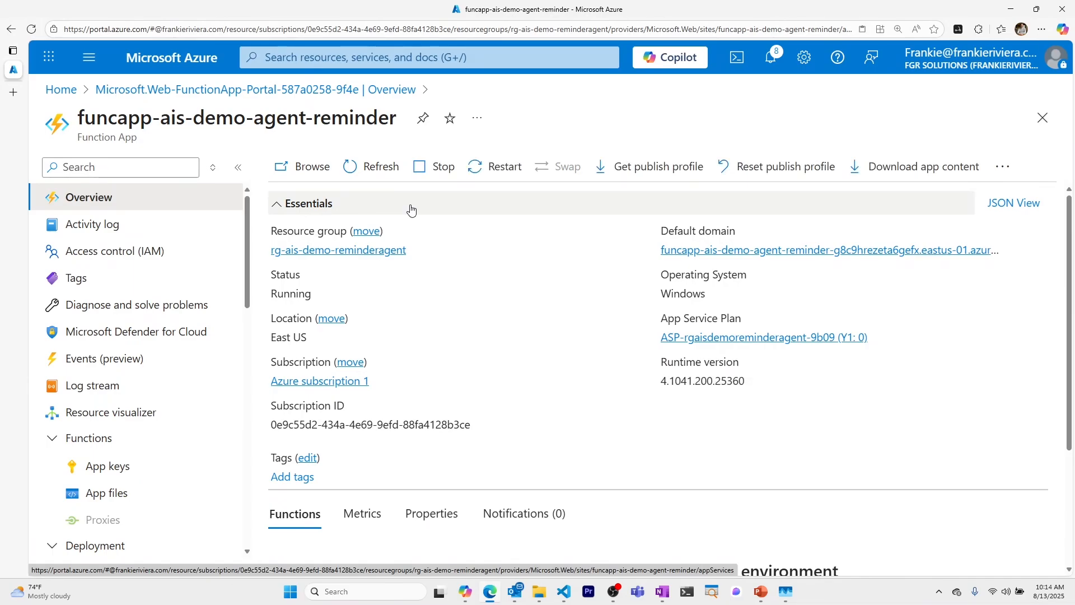
pyautogui.click(355, 250)
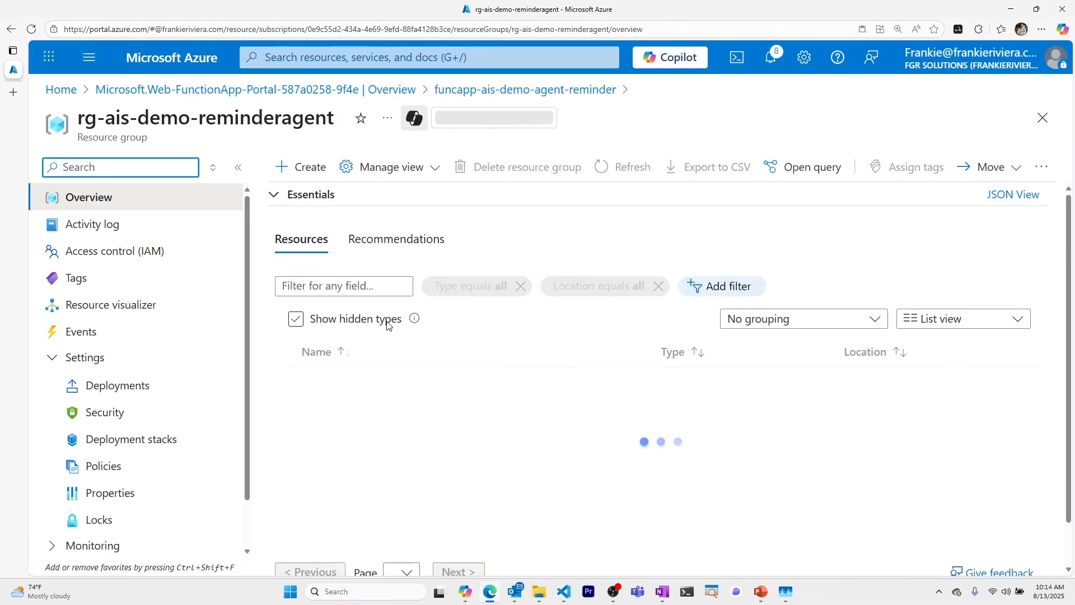
pyautogui.click(417, 407)
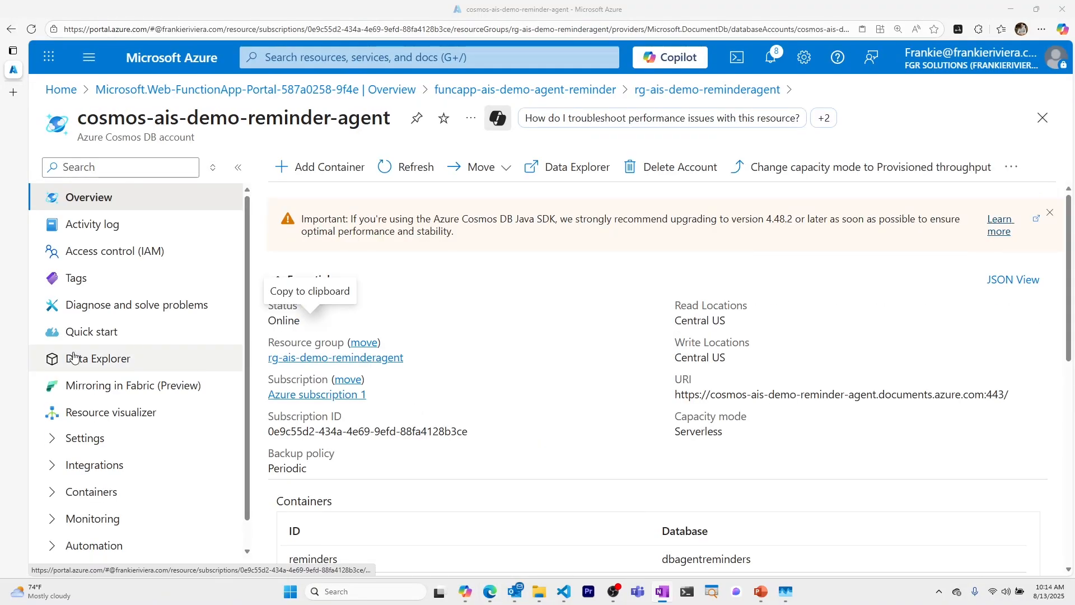
pyautogui.click(73, 360)
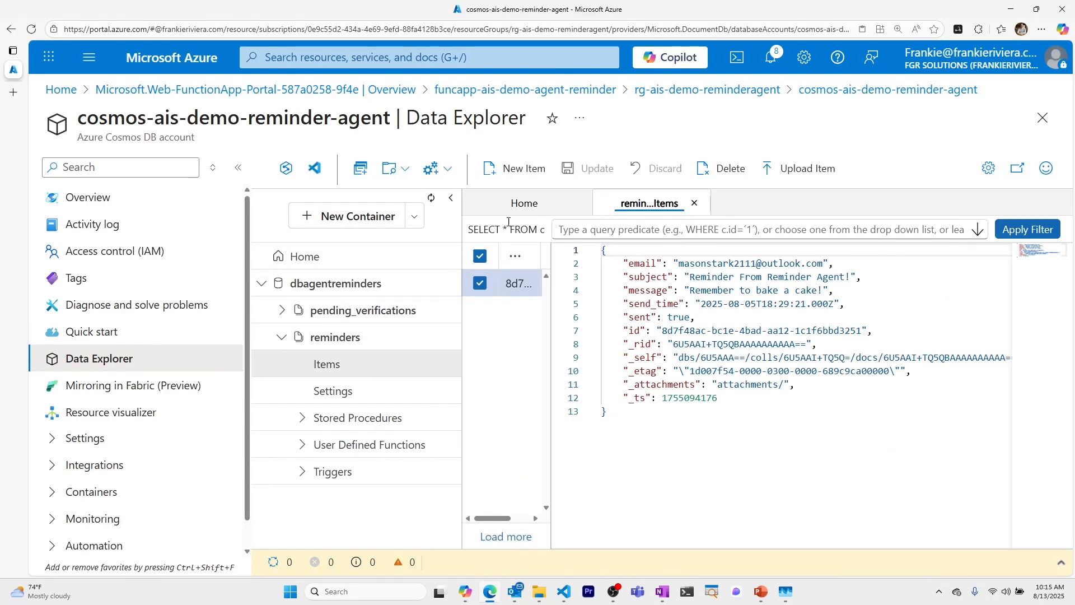
# Save a new reminders item with message "Remember to bake a cake again!!", send_time 2025-08-05T18:29:21.000Z and sent false, and open the saved item.
pyautogui.click(527, 180)
pyautogui.moveTo(727, 324); pyautogui.dragTo(557, 246)
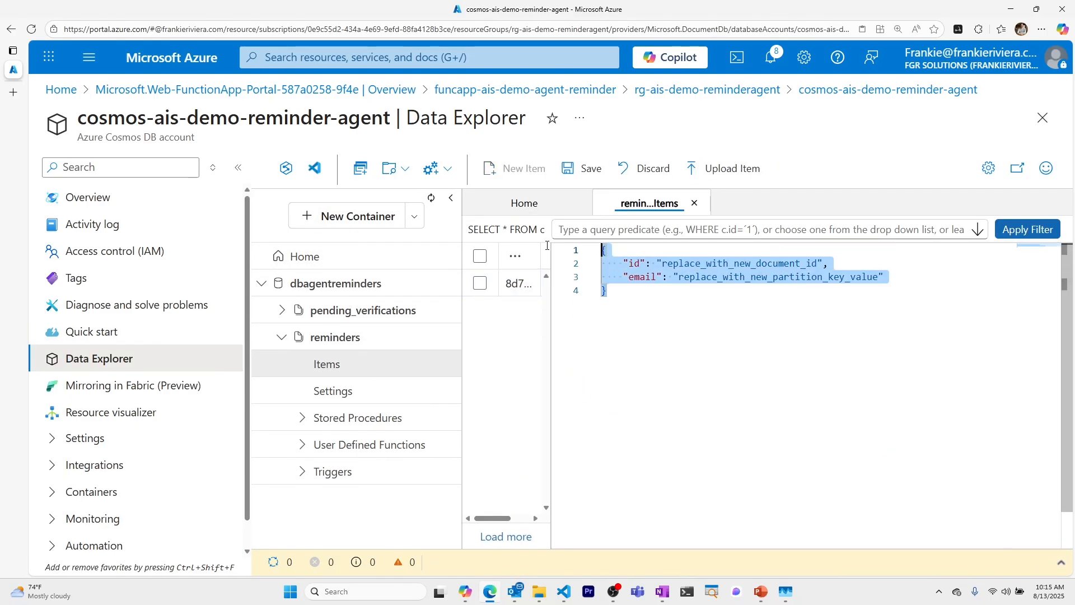
pyautogui.hotkey('ctrl', 'v')
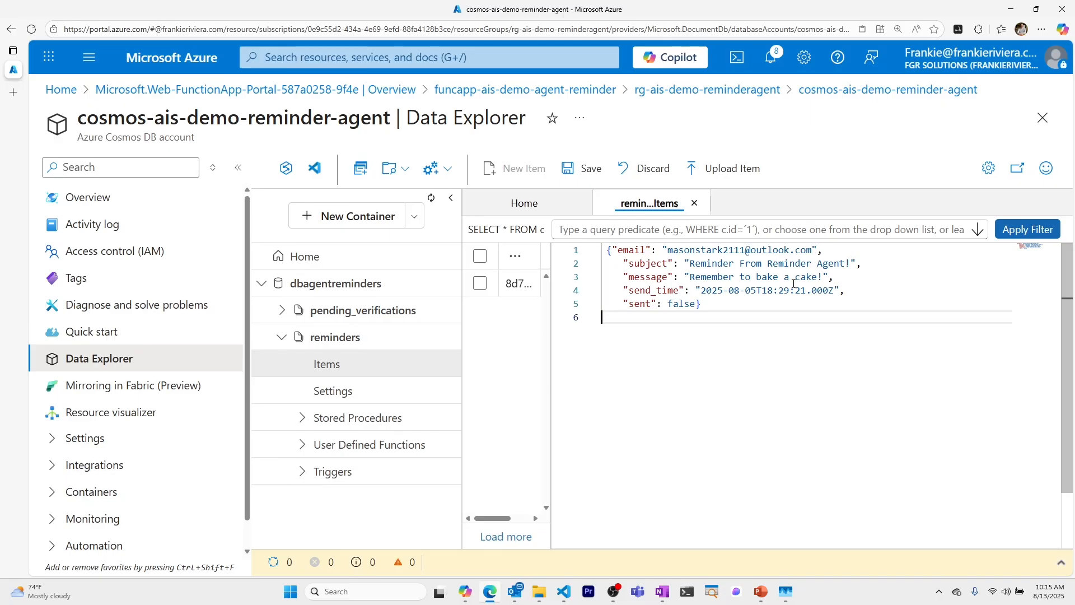
pyautogui.click(821, 276)
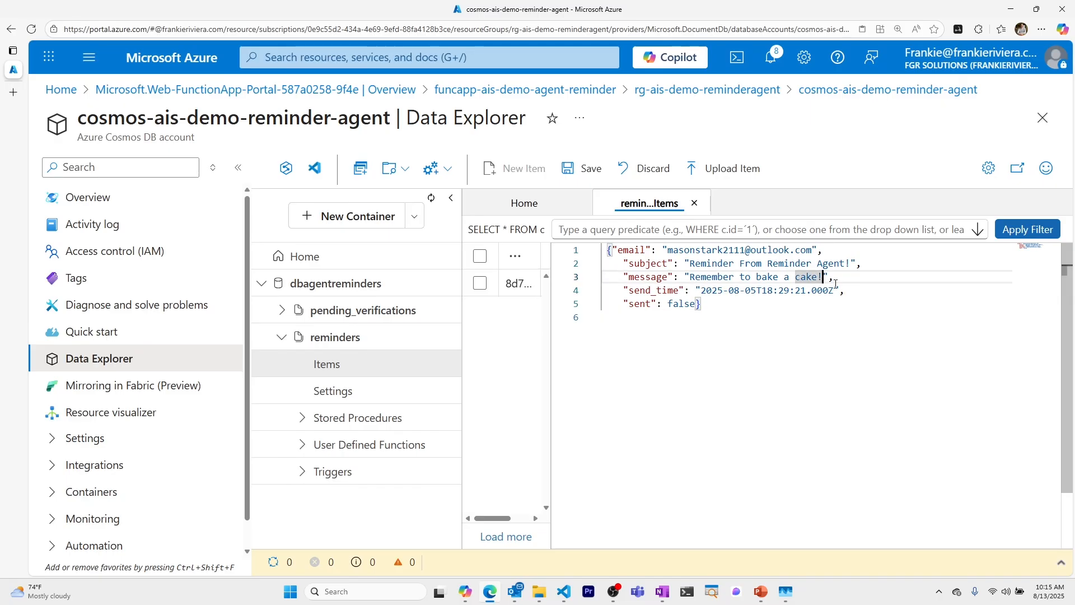
pyautogui.press('BackSpace')
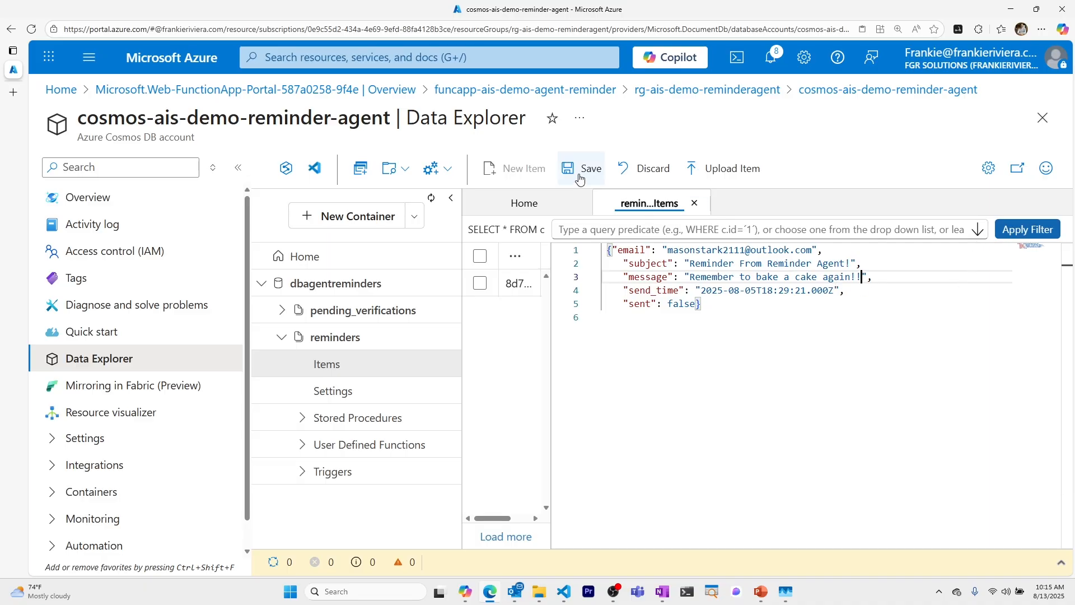
pyautogui.click(579, 178)
pyautogui.click(511, 286)
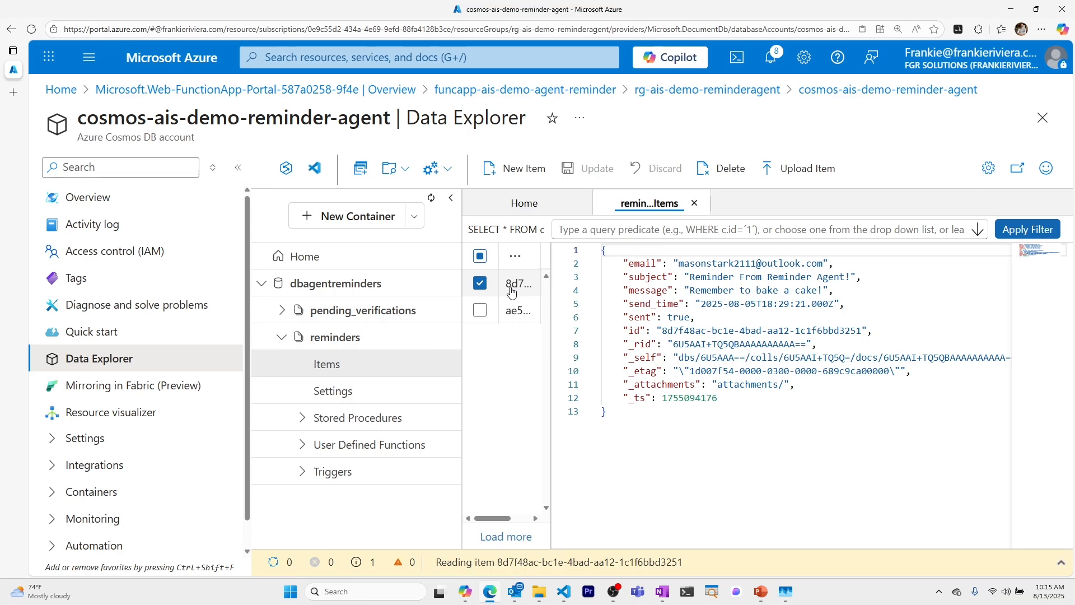
pyautogui.click(519, 313)
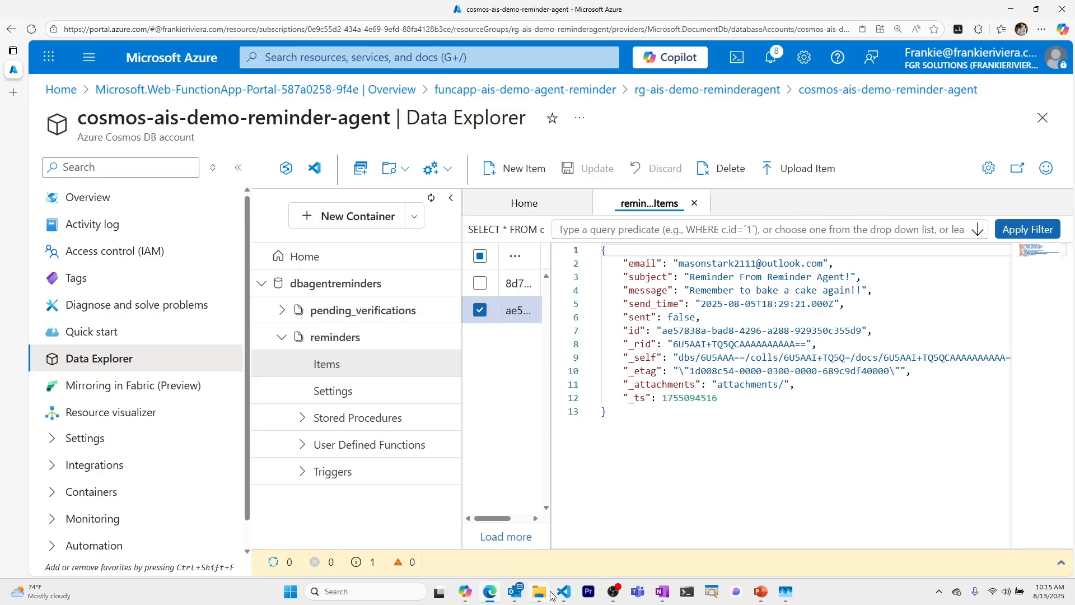
# Switch to VS Code and make the terminal in the functions folder ready for a command.
pyautogui.moveTo(551, 592)
pyautogui.click(679, 507)
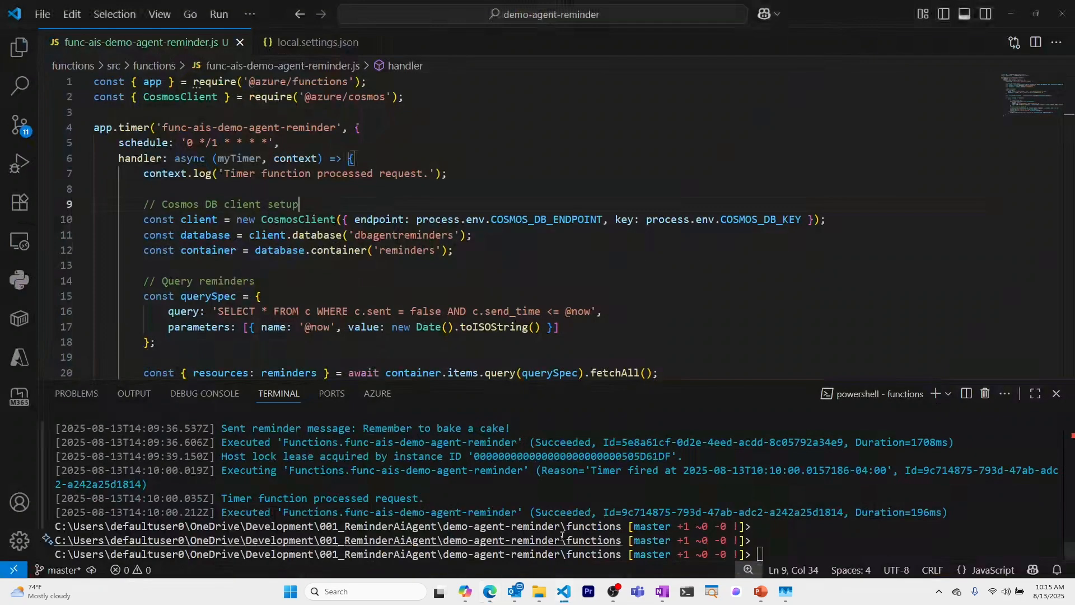
pyautogui.click(679, 506)
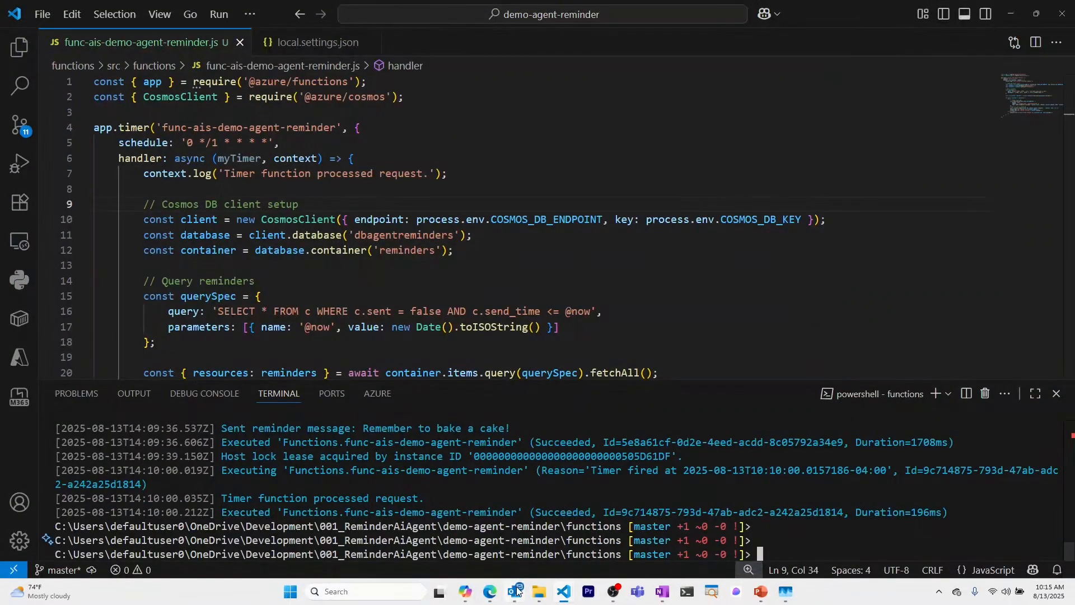
# Open the funcapp-ais-demo-agent-reminder function app from its resource group in the Azure portal and copy the app's name.
pyautogui.moveTo(490, 591)
pyautogui.click(518, 529)
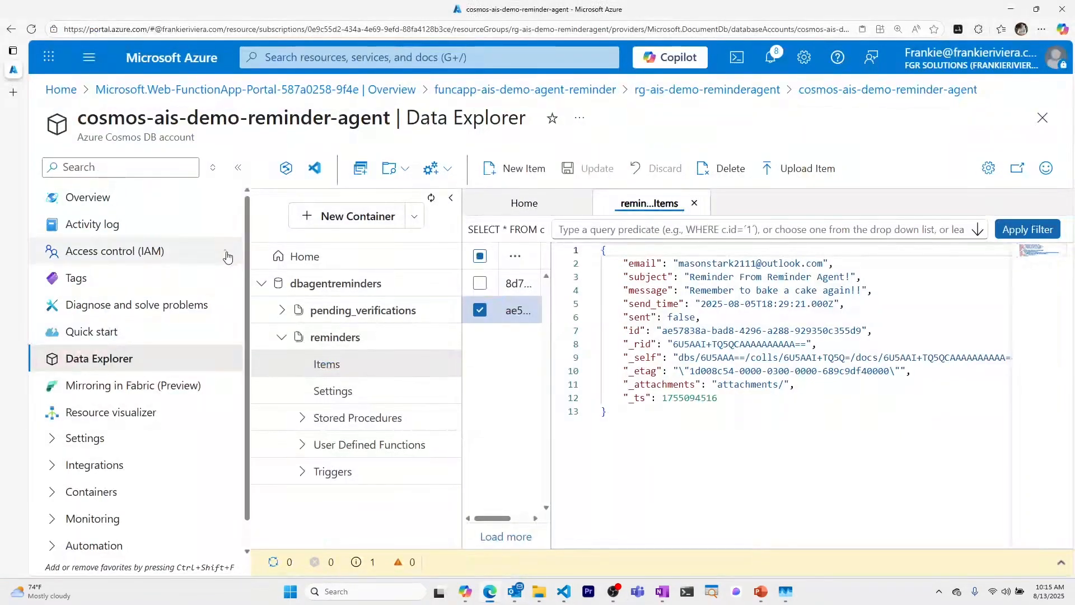
pyautogui.click(88, 197)
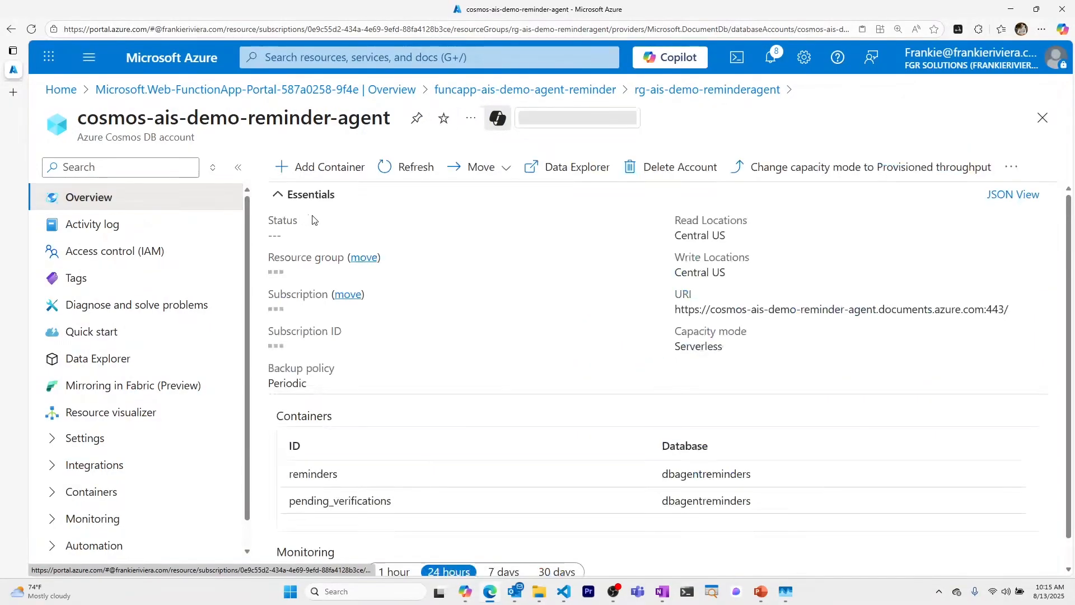
pyautogui.click(317, 358)
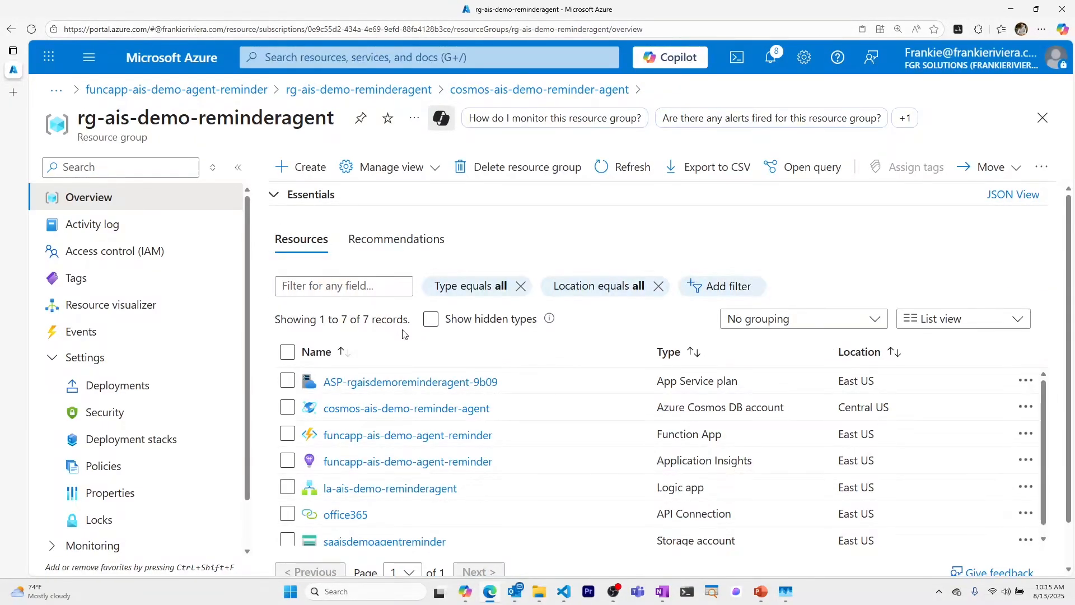
pyautogui.click(383, 438)
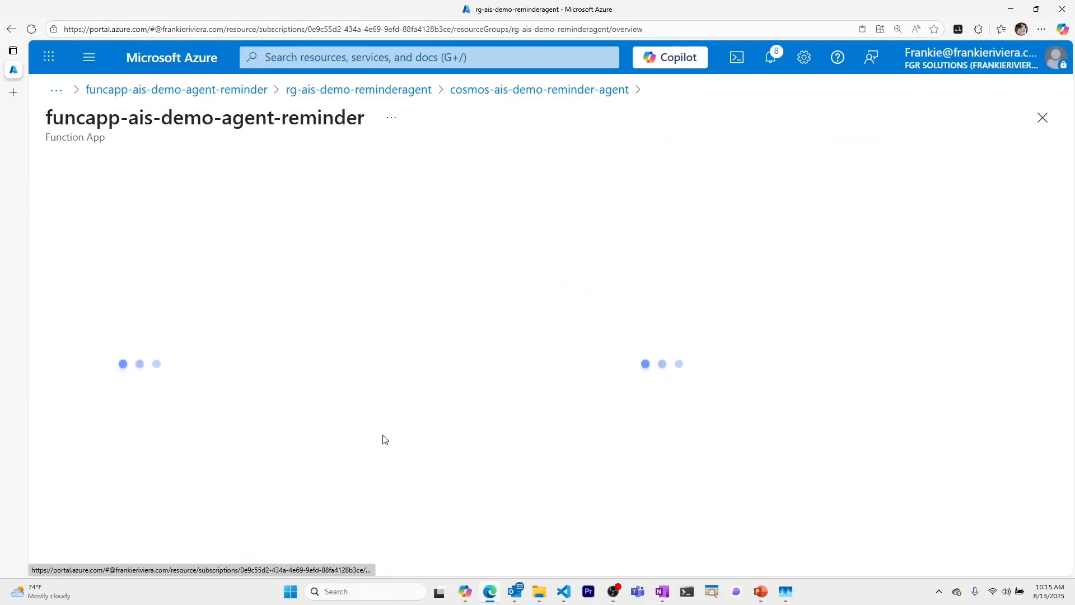
pyautogui.moveTo(399, 120); pyautogui.dragTo(80, 118)
pyautogui.hotkey('ctrl', 'c')
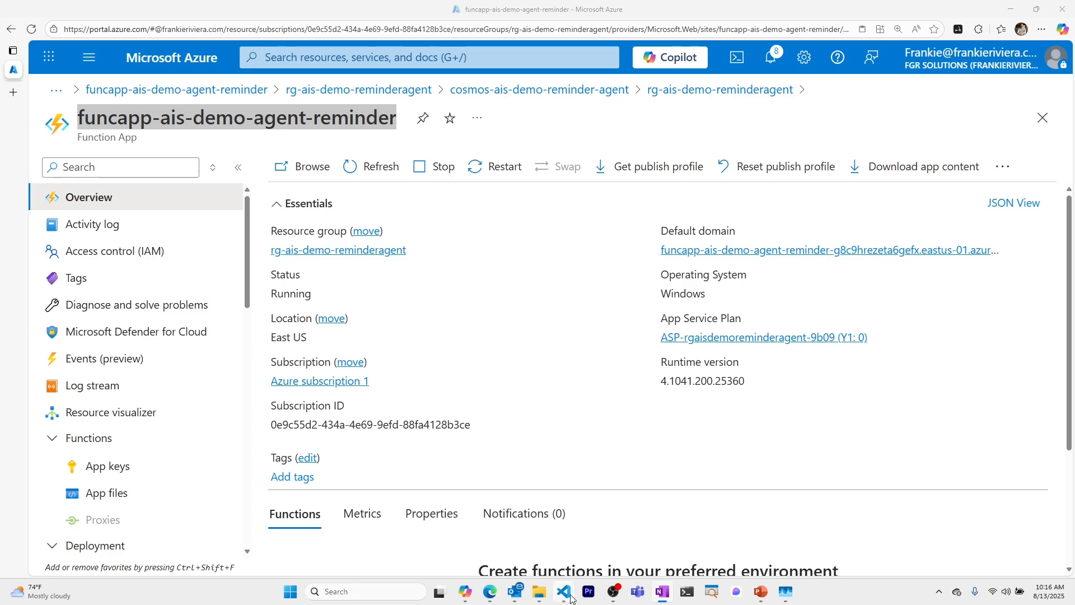
# Switch to VS Code, enlarge the terminal area upward and clear its old output.
pyautogui.moveTo(566, 593)
pyautogui.click(558, 556)
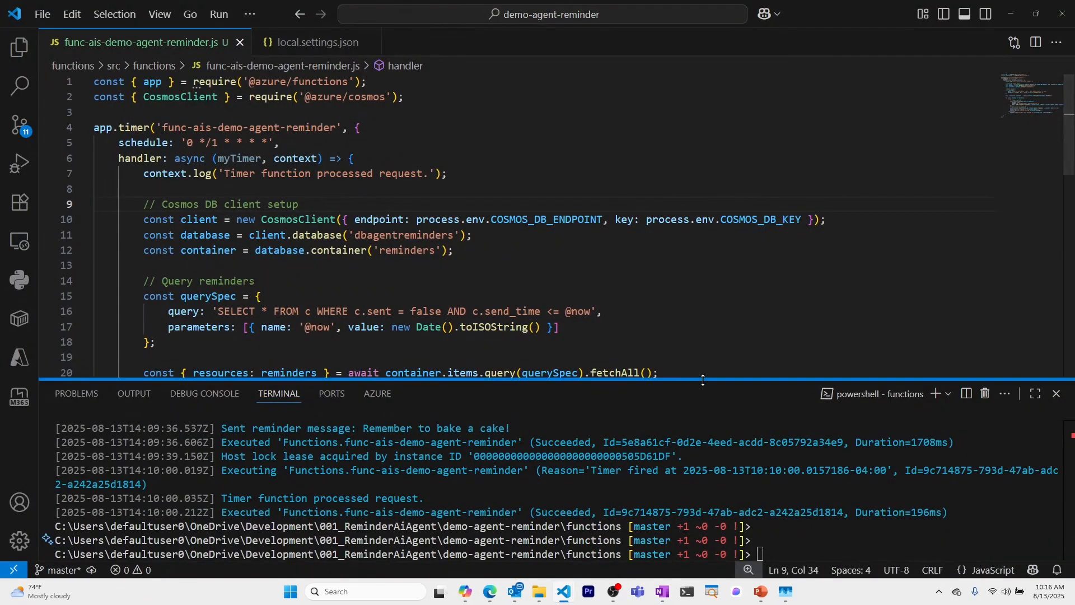
pyautogui.moveTo(704, 378); pyautogui.dragTo(694, 193)
pyautogui.write('cls')
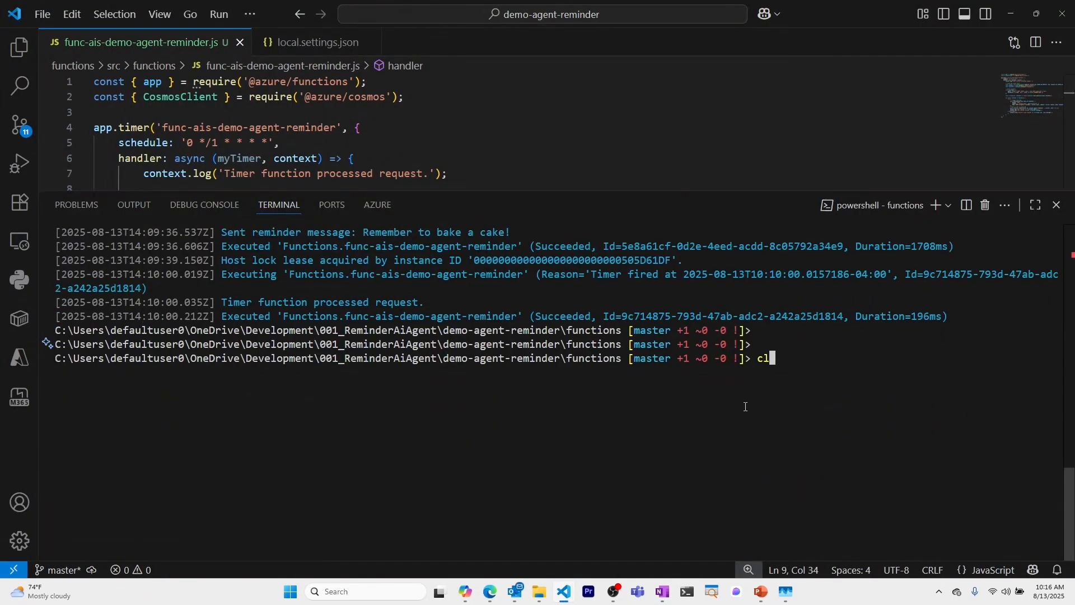
pyautogui.press('Return')
# Publish the functions project to Azure by running func azure functionapp publish funcapp-ais-demo-agent-reminder in the terminal.
pyautogui.write('f')
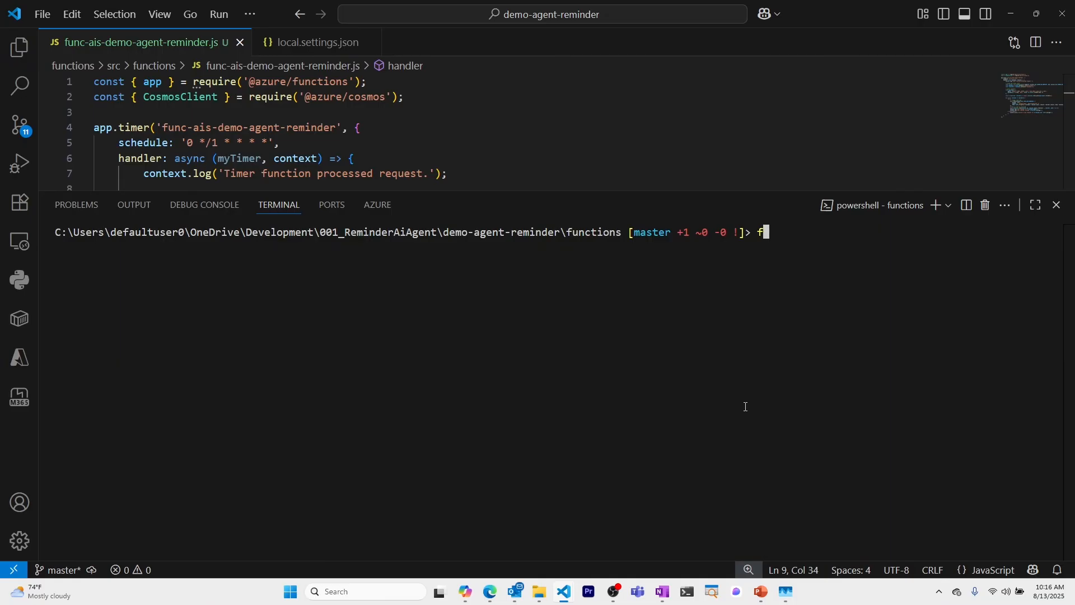
pyautogui.write('un')
pyautogui.write('ncc')
pyautogui.write('azure function')
pyautogui.write('app')
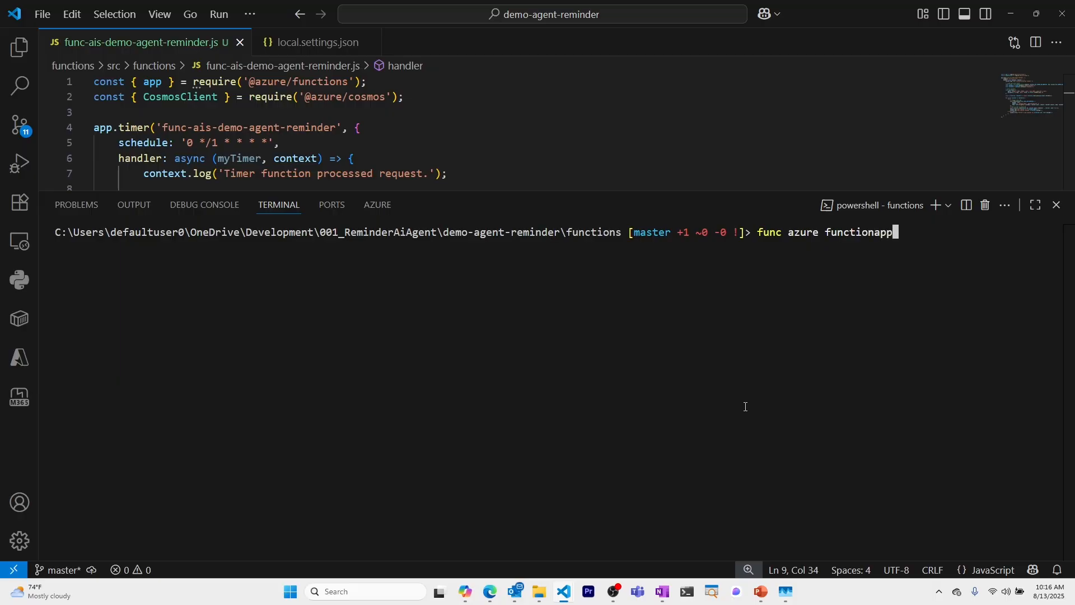
pyautogui.write(' publish')
pyautogui.hotkey('ctrl', 'v')
pyautogui.press('Return')
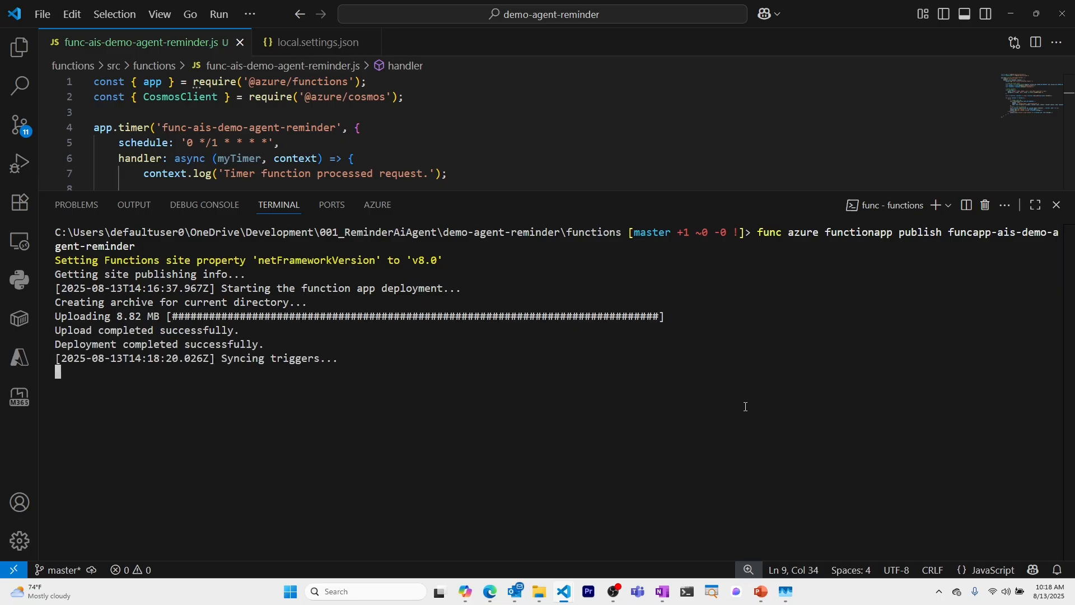
pyautogui.press('Return')
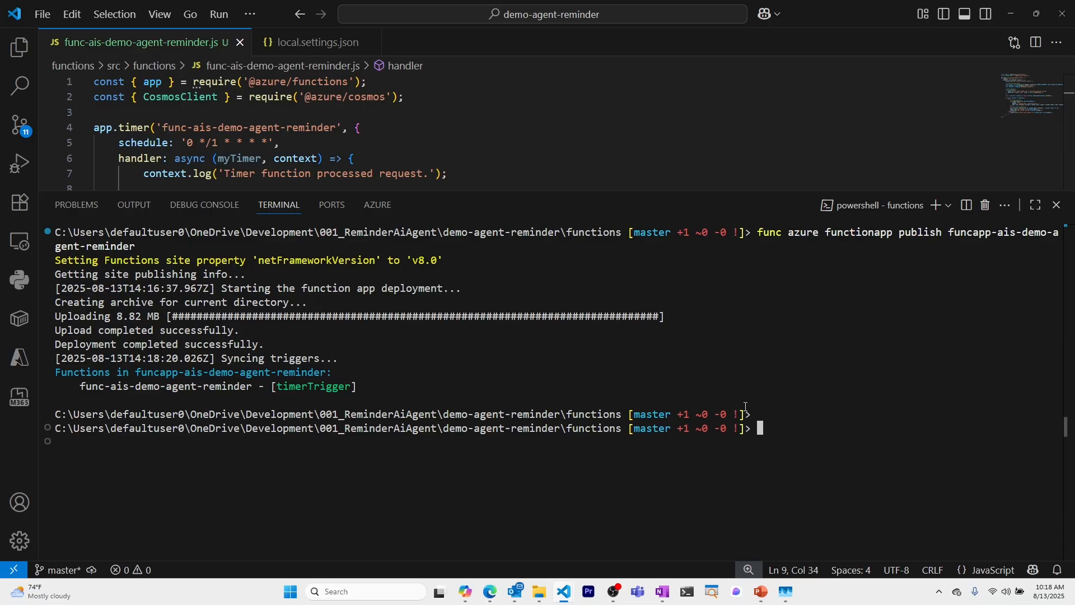
# Stream the deployed app's logs by running func azure functionapp logstream with the copied function app name.
pyautogui.write('func azure ')
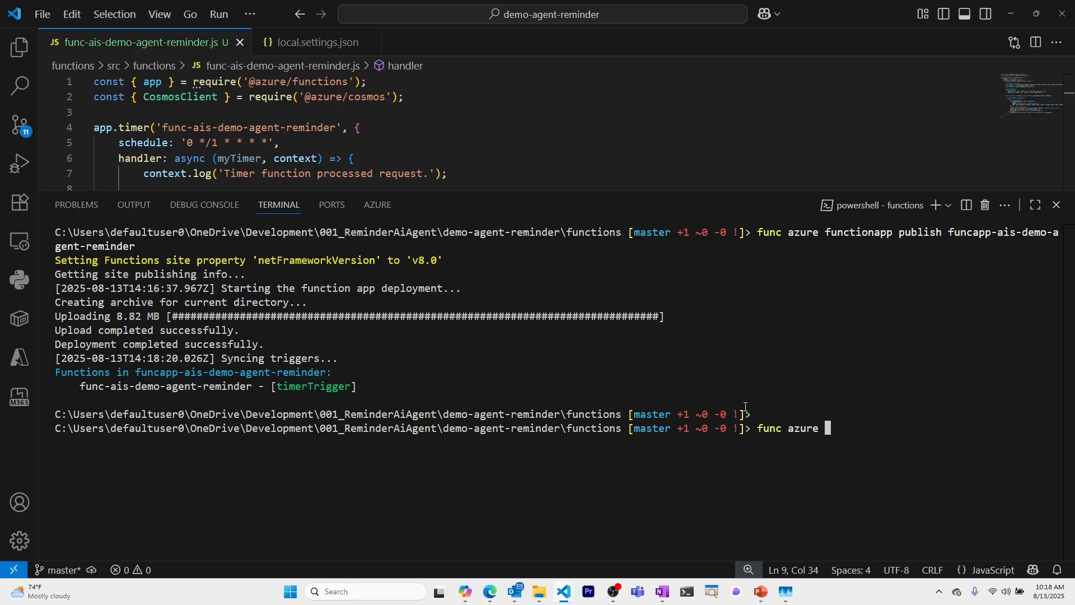
pyautogui.write('functionapp logstrea')
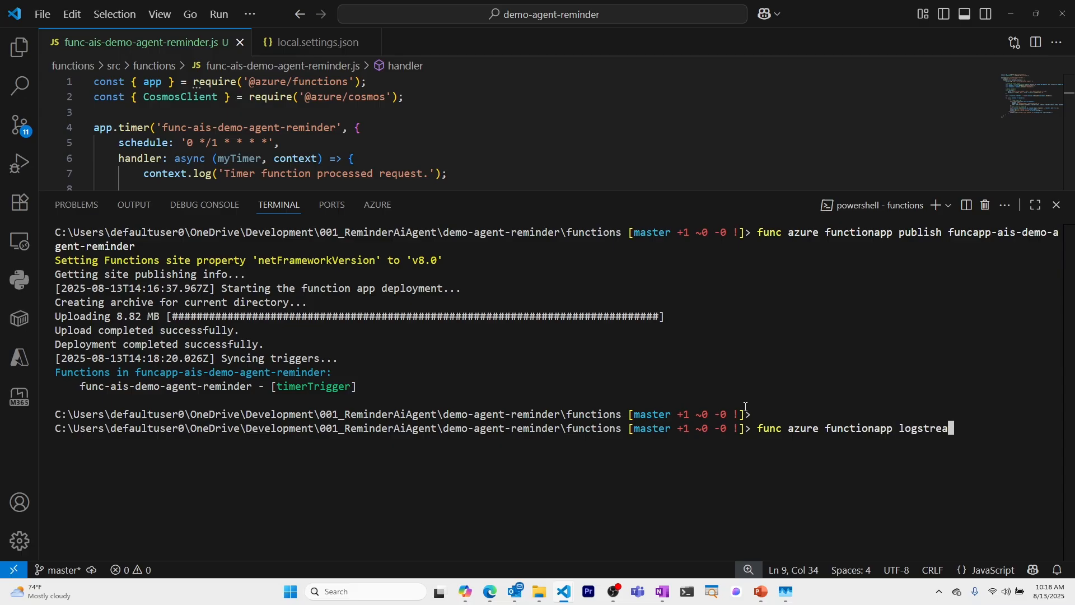
pyautogui.write('m')
pyautogui.hotkey('ctrl', 'v')
pyautogui.press('Return')
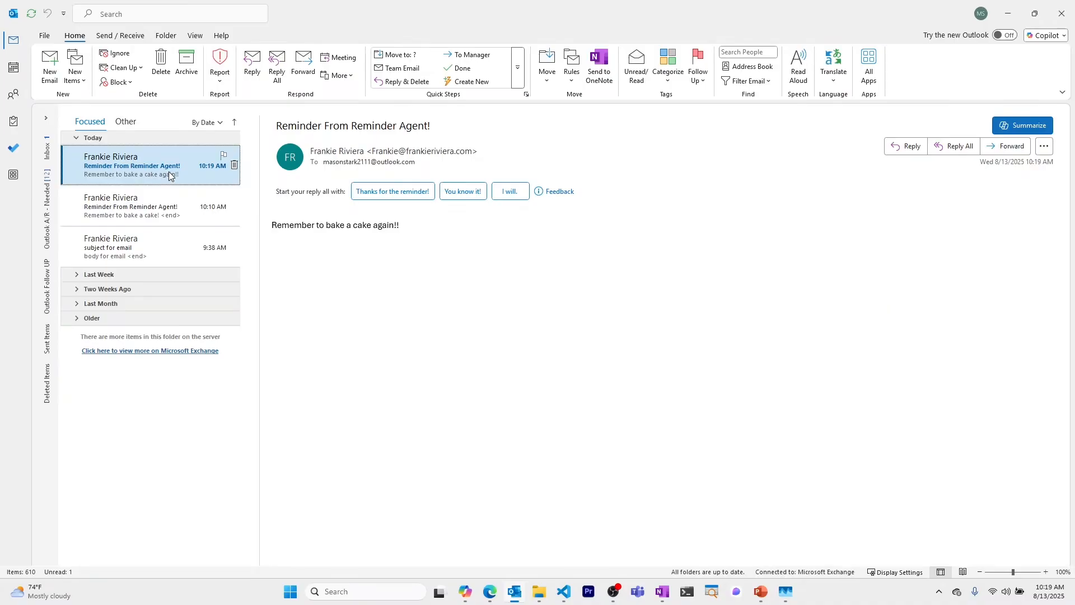
# View the earlier "Reminder From Reminder Agent!" email from 10:10 AM in the Outlook inbox.
pyautogui.click(164, 209)
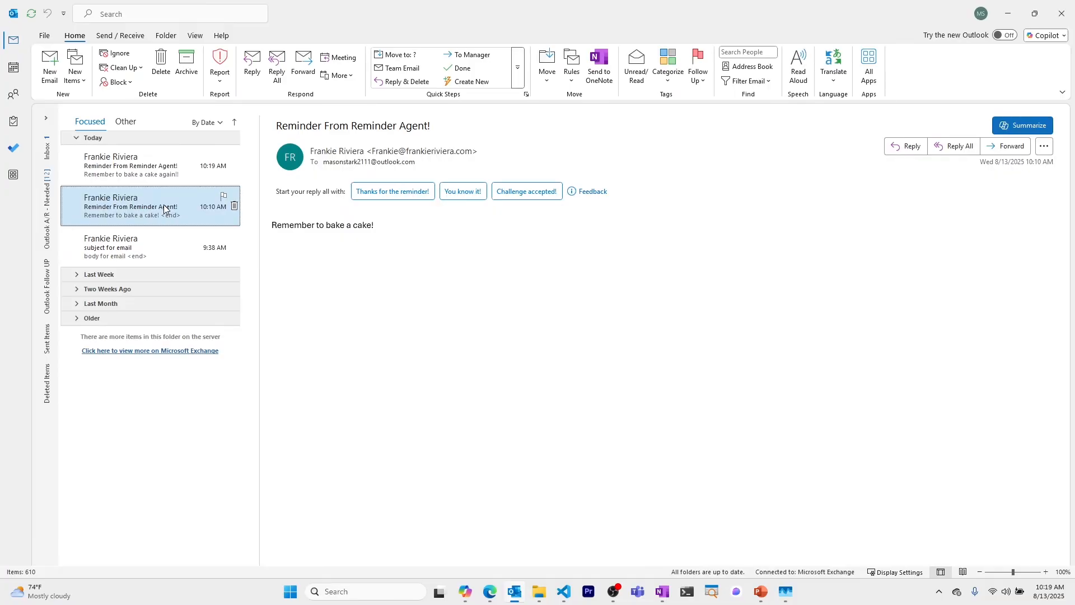
# Switch back to VS Code, clear the terminal and hide it so the function code fills the window.
pyautogui.hotkey('alt', 'Tab')
pyautogui.write('cls')
pyautogui.press('Return')
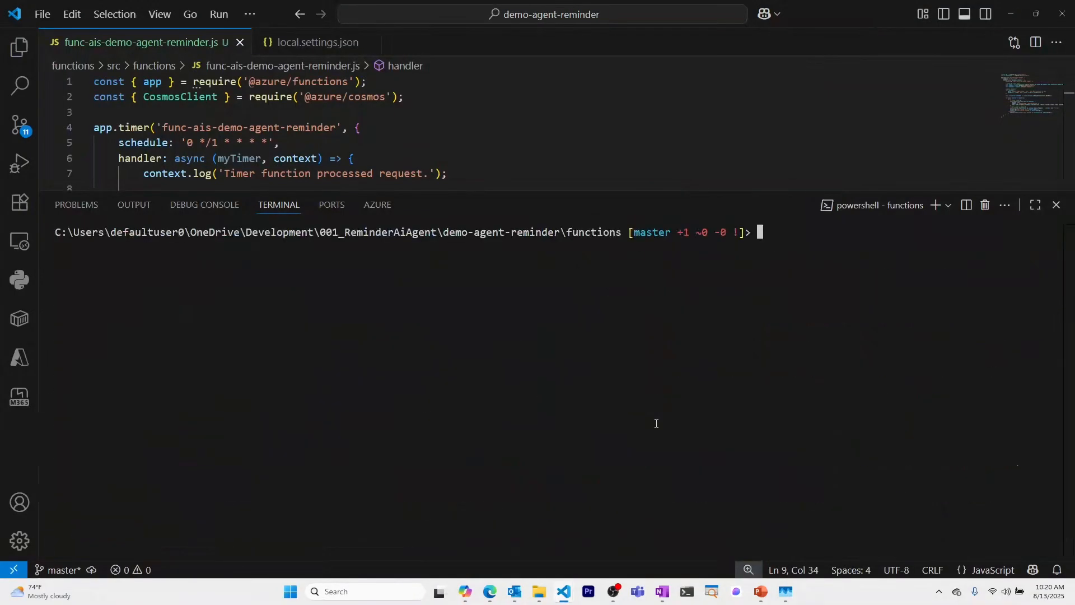
pyautogui.hotkey('ctrl', 'j')
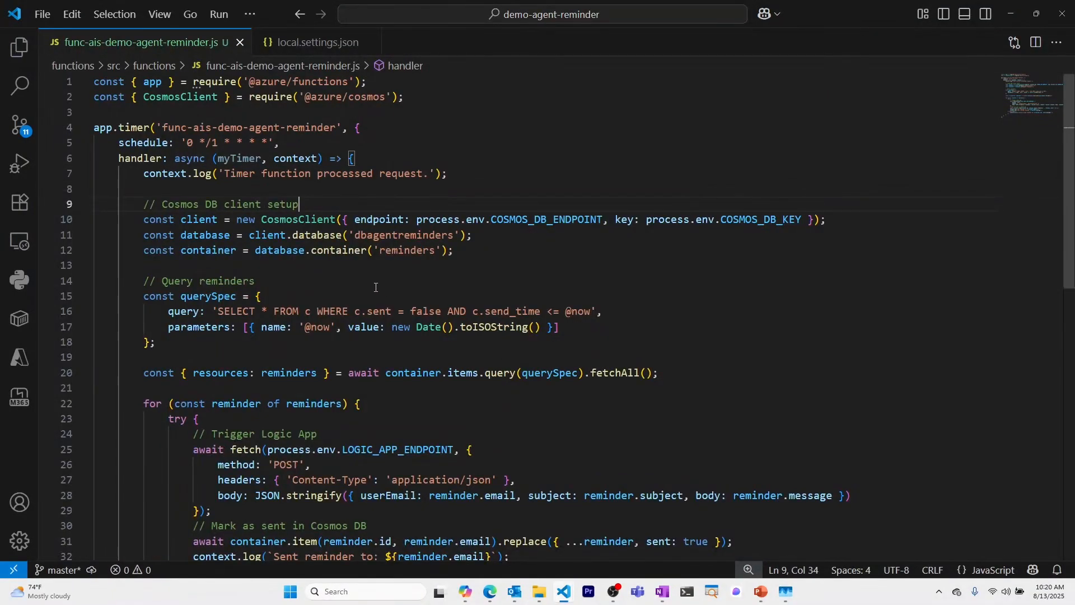